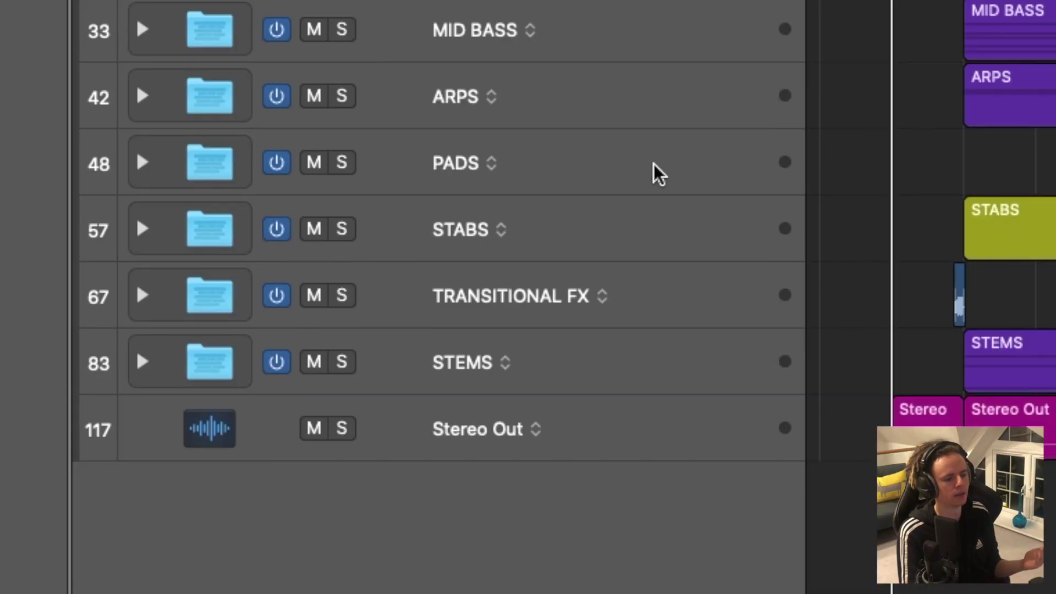
Step: Expand the DRUMS folder and its nested KICK stack to list the individual kick tracks
left_click(653, 172)
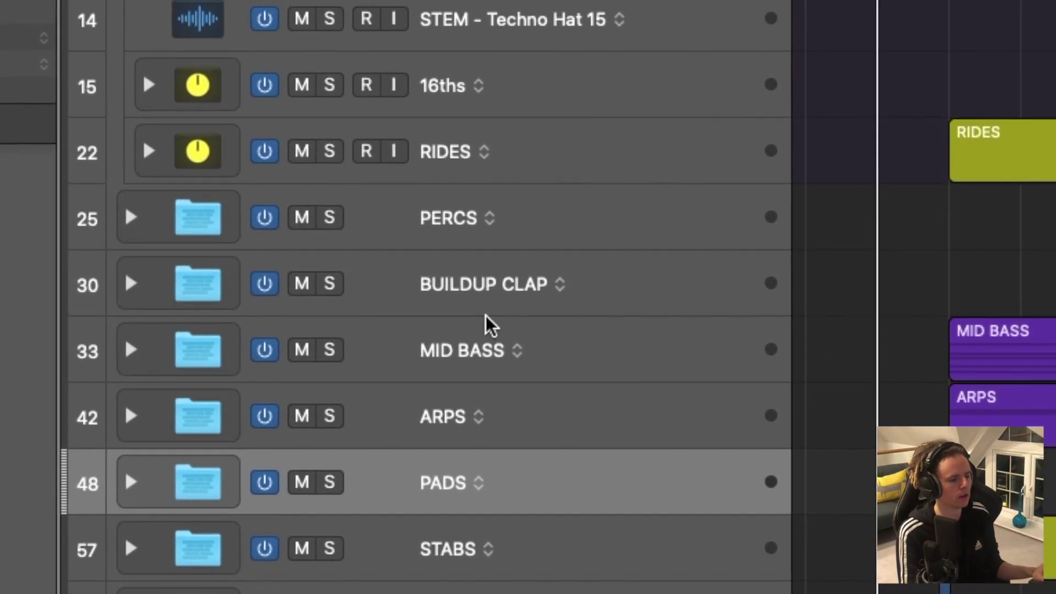
left_click(138, 412)
left_click(121, 239)
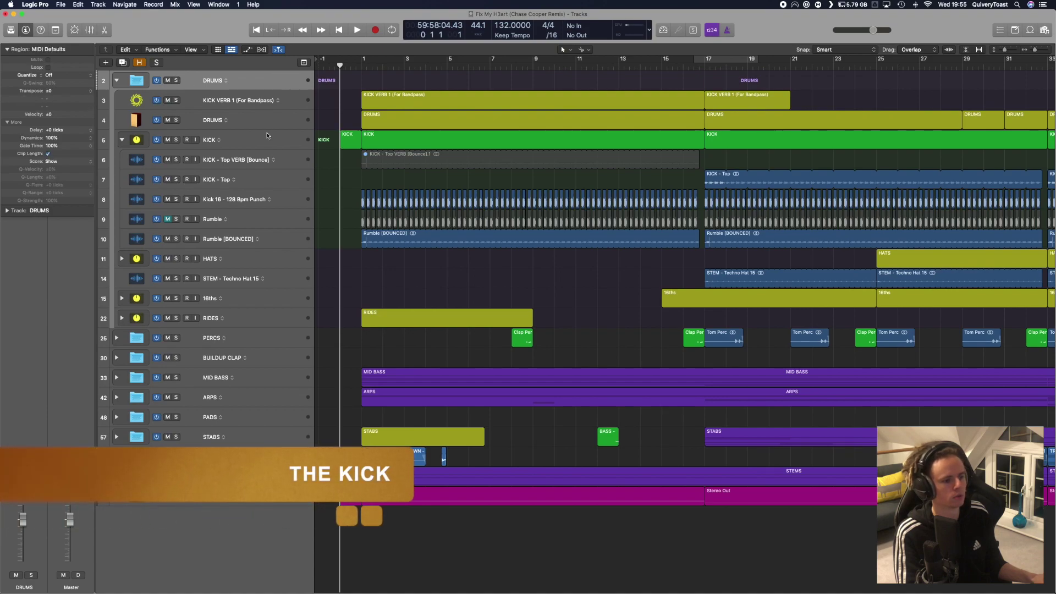
left_click(268, 136)
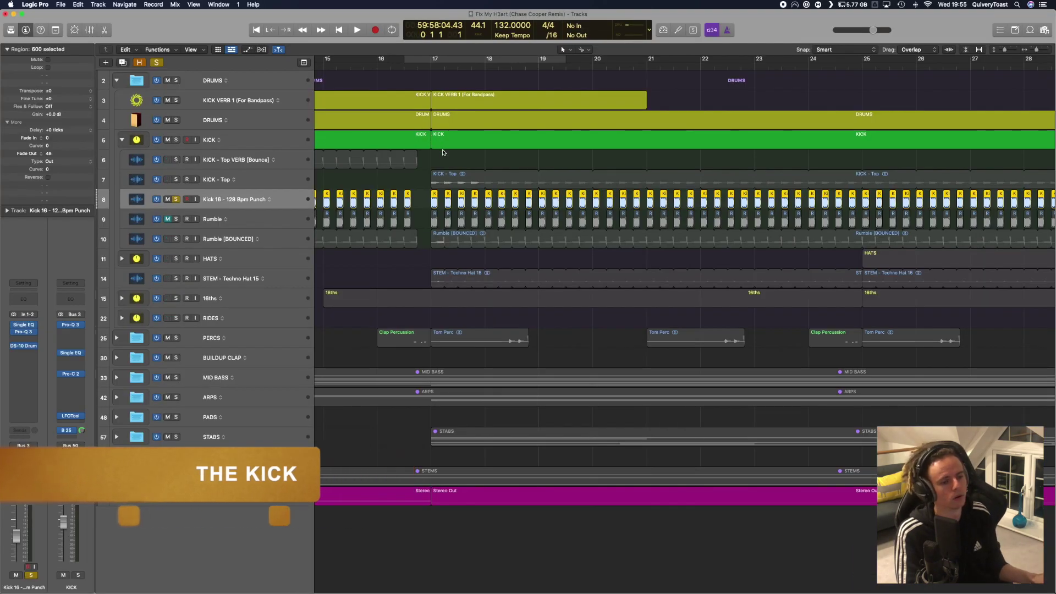
Step: Select the Kick 16 - 128 Bpm Punch regions from bar 17 onward and listen to the soloed track
left_click(446, 159)
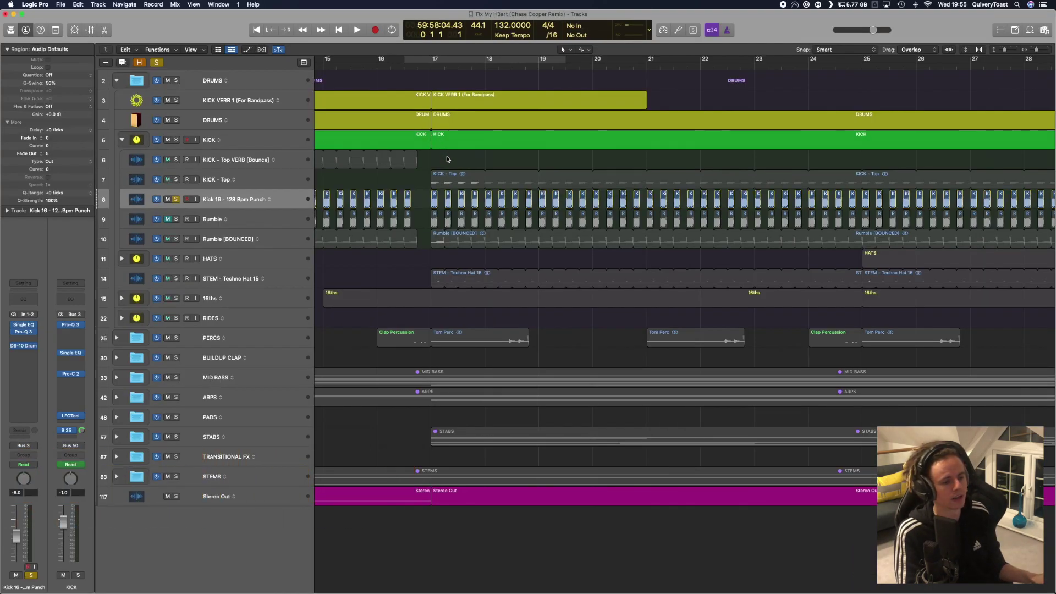
scroll(446, 159, "right", 3)
left_click(420, 66)
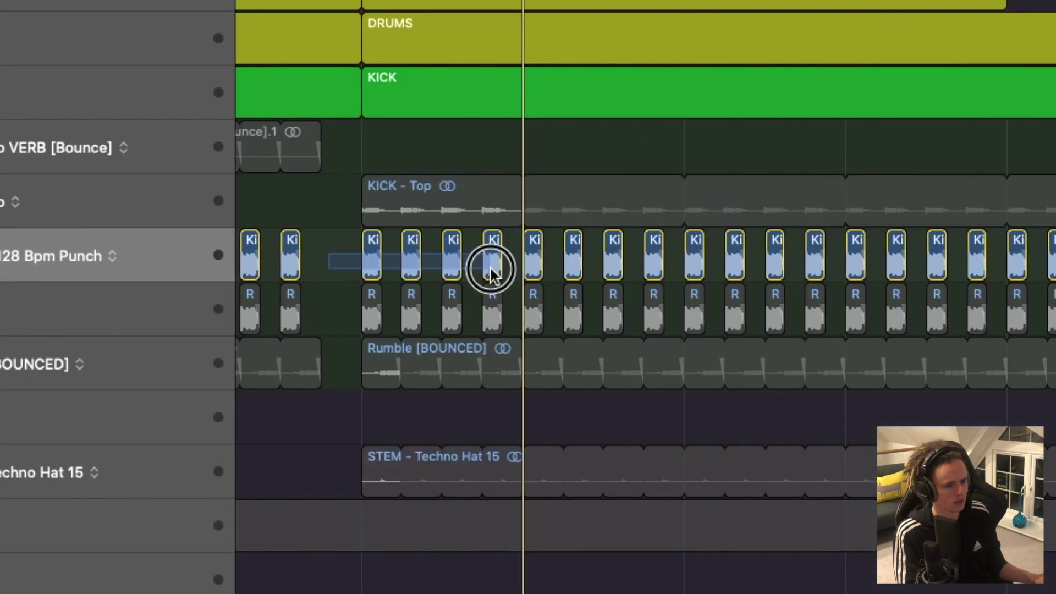
left_click(411, 201)
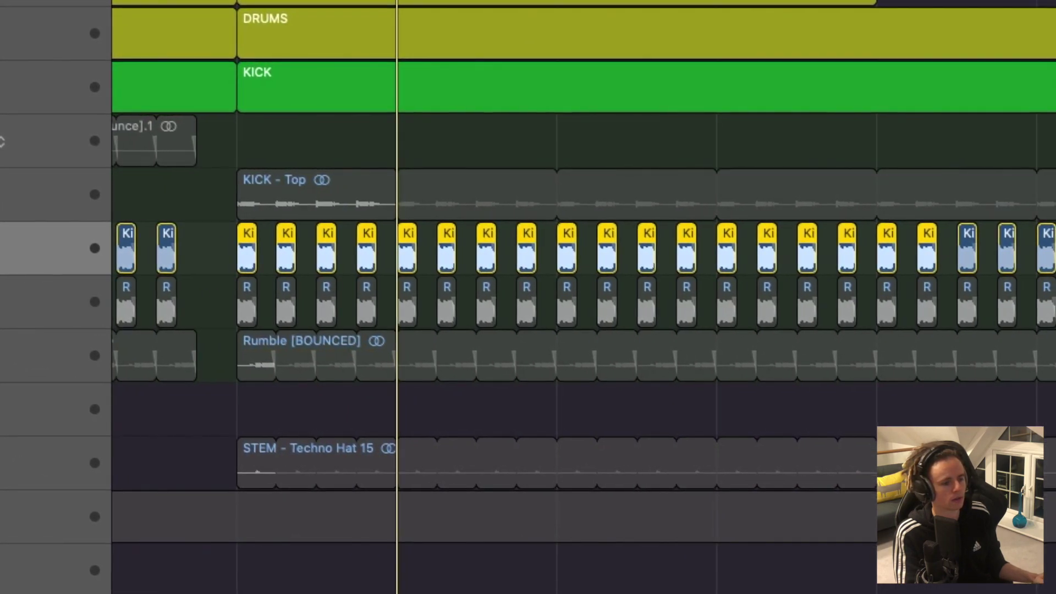
key("space")
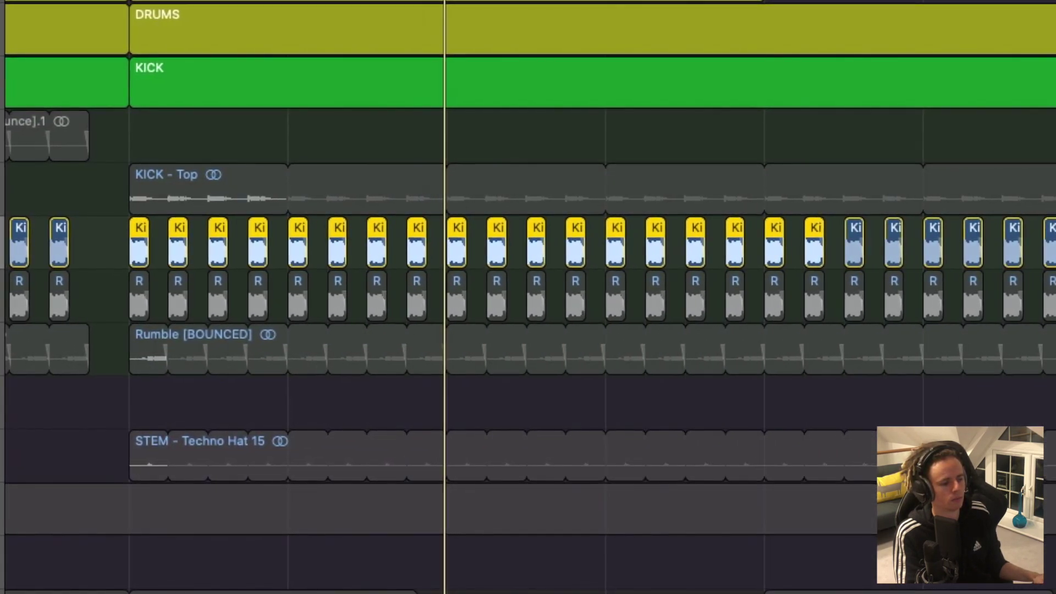
key("super+z")
key("space")
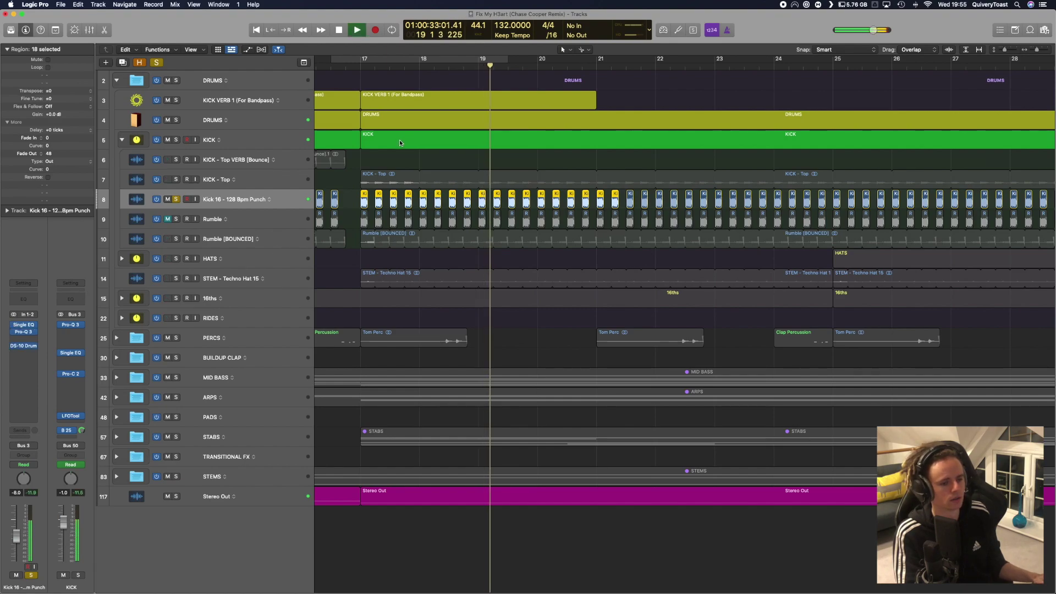
key("space")
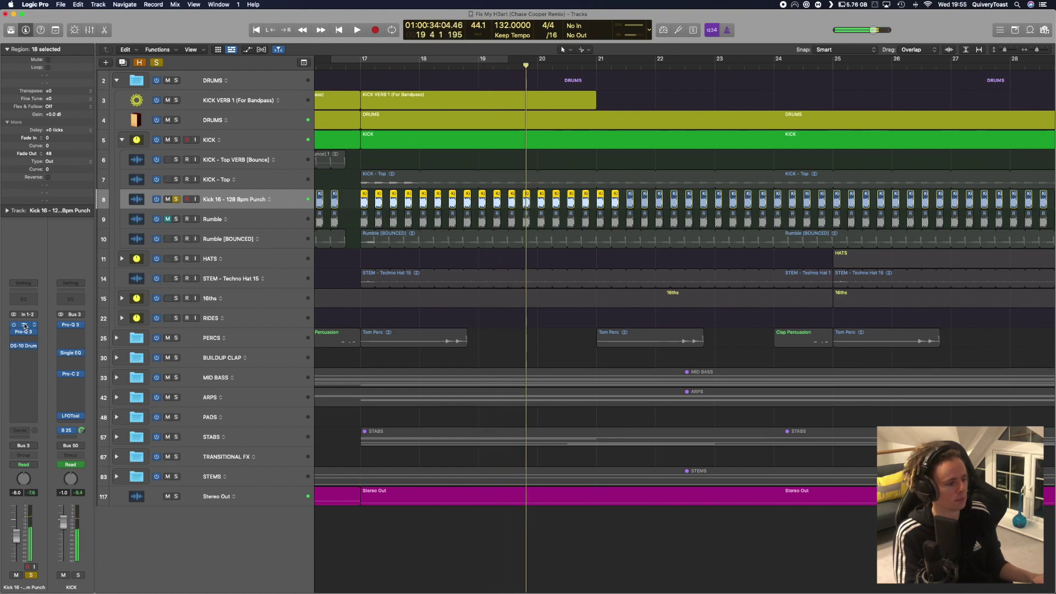
Step: Examine the Single Band EQ and Pro-Q 3 on Kick 16 - 128 Bpm Punch, including the solo control of the 324.79 Hz band
left_click(24, 325)
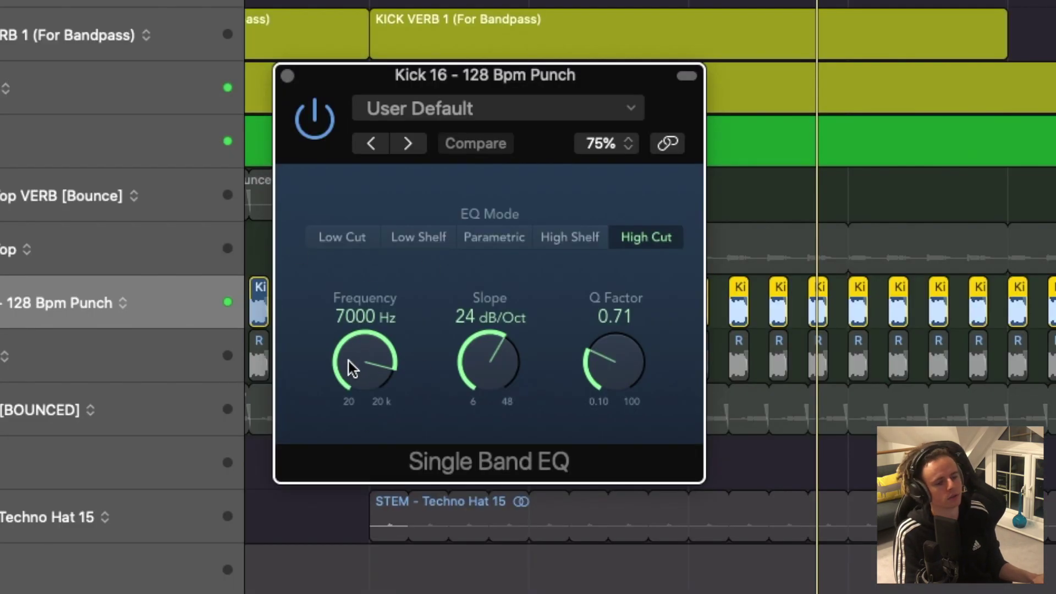
left_click(287, 76)
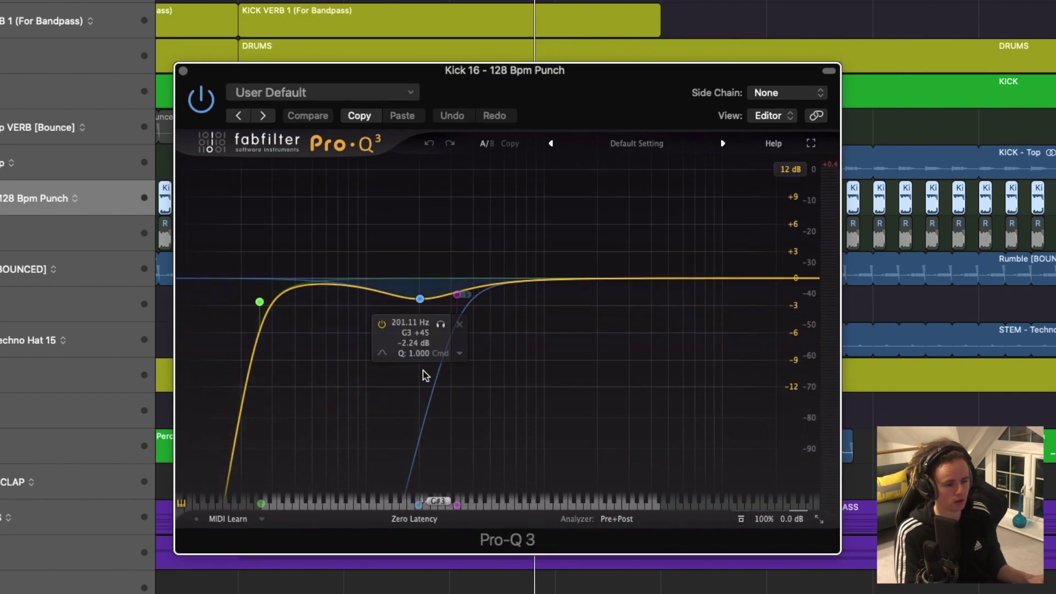
left_click(477, 243)
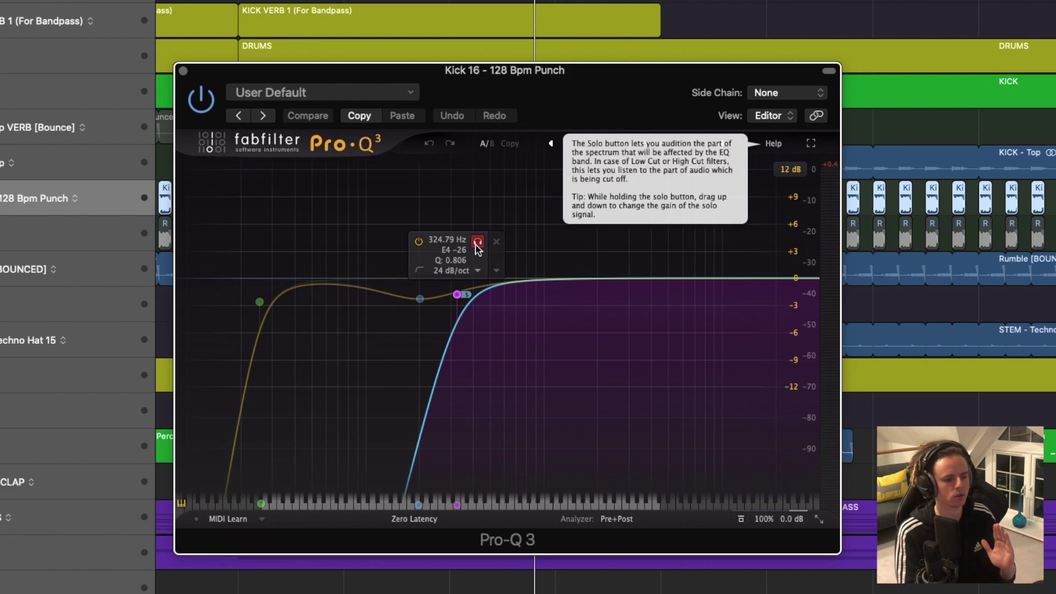
left_click(184, 71)
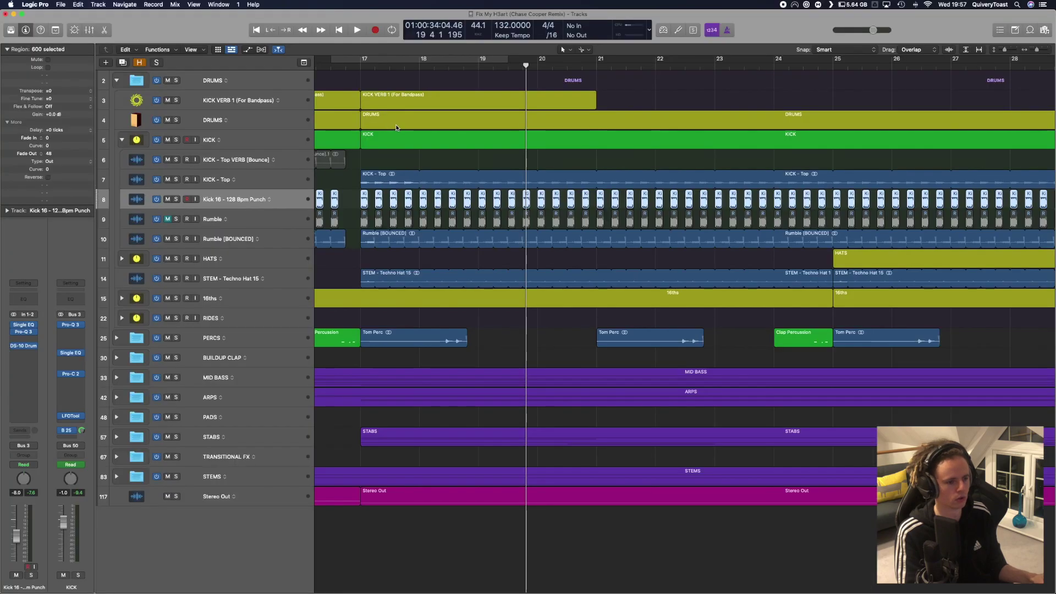
Step: Solo the KICK - Top track and listen to it with its RC 48 and Valhalla reverbs bypassed and active
left_click(205, 175)
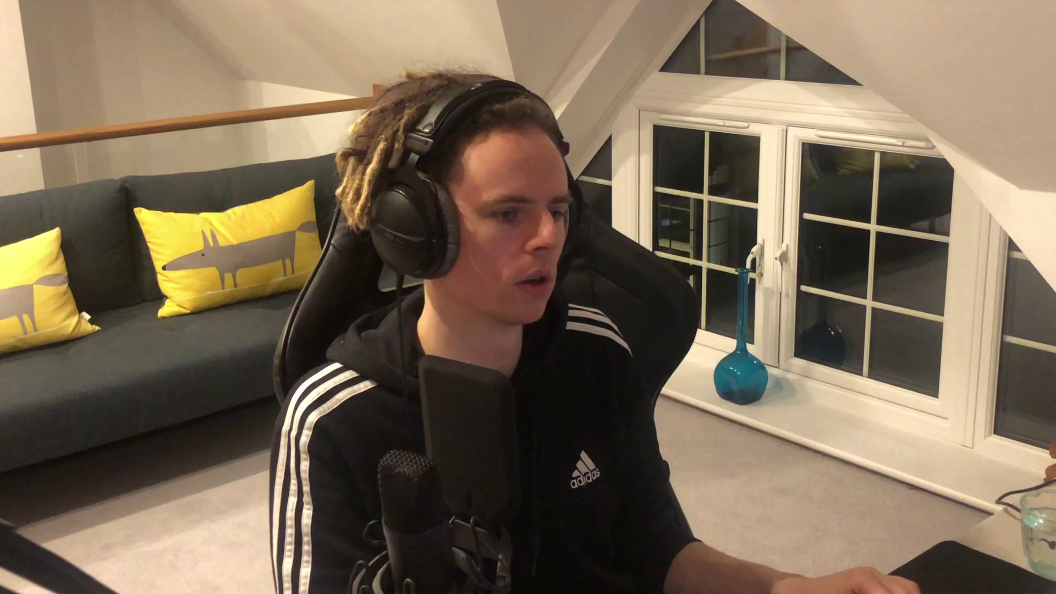
key("s")
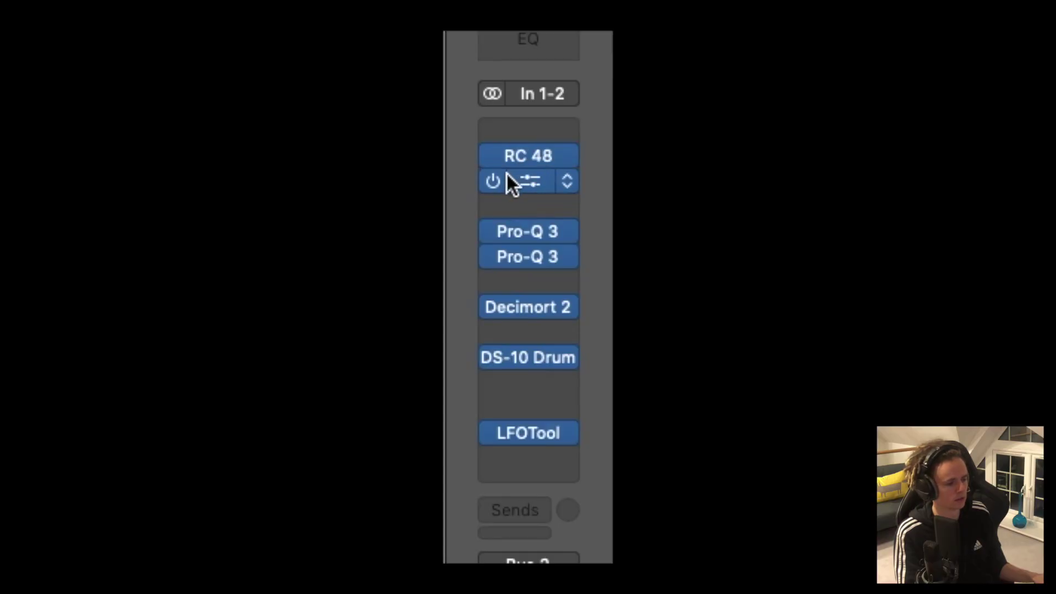
left_click(527, 150)
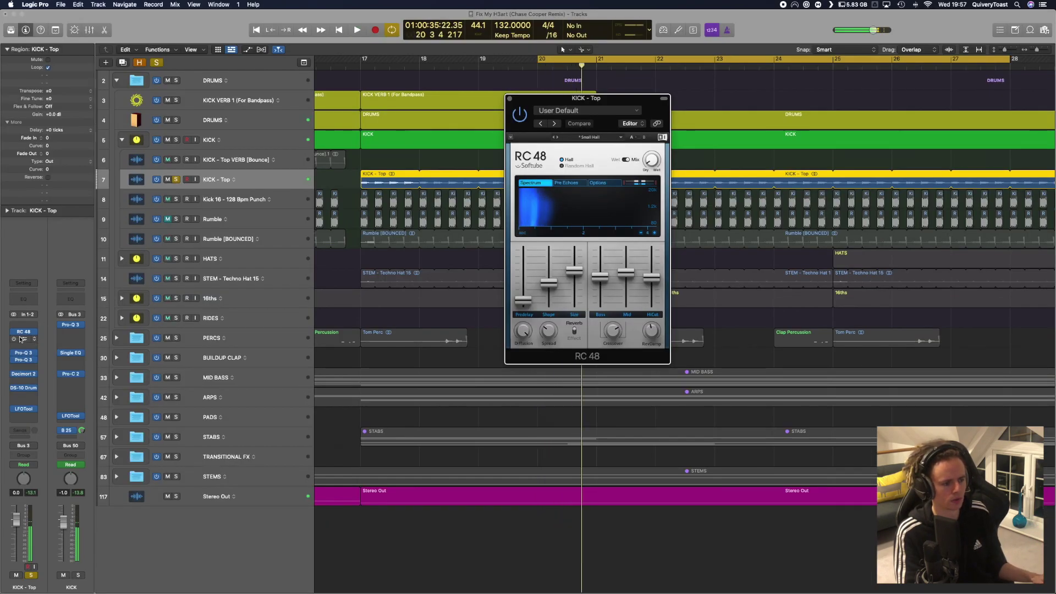
left_click(15, 339)
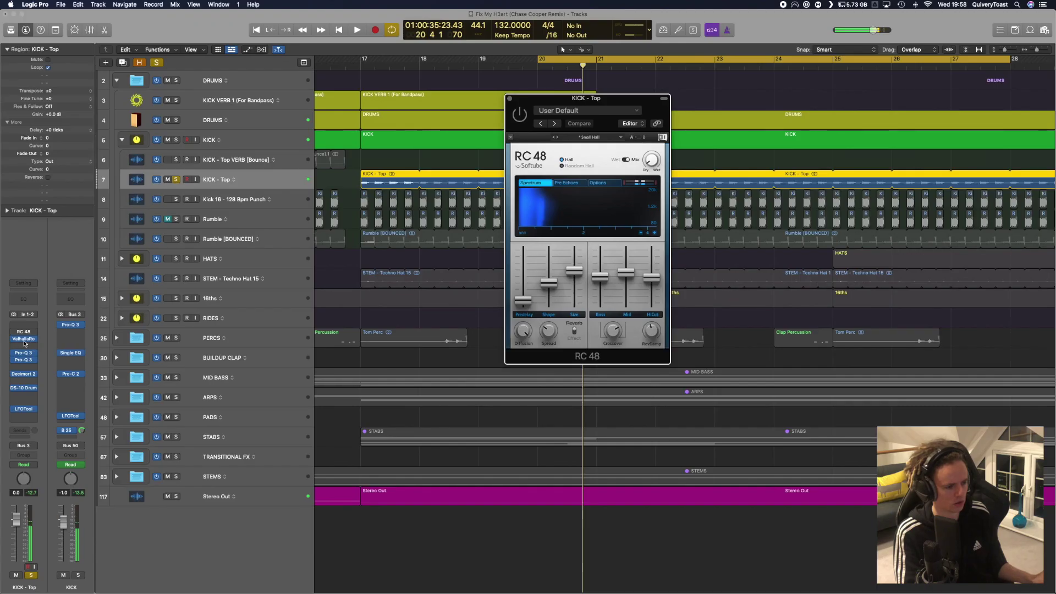
left_click(510, 99)
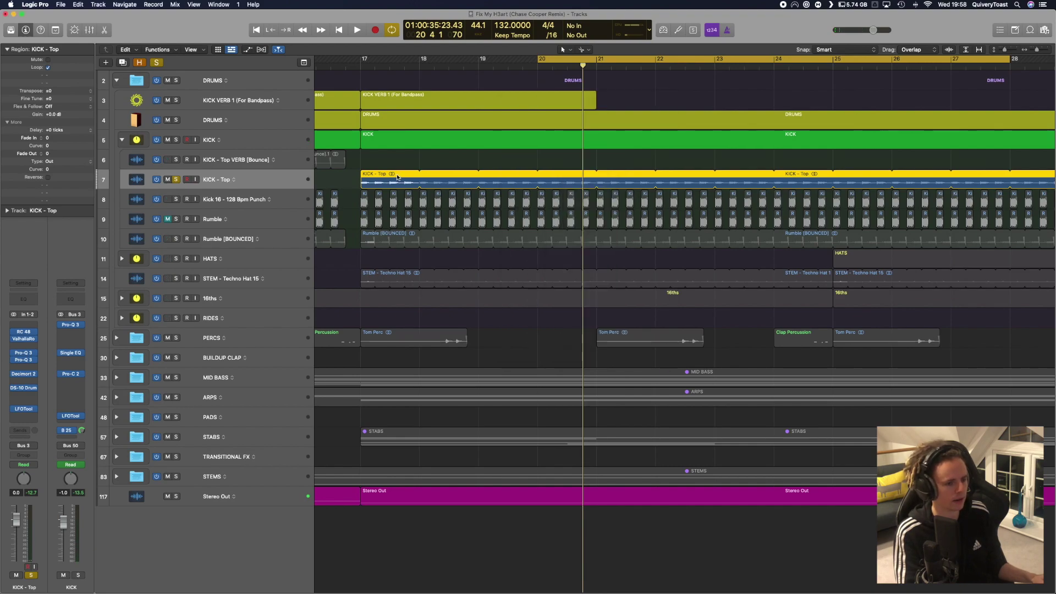
key("space")
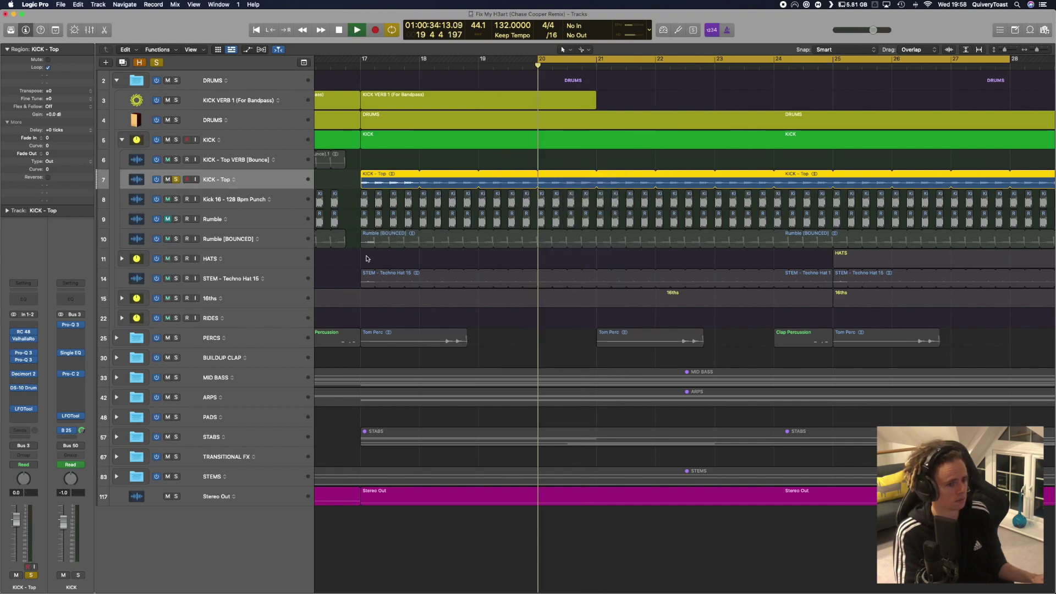
Step: Inspect the low-cut band in the first Pro-Q 3 on the KICK - Top track
left_click(23, 352)
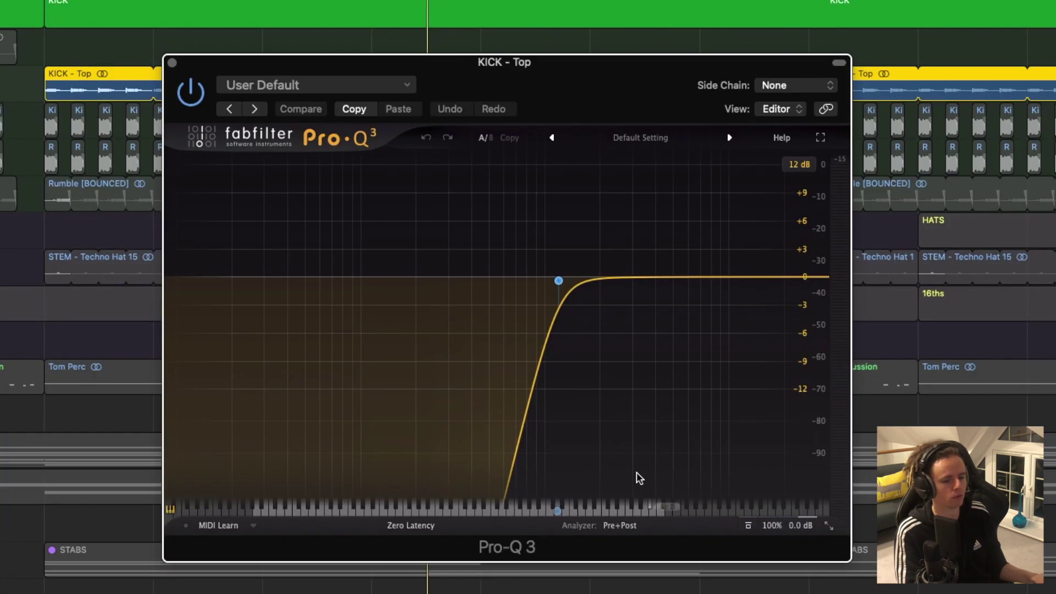
mouse_move(572, 312)
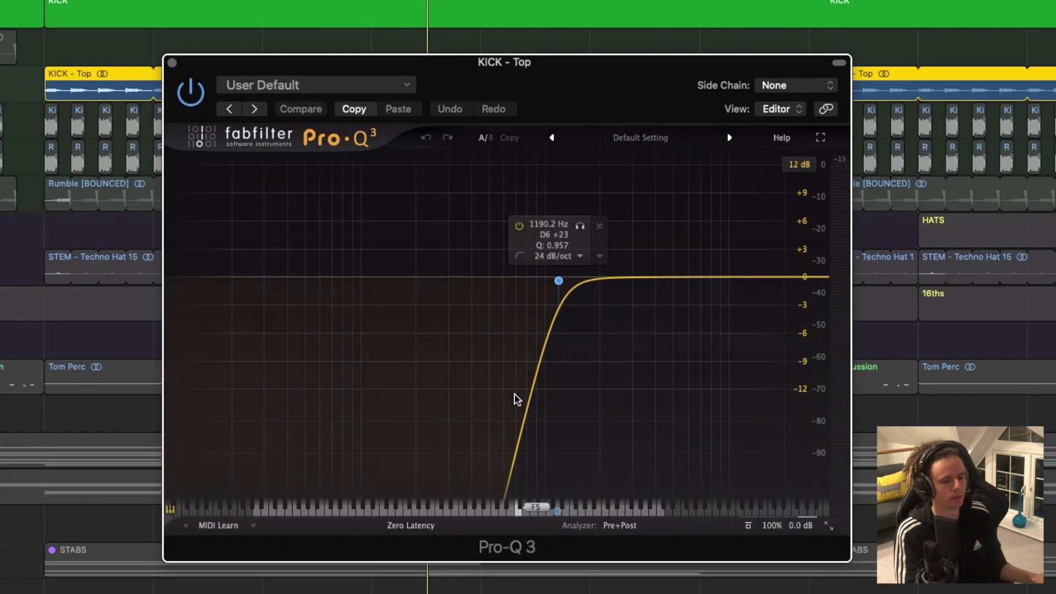
left_click(171, 62)
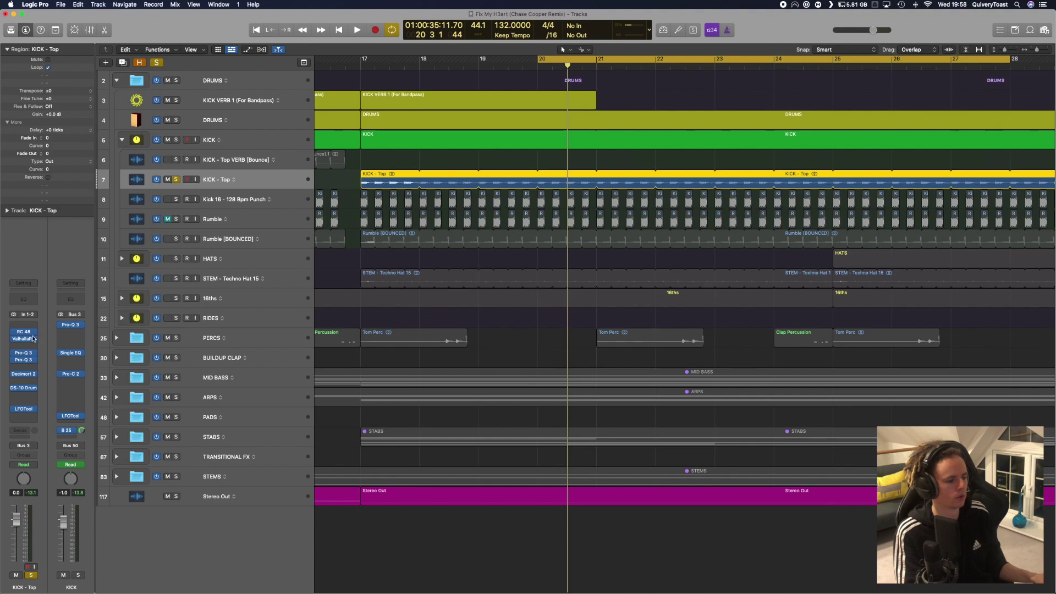
Step: Examine the Decimort 2 bit crusher settings on the KICK - Top track, then close the plug-in
left_click(23, 374)
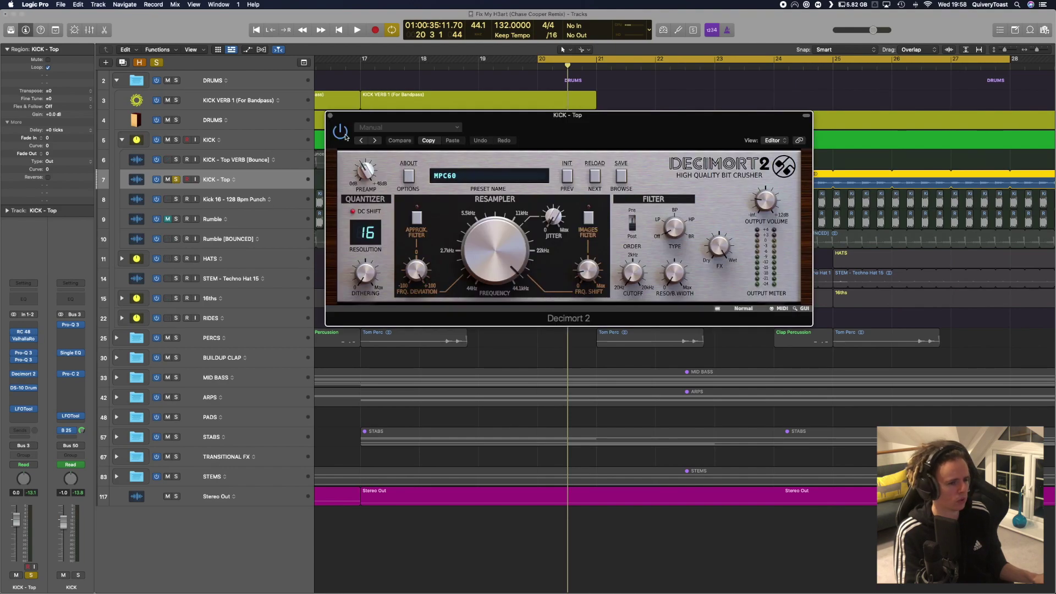
left_click_drag(331, 118, 418, 208)
left_click_drag(601, 222, 600, 222)
mouse_move(35, 370)
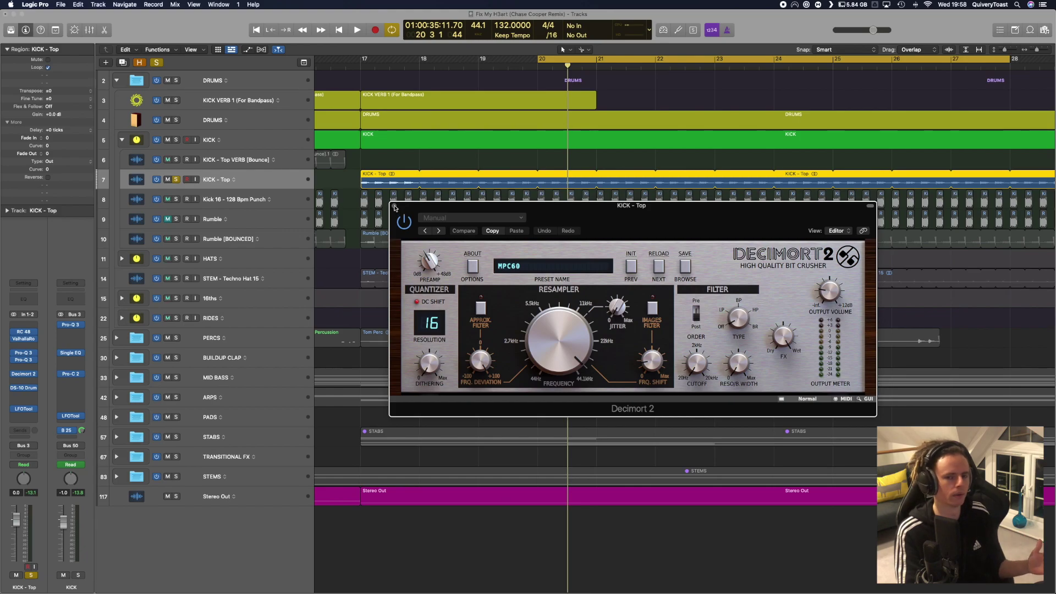
left_click(393, 206)
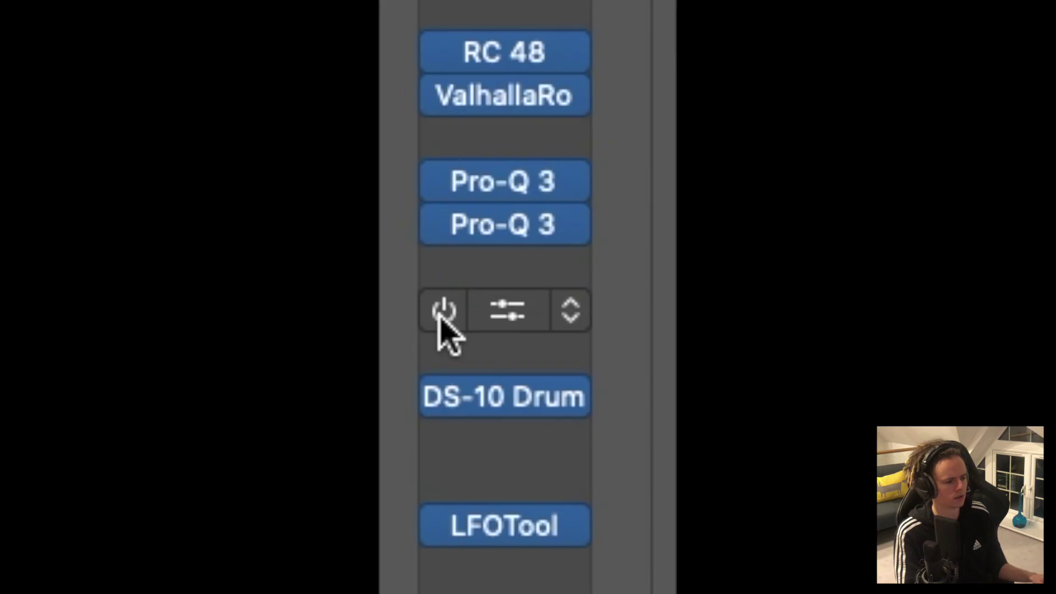
Step: Toggle Decimort 2 off and on for the KICK - Top track to compare the sound during playback
left_click(13, 374)
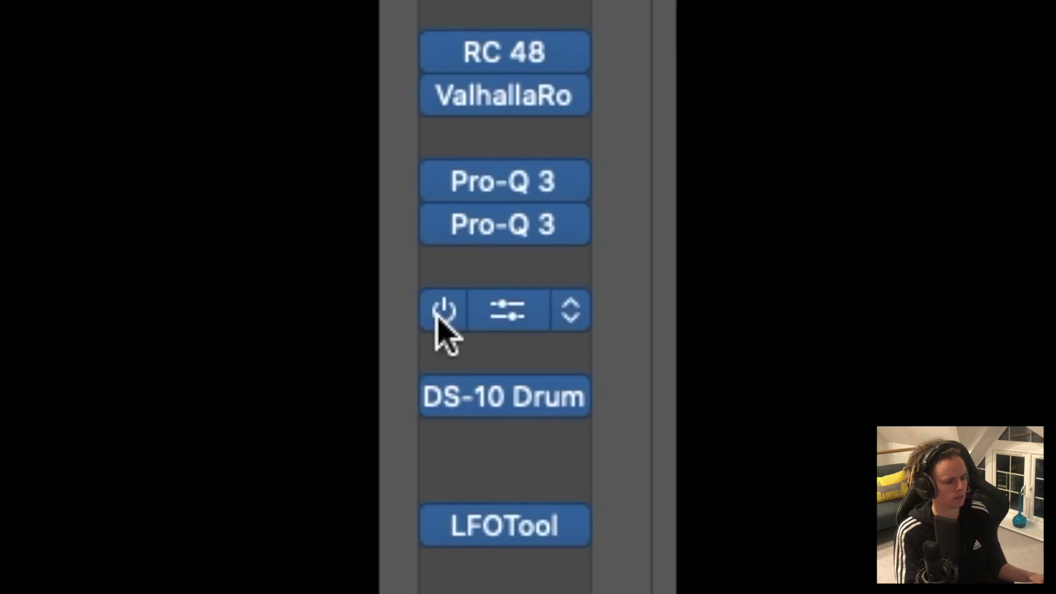
left_click(437, 318)
left_click(437, 317)
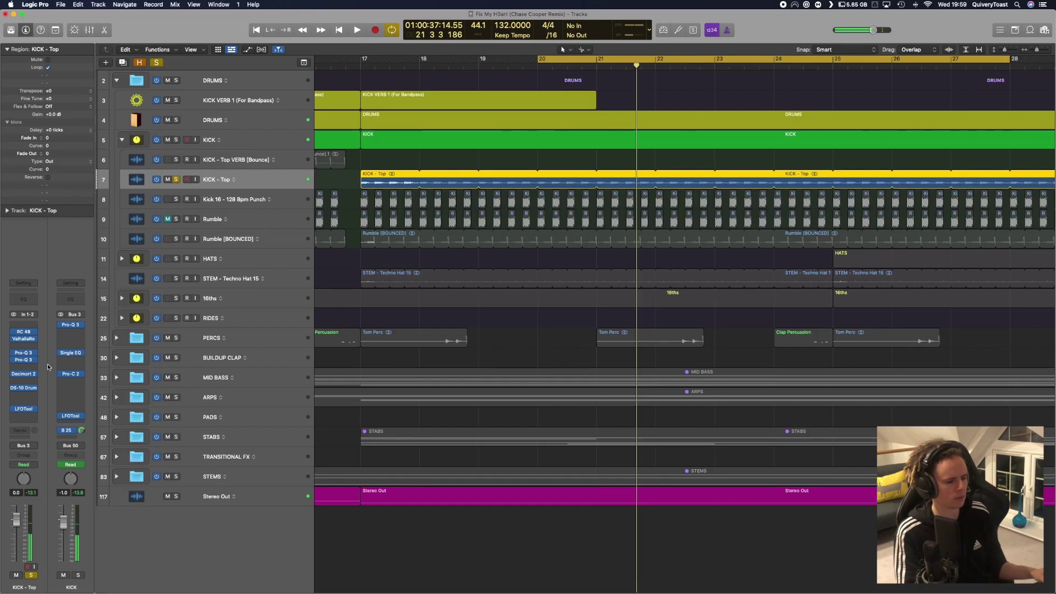
Step: Examine the DS-10 Drum Shaper settings on the KICK - Top track, moving its window aside
mouse_move(32, 376)
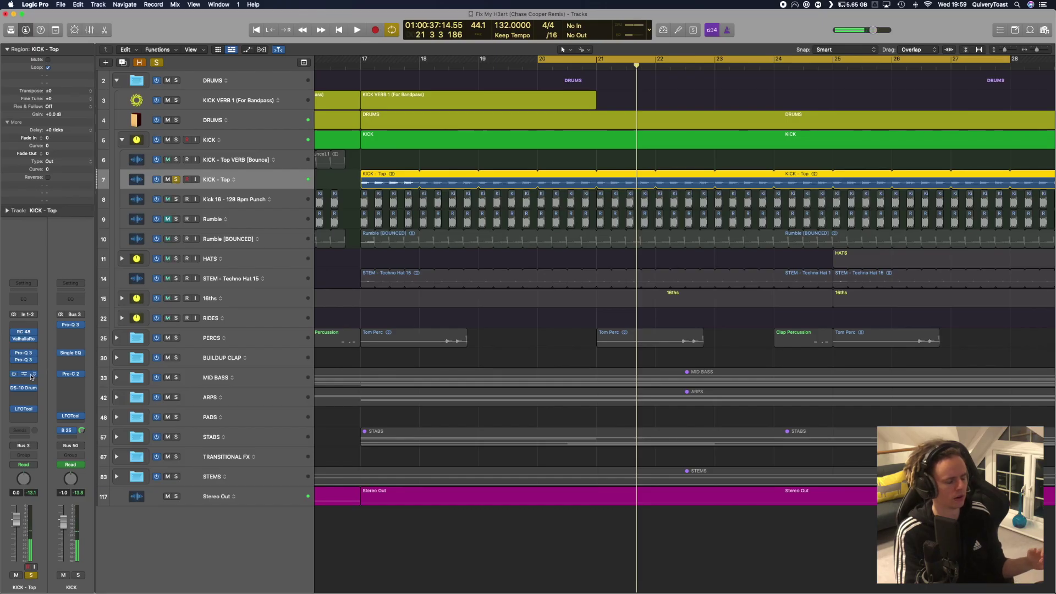
left_click(25, 388)
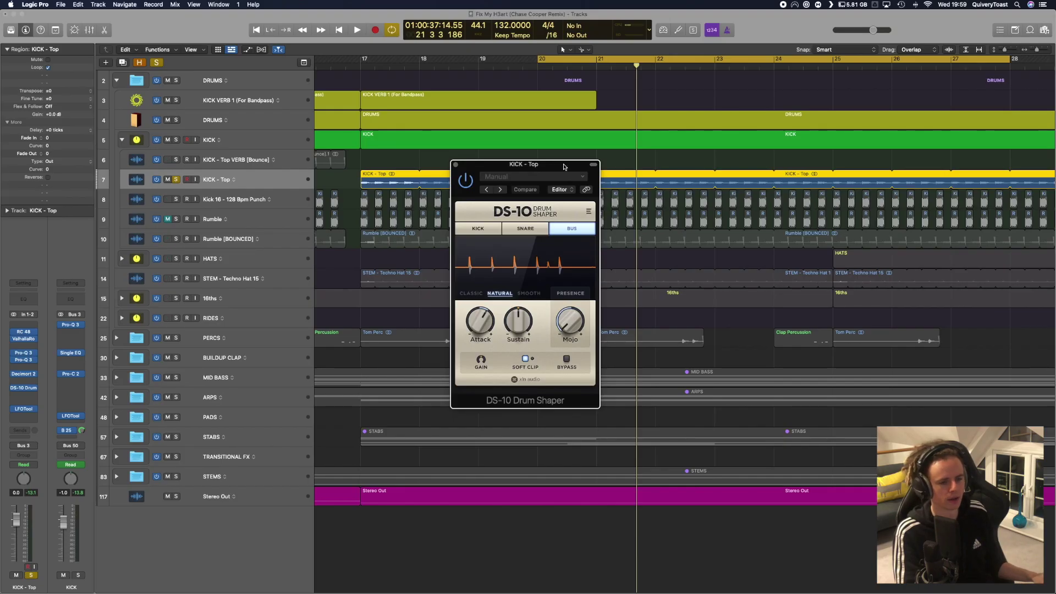
left_click_drag(563, 167, 524, 194)
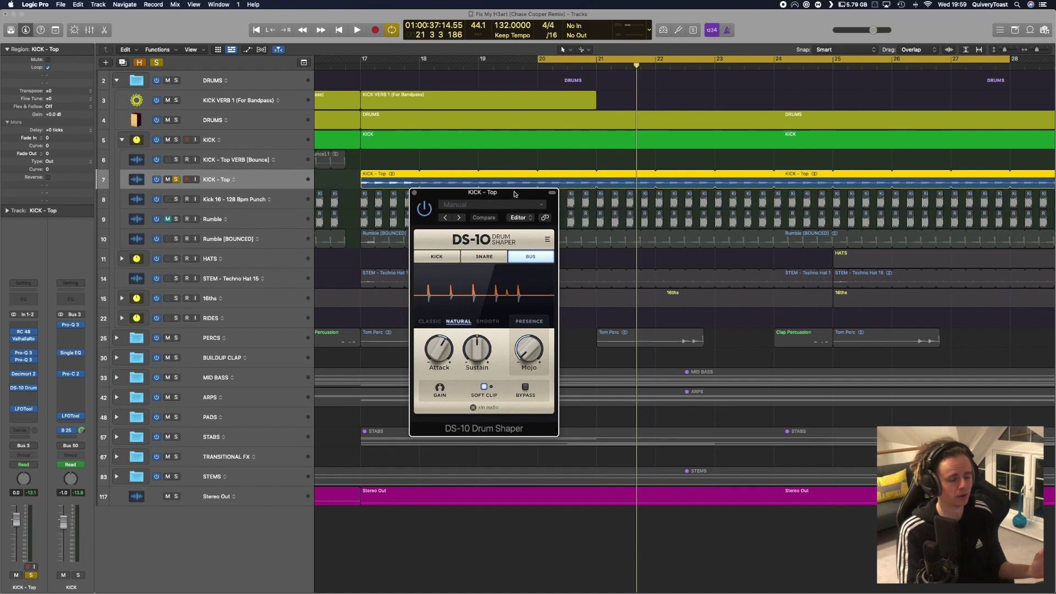
left_click_drag(515, 193, 678, 188)
left_click(581, 188)
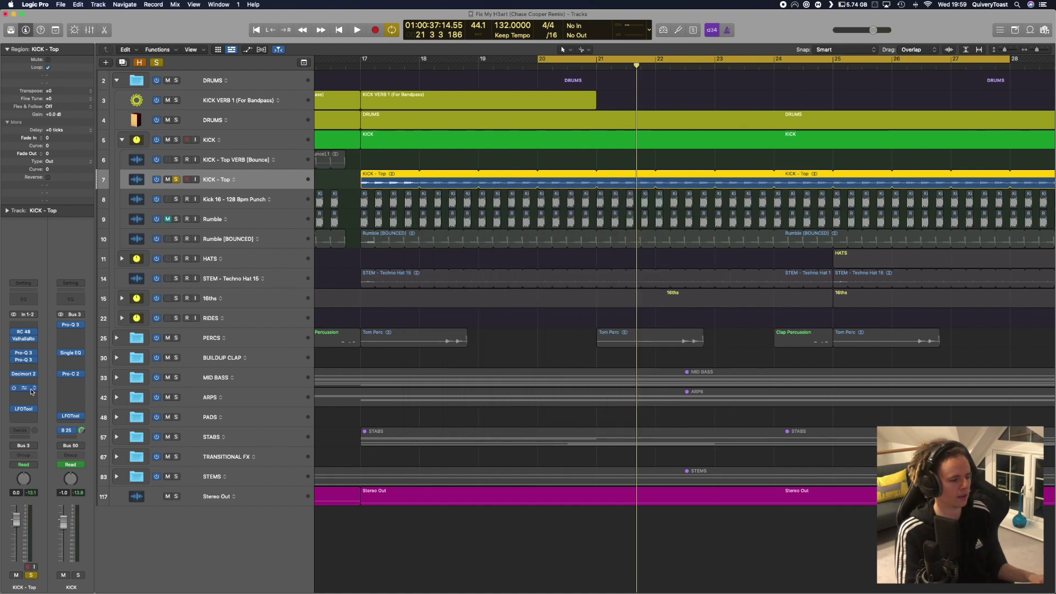
left_click(26, 388)
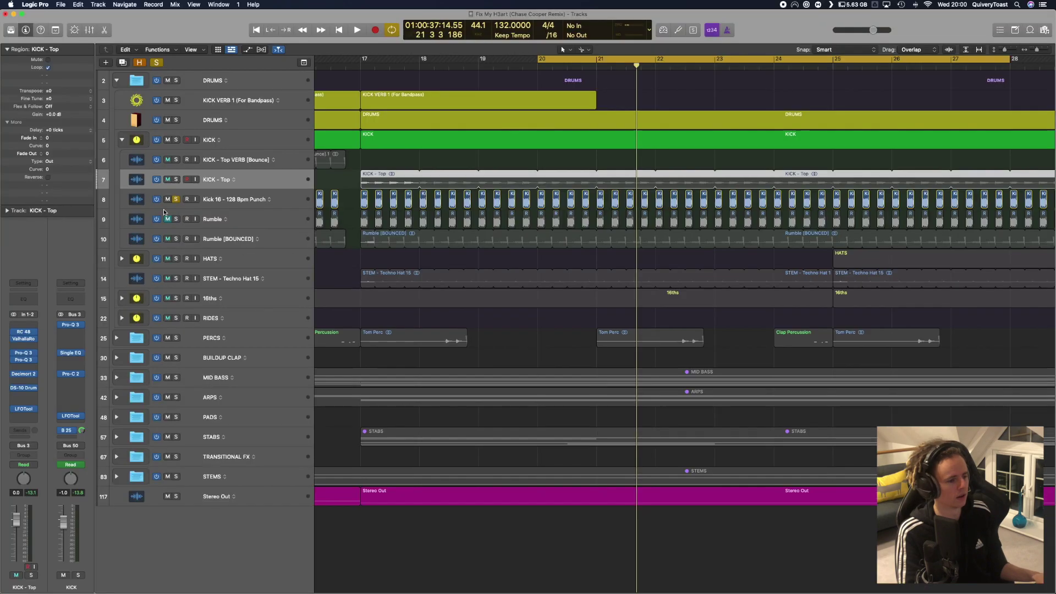
Step: Solo KICK - Top, Kick 16 - 128 Bpm Punch and Rumble [BOUNCED] together to hear the layers combined
left_click(176, 199)
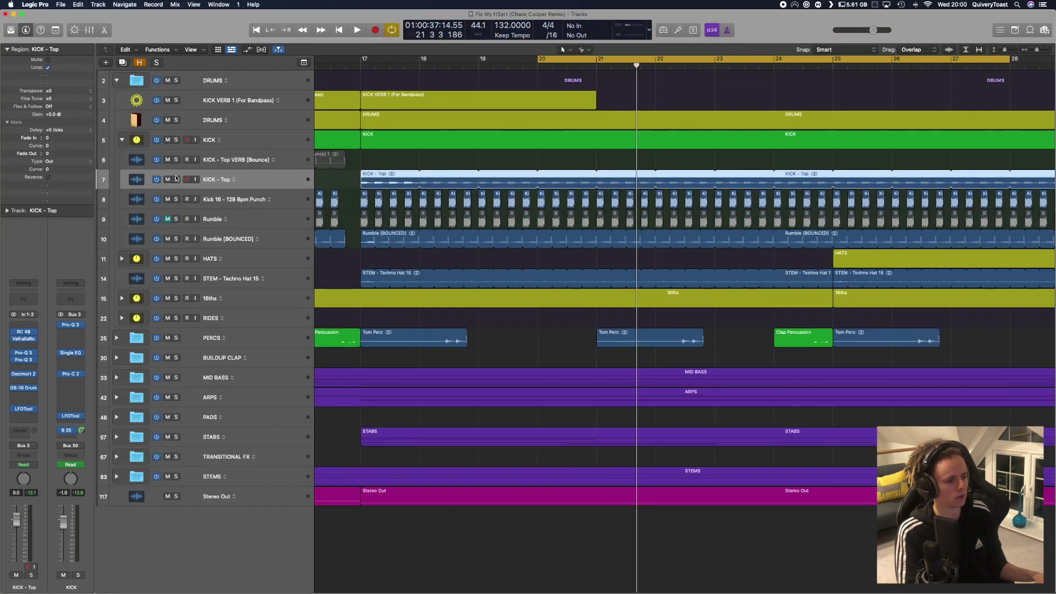
left_click(176, 179)
left_click(175, 199)
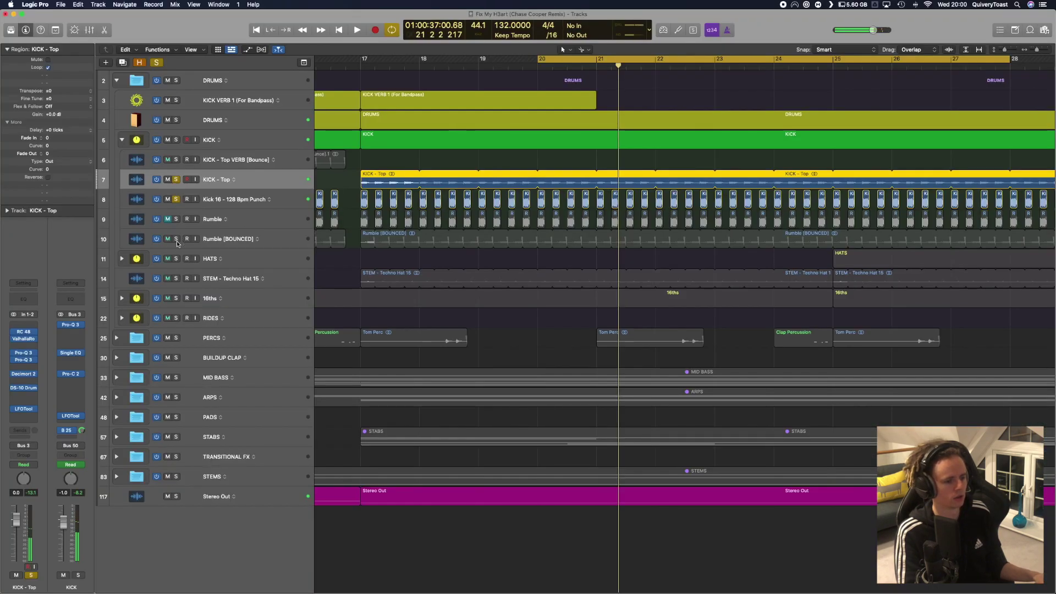
left_click(176, 238)
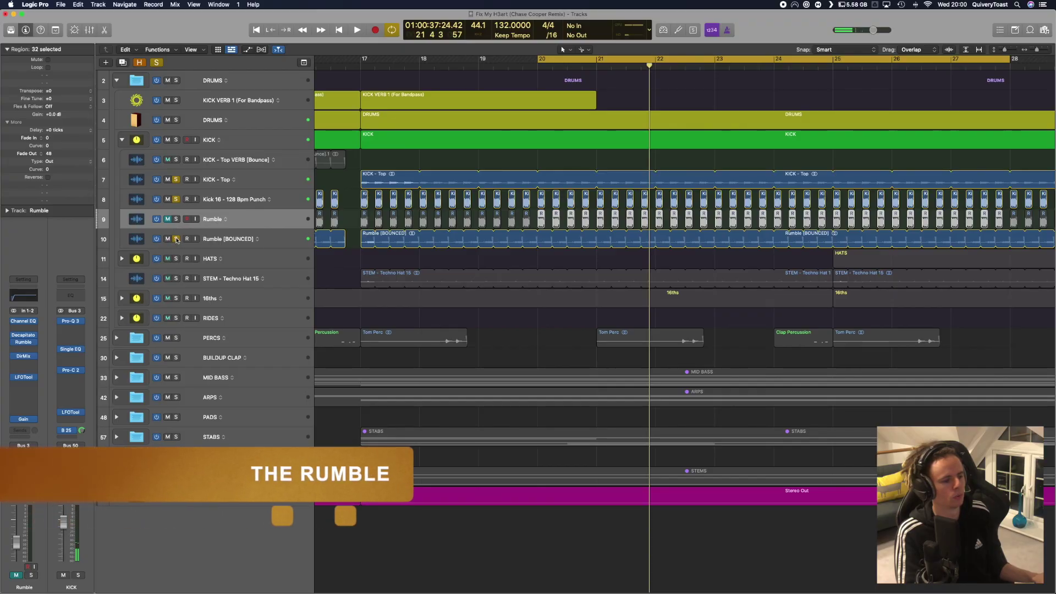
Step: Examine the Rumble plug-in settings on the Rumble track, moving its window aside and closing it
left_click(275, 235)
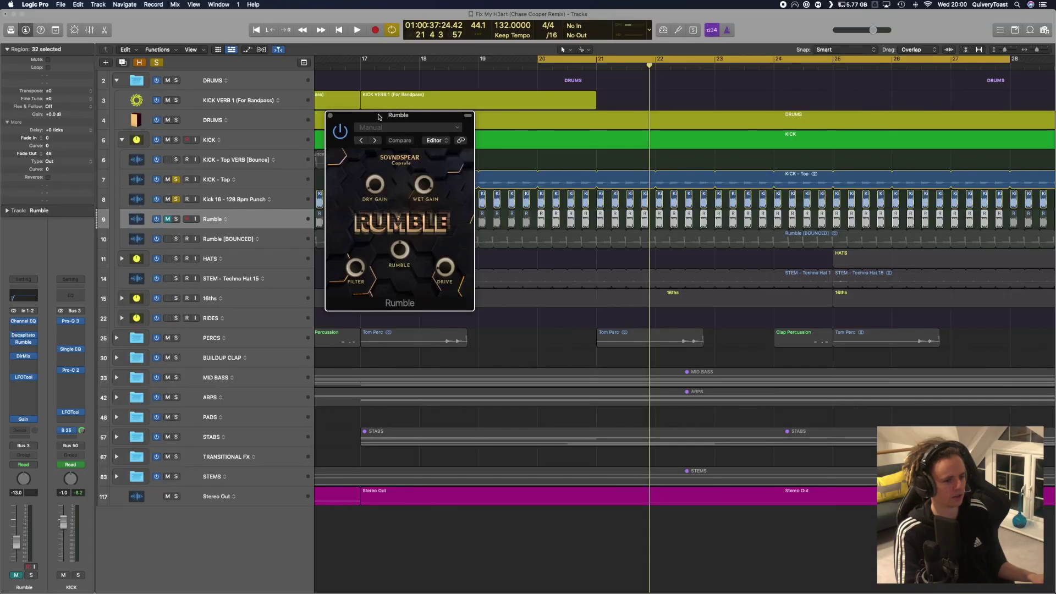
left_click_drag(380, 117, 590, 178)
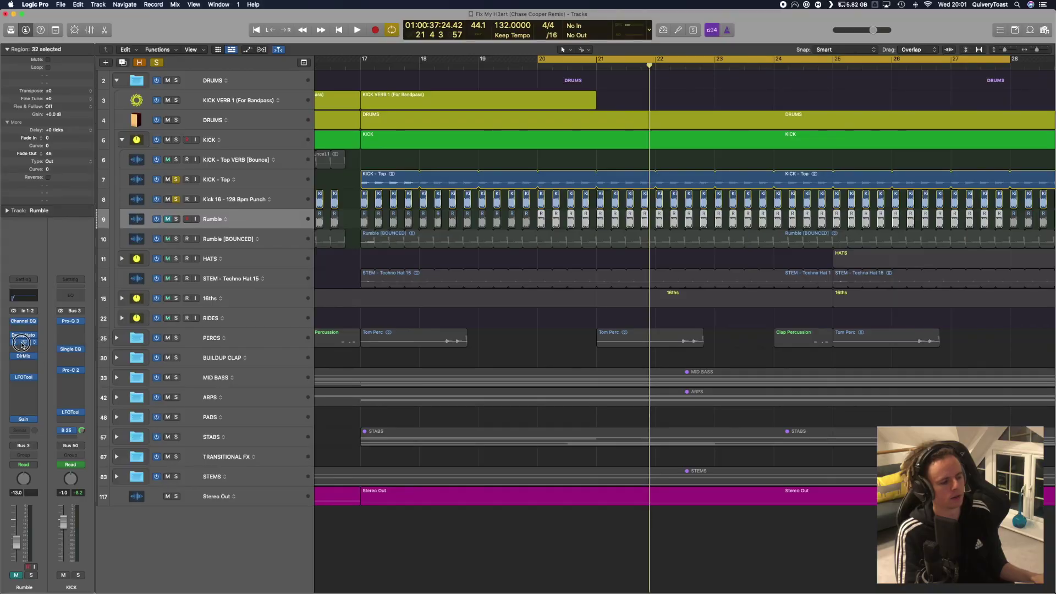
left_click(23, 338)
left_click_drag(571, 177, 569, 186)
left_click(539, 186)
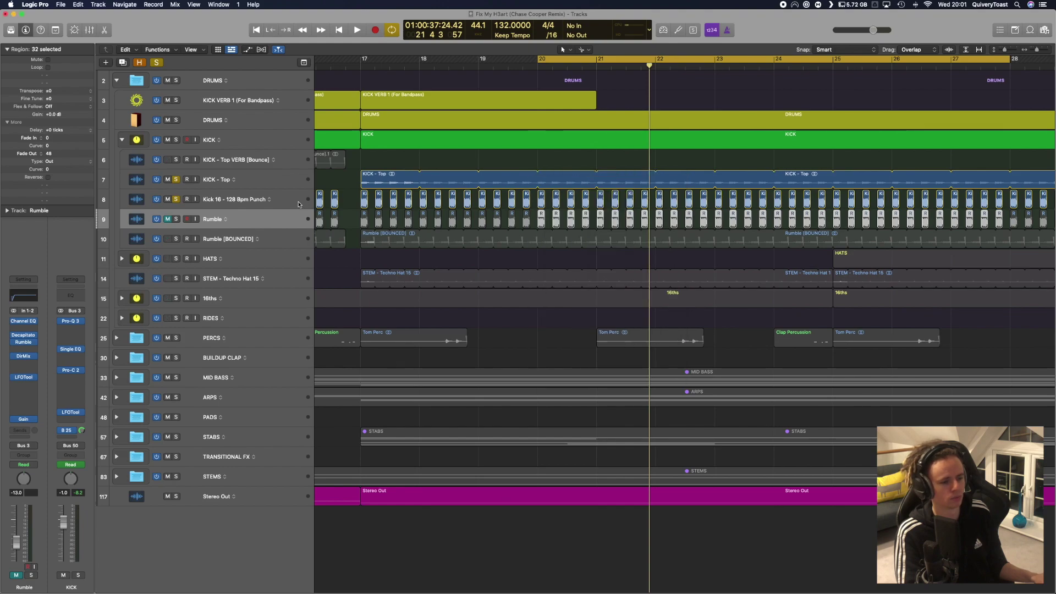
Step: Audition Kick 16 - 128 Bpm Punch alone, and compare it with the soloed Rumble track while its Rumble plug-in is open
left_click(199, 199)
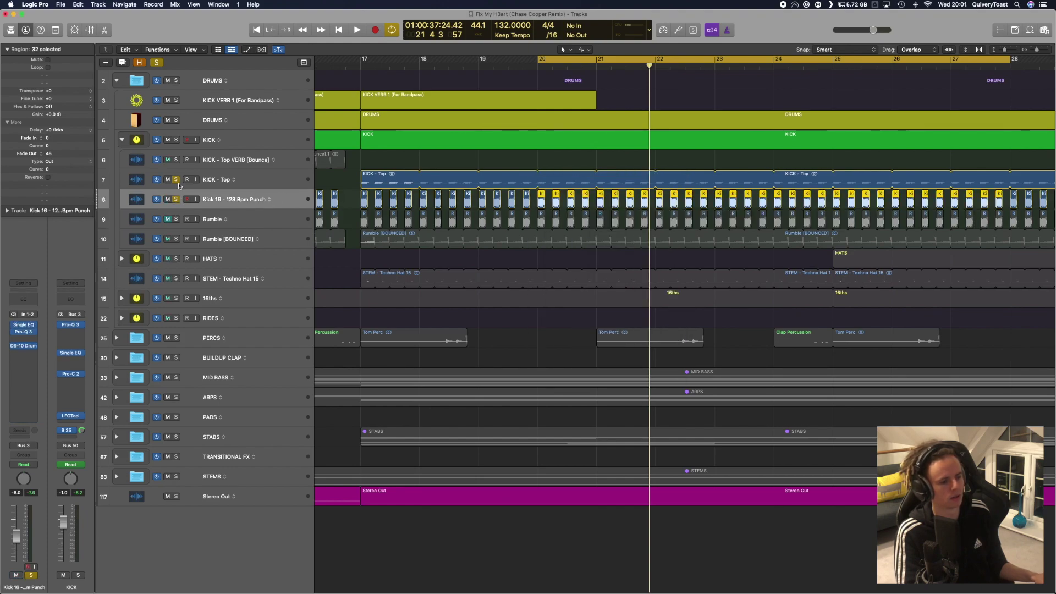
left_click(176, 181)
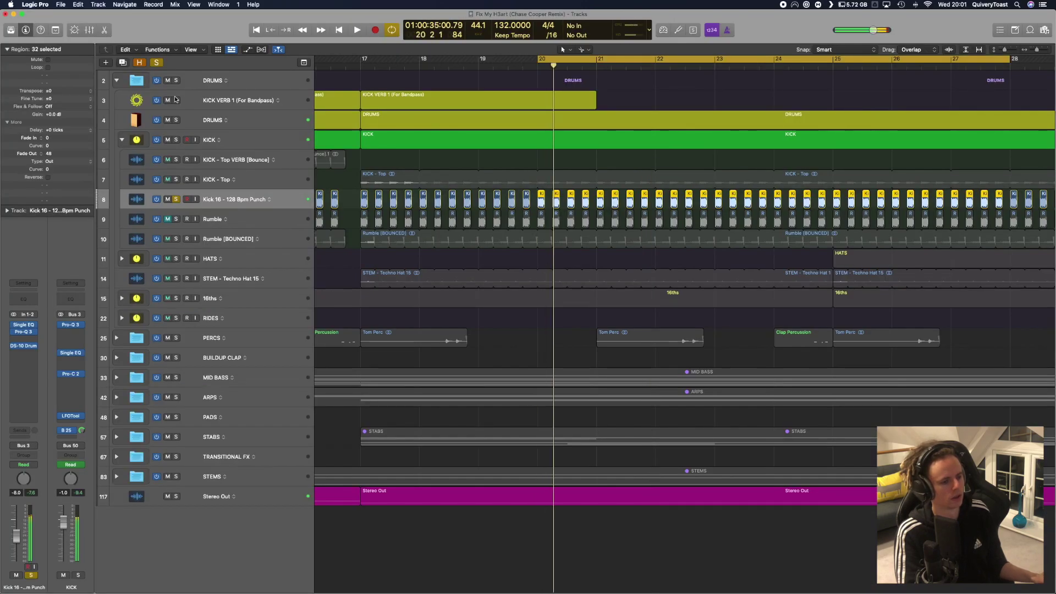
left_click(259, 219)
left_click(31, 342)
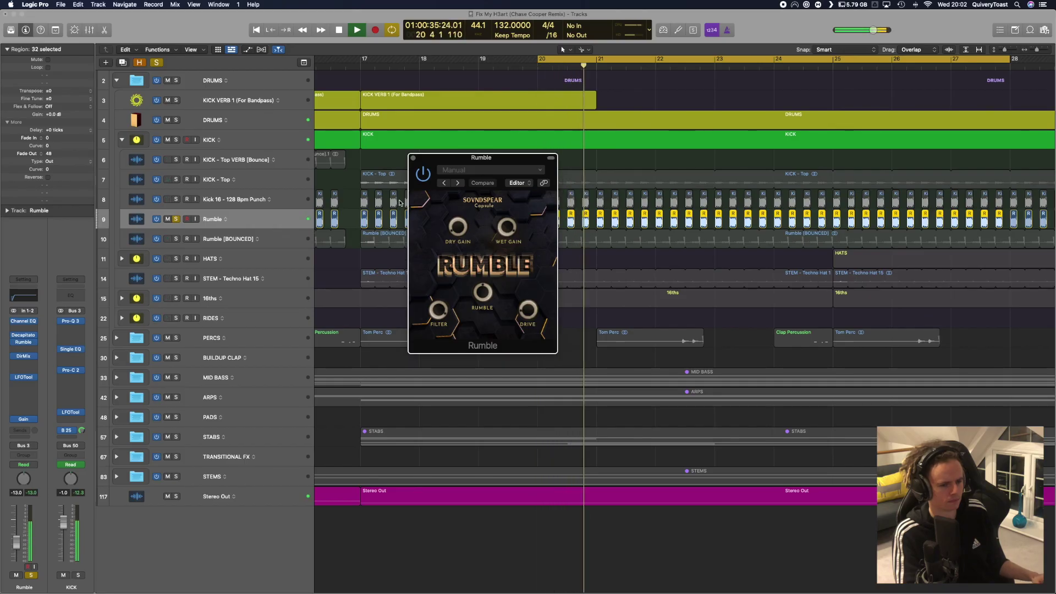
key("space")
left_click(414, 159)
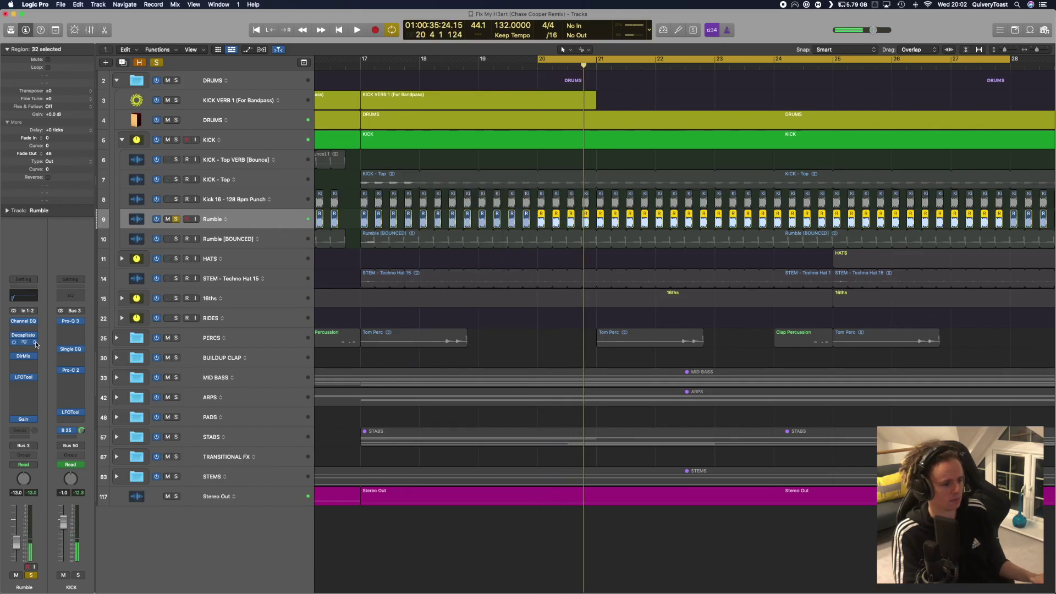
Step: Examine the Direction Mixer settings on the Rumble track, moving its window aside and closing it
left_click(26, 377)
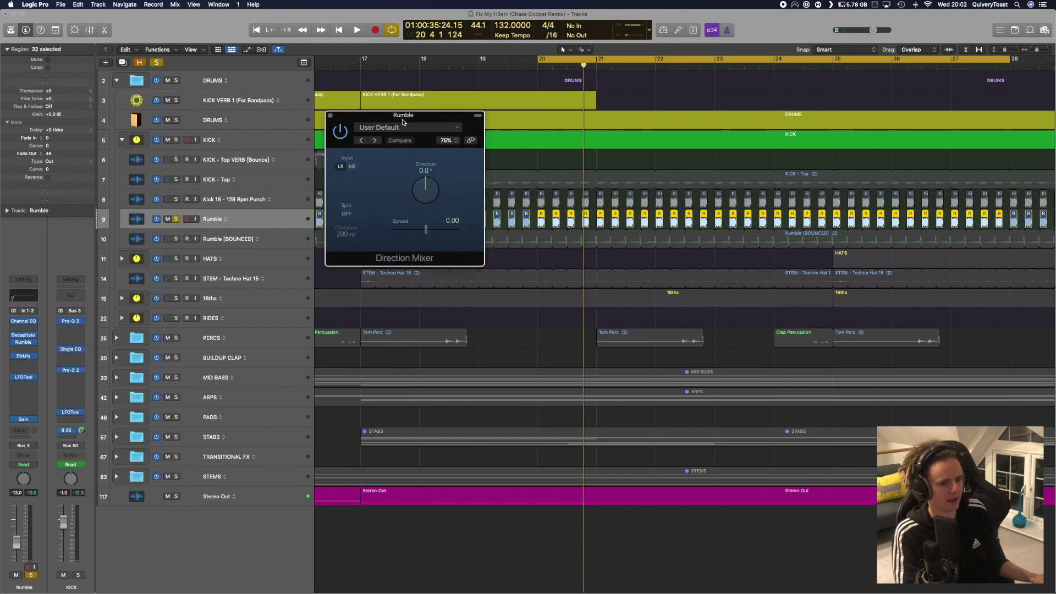
left_click_drag(403, 121, 537, 206)
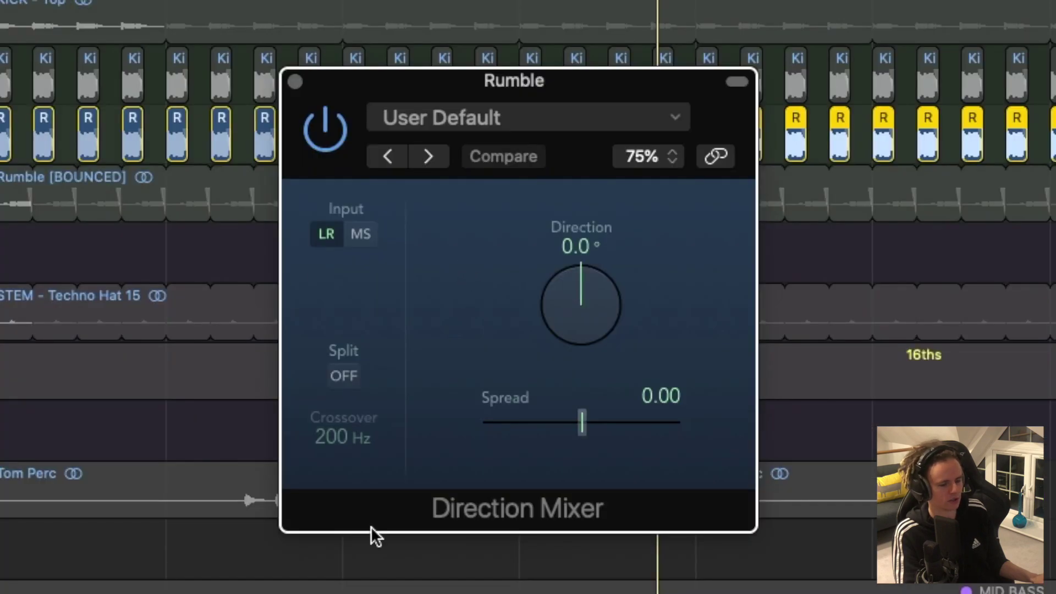
left_click(295, 83)
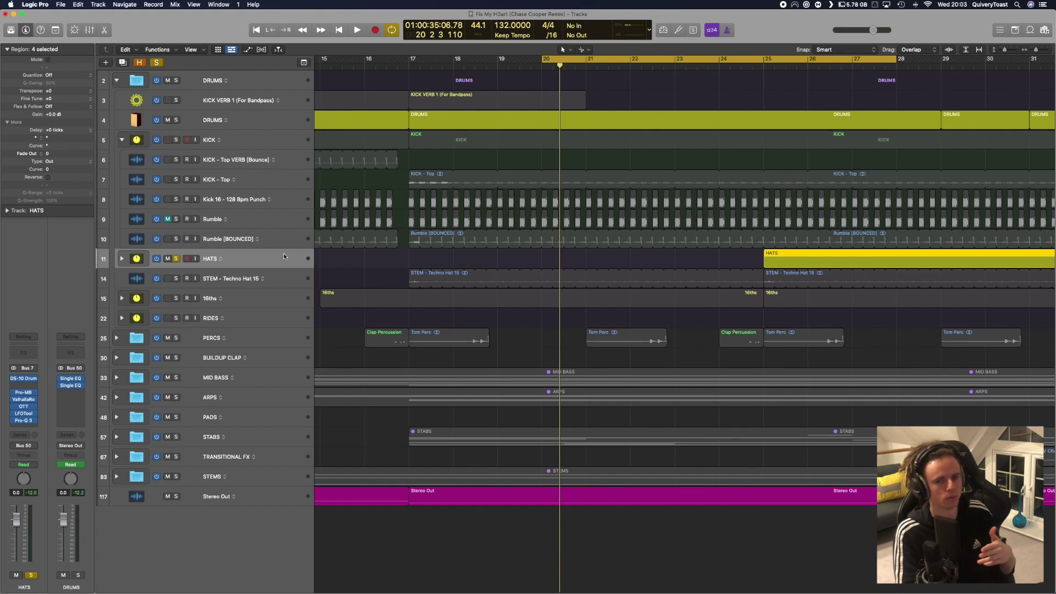
Step: Examine the Shaker and Hat regions inside the HATS stack from bar 17 onward
left_click_drag(375, 256, 466, 314)
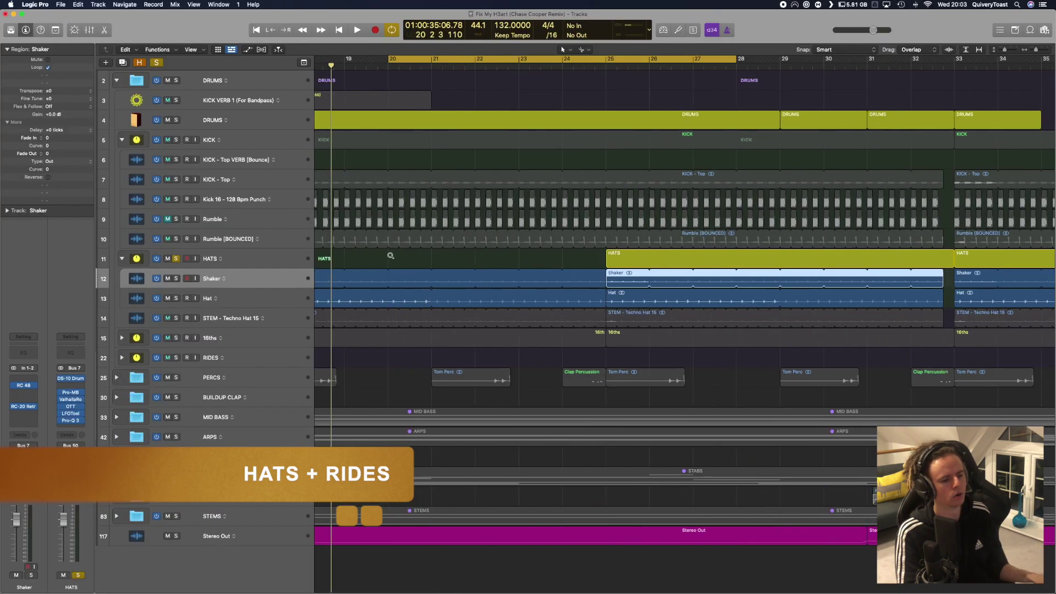
scroll(617, 231, "left", 5)
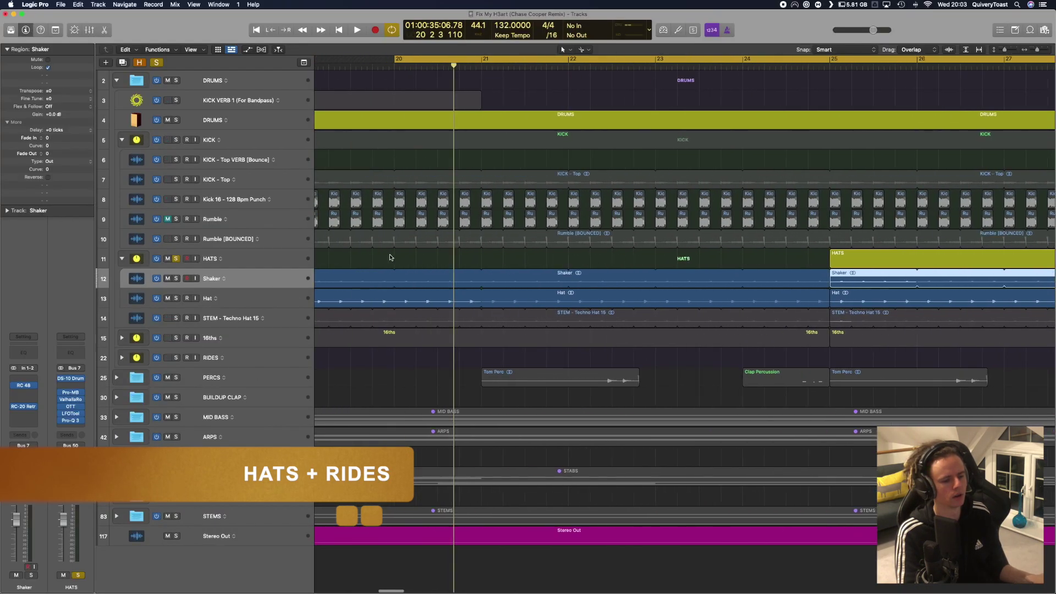
left_click(395, 276)
left_click(388, 270)
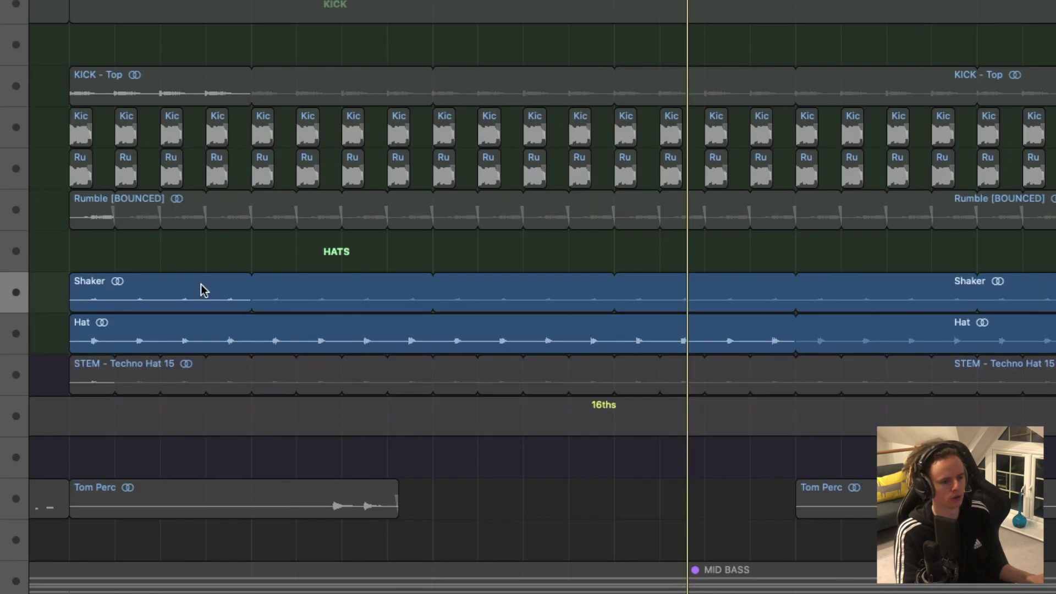
left_click_drag(185, 264, 516, 344)
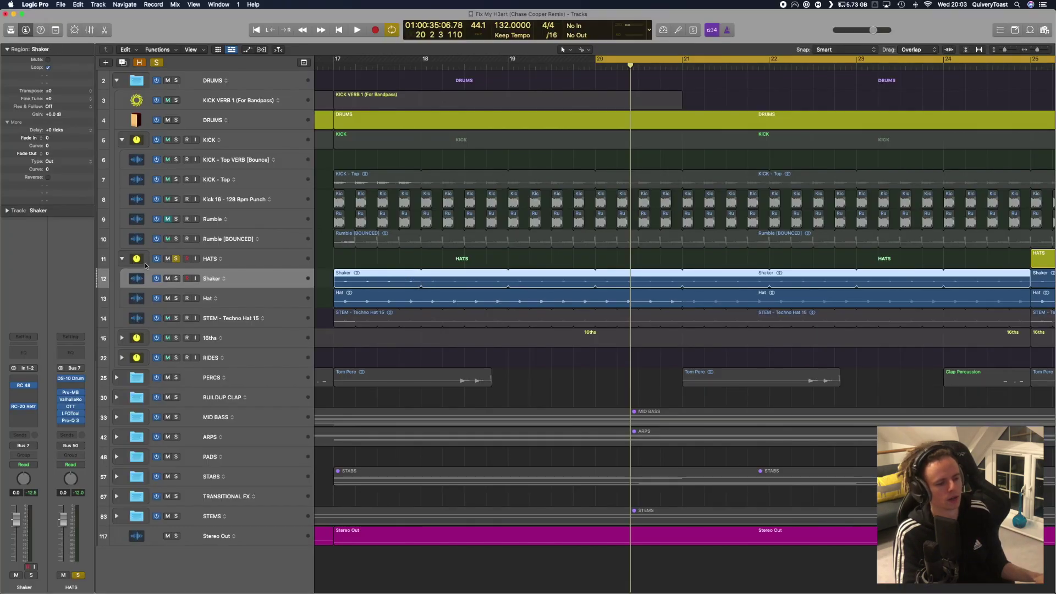
Step: Solo the Shaker track and examine its RC 48 reverb settings, playing the part to hear the effect
left_click(176, 279)
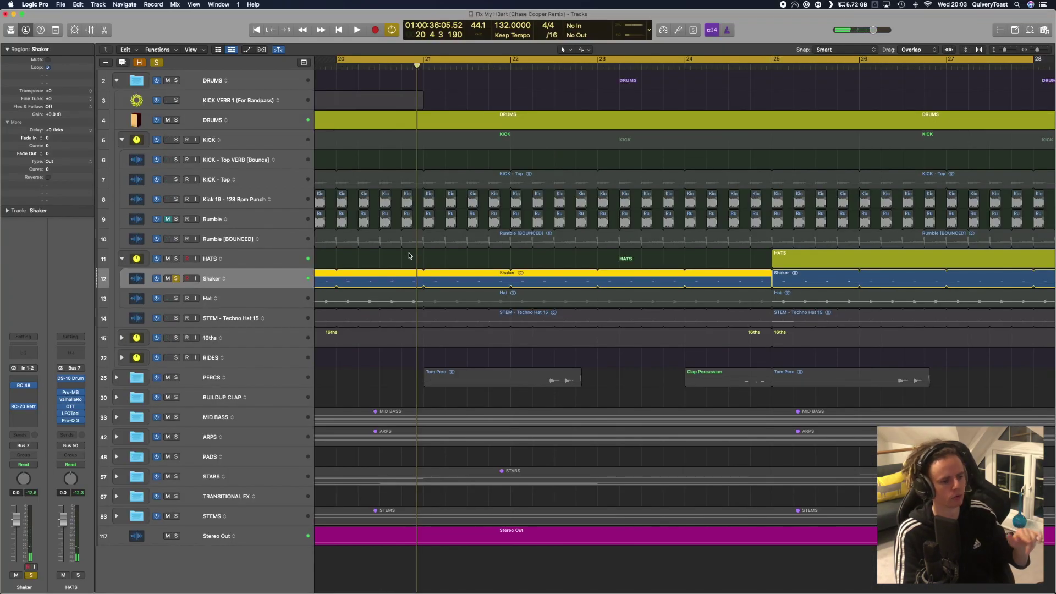
left_click(24, 385)
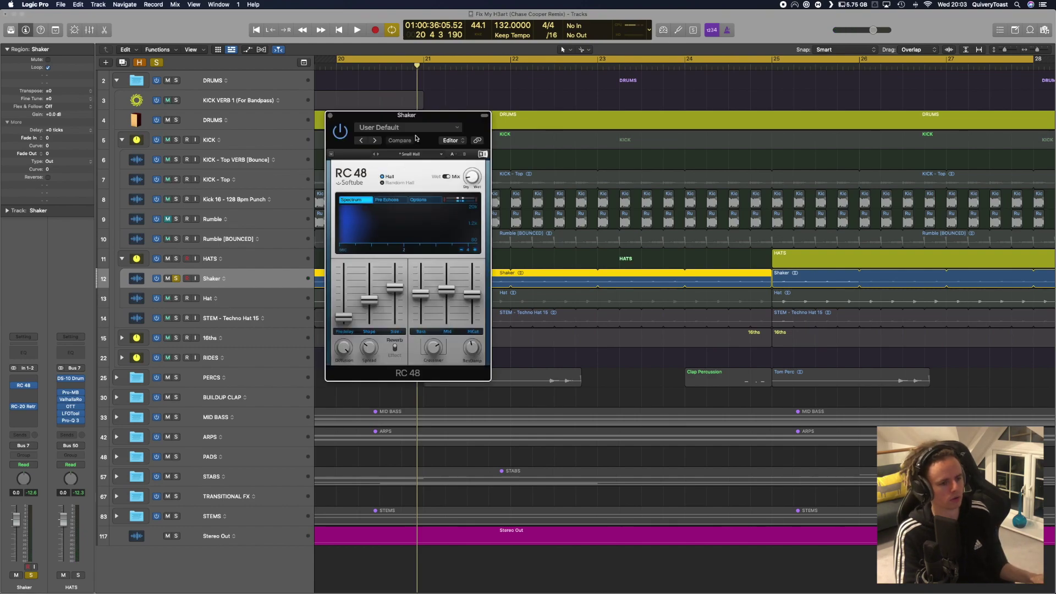
left_click_drag(341, 118, 424, 127)
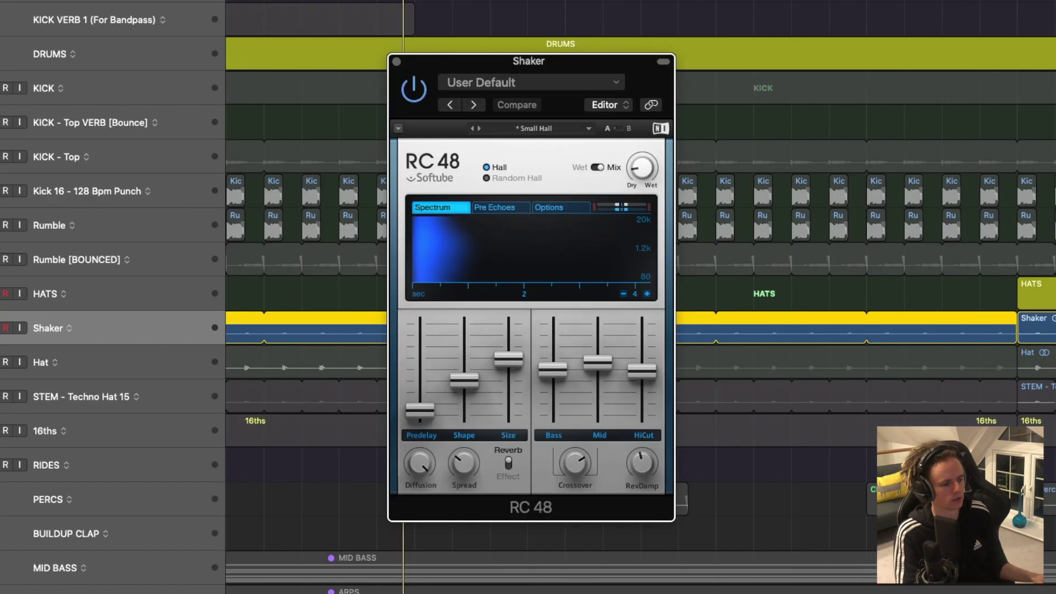
key("space")
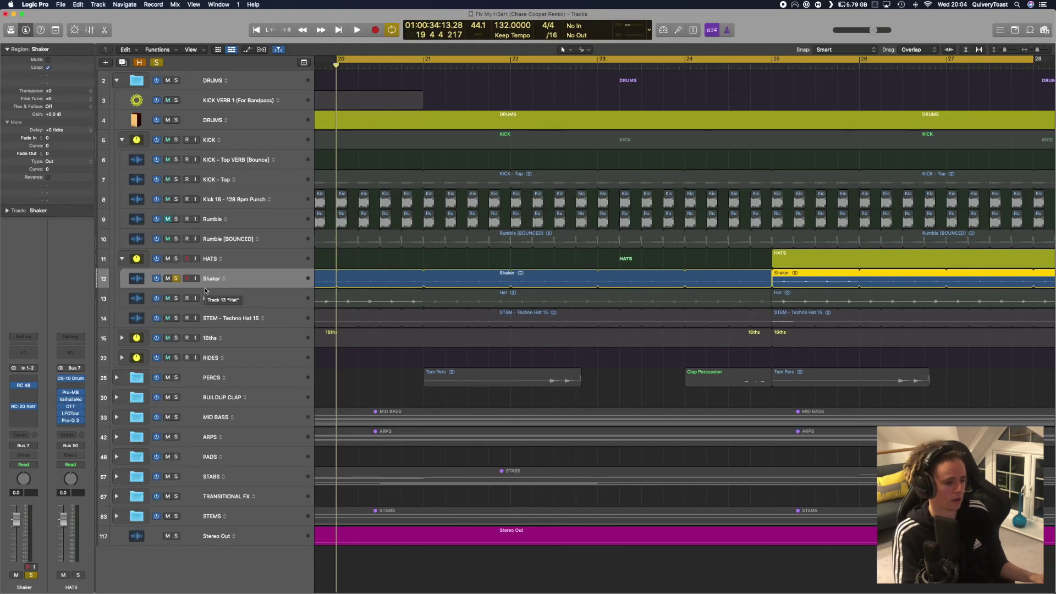
Step: Switch the solo from Shaker to Hat and play the Hat track alone
key("ctrl+s")
left_click(176, 298)
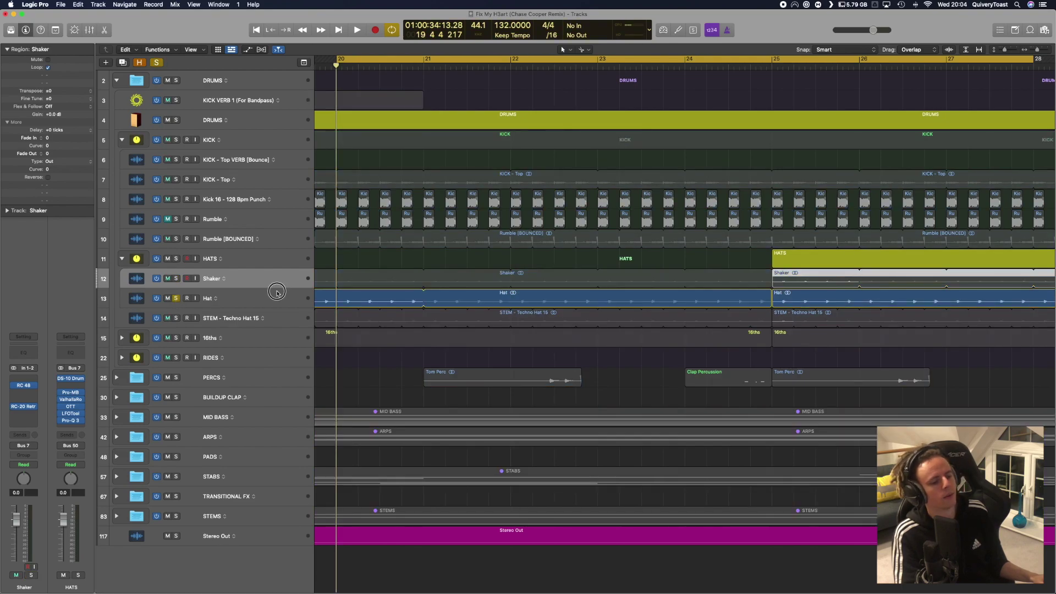
left_click(204, 293)
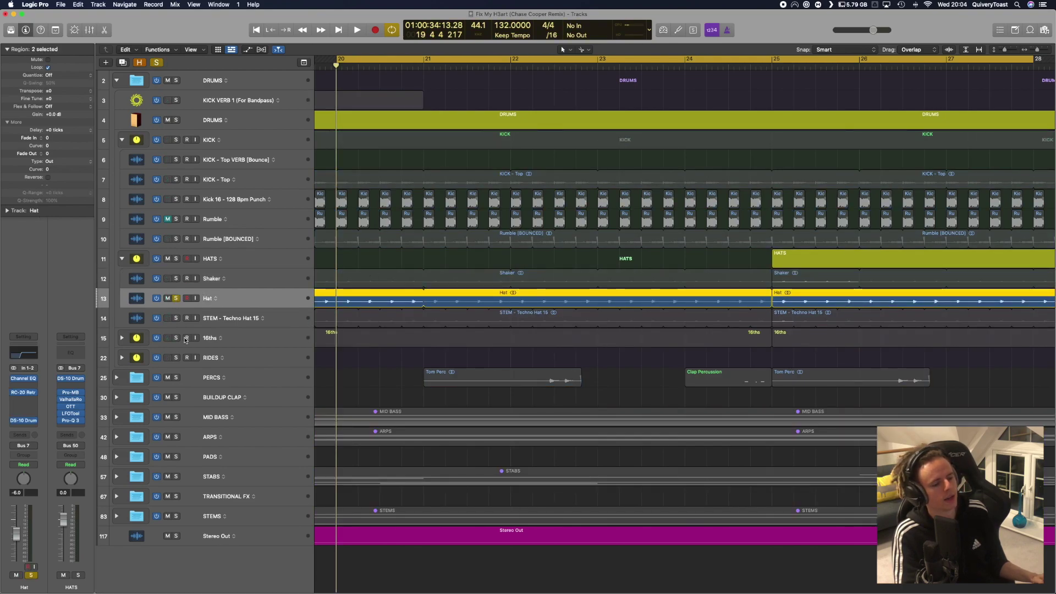
key("space")
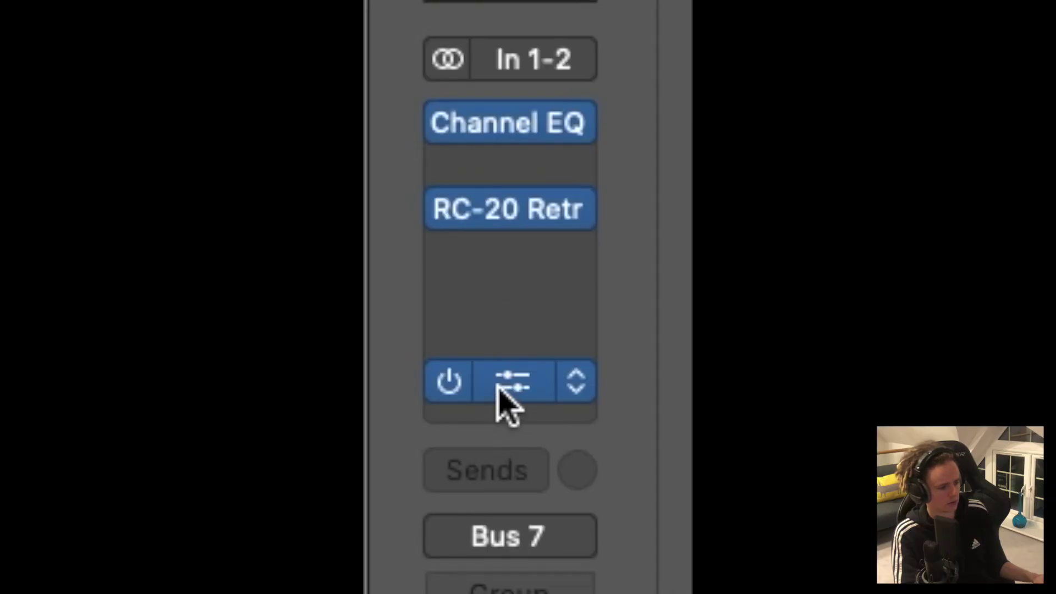
Step: Examine the DS-10 Drum Shaper and Channel EQ settings on the Hat track, closing each plug-in
left_click(509, 380)
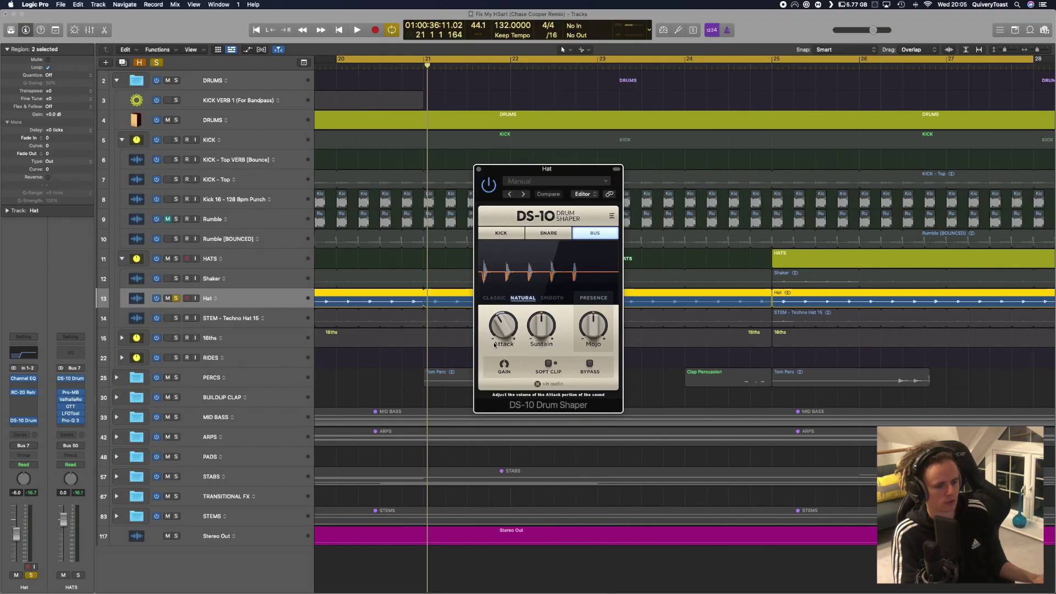
left_click(479, 170)
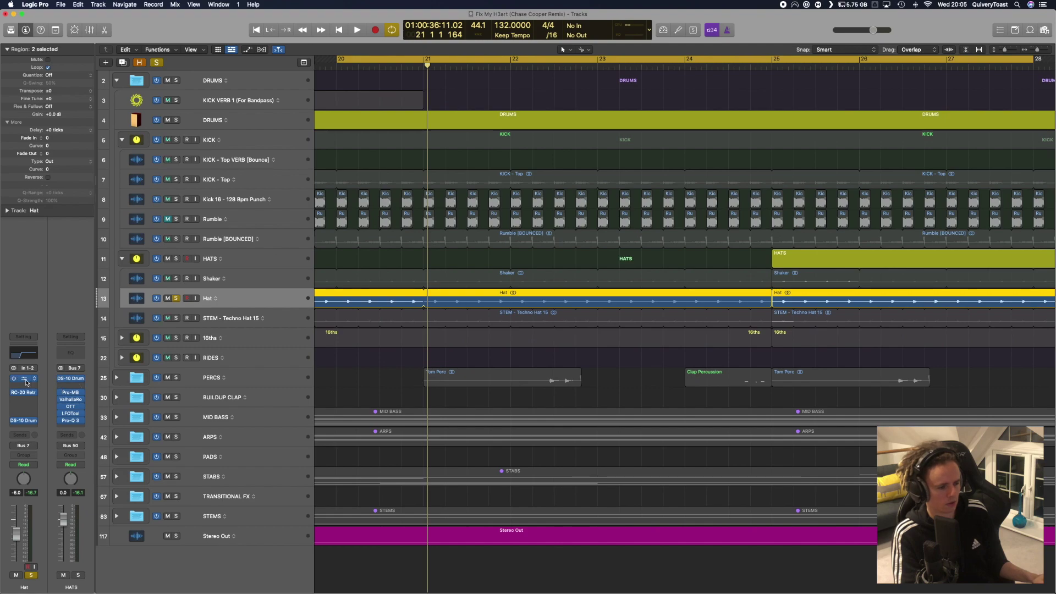
left_click(27, 382)
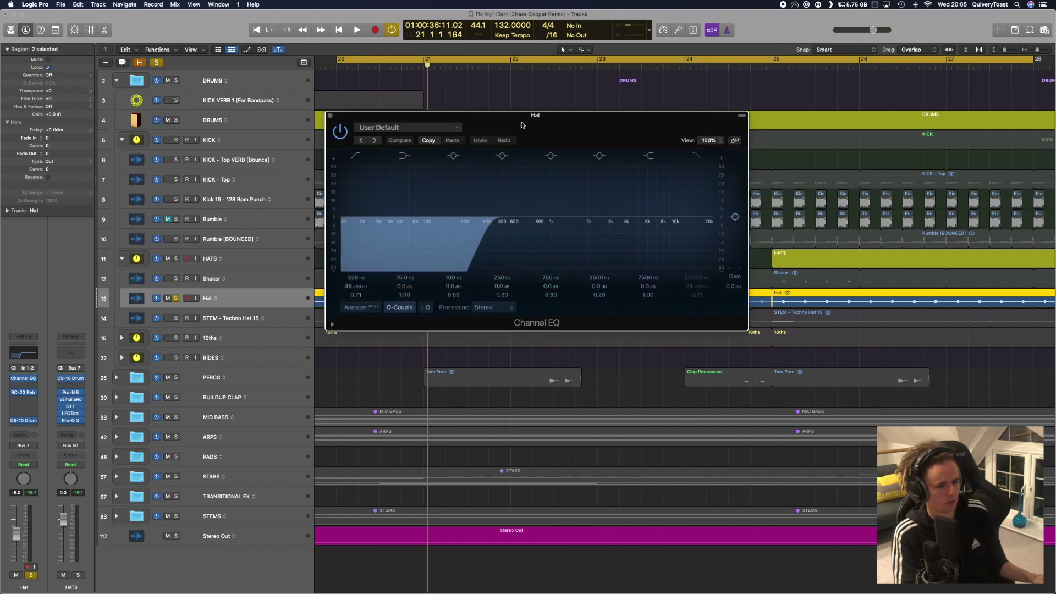
left_click_drag(515, 112, 580, 125)
left_click(393, 129)
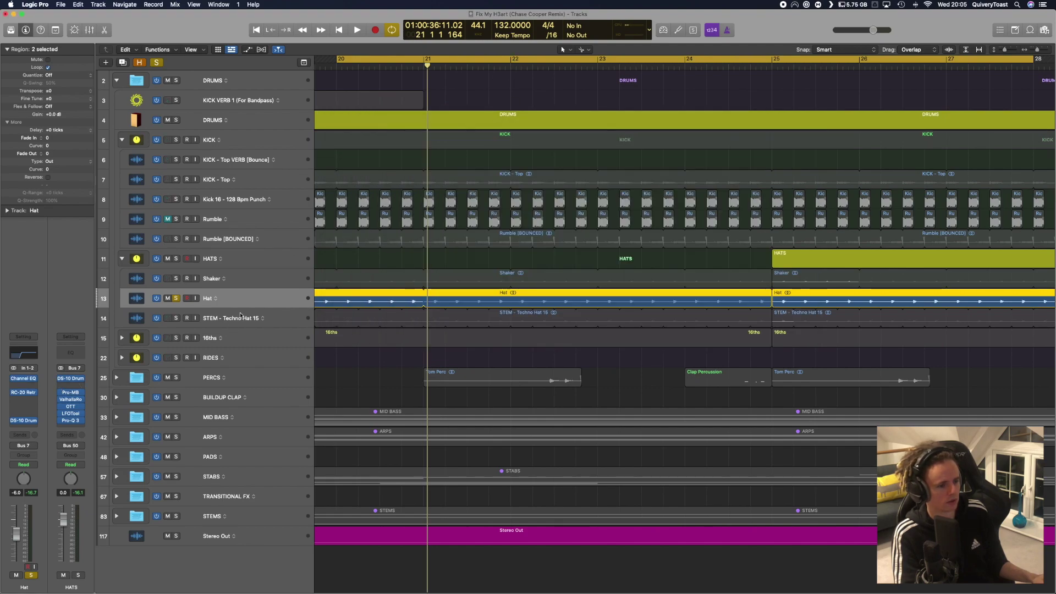
Step: Replace the Hat solo with a solo on the HATS stack to hear Shaker and Hat together
left_click(176, 298)
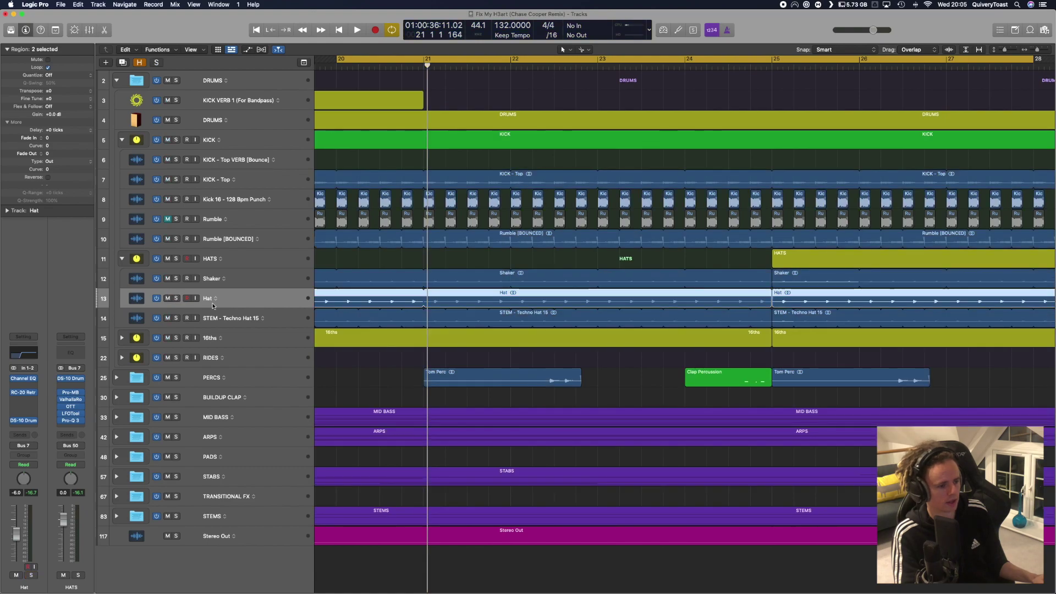
left_click(176, 298)
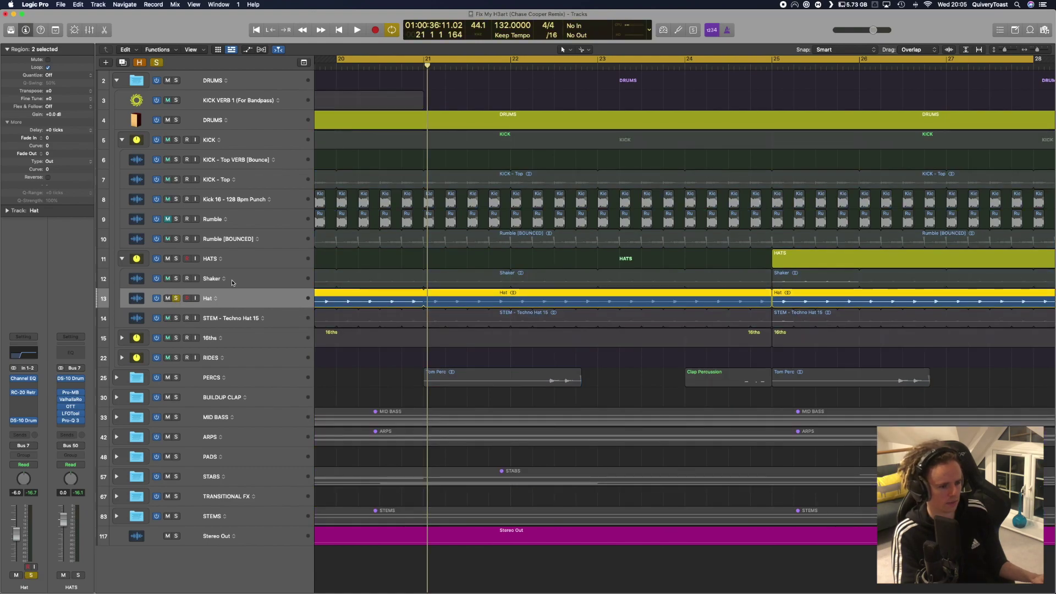
key("comma")
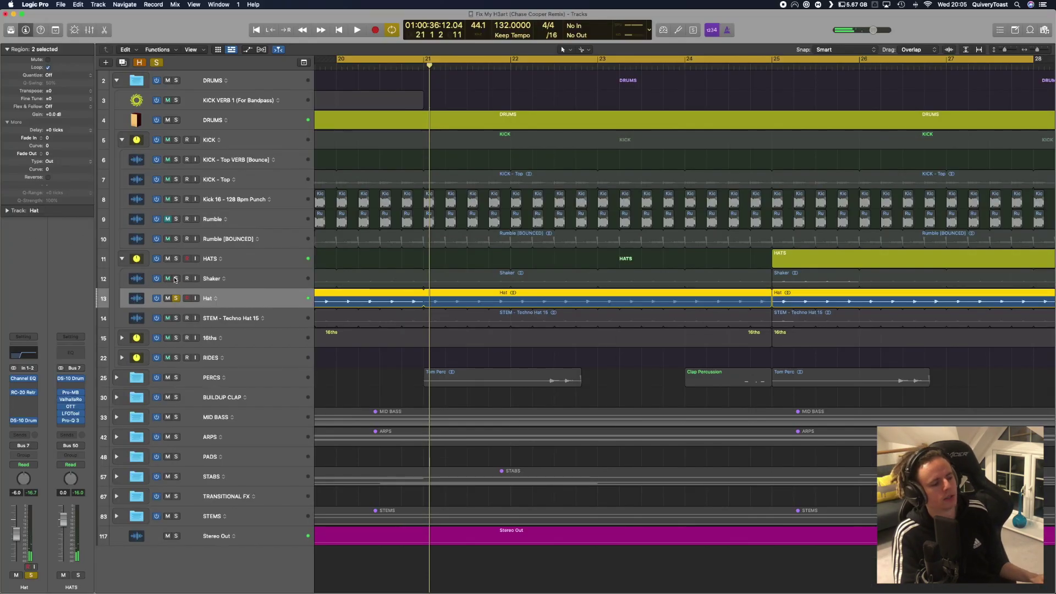
left_click(176, 278)
left_click(176, 297)
key("space")
key("space")
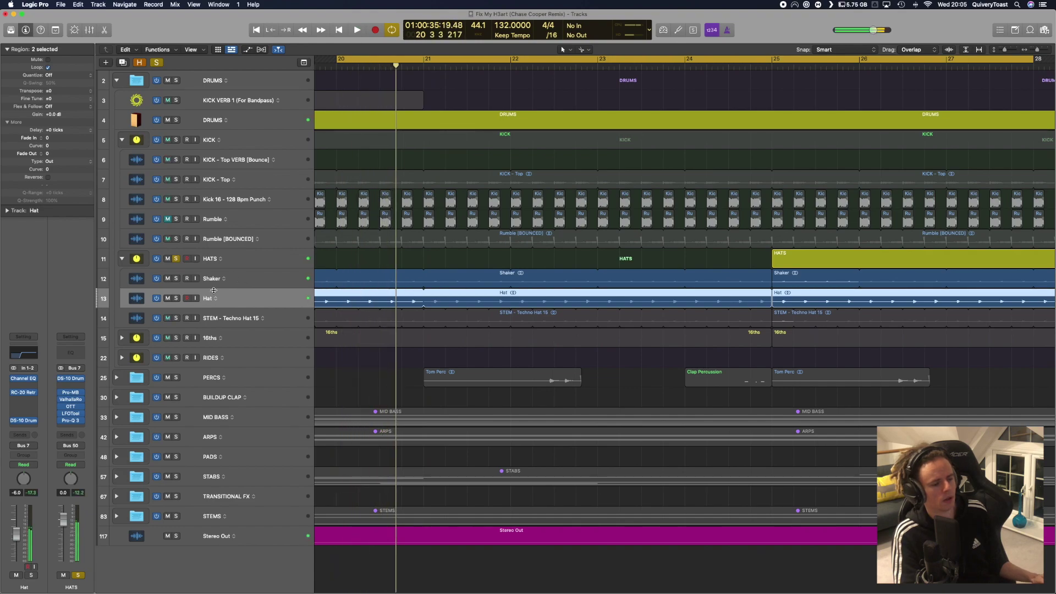
Step: Move the solo from the HATS stack to STEM - Techno Hat 15, select that track and play it alone
scroll(190, 297, "left", 3)
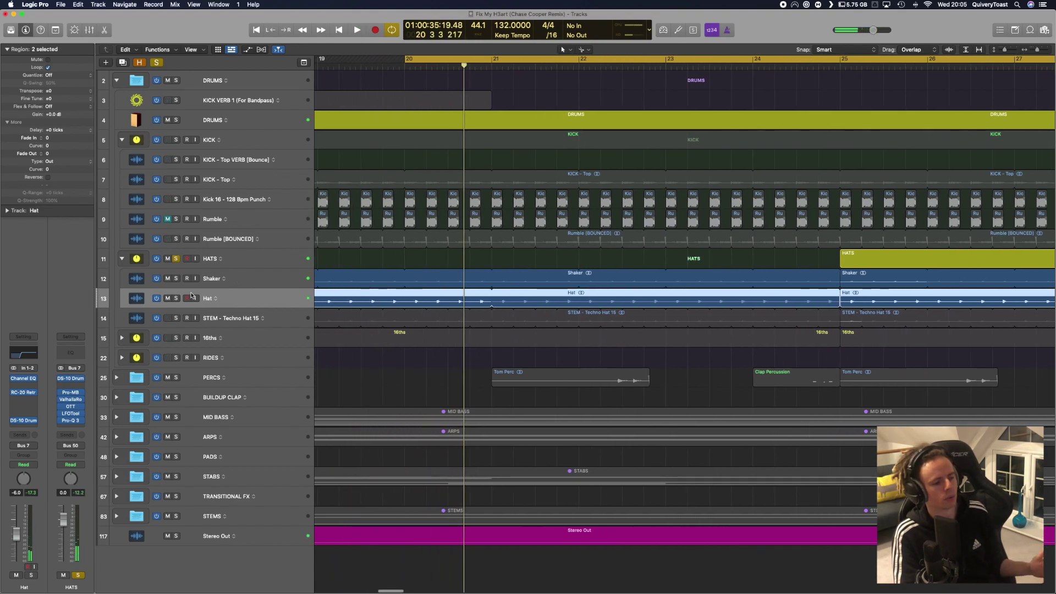
left_click(176, 259)
left_click(176, 318)
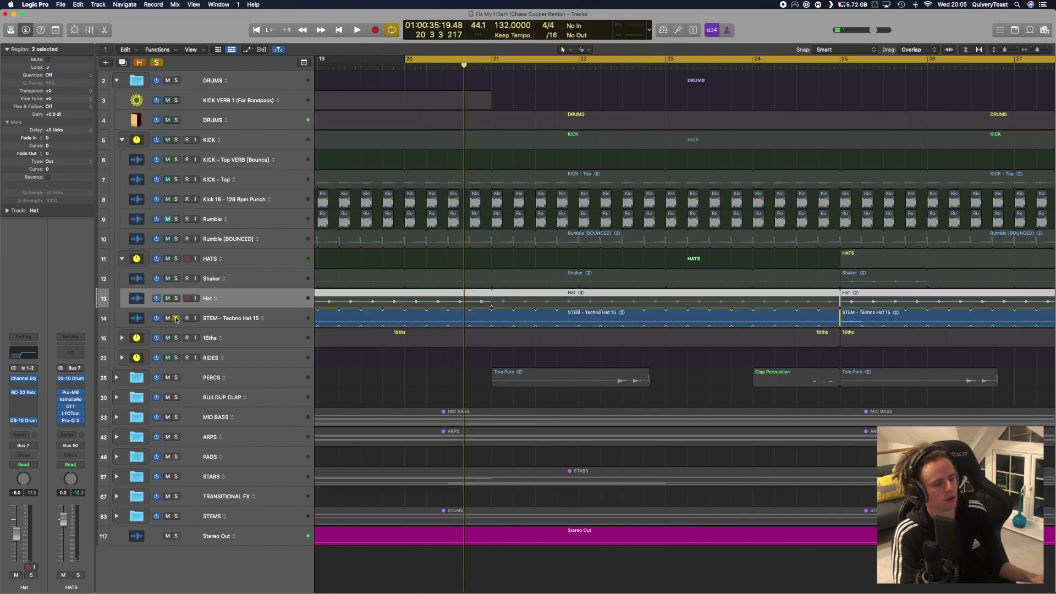
scroll(366, 330, "left", 5)
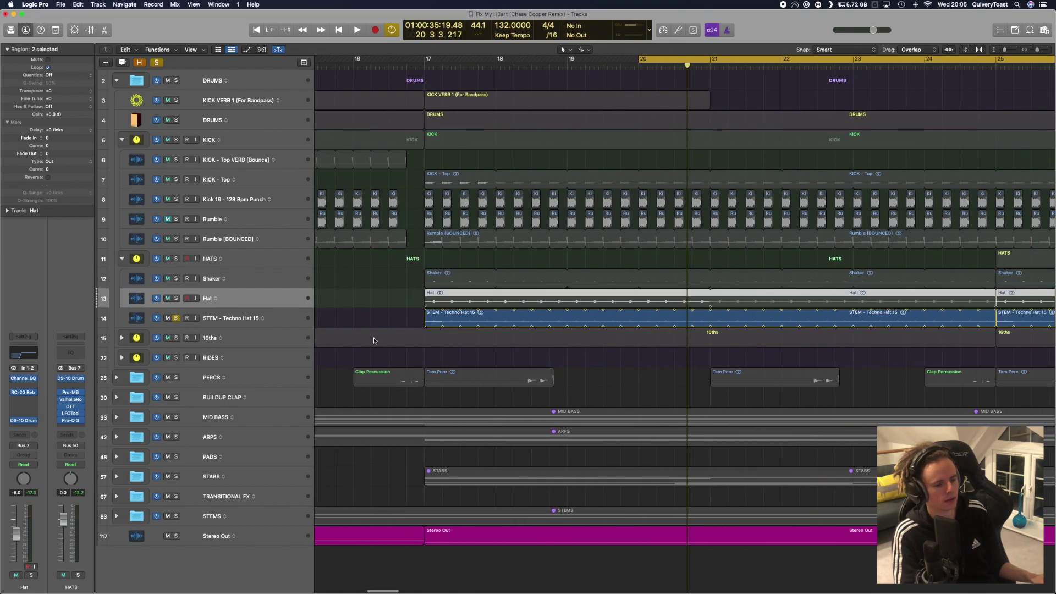
scroll(417, 324, "right", 3)
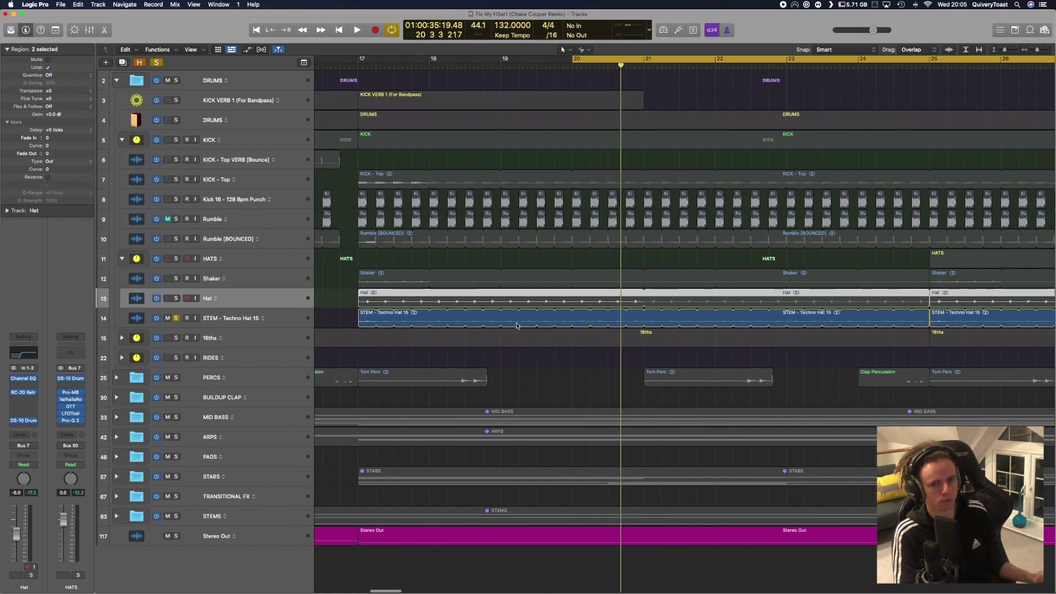
key("space")
key("Down")
key("space")
Step: Solo the HATS stack alongside STEM - Techno Hat 15 to hear all the hat layers combined
scroll(177, 248, "right", 2)
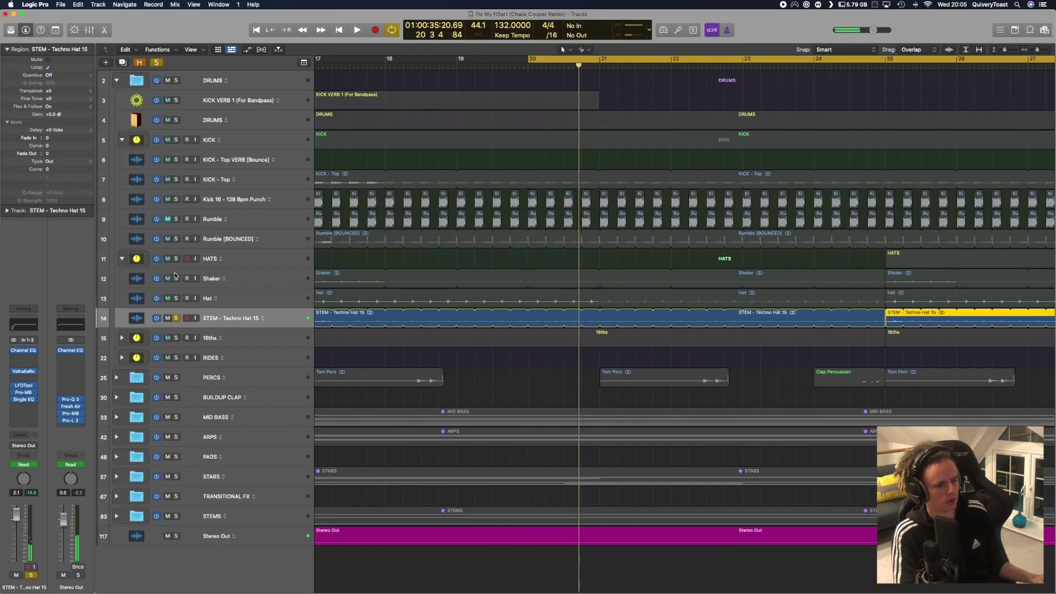
left_click(176, 259)
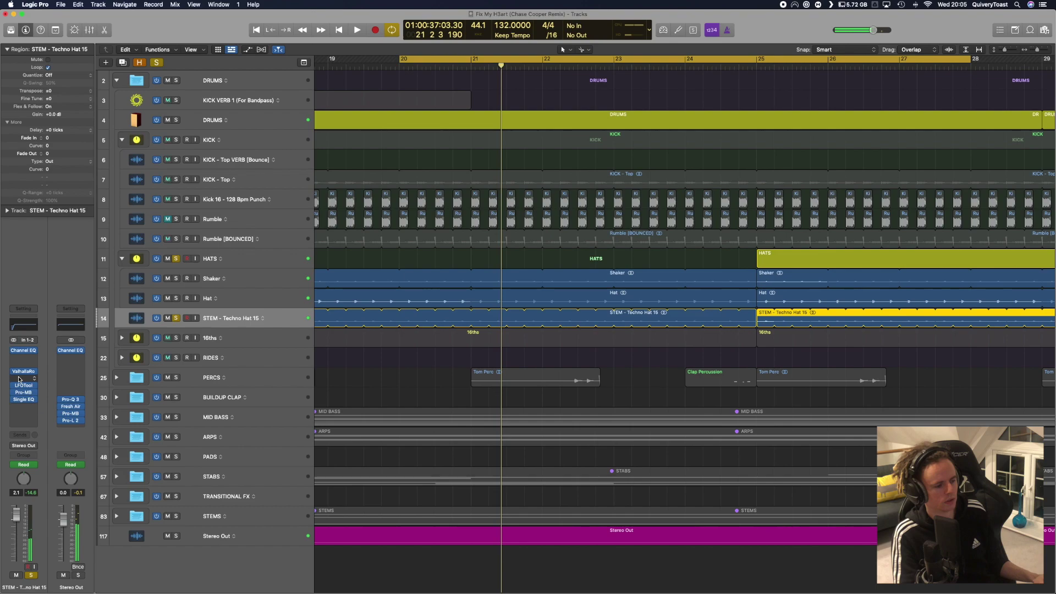
Step: Examine the ValhallaRoom reverb and LFOTool curve on the STEM - Techno Hat 15 track, closing each plug-in
left_click(19, 379)
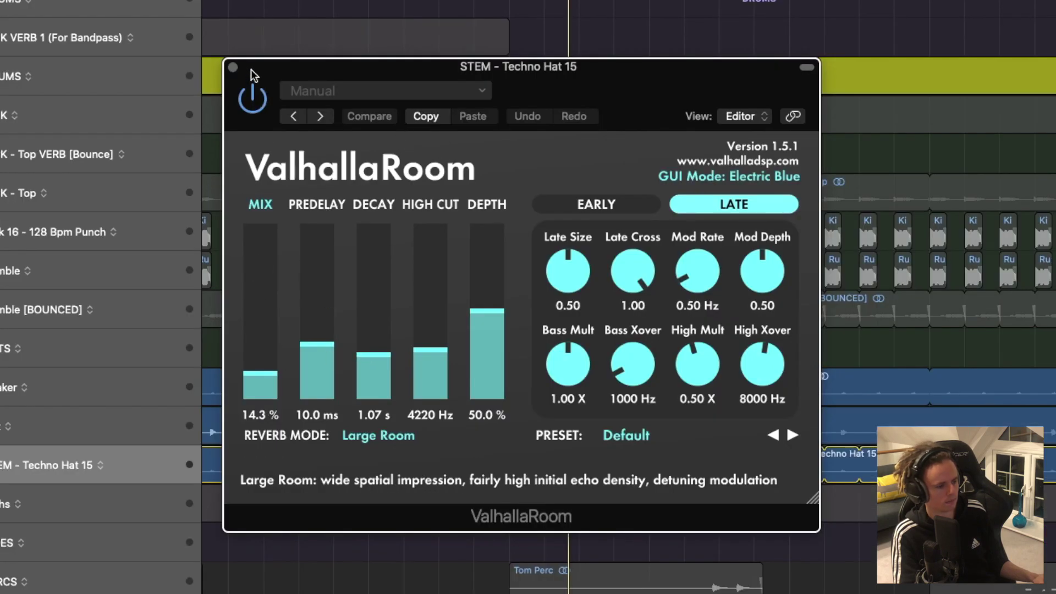
left_click(233, 67)
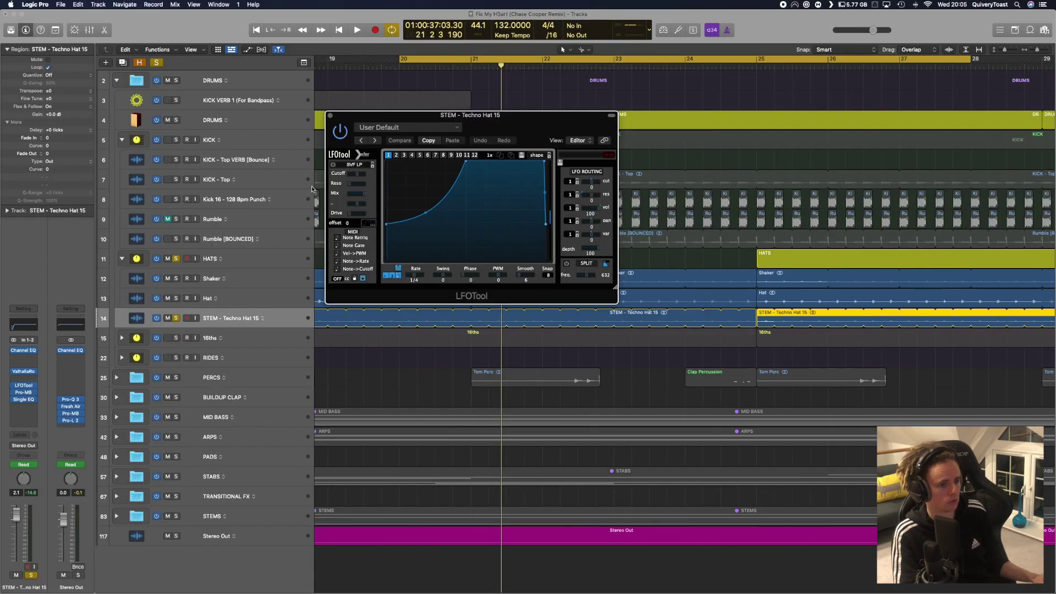
left_click(330, 116)
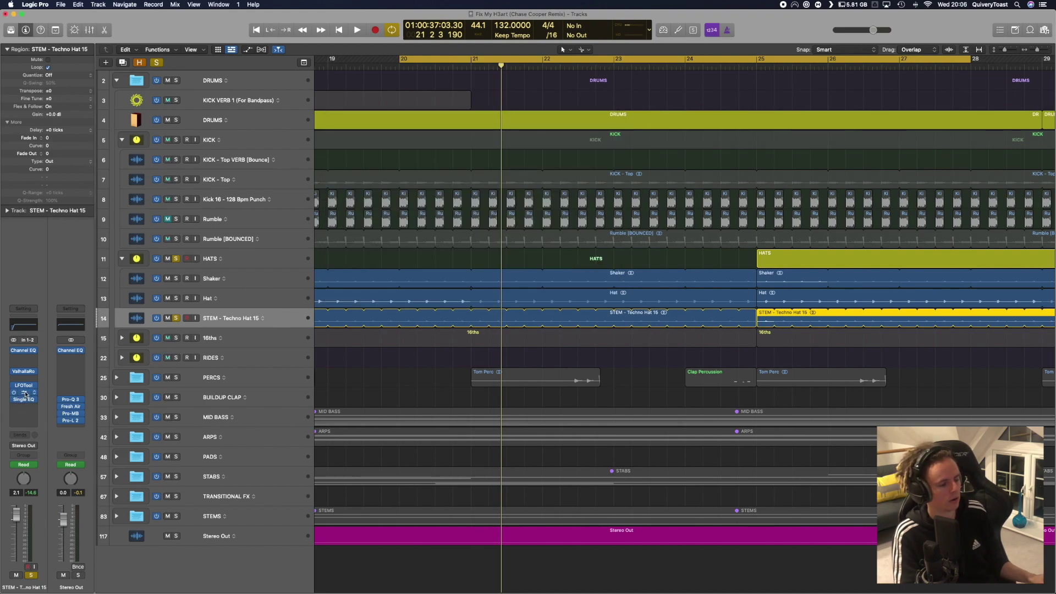
Step: Open Pro-MB on STEM - Techno Hat 15, move its window lower, and take the HATS stack out of solo
left_click(24, 393)
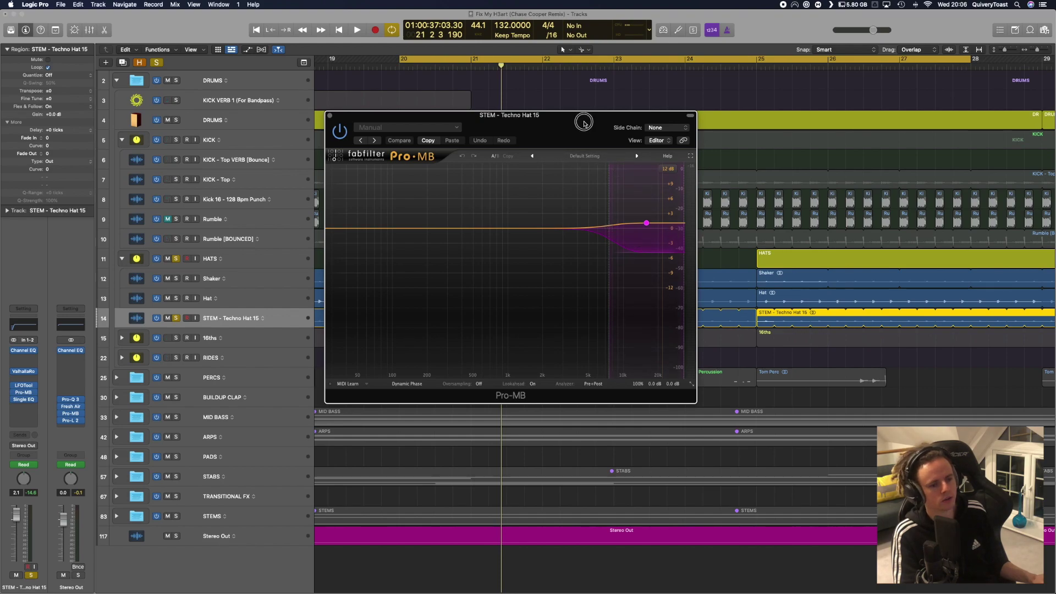
left_click_drag(568, 149, 535, 178)
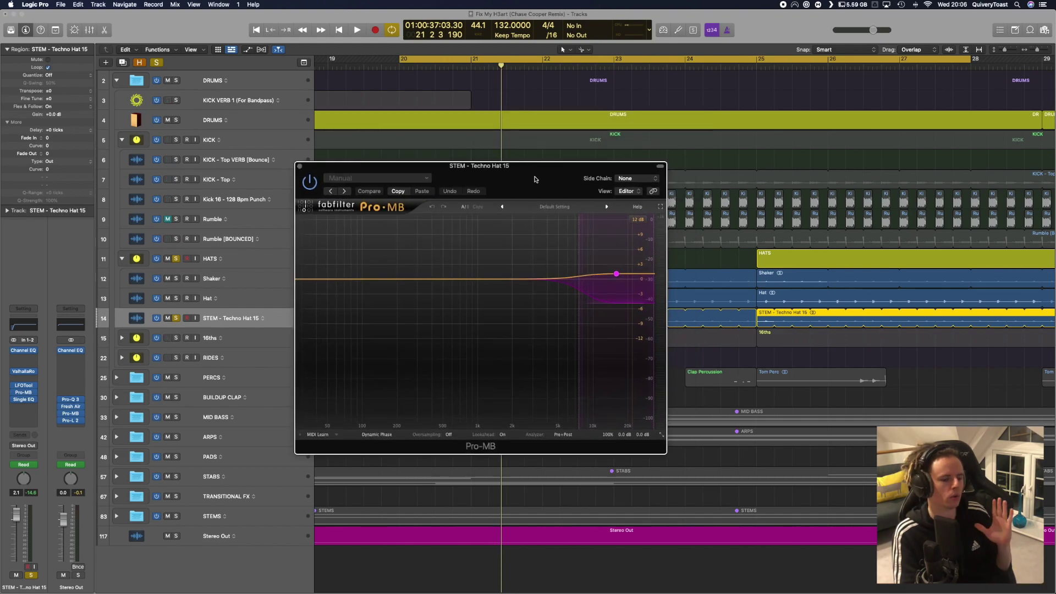
left_click(194, 298)
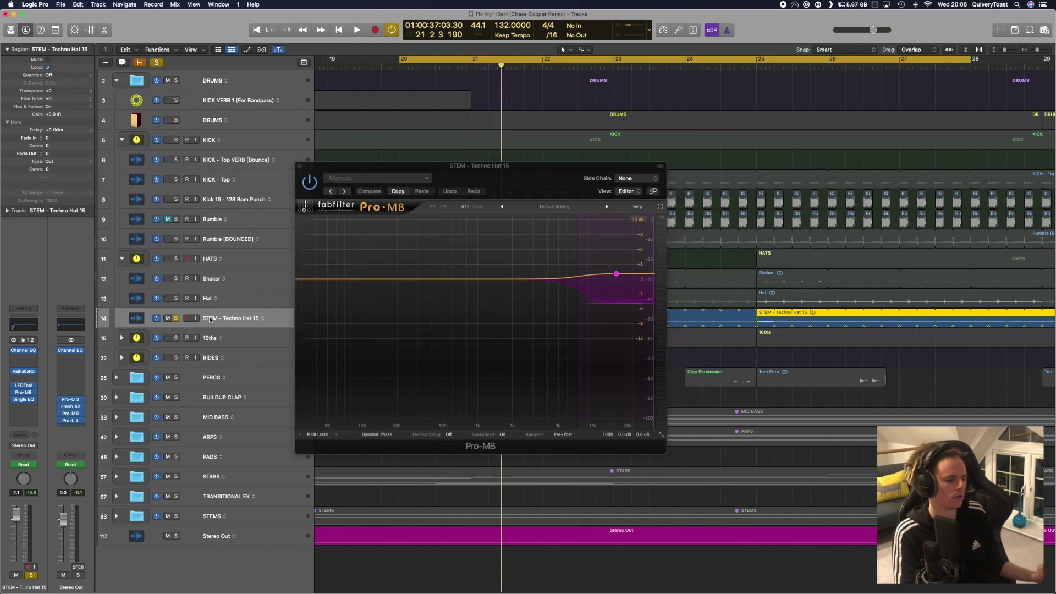
left_click(545, 189)
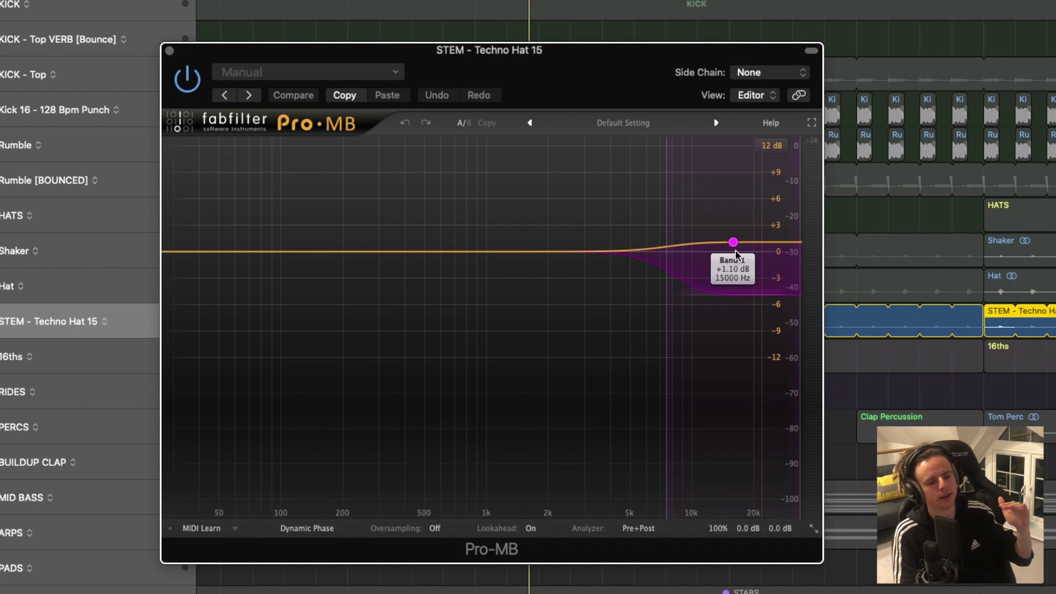
Step: Inspect Pro-MB's high-frequency band while playing STEM - Techno Hat 15 alone, and close the plug-in
left_click(735, 244)
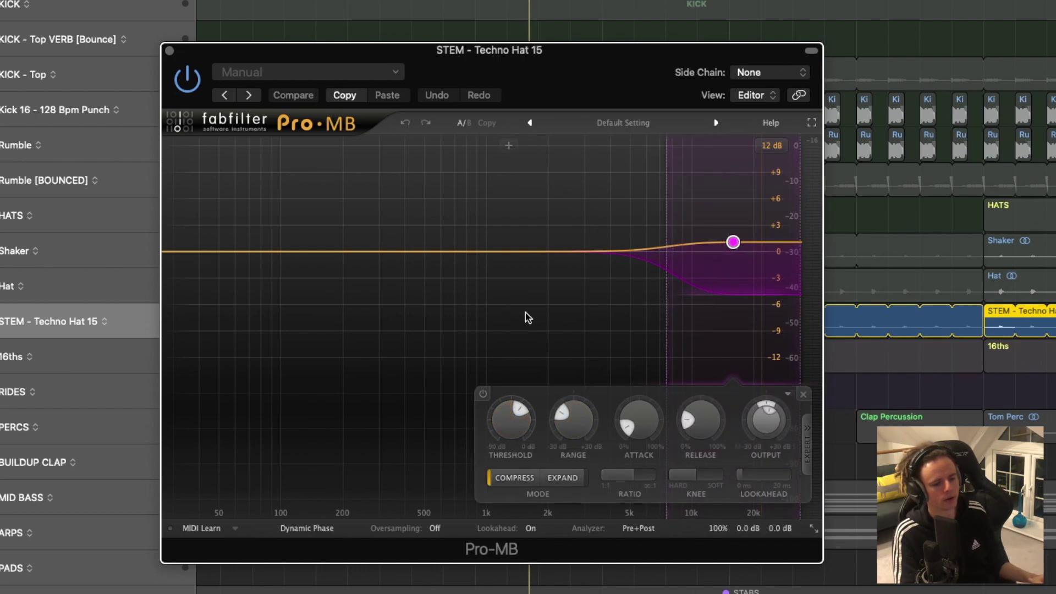
key("space")
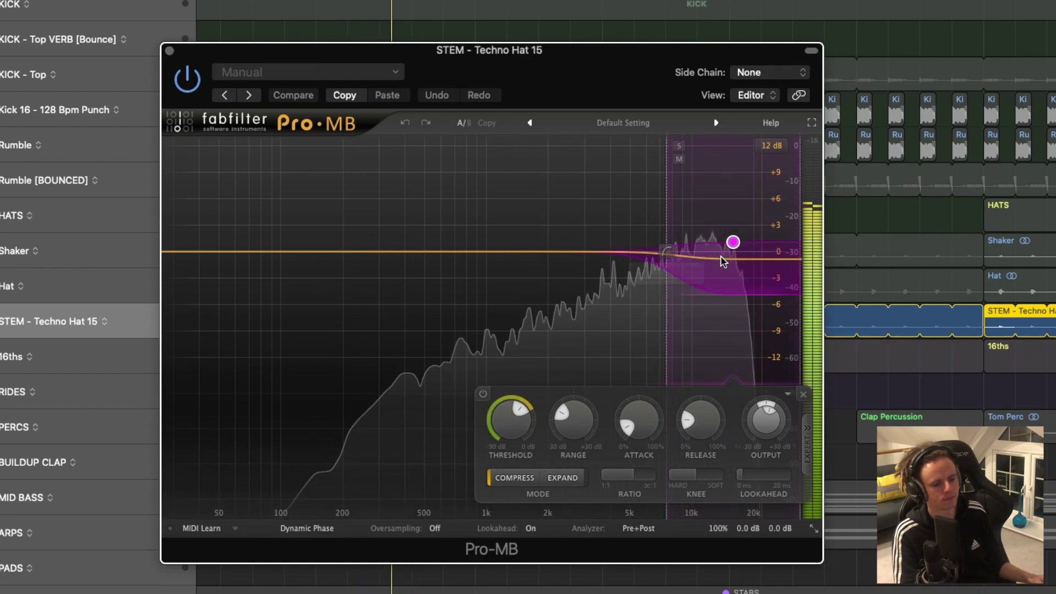
key("space")
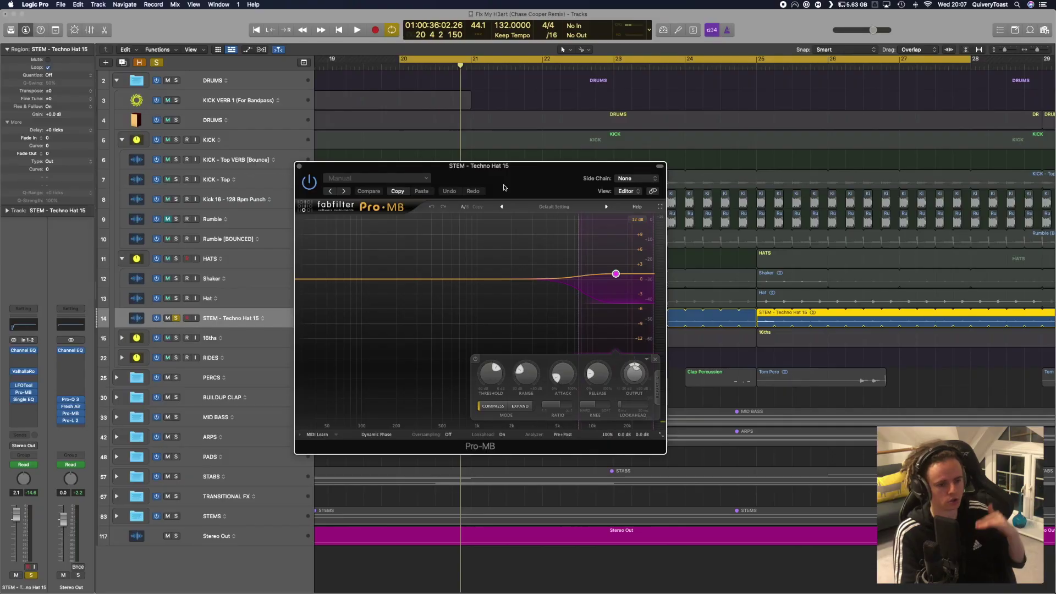
left_click(298, 166)
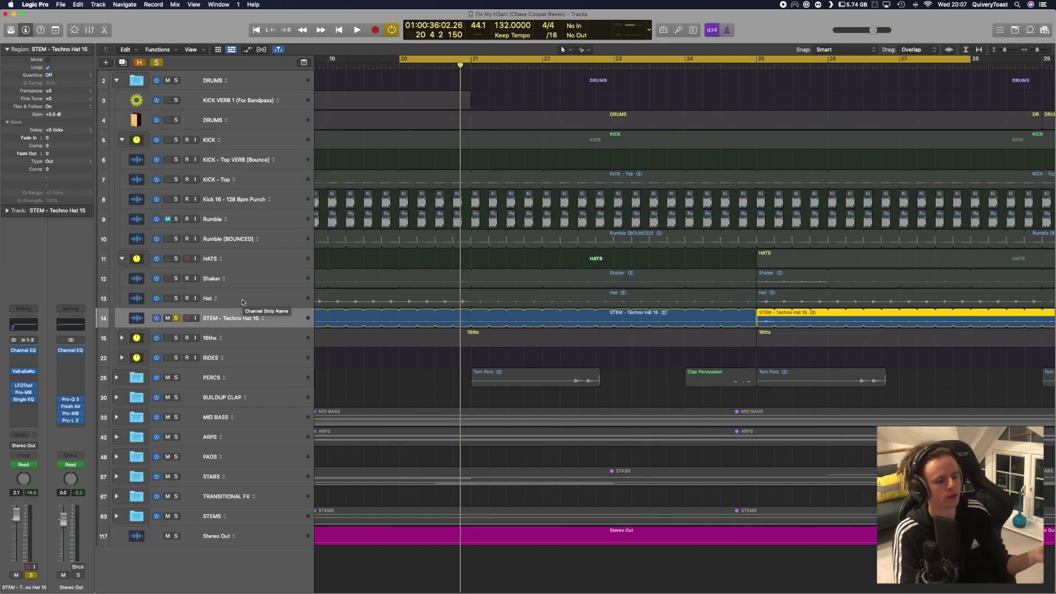
Step: Remove the solo from STEM - Techno Hat 15, and expand and select the 16ths stack
left_click(174, 318)
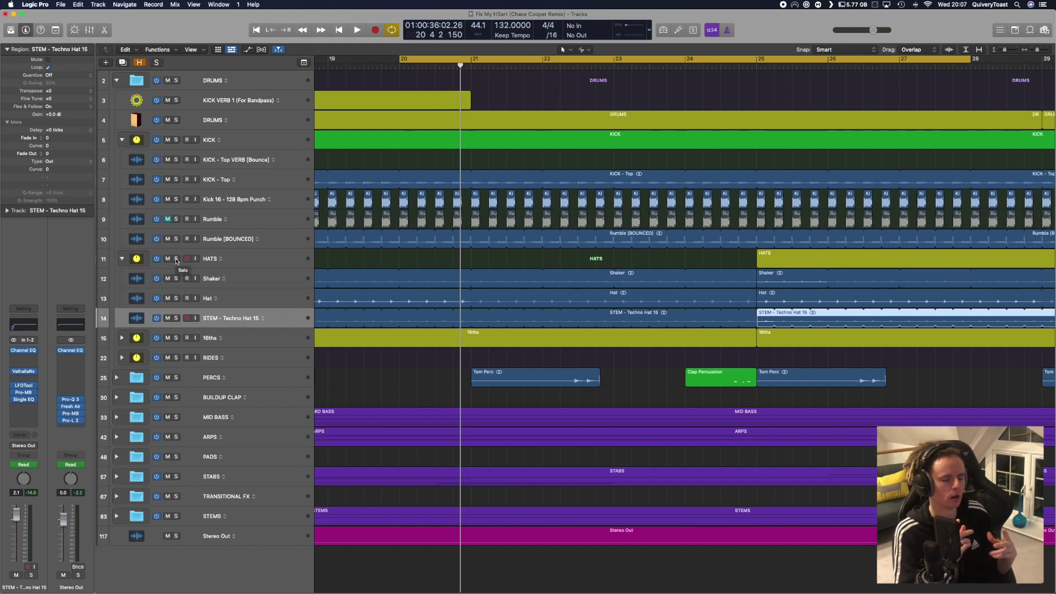
left_click(121, 338)
scroll(205, 327, "down", 2)
left_click(256, 319)
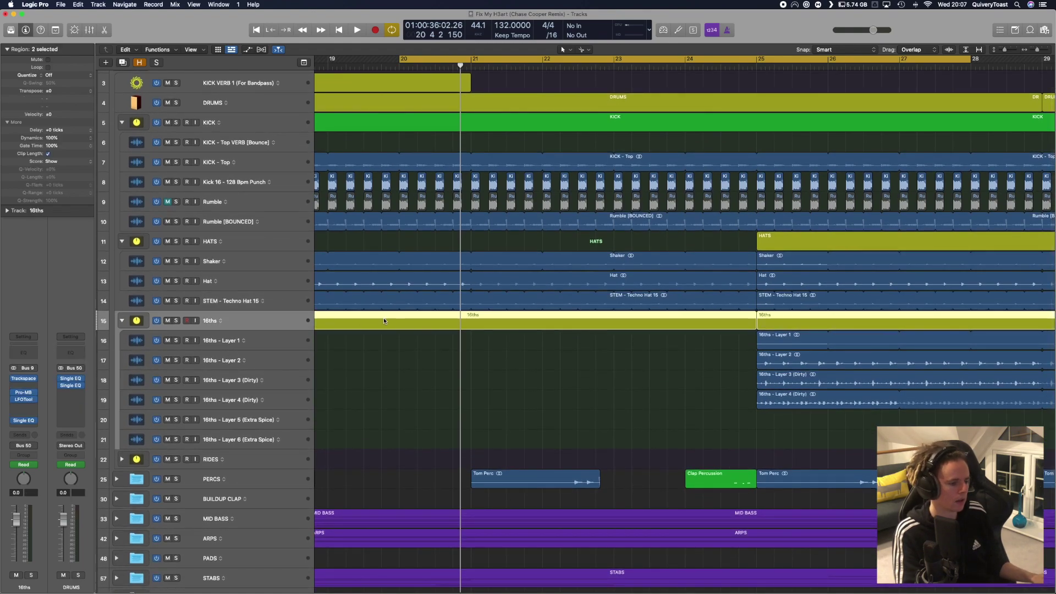
Step: Solo the 16ths stack and play it from bar 35 with cycle mode off
scroll(385, 319, "right", 3)
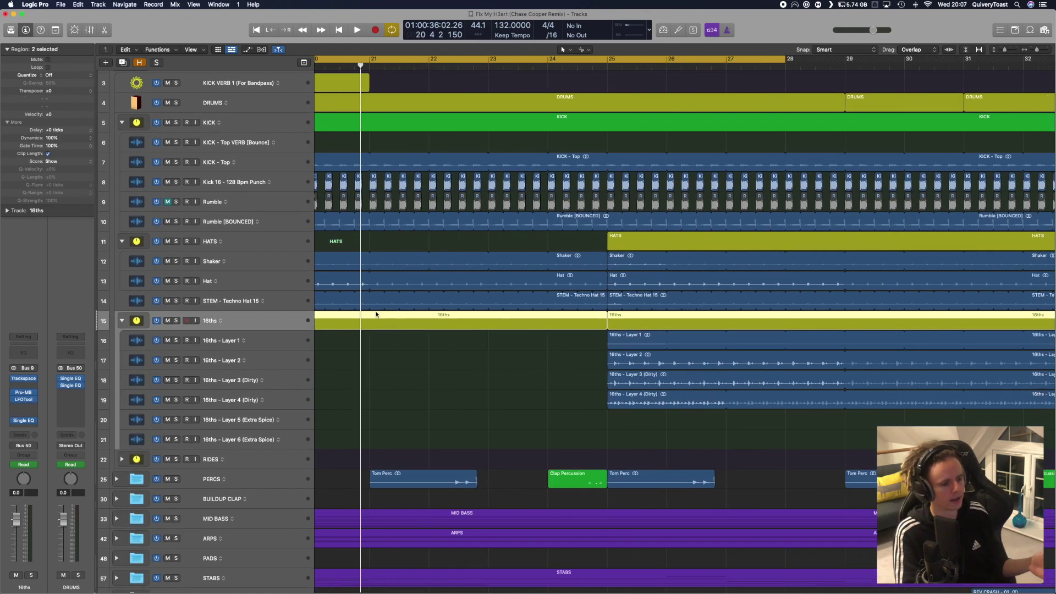
scroll(409, 251, "right", 2)
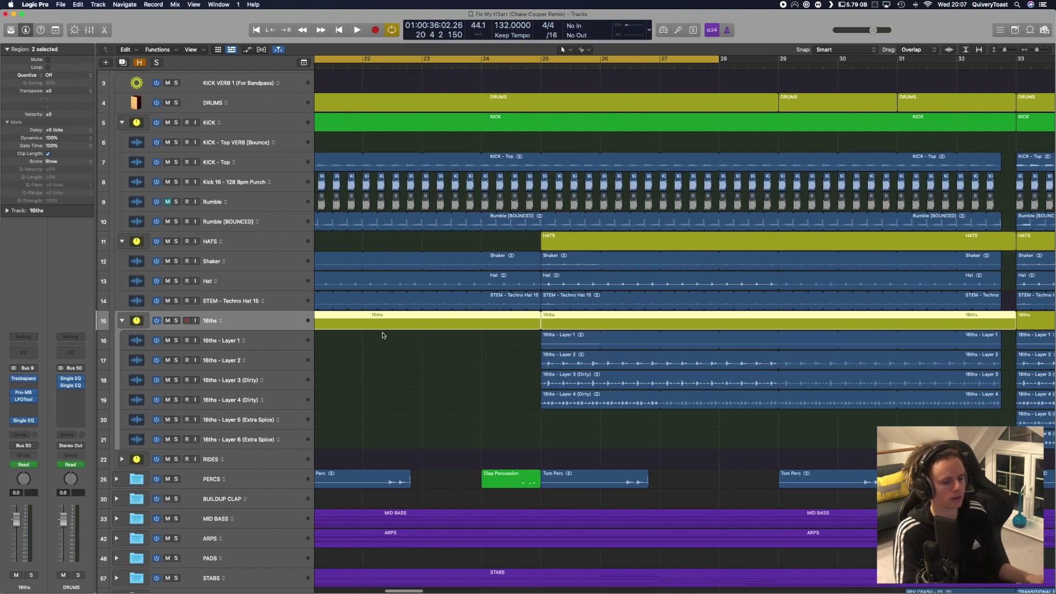
scroll(384, 337, "right", 2)
left_click(177, 323)
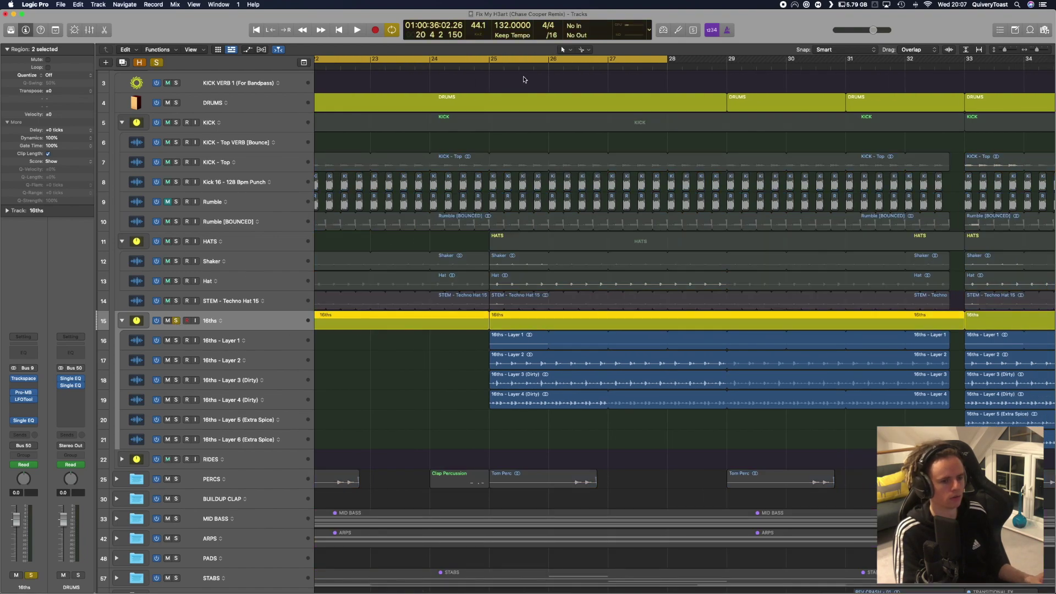
key("c")
scroll(345, 300, "right", 10)
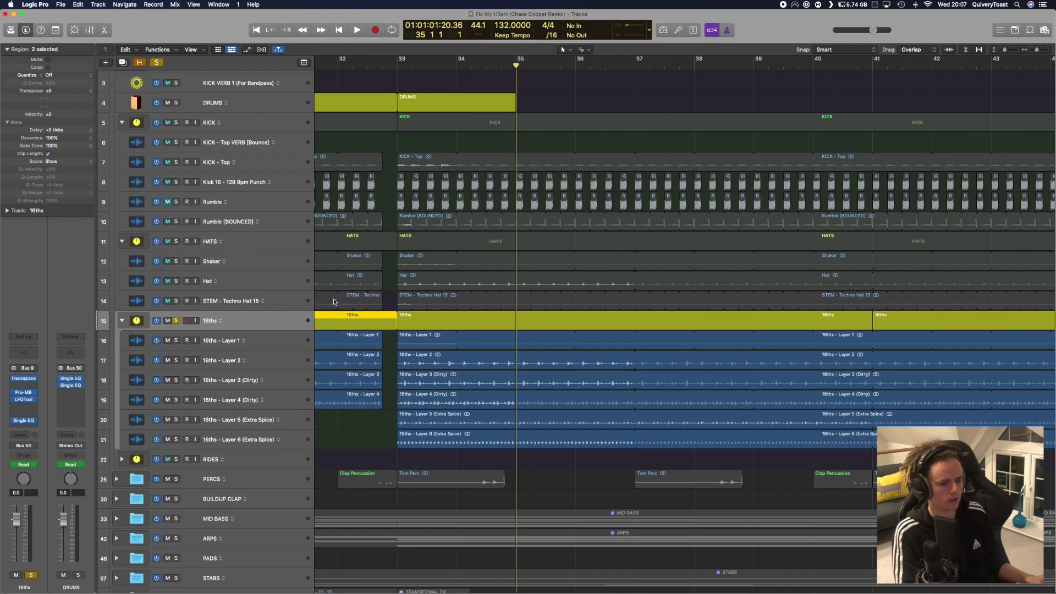
key("space")
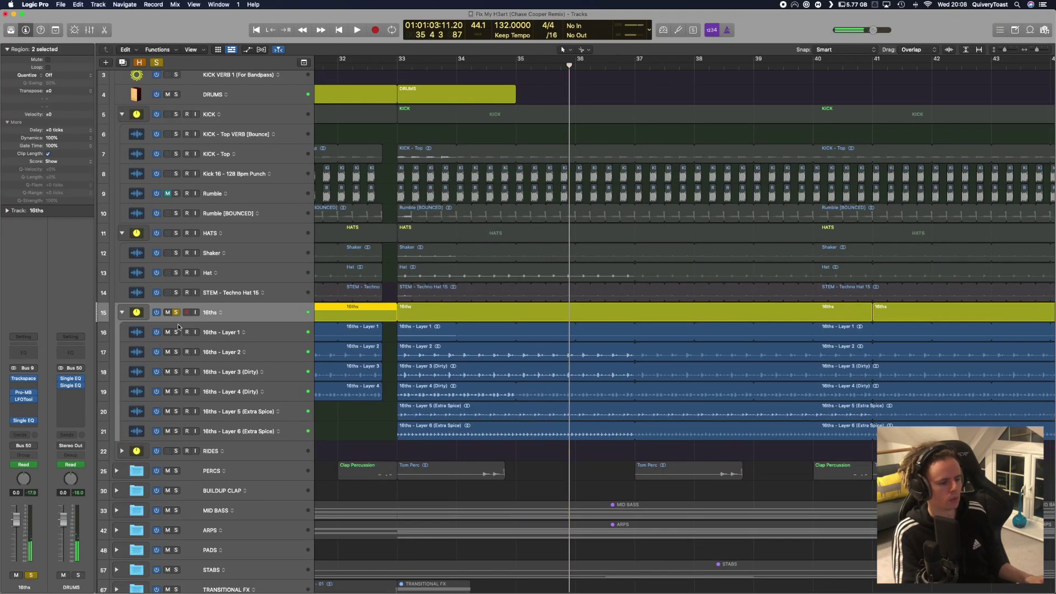
Step: Audition the 16ths layers individually, moving the solo from the stack to Layer 1 and on through Layer 6 (Extra Spice)
left_click(176, 312)
left_click(176, 332)
scroll(355, 328, "down", 1)
scroll(355, 328, "right", 2)
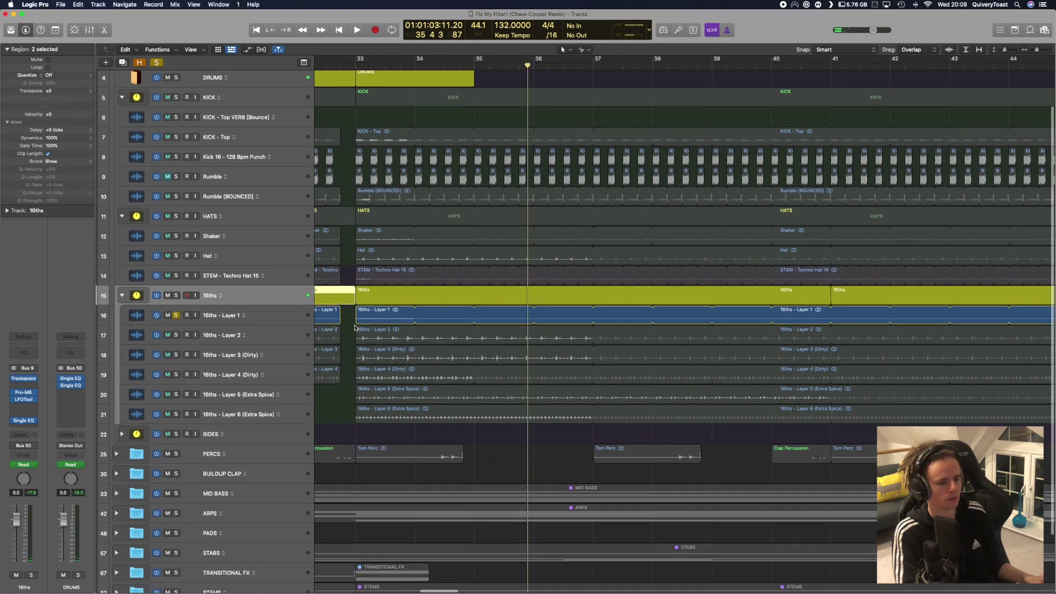
scroll(355, 328, "down", 1)
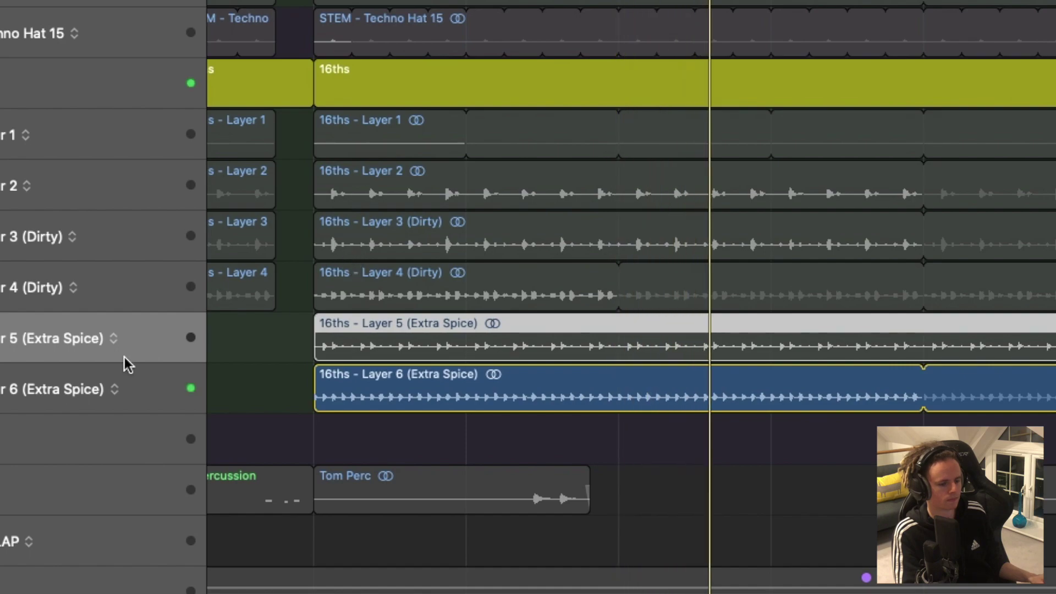
left_click(7, 237, "shift")
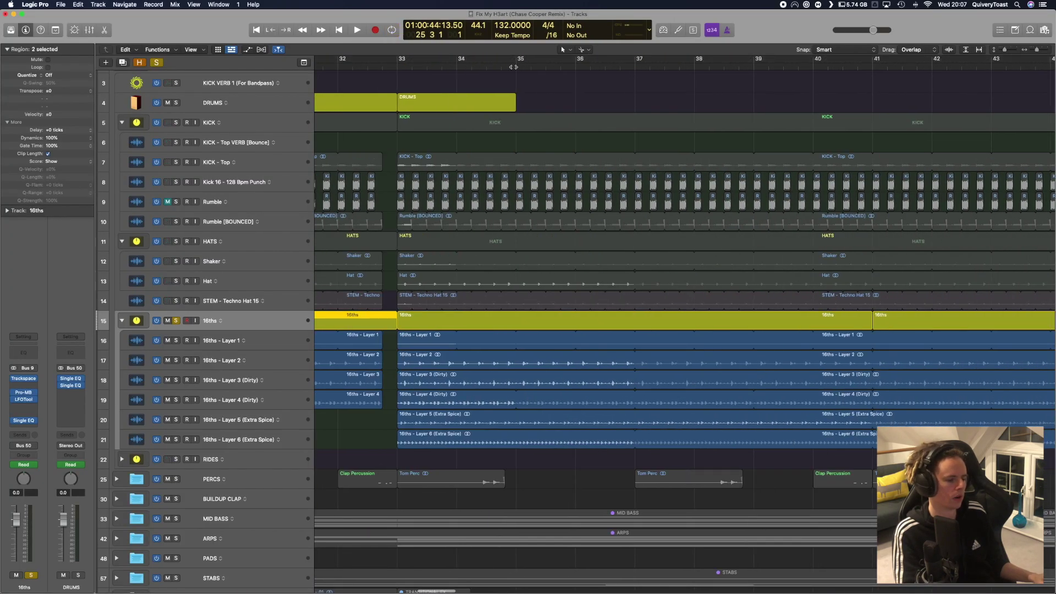
left_click(513, 67)
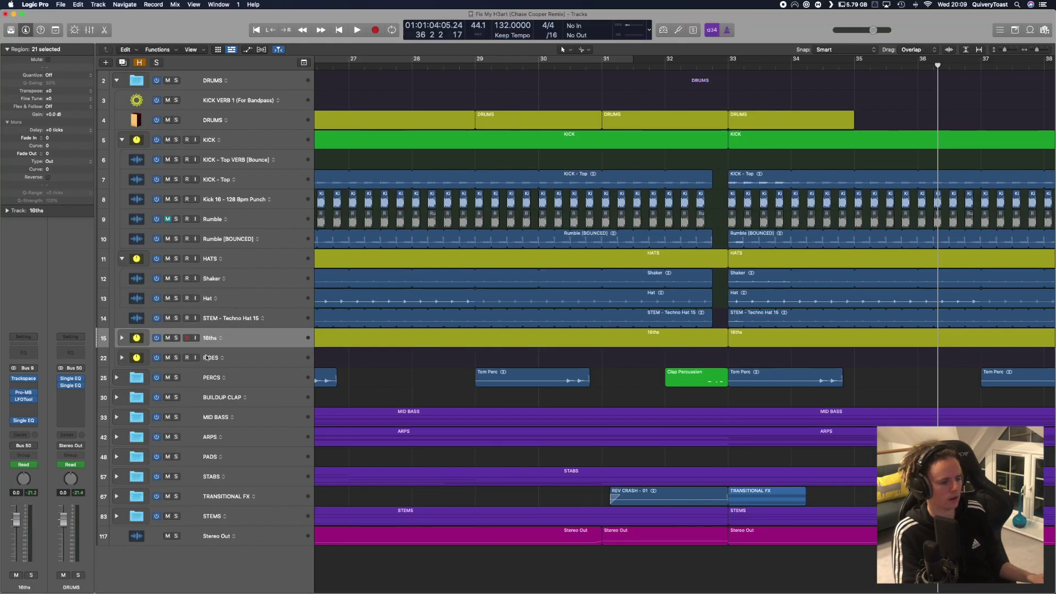
Step: Expand the RIDES stack and solo the Ride track to hear its regions from bar 41 onward
left_click(122, 357)
scroll(457, 286, "right", 10)
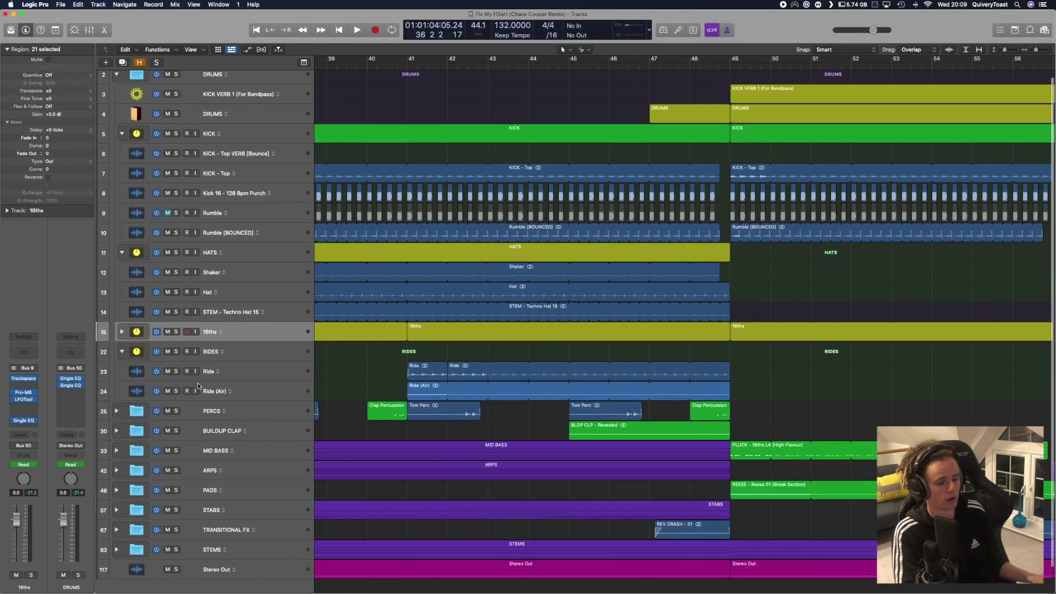
key("ctrl+s")
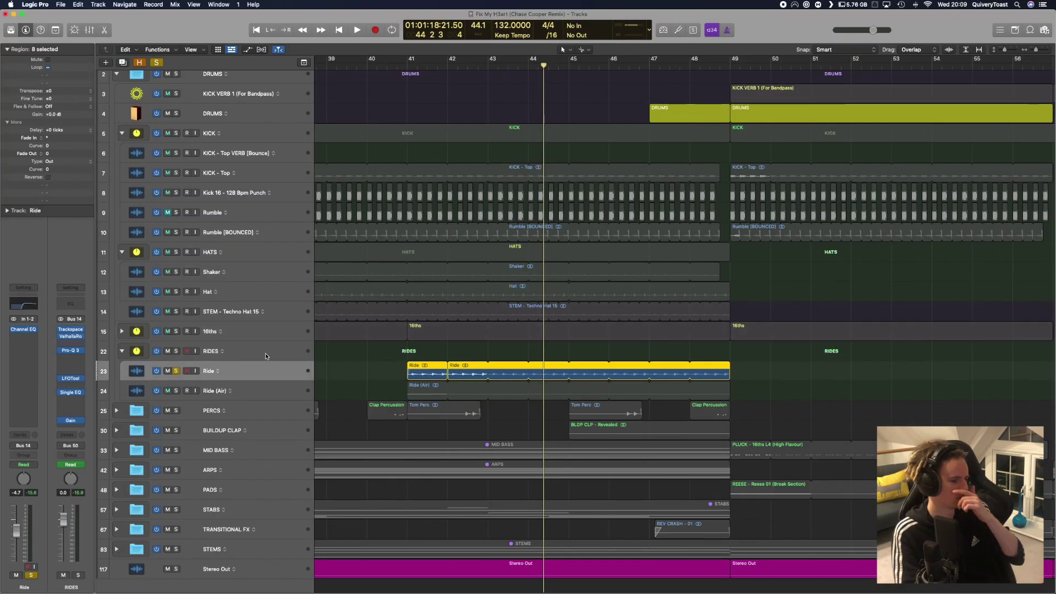
Step: Examine the Trackspacer on the RIDES stack and its Bus 7 side chain, and close the plug-in
left_click(266, 352)
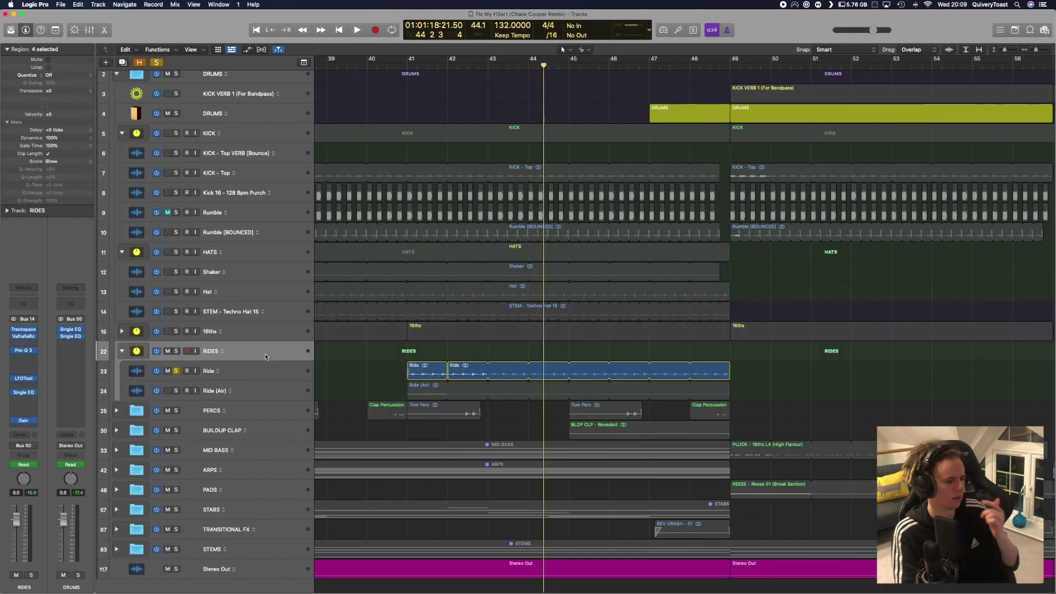
left_click(23, 329)
left_click_drag(705, 233, 768, 225)
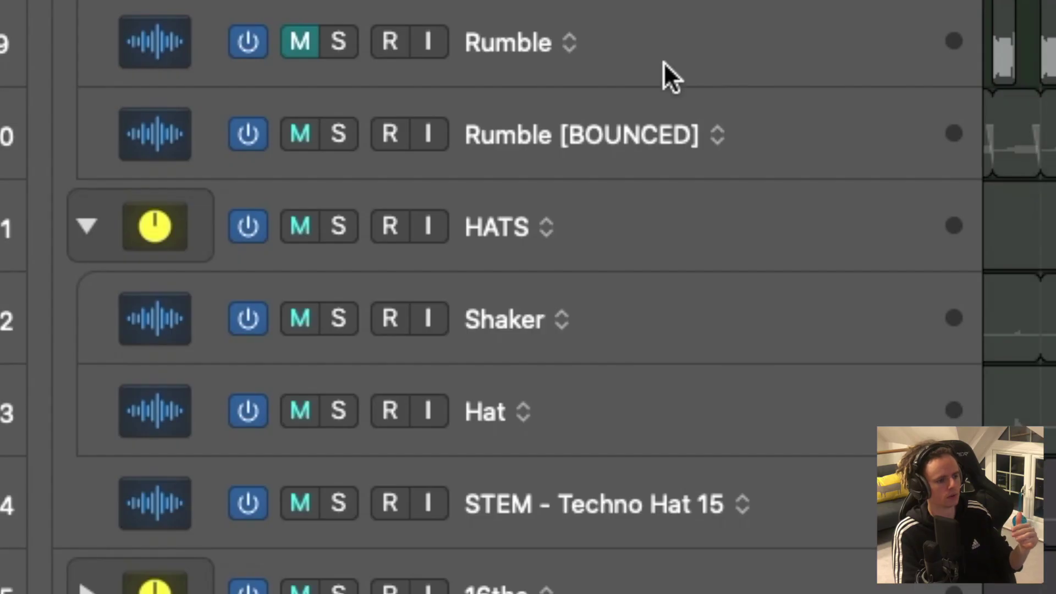
left_click(718, 209)
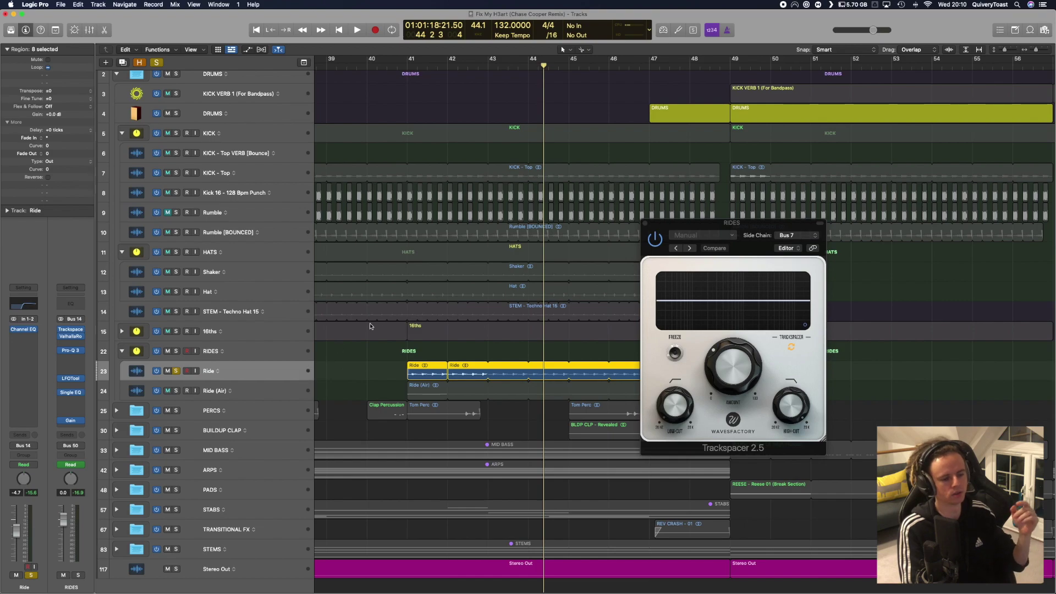
mouse_move(725, 375)
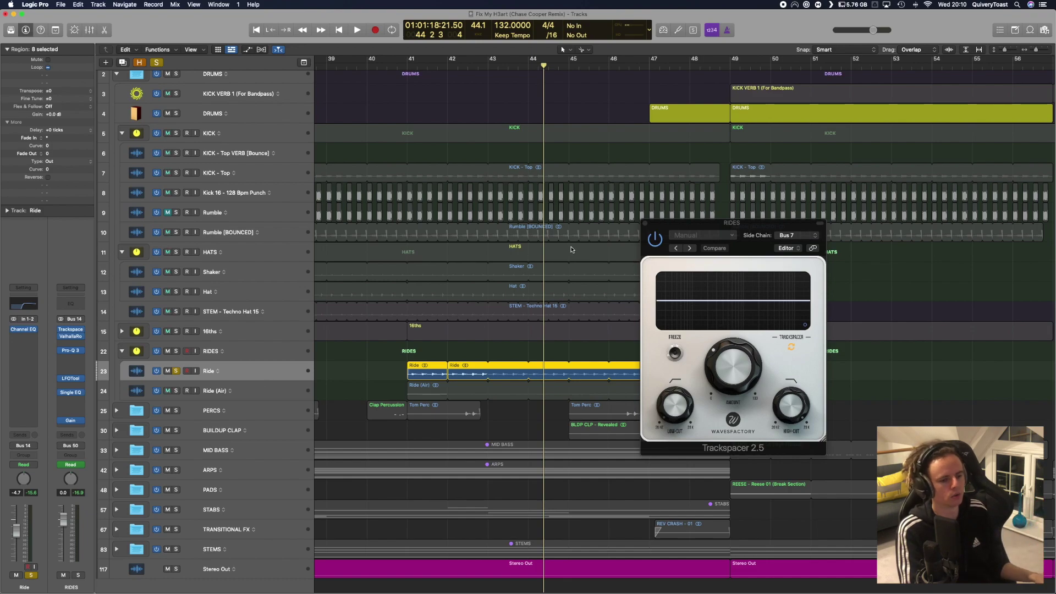
left_click(645, 224)
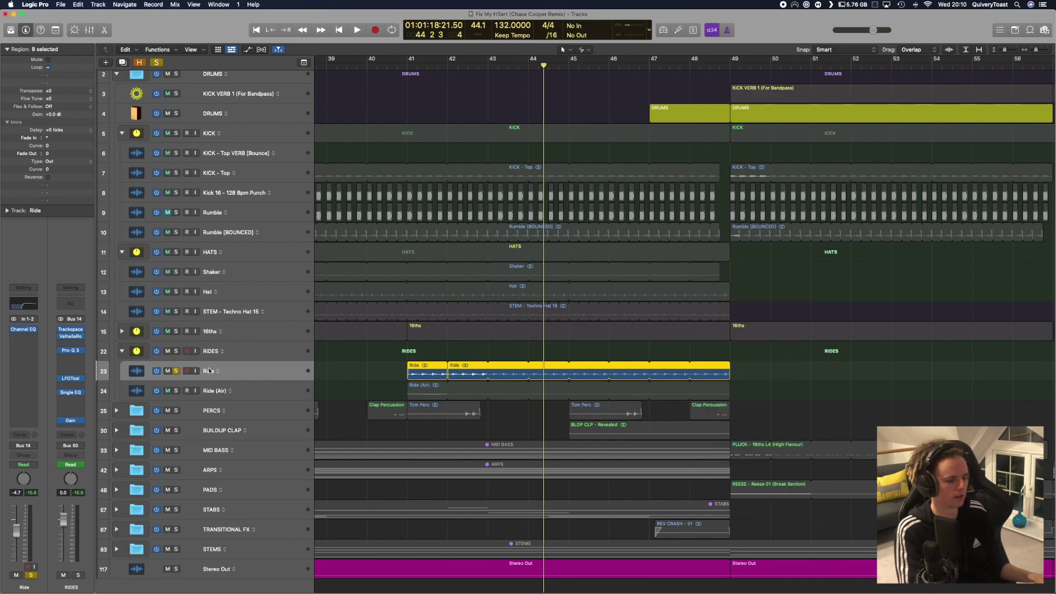
Step: Toggle the Ride (Air) solo alongside Ride during playback to compare the rides with and without it
left_click(176, 391)
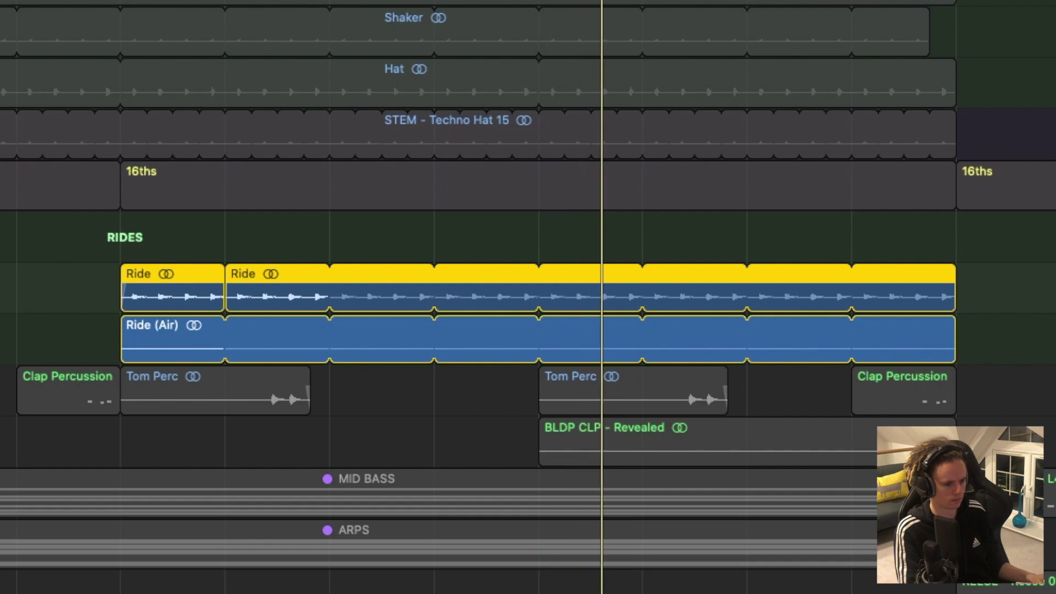
key("ctrl+m")
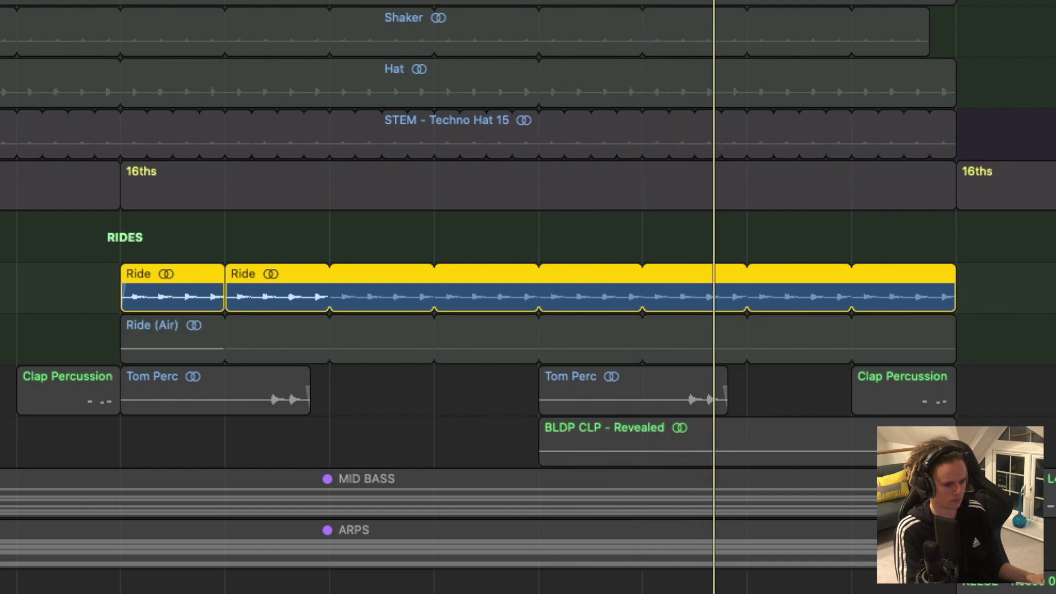
key("ctrl+m")
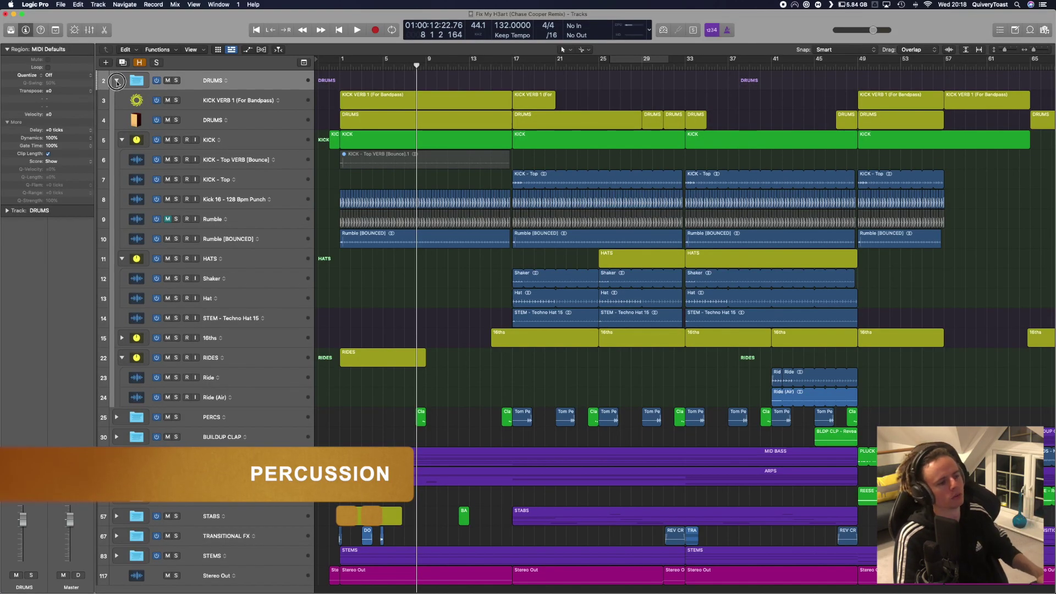
Step: Collapse the DRUMS folder, and expand the PERCS folder to select its Tom Perc track
left_click(116, 82)
left_click(116, 100)
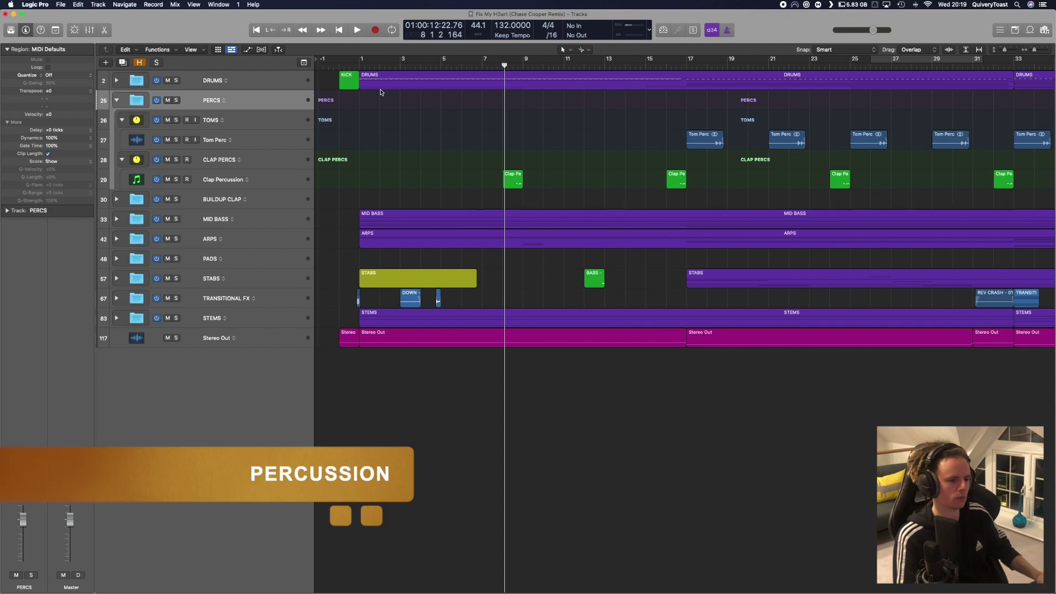
left_click(260, 140)
Step: Place the playhead at bar 18, inside the first Tom Perc region
left_click(448, 156)
scroll(448, 156, "right", 3)
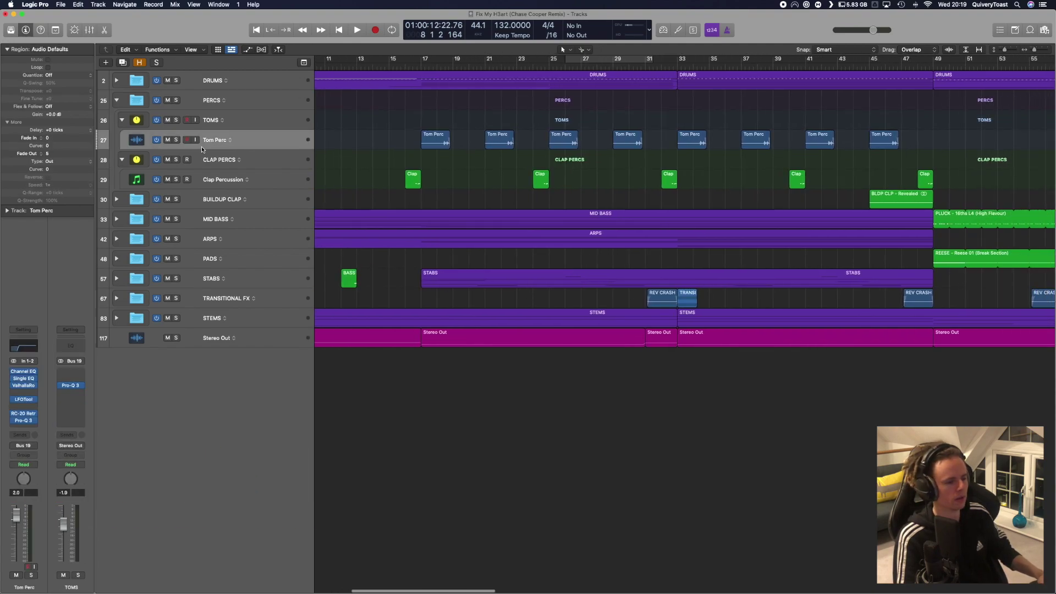
left_click_drag(446, 68, 442, 95)
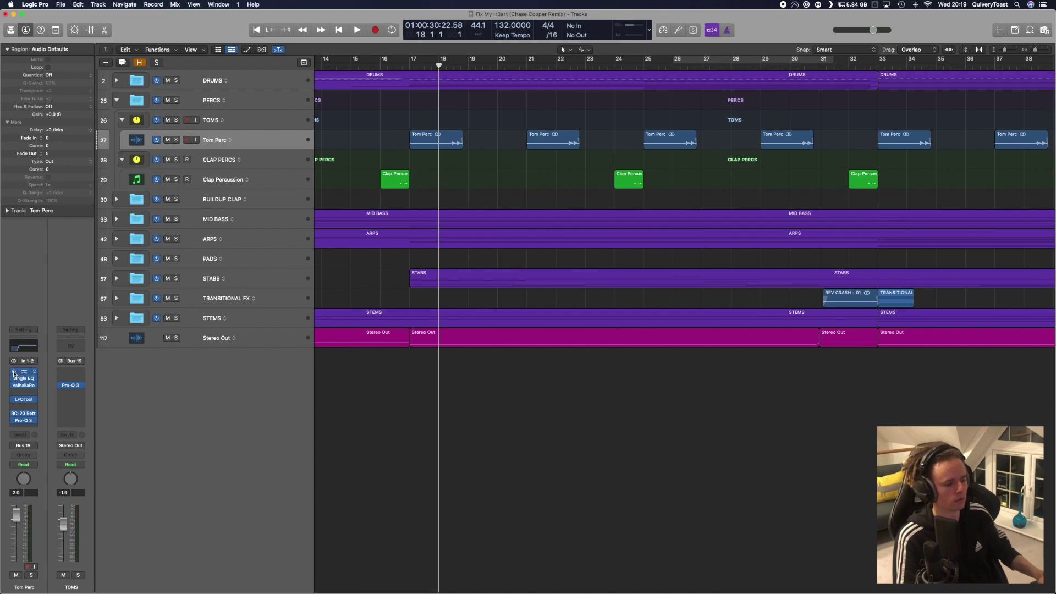
Step: Bypass the inserts on Tom Perc, solo the track and play its bar 17 region without effects
left_click(16, 419)
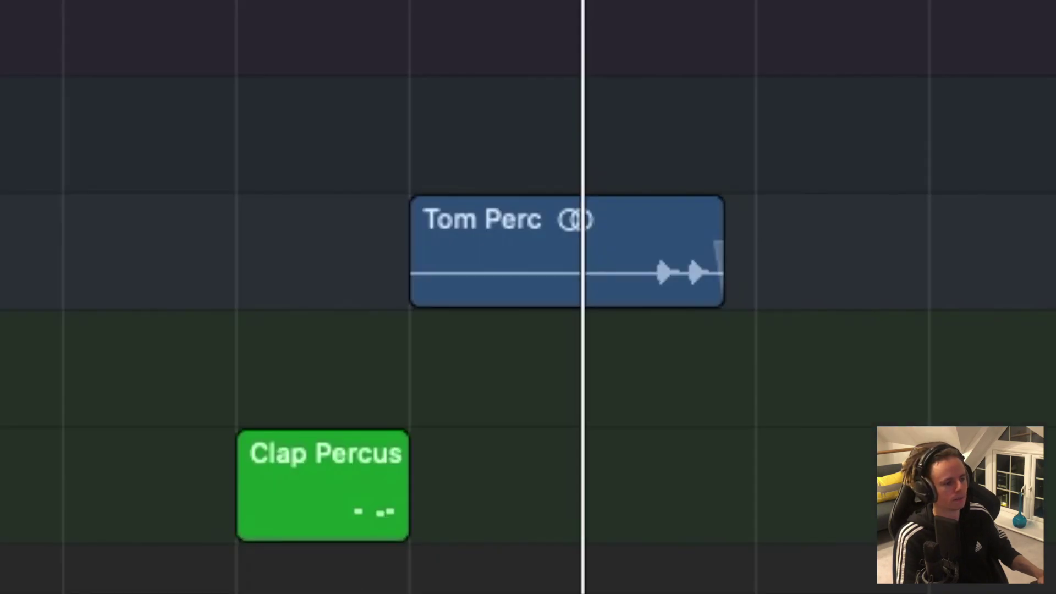
key("ctrl+s")
key("space")
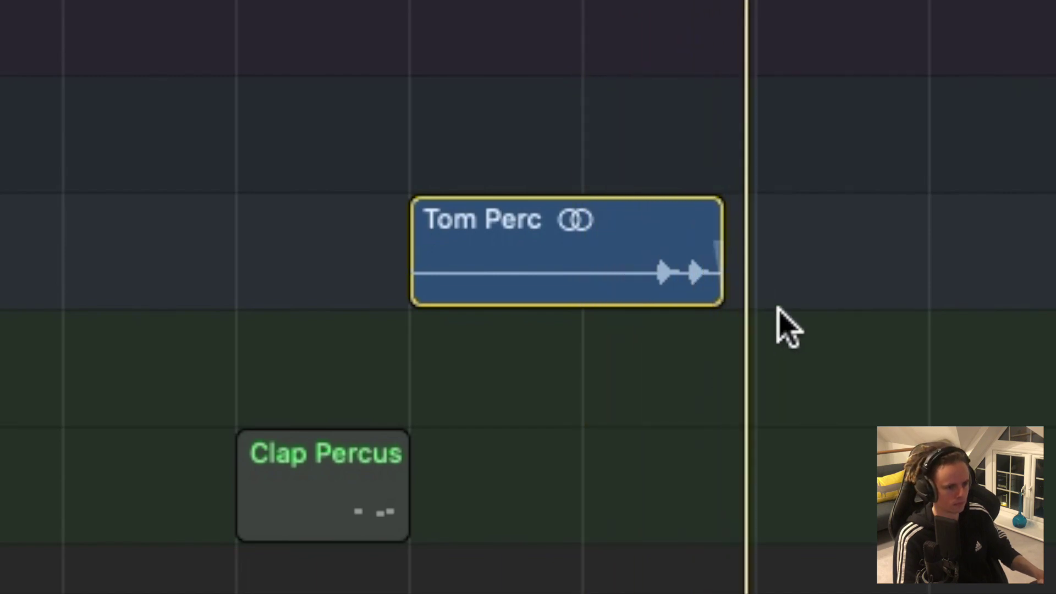
key("space")
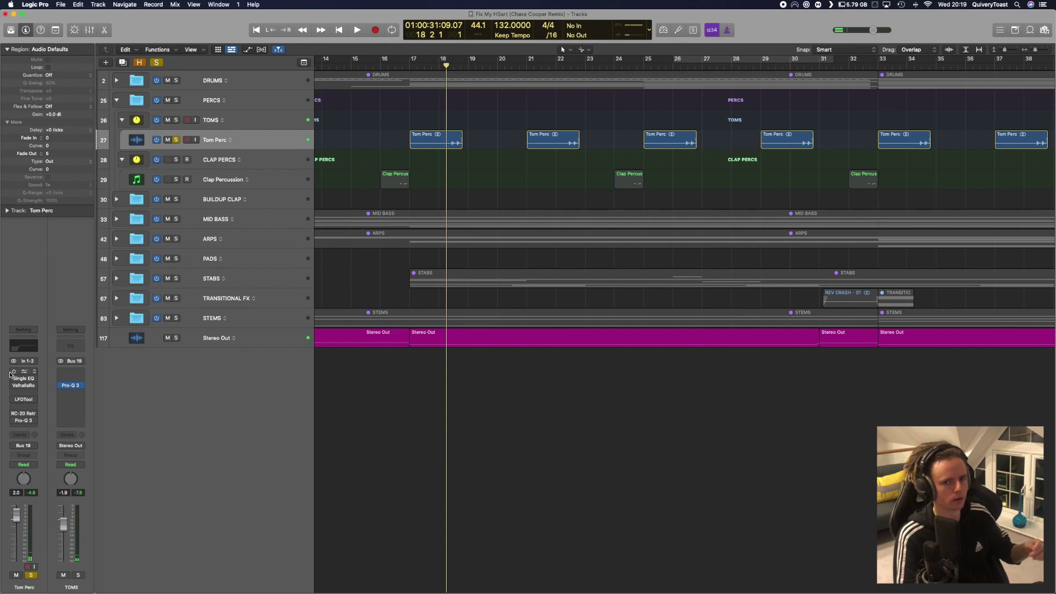
Step: Examine the ValhallaRoom and LFOTool settings on the Tom Perc track, closing each plug-in
left_click(23, 378)
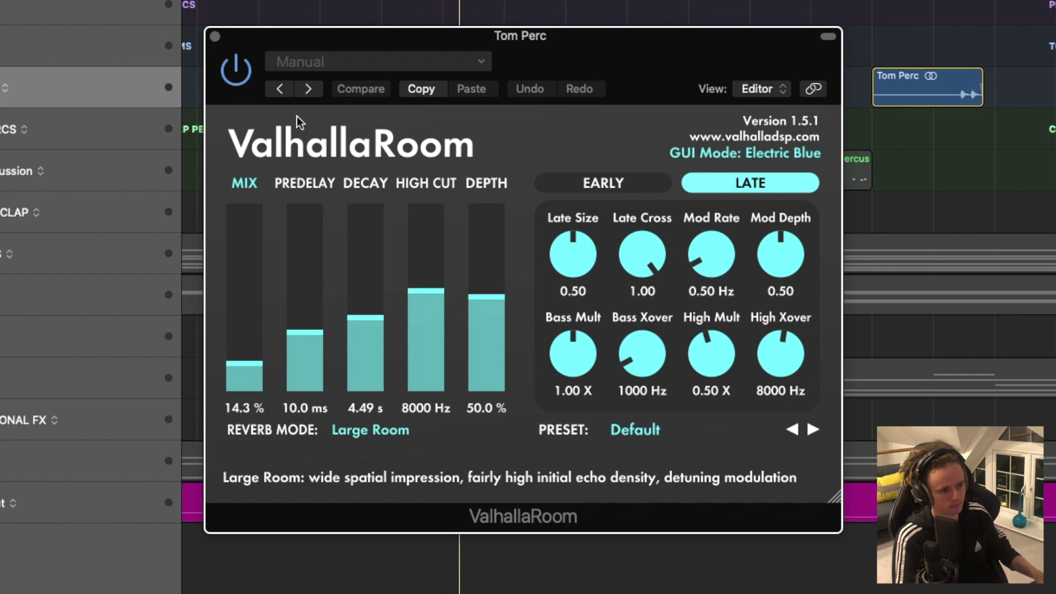
left_click(214, 37)
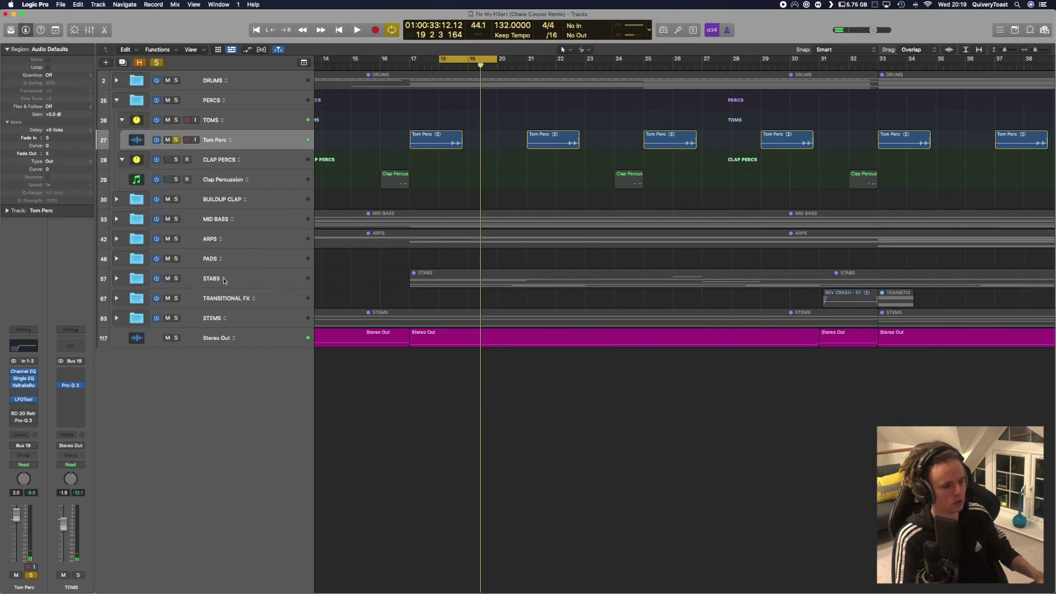
left_click(24, 398)
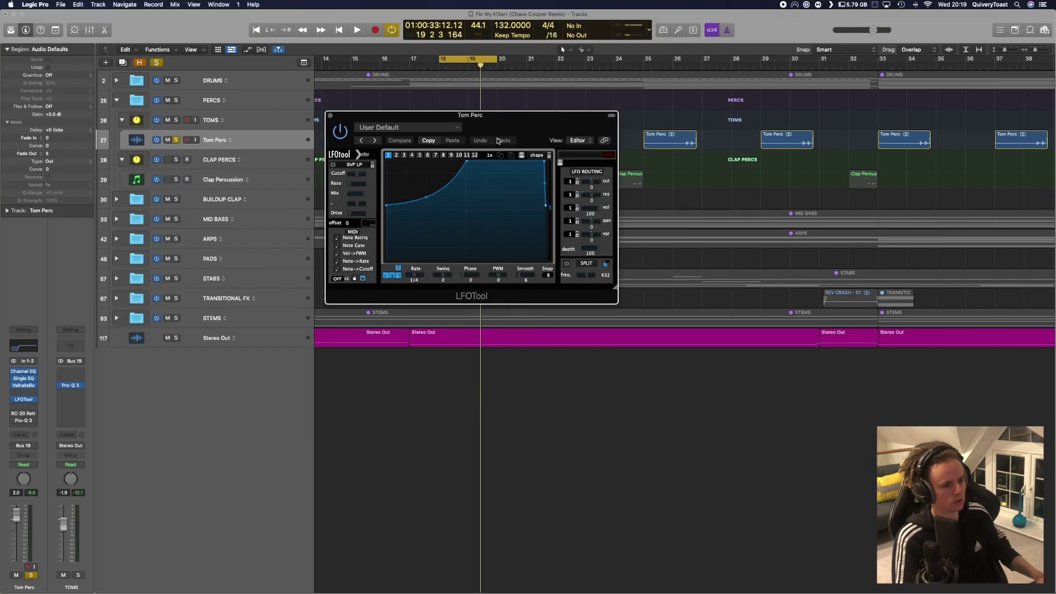
left_click(330, 116)
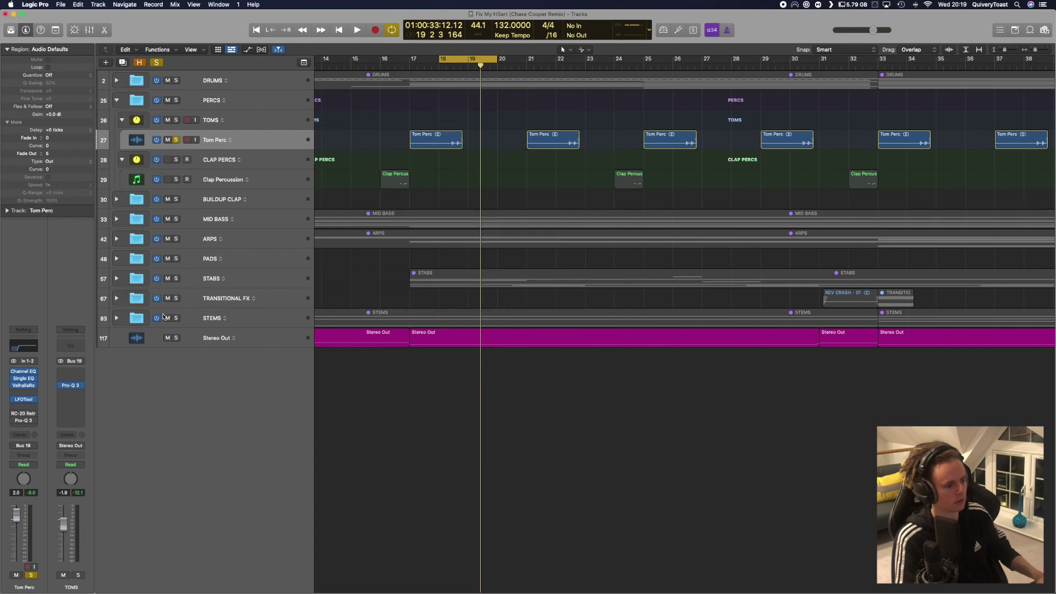
Step: Examine RC-20 Retro Color and Pro-Q 3 on Tom Perc while auditioning the loop, and close the equalizer
left_click(26, 414)
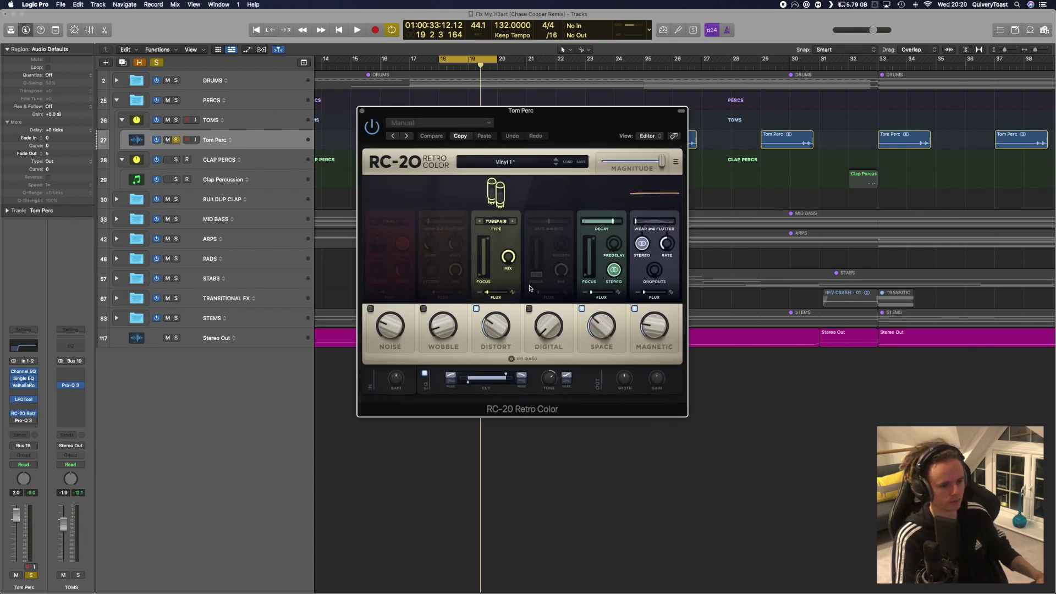
key("space")
key("space")
left_click(24, 419)
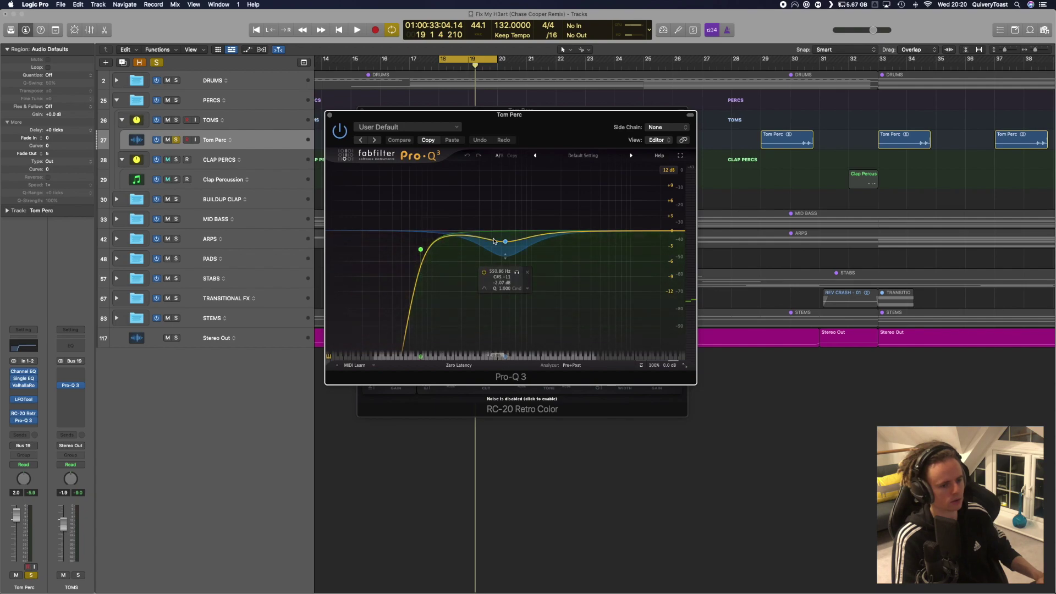
left_click(330, 115)
key("space")
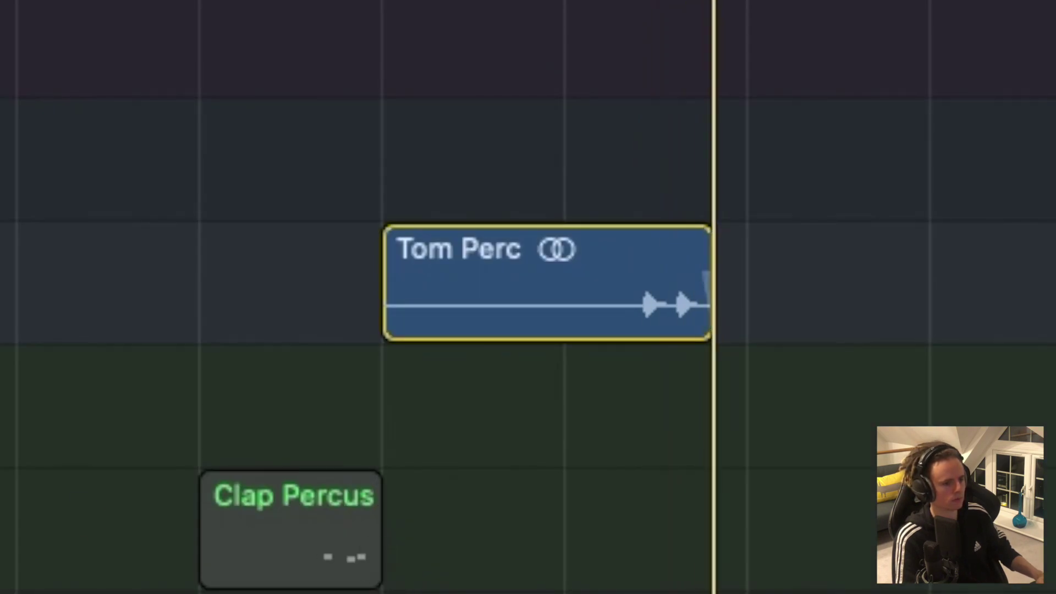
Step: Solo Clap Percussion in place of Tom Perc and open its bar 16 region in the Piano Roll
left_click(370, 550)
key("s")
key("super+Left")
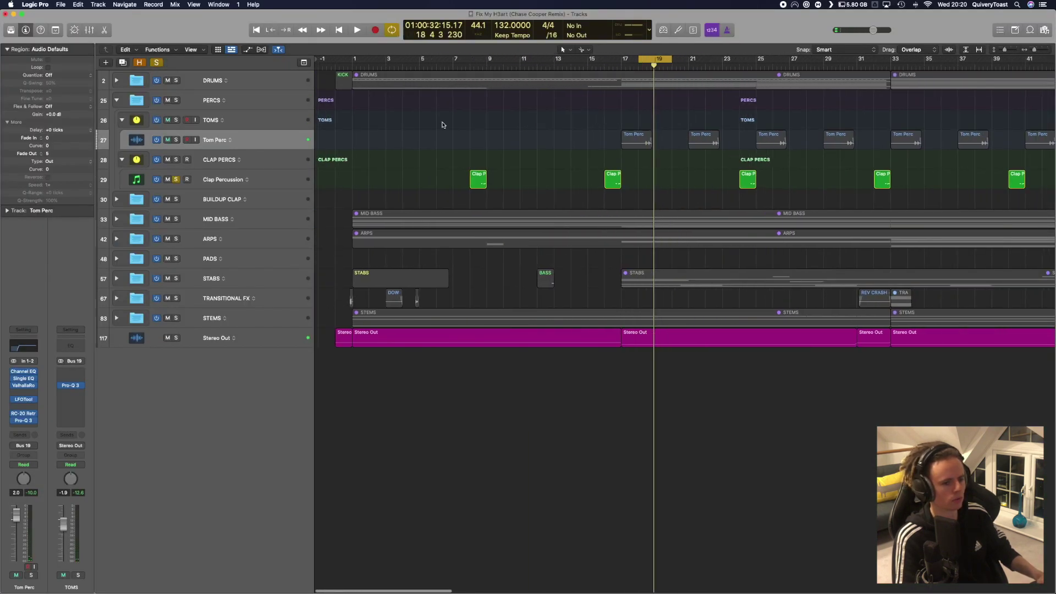
key("super+Left")
key("super+Left")
left_click(490, 183)
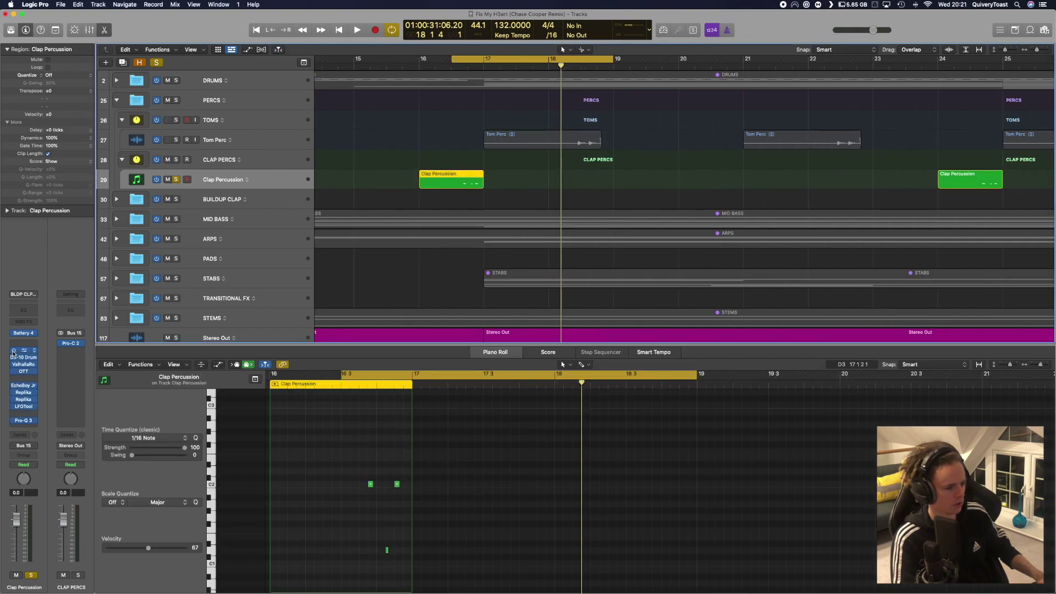
Step: Select the Clap Percussion region at bar 16 and play its notes with the track's effects bypassed
left_click(277, 149)
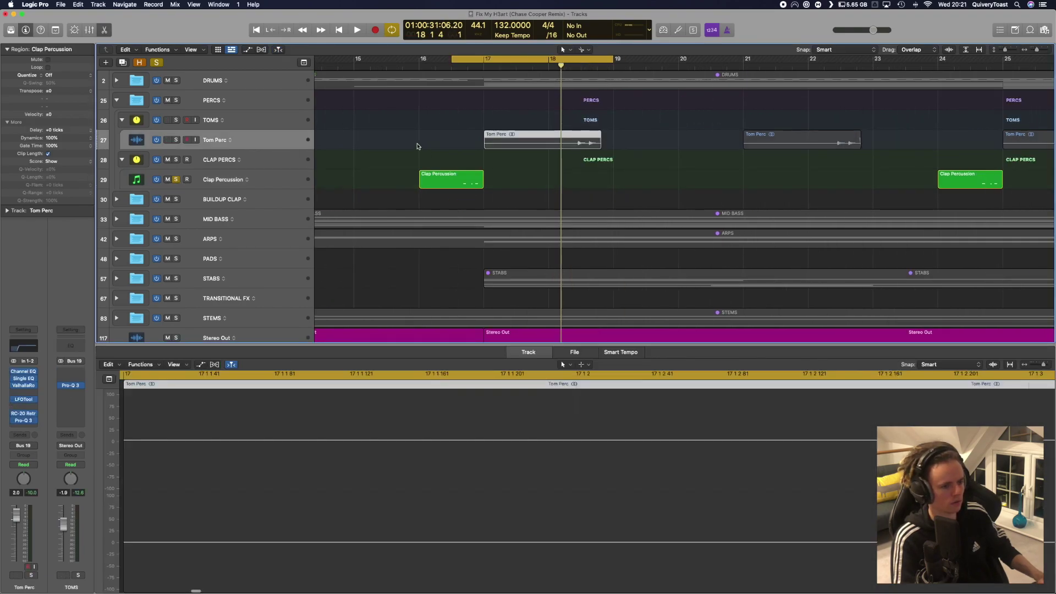
left_click(451, 180)
key("space")
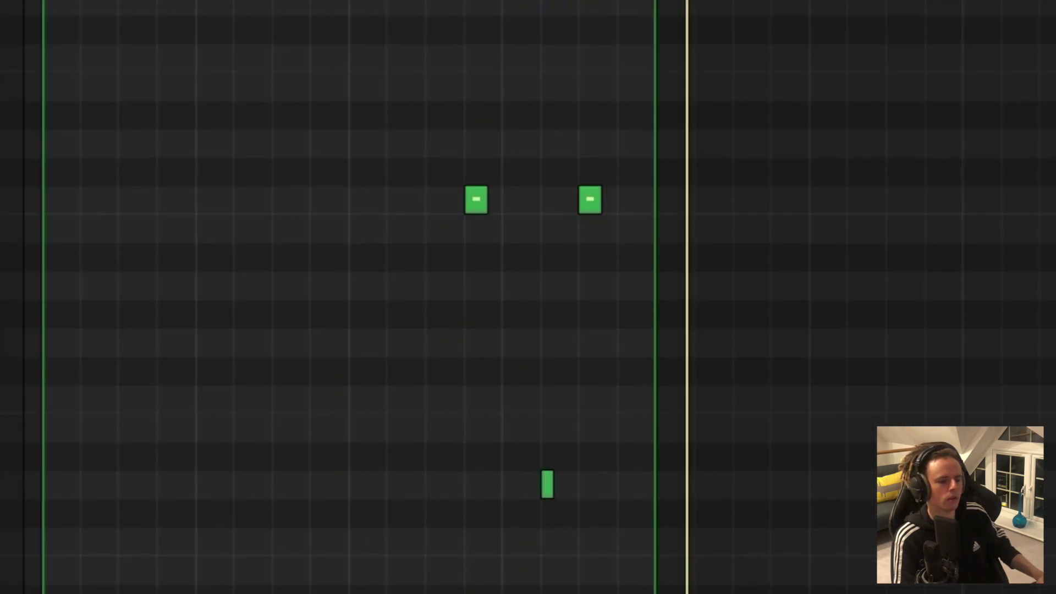
key("space")
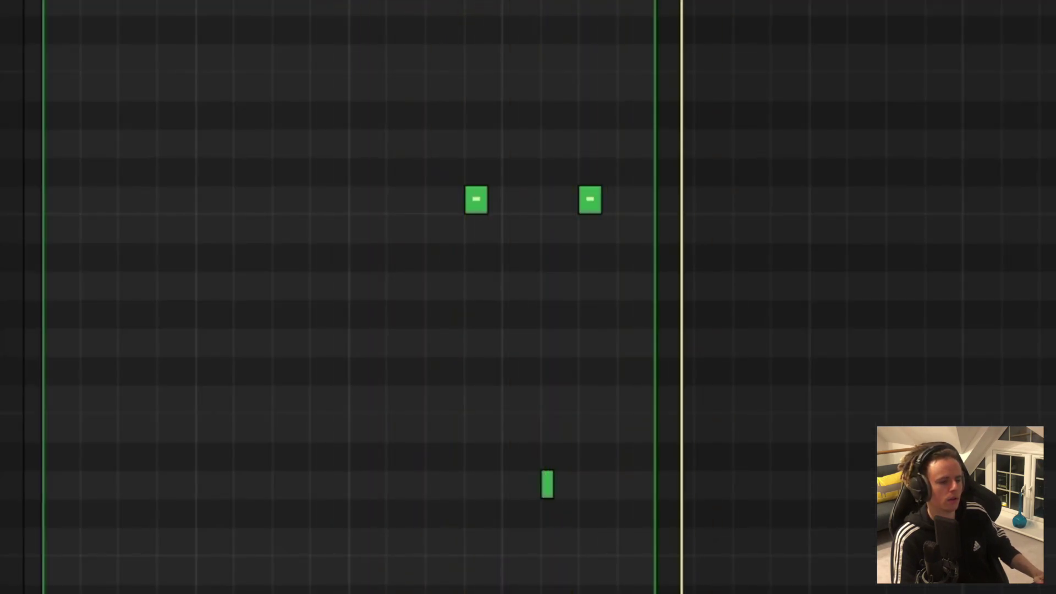
Step: Re-enable the Clap Percussion inserts from Bitcrusher to Pro-Q 3 and play the loop with them active
left_click(286, 184)
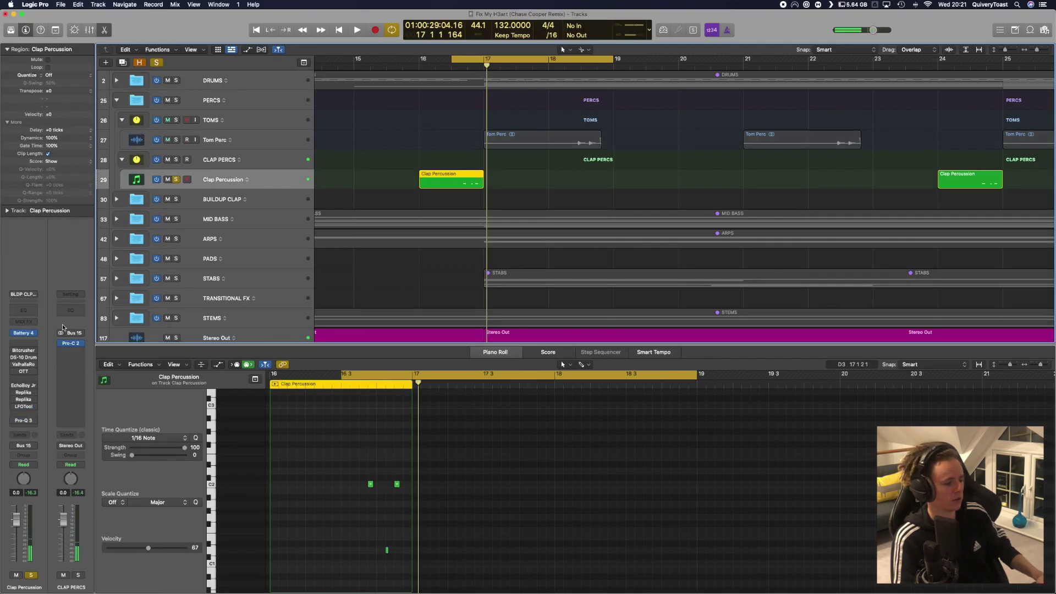
left_click(32, 351)
left_click_drag(493, 190, 500, 436)
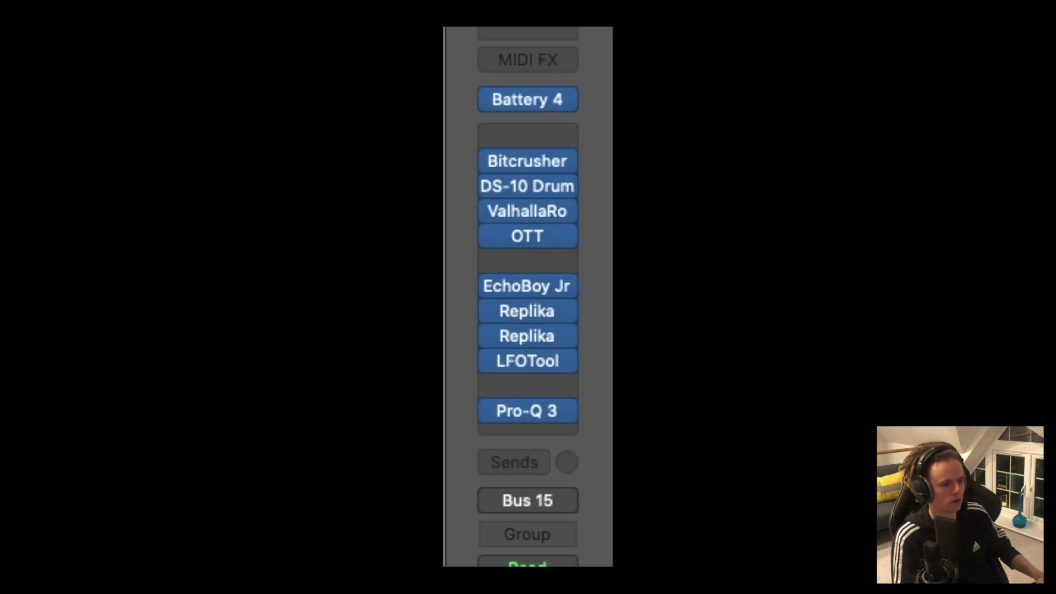
key("space")
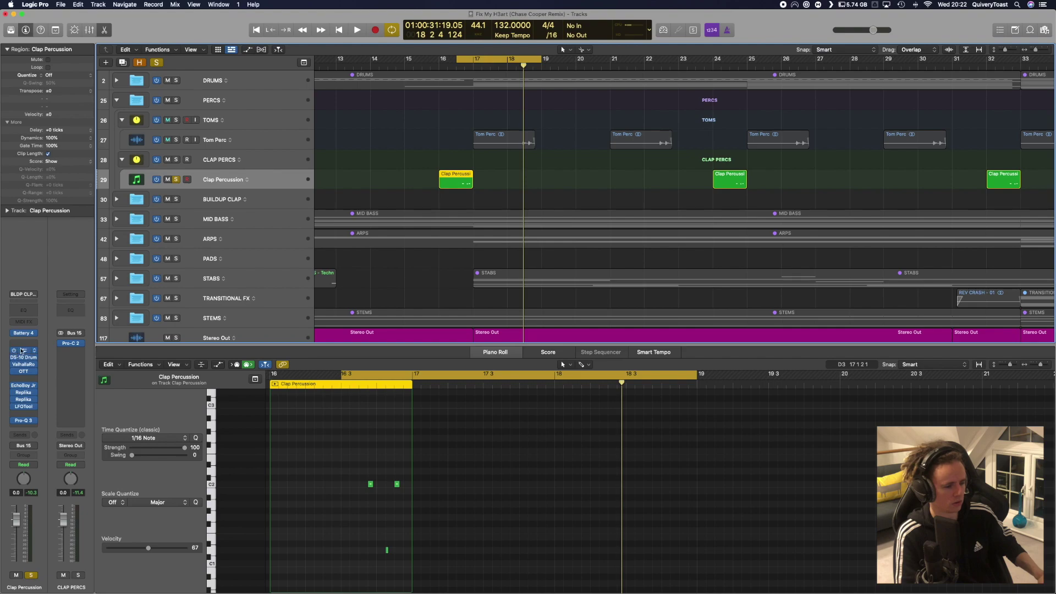
Step: Examine the Bitcrusher settings on Clap Percussion with its window moved over the arrangement, and close it
left_click(23, 350)
left_click_drag(494, 123, 663, 131)
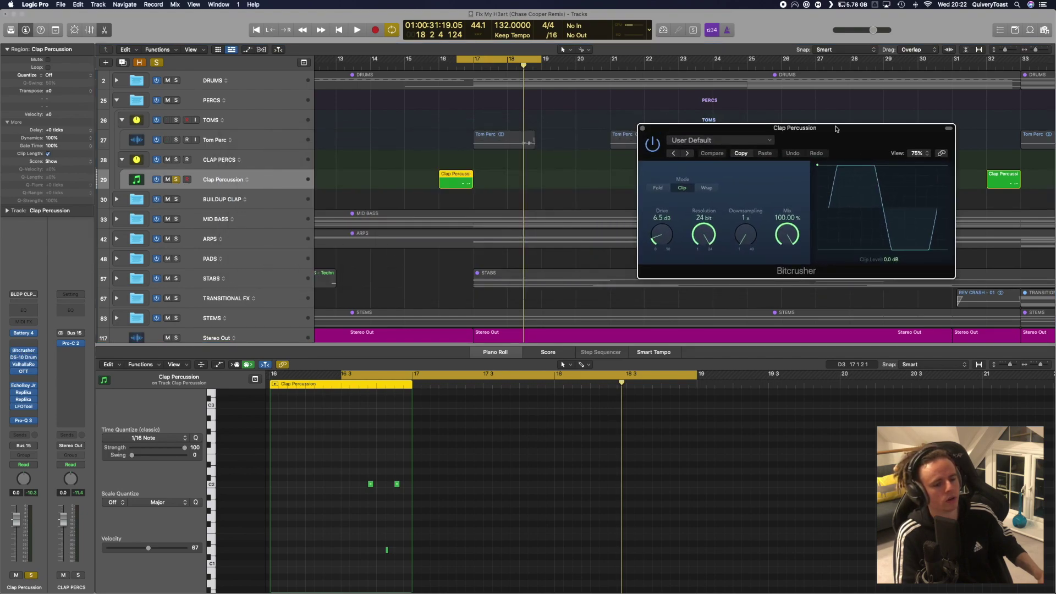
left_click_drag(837, 130, 710, 129)
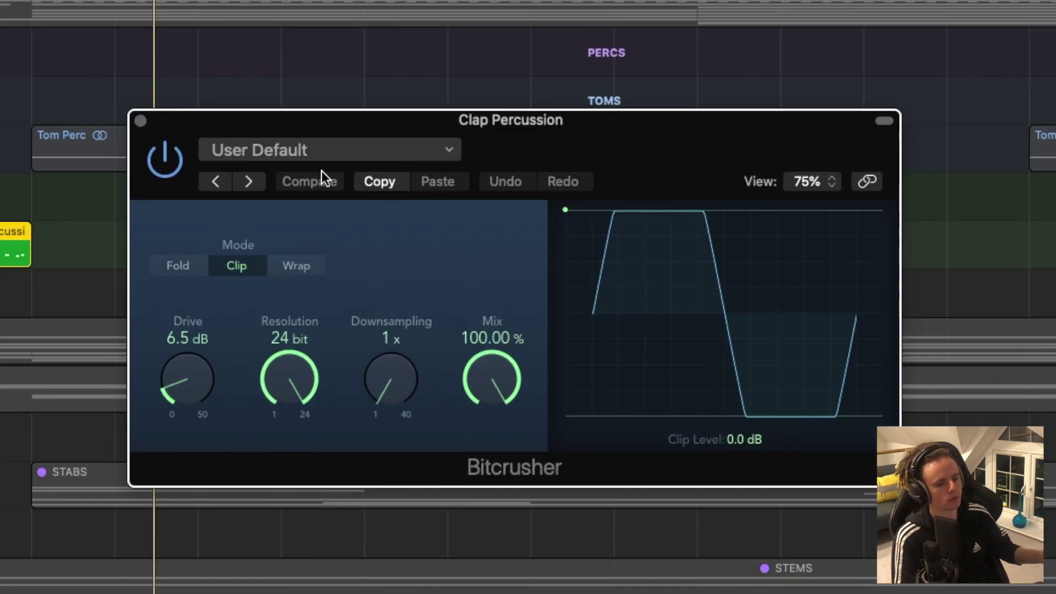
left_click(141, 121)
Step: Reselect the bar 16 Clap Percussion region, and examine the track's DS-10 Drum Shaper settings
left_click(436, 139)
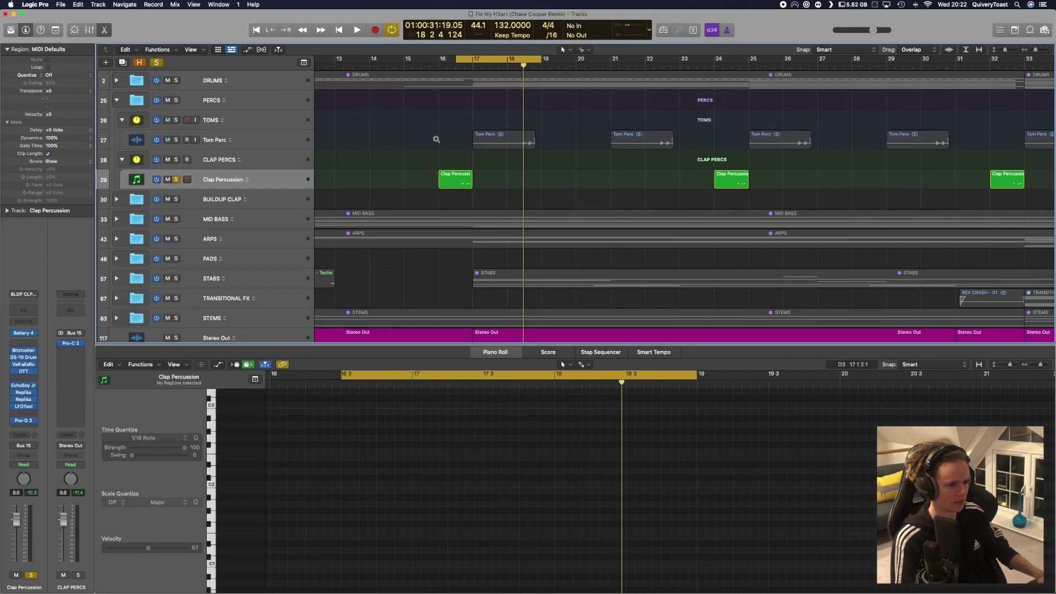
key("cmd+Right")
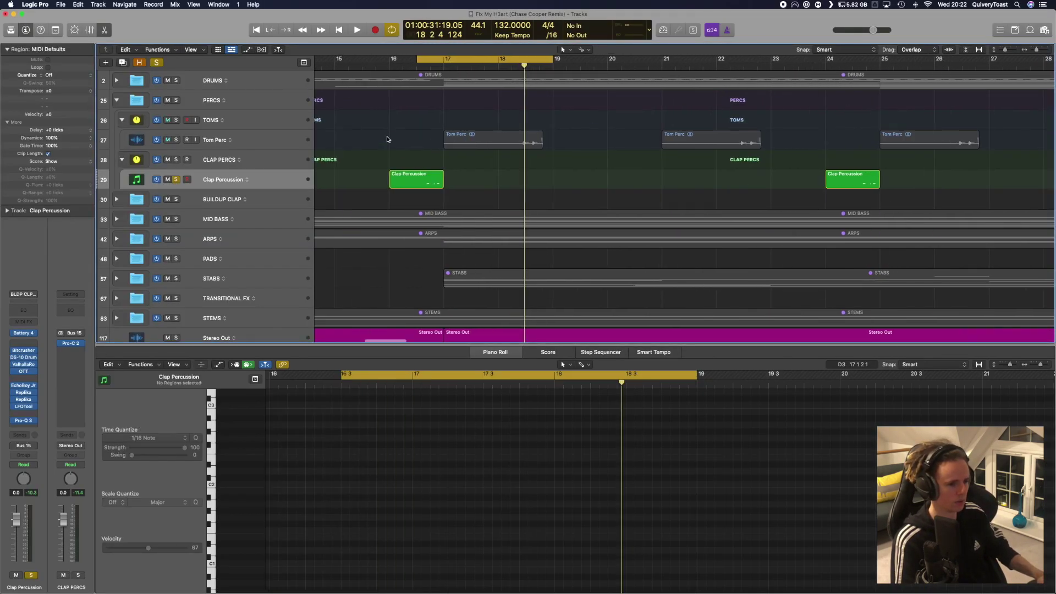
left_click(410, 181)
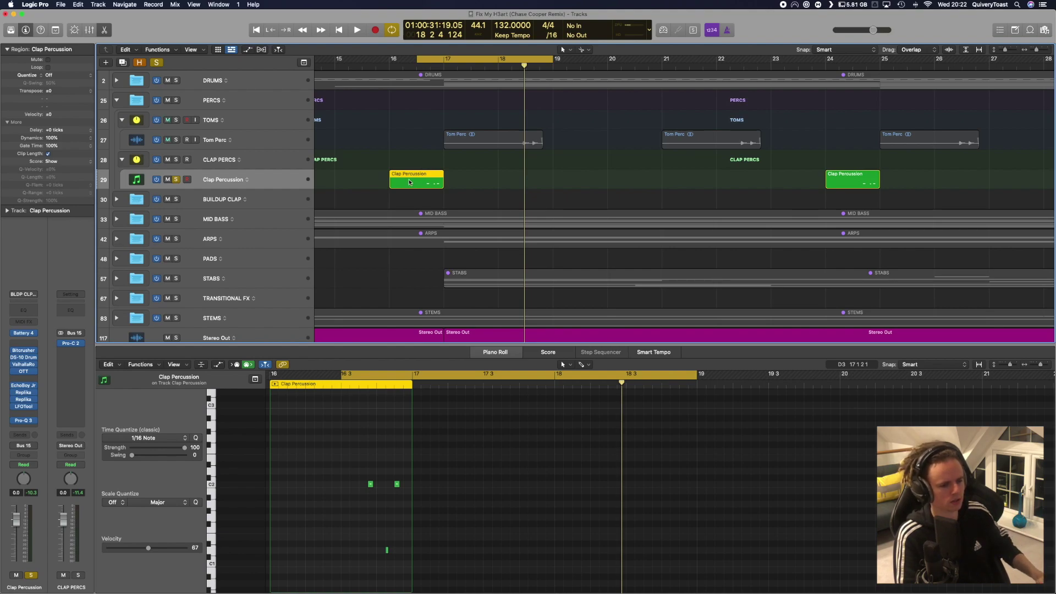
key("v")
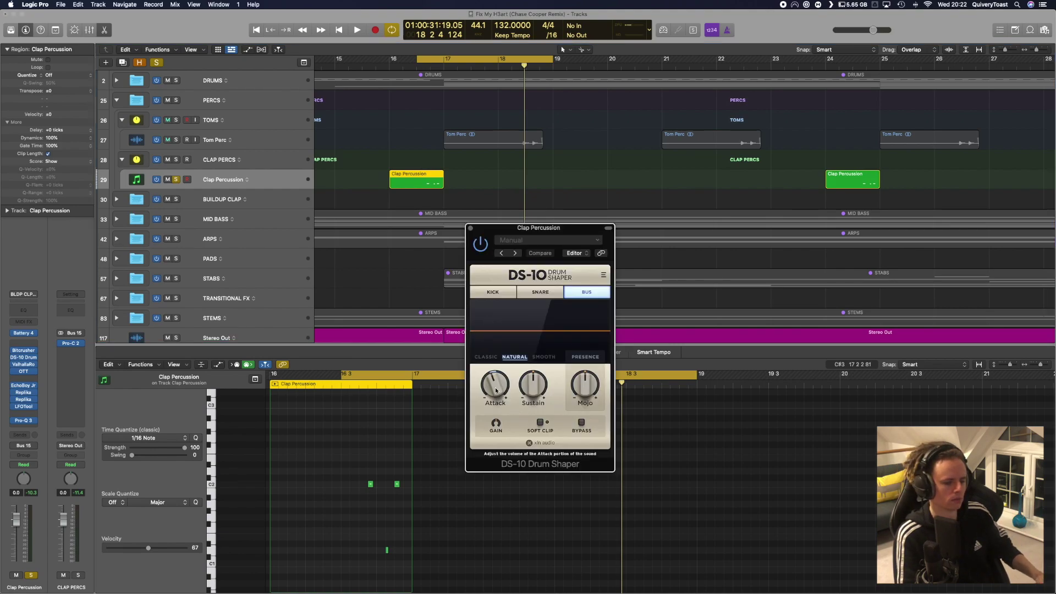
left_click(471, 228)
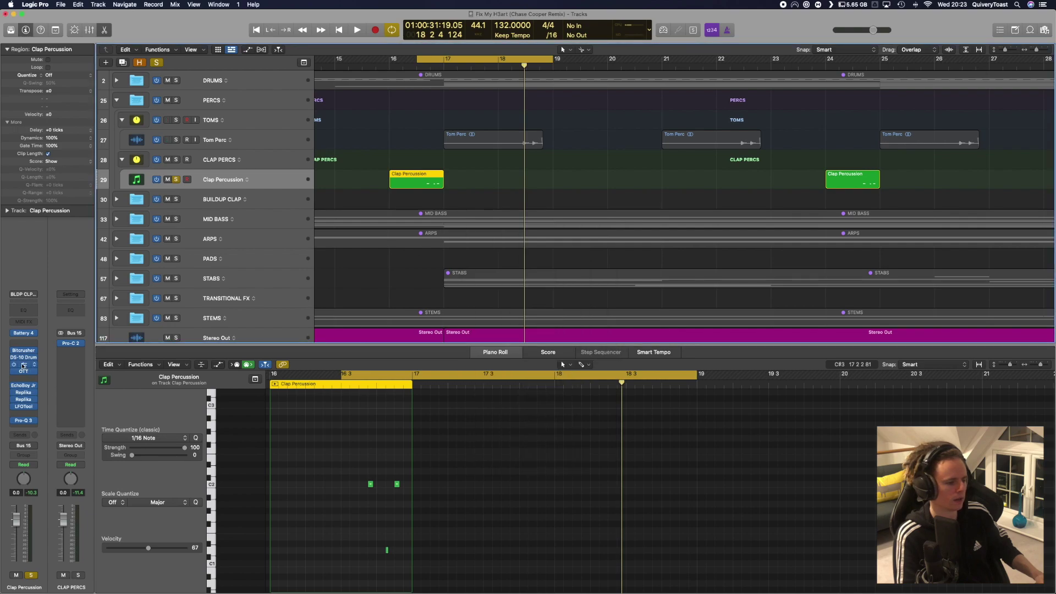
Step: Examine ValhallaRoom and OTT on Clap Percussion, moving the OTT window clear of the bar 16 region
left_click(23, 366)
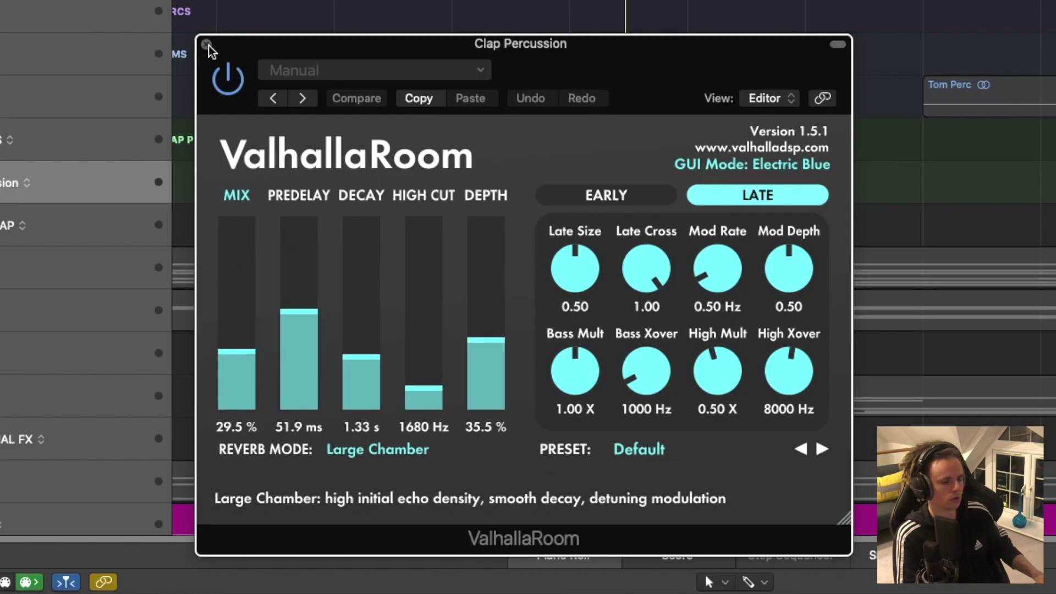
left_click(24, 372)
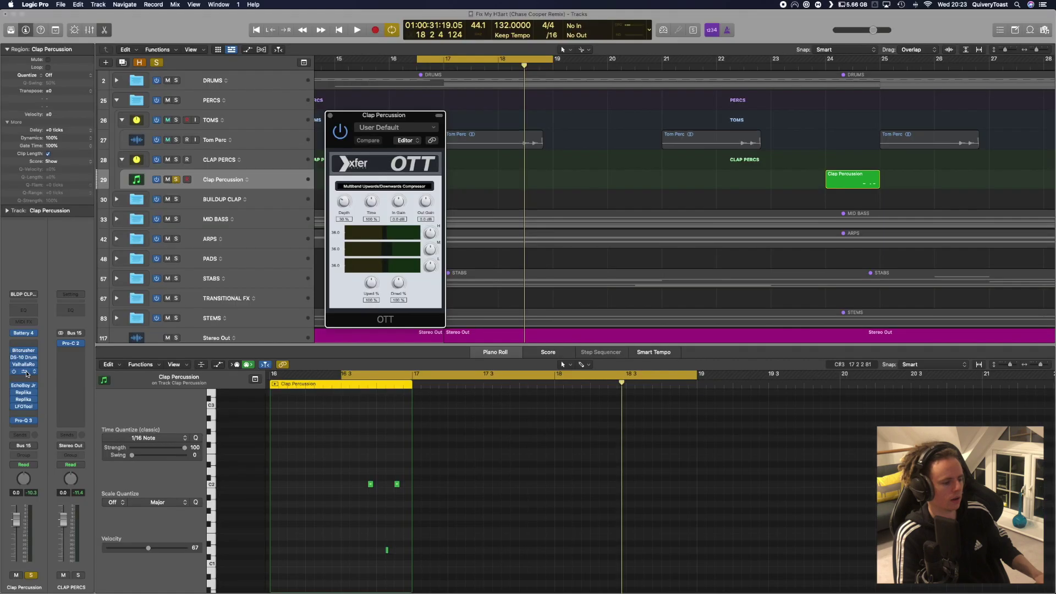
left_click_drag(355, 117, 759, 99)
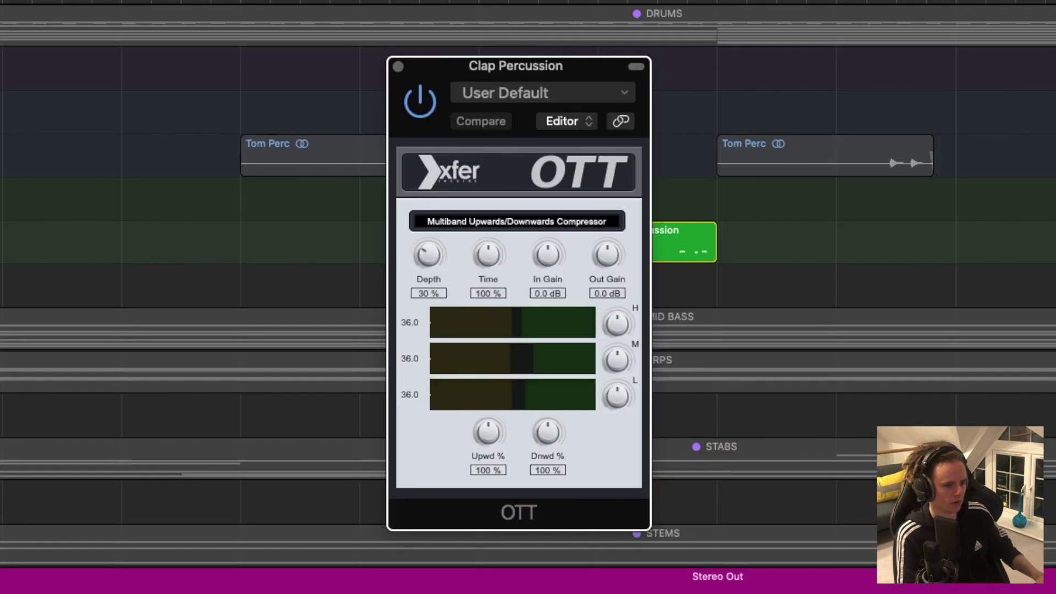
Step: Audition the Clap Percussion loop from bar 16 while following its notes in the Piano Roll
key("super+Right")
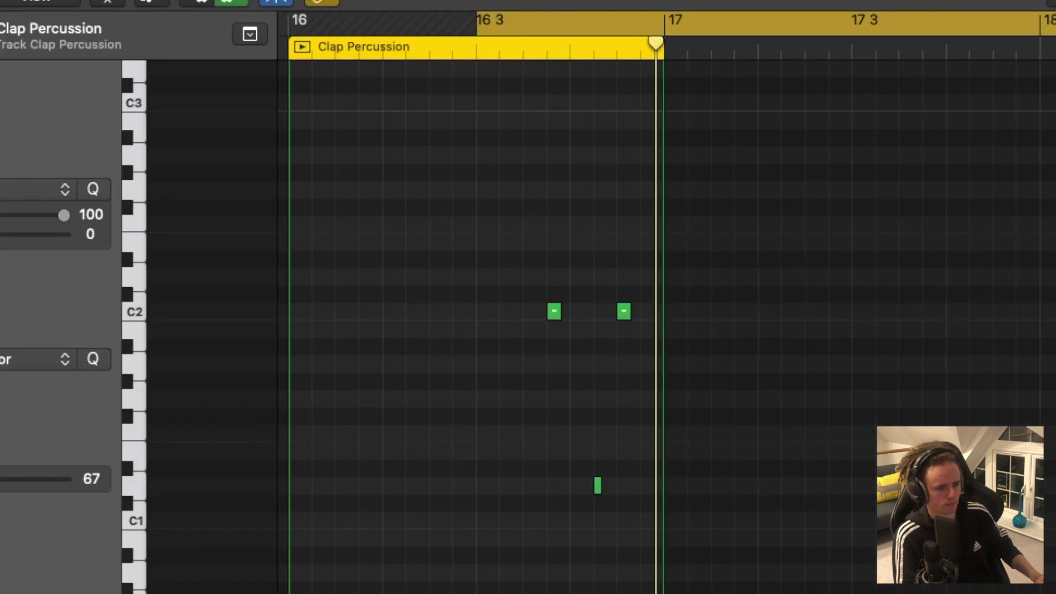
key("space")
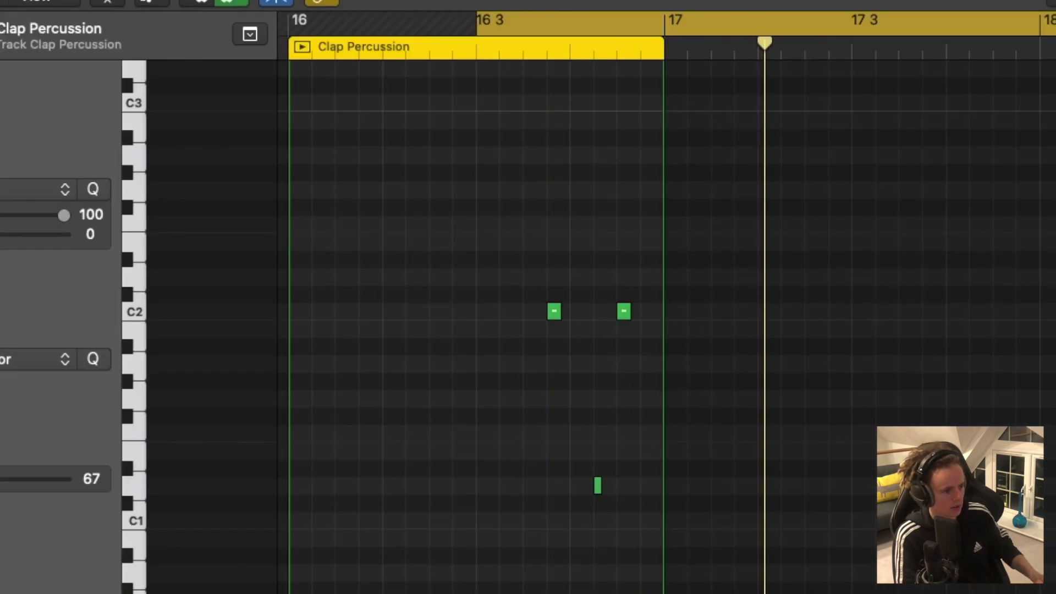
key("space")
key("space")
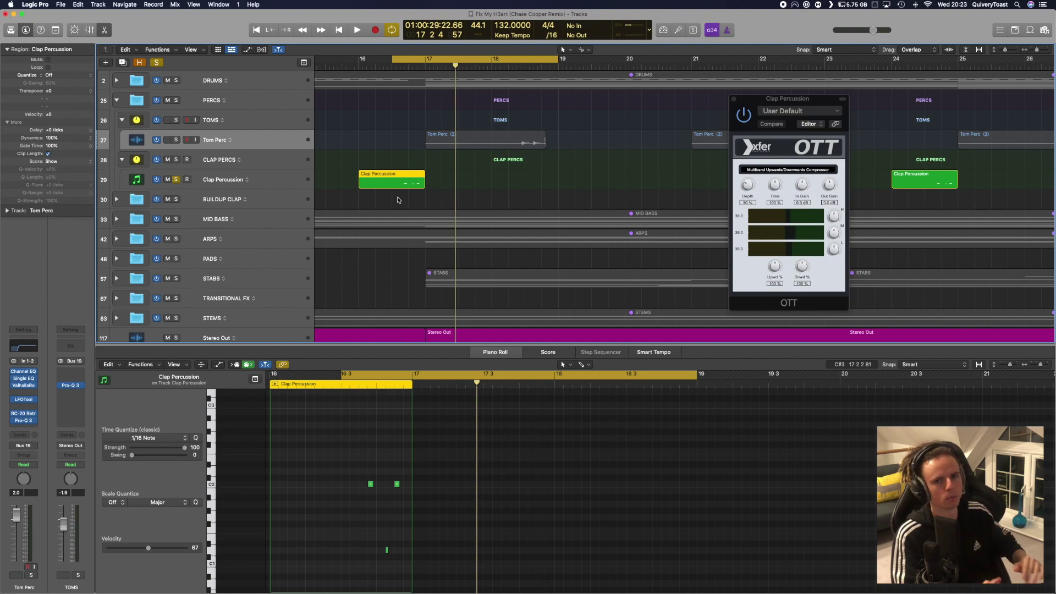
Step: Re-enable EchoBoy Jr and both Replika inserts on Clap Percussion, and examine the EchoBoy Jr settings
left_click(285, 184)
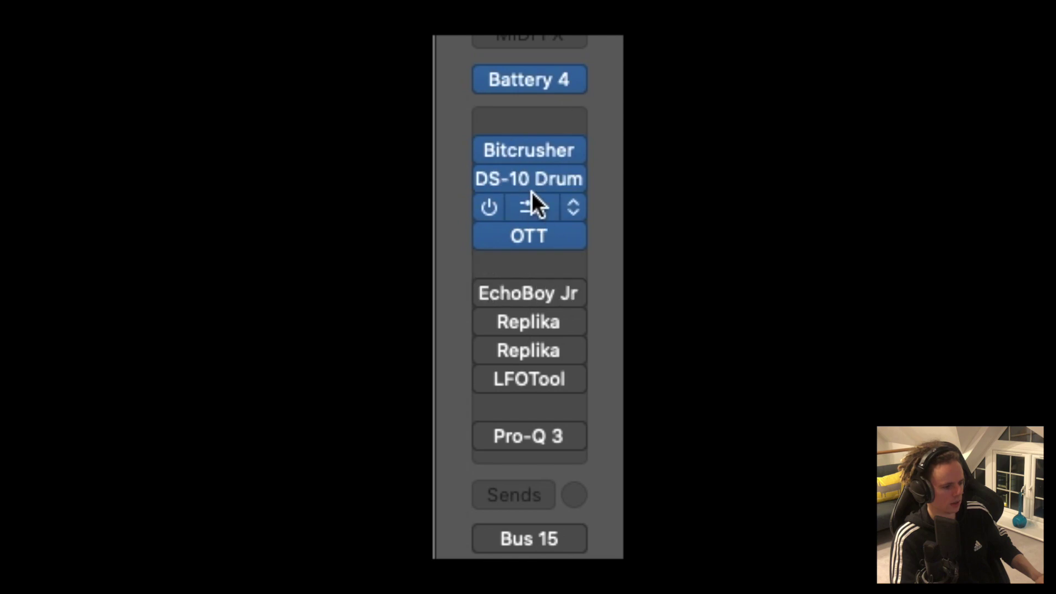
mouse_move(496, 297)
left_click_drag(490, 291, 488, 353)
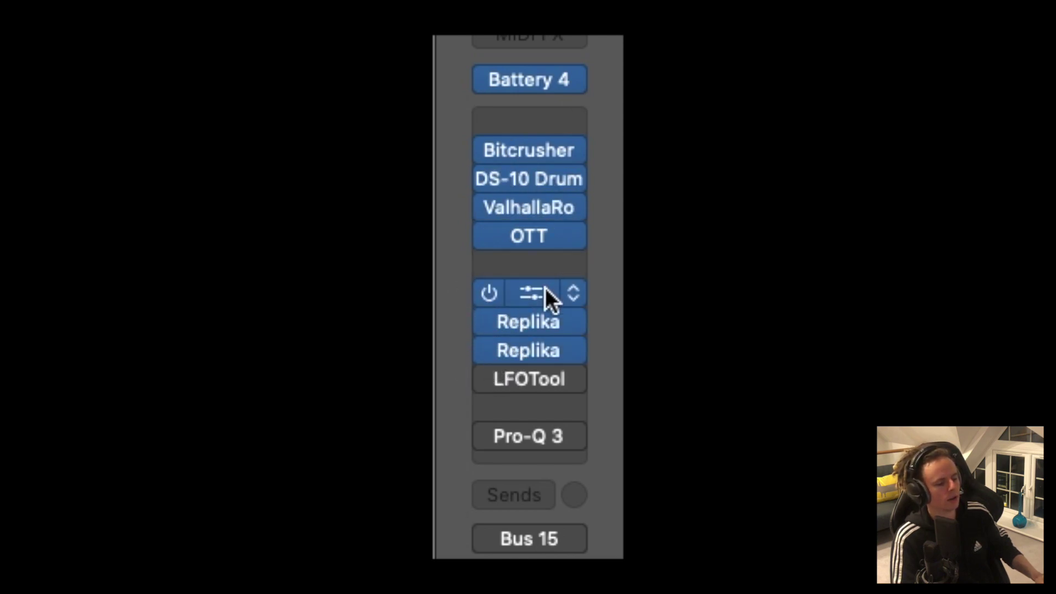
left_click(531, 293)
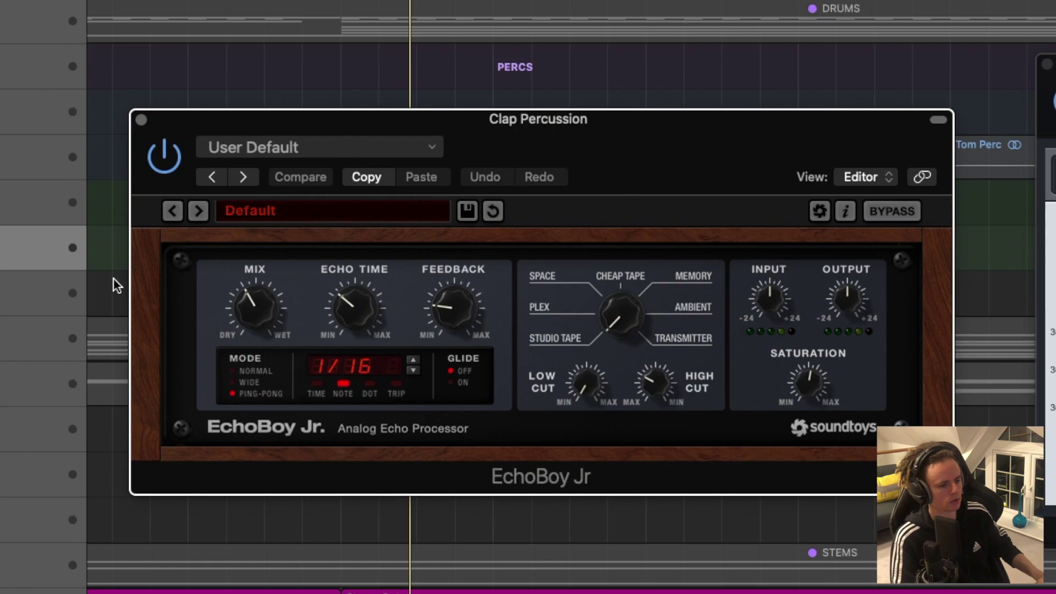
left_click(141, 119)
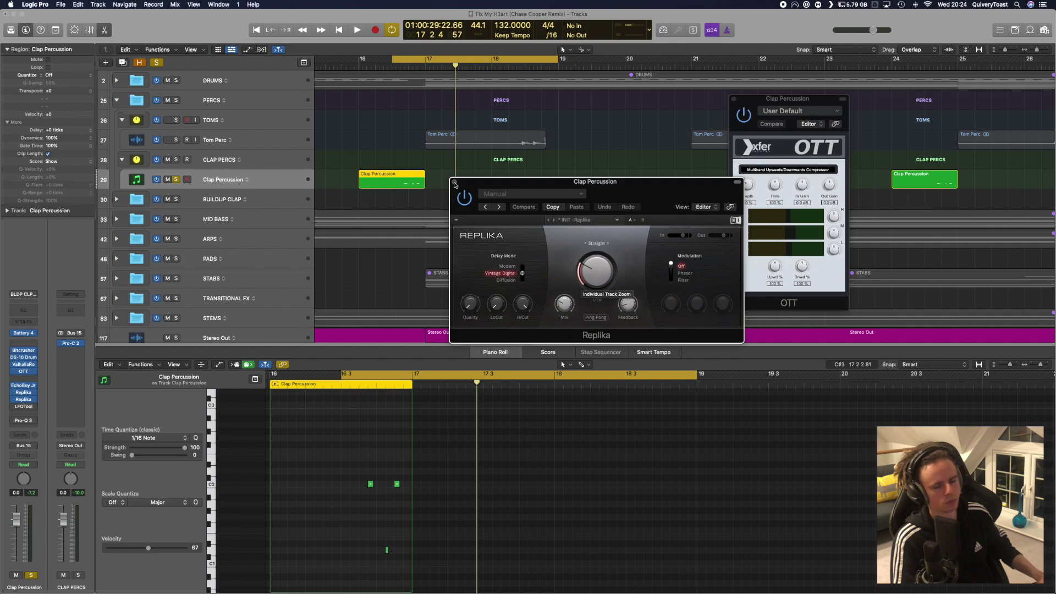
Step: Close the Replika set to Vintage Digital, check the Tom Perc track, and reselect the bar 16 Clap Percussion region
left_click(455, 184)
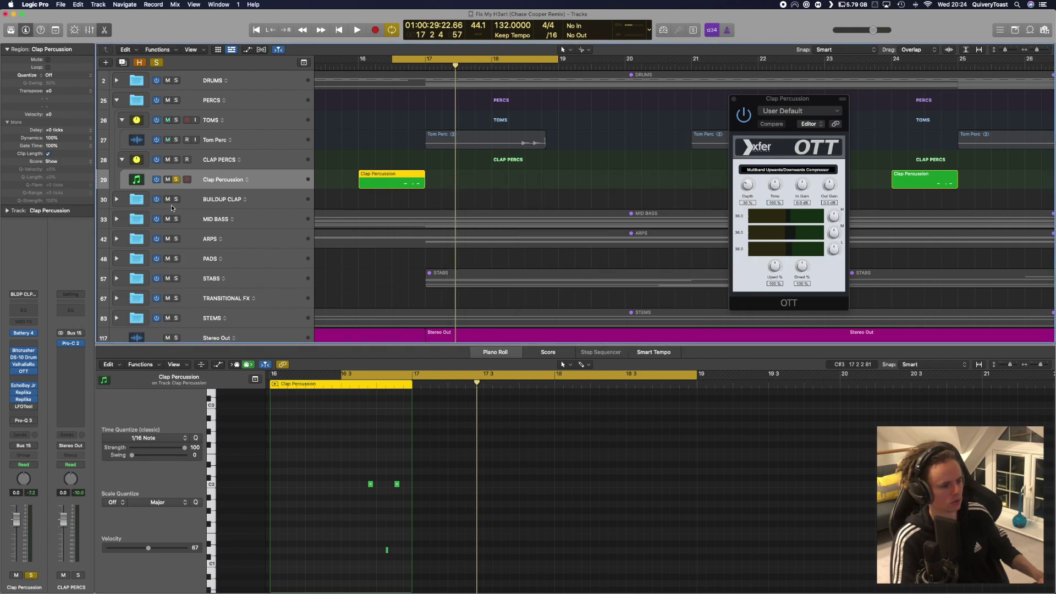
left_click(396, 184)
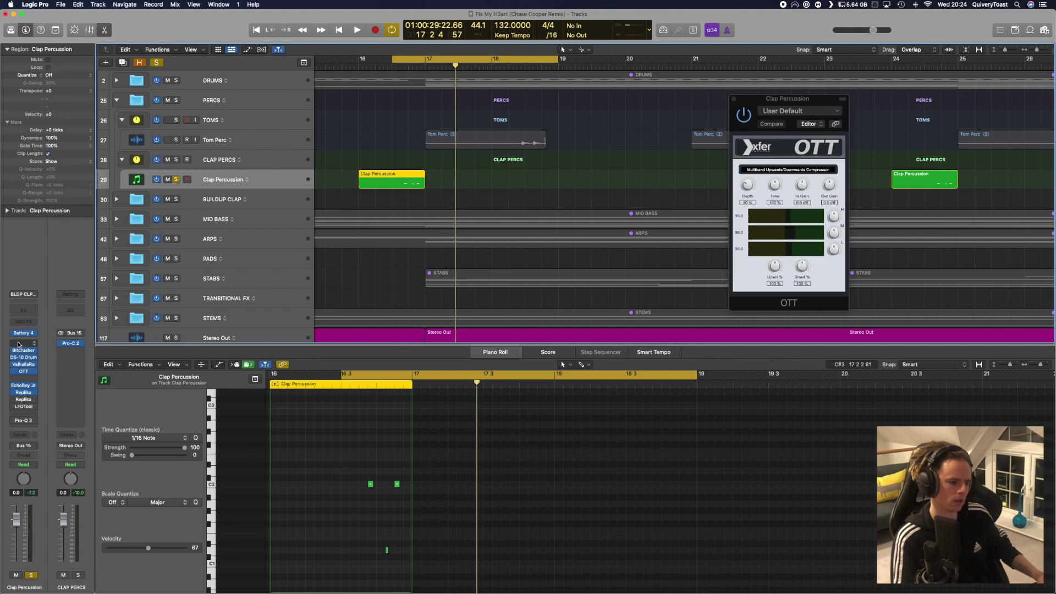
left_click_drag(378, 147, 375, 190)
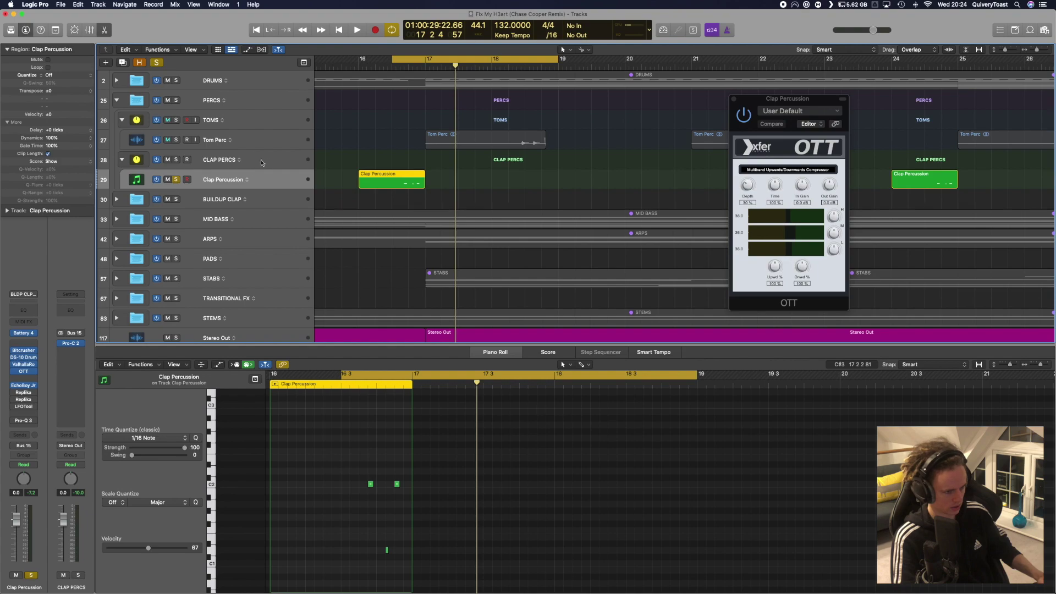
left_click(270, 141)
left_click(404, 184)
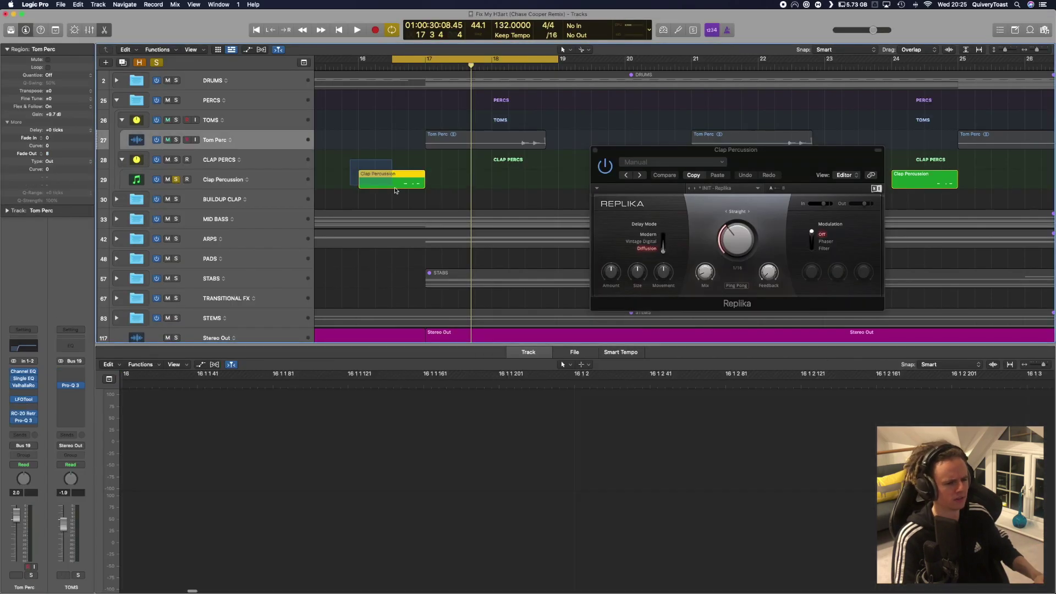
Step: Play back the bar 16 Clap Percussion region through its delay tail, stop, and select the Clap Percussion track
left_click(394, 191)
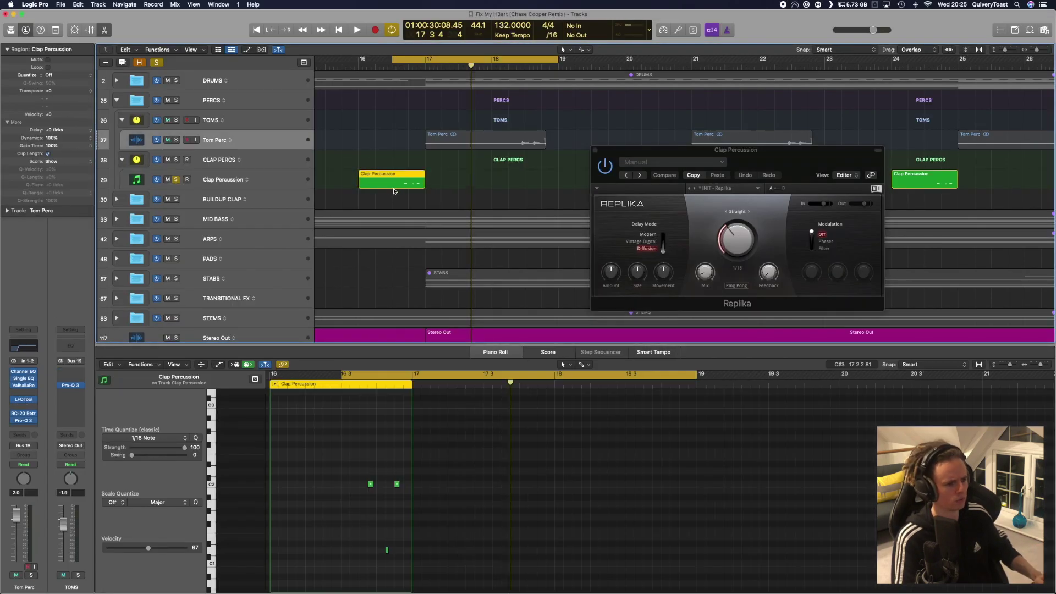
key("space")
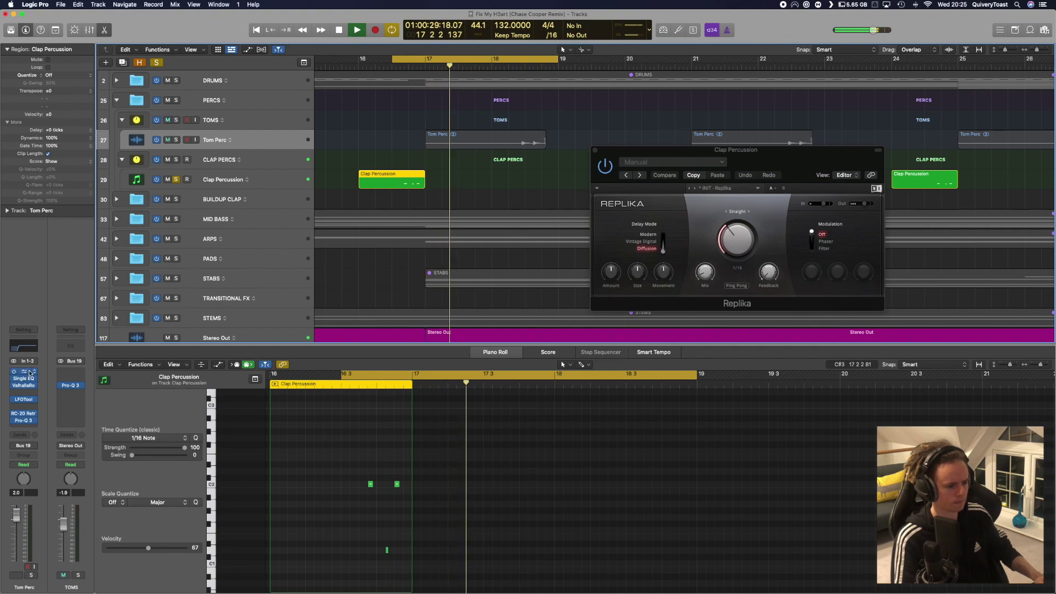
key("space")
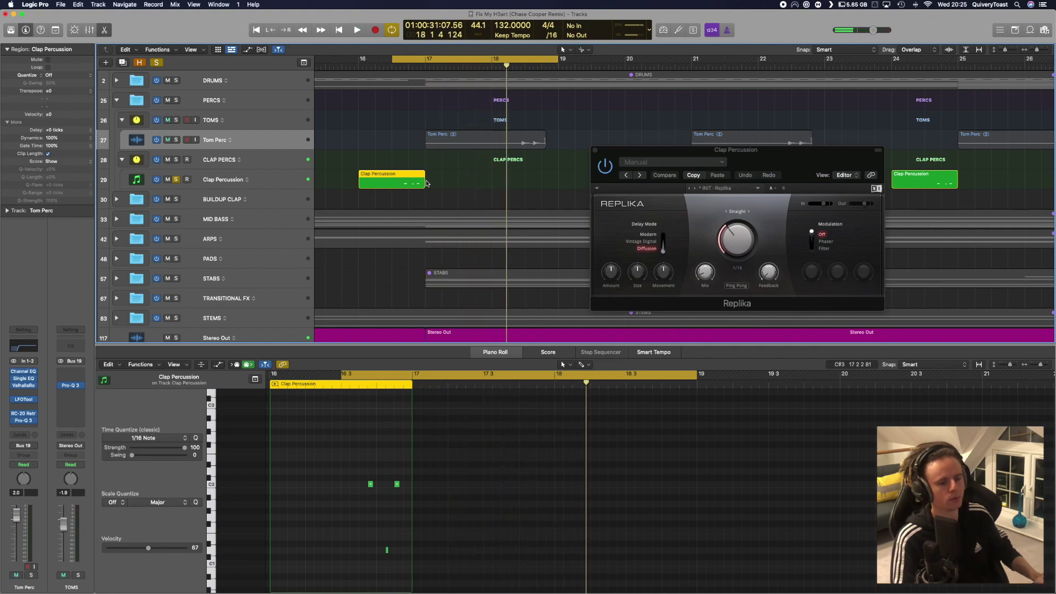
left_click(223, 189)
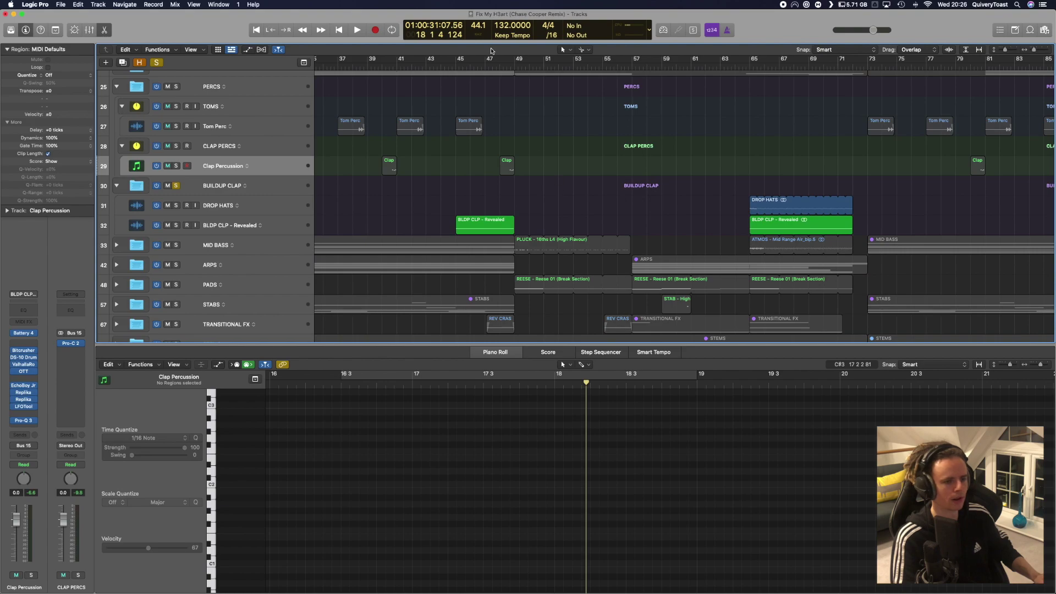
Step: Audition the DROP HATS and BLDP CLP - Revealed regions of the BUILDUP CLAP folder from bar 66
left_click(768, 65)
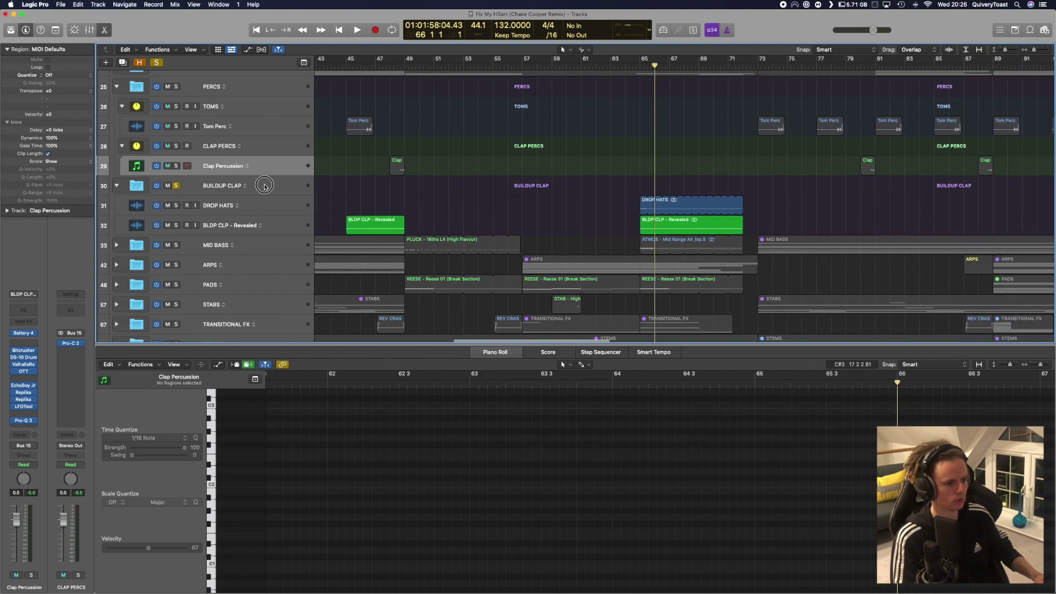
left_click(264, 186)
left_click_drag(561, 165, 618, 224)
key("space")
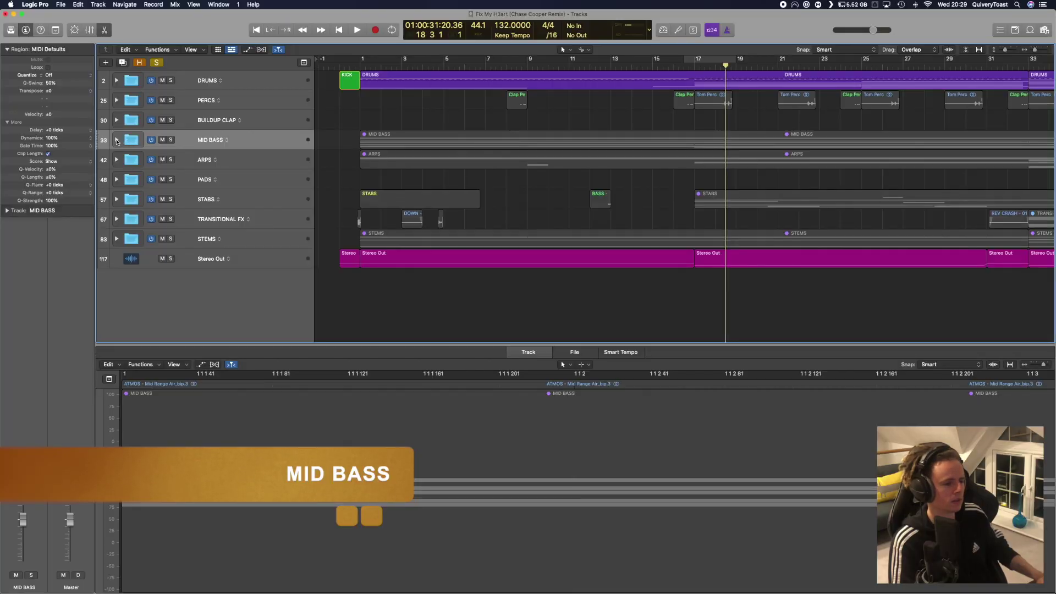
Step: Expand the MID BASS folder, select its layered regions around bar 17, and select the ATMOS - Mid Range Air track
left_click(117, 140)
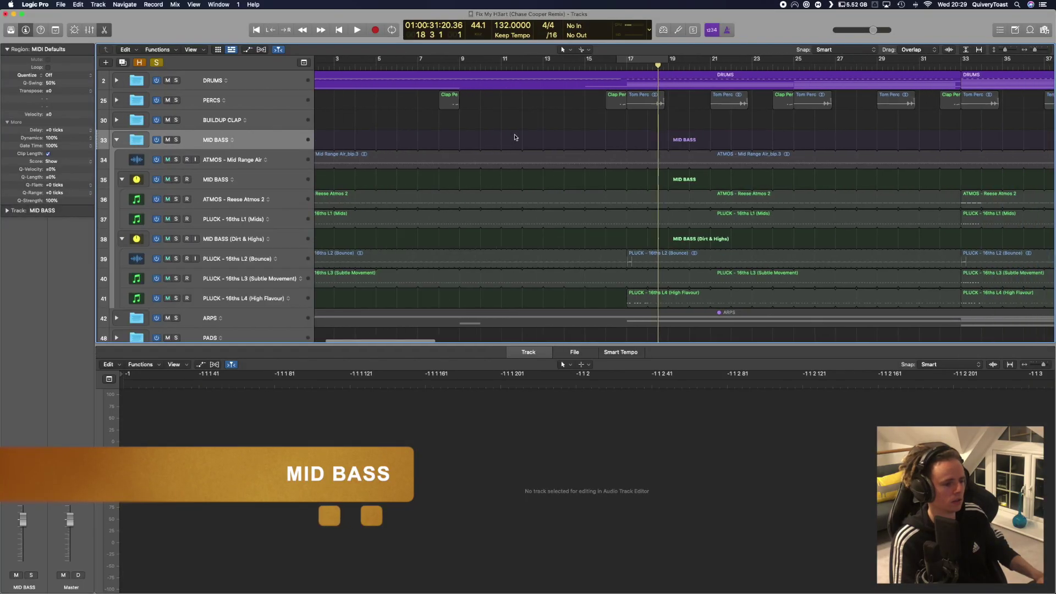
scroll(500, 130, "right", 5)
left_click_drag(500, 130, 638, 282)
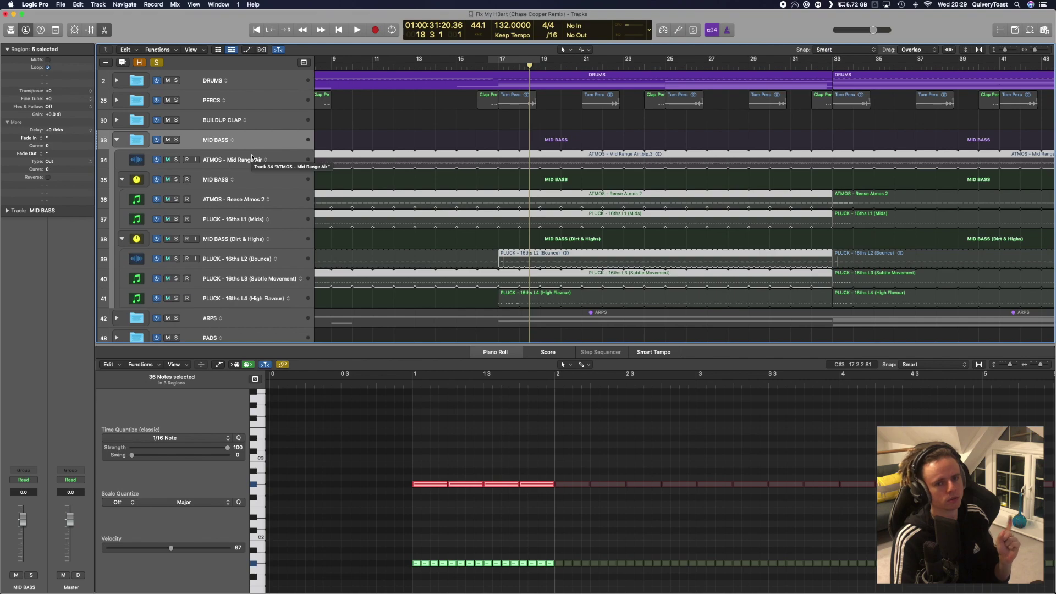
left_click(224, 161)
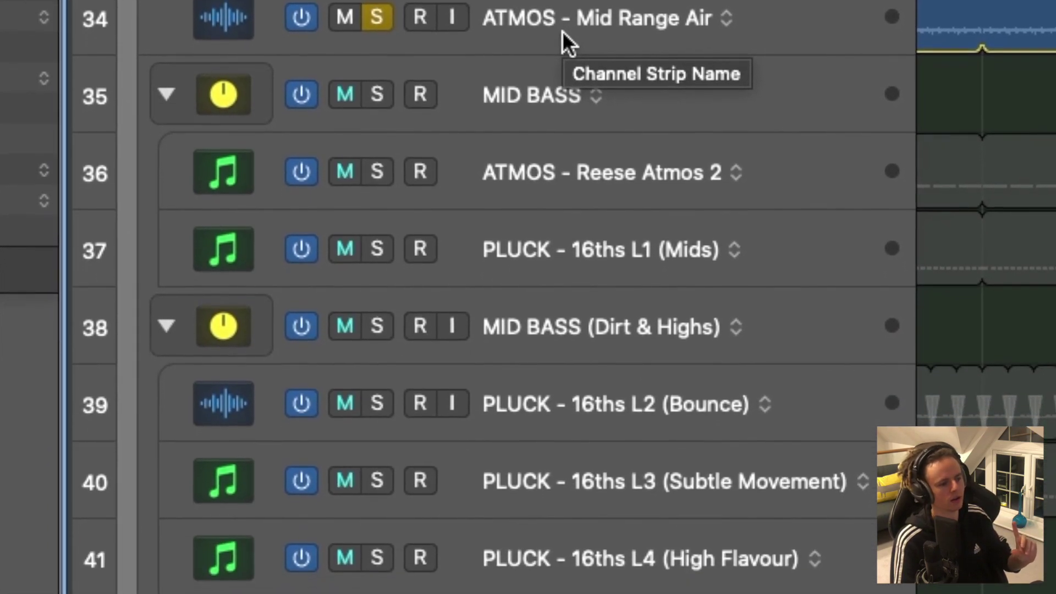
Step: Solo PLUCK - 16ths L1 (Mids) on its own within the MID BASS group to audition it
left_click(781, 265)
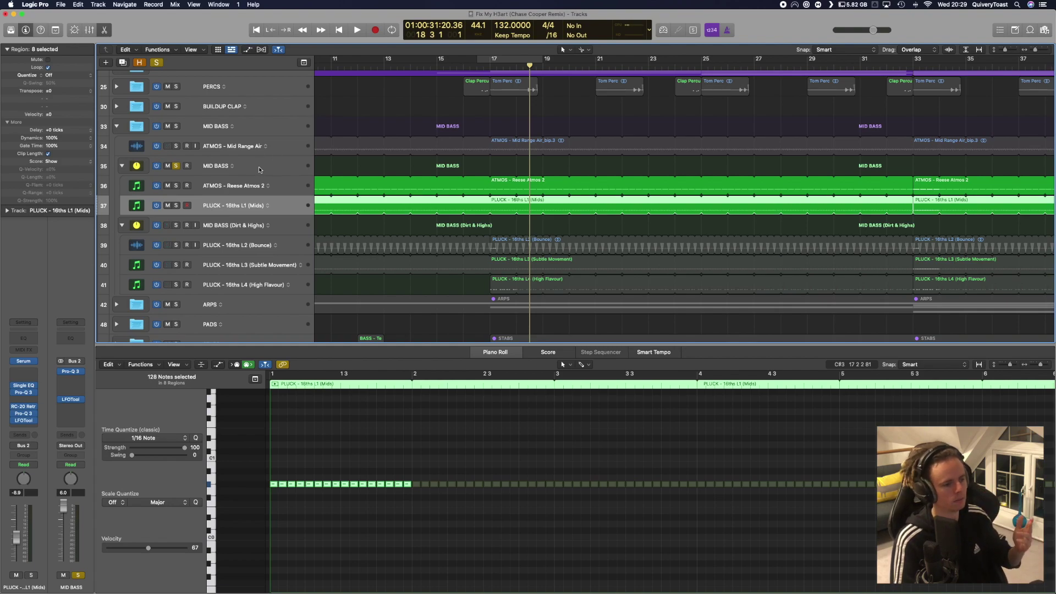
key("s")
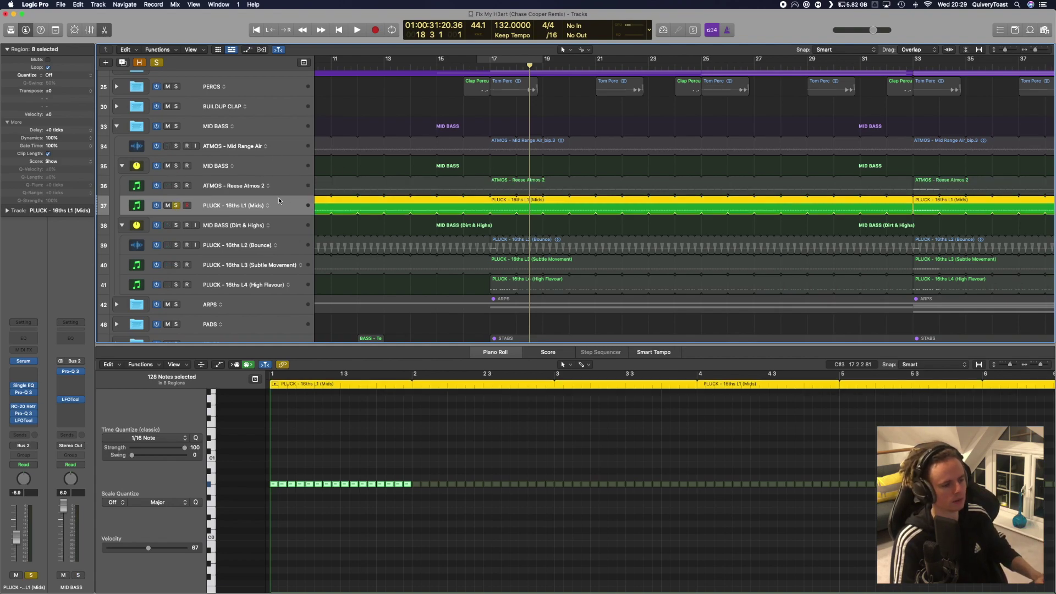
left_click(277, 151)
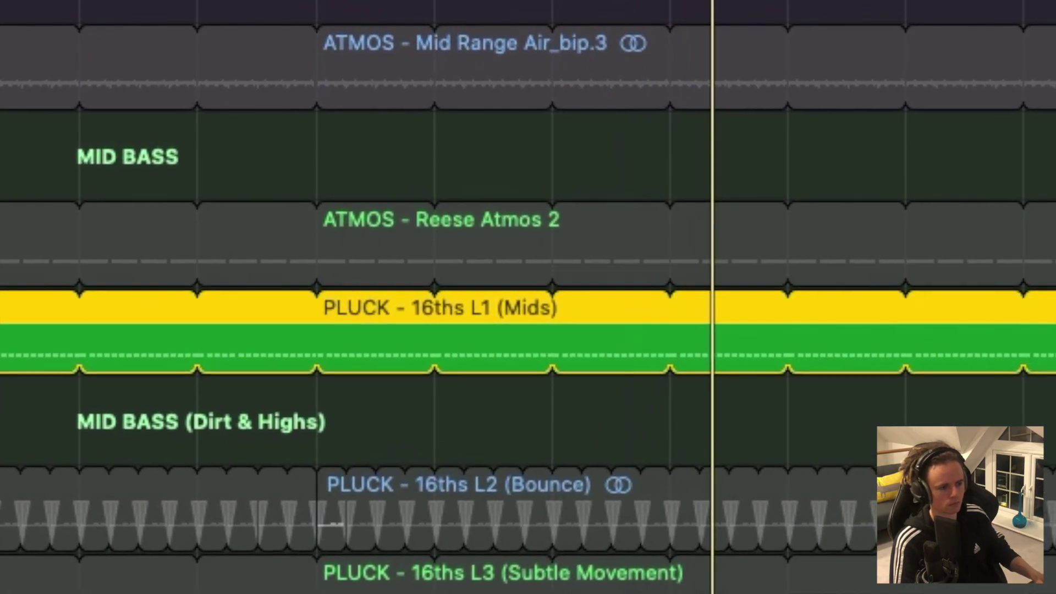
Step: Isolate ATMOS - Reese Atmos 2, and examine its Single Band EQ and ValhallaRoom settings
left_click(942, 266)
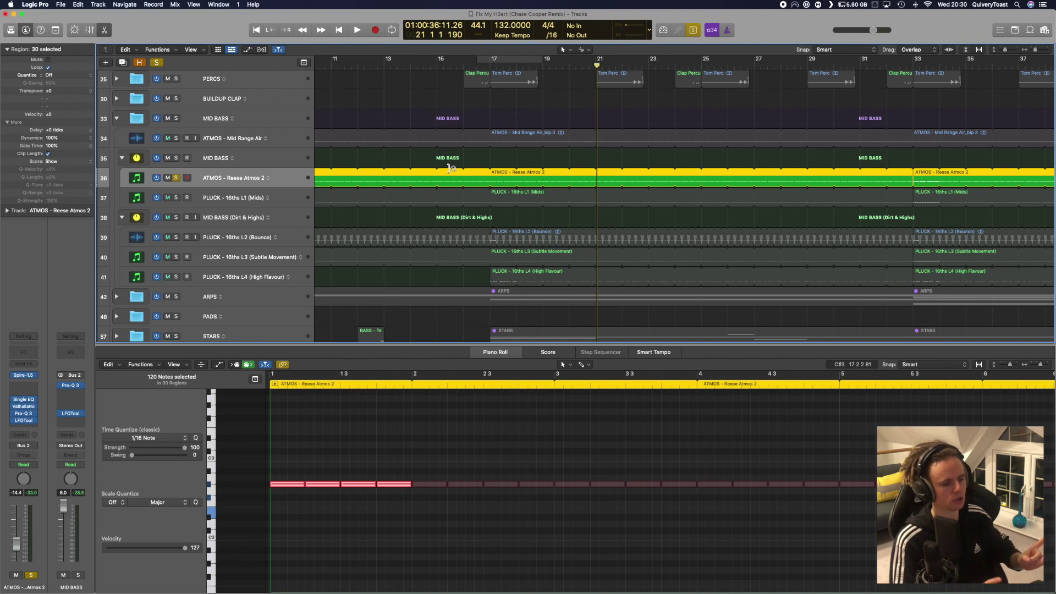
left_click(570, 173)
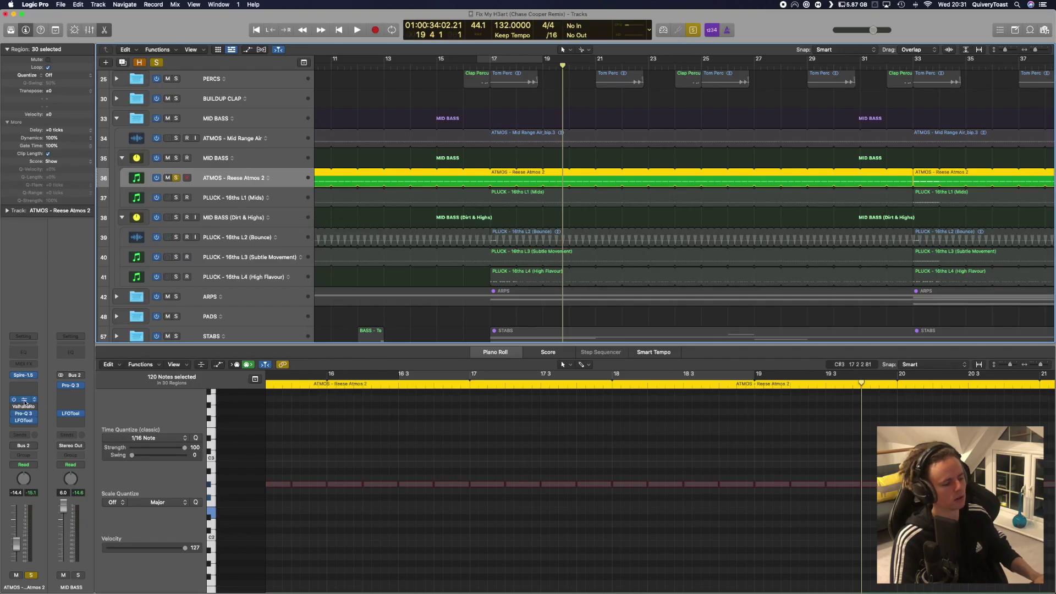
left_click(24, 401)
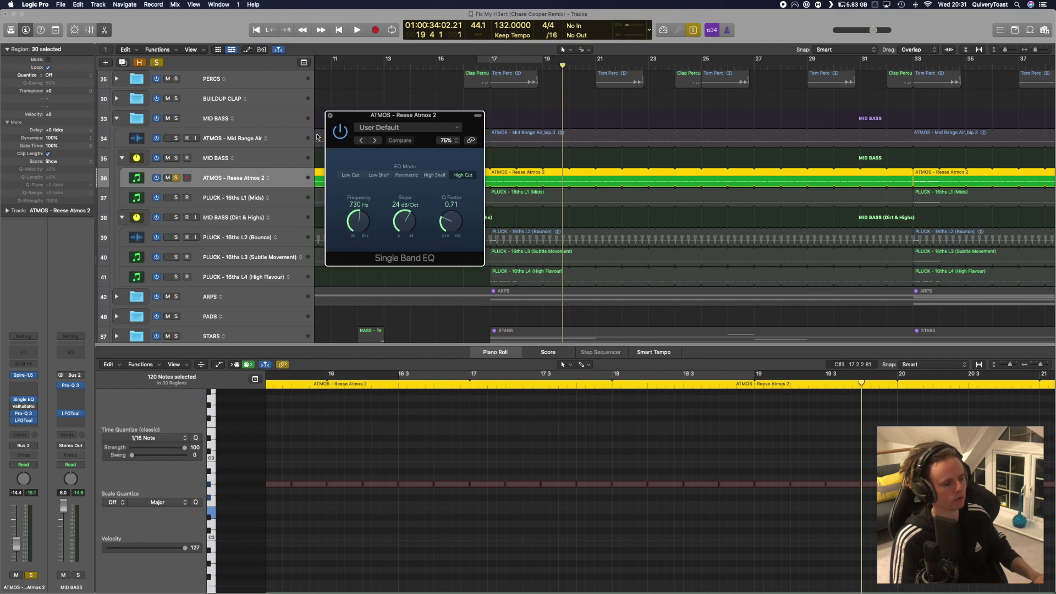
left_click(34, 408)
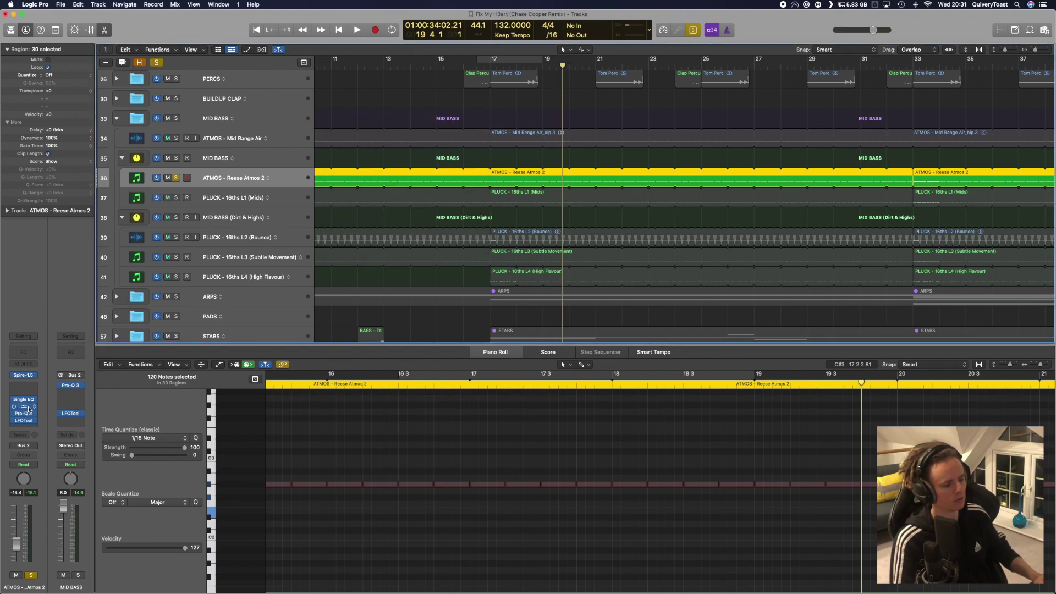
left_click(28, 409)
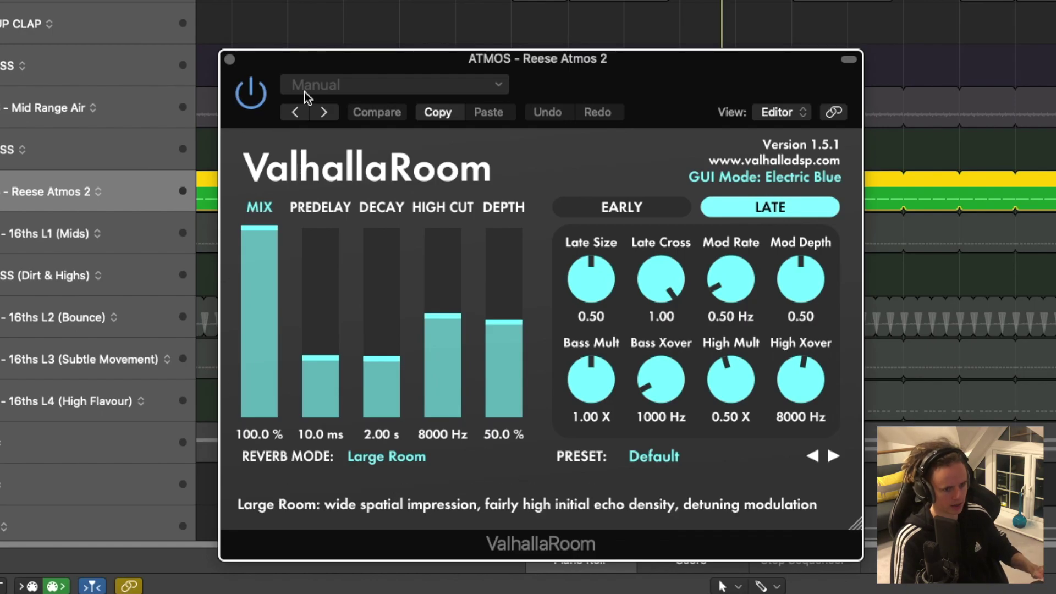
left_click(230, 58)
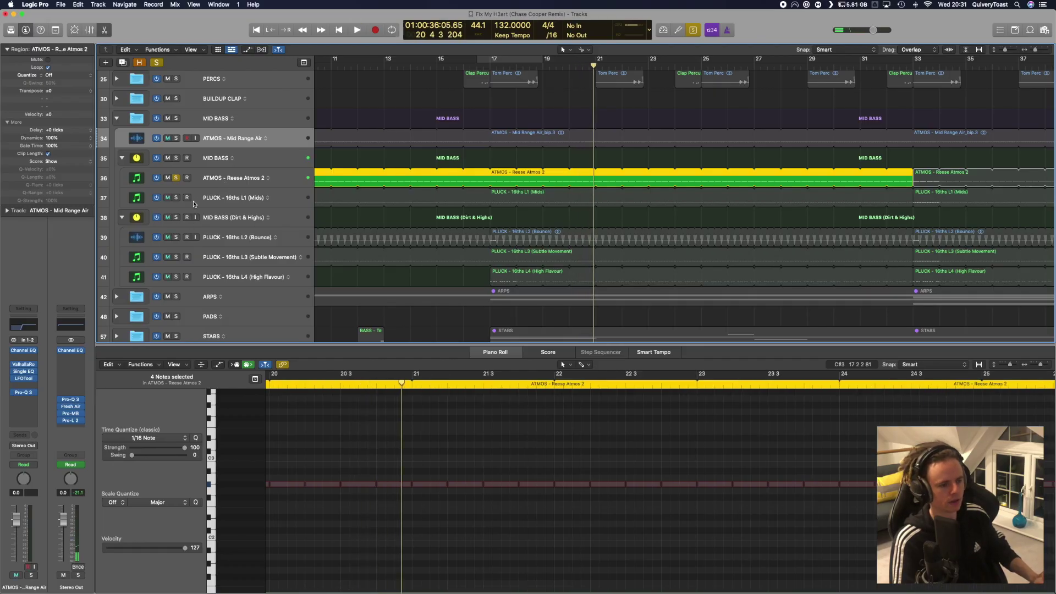
Step: Audition PLUCK - 16ths L1 (Mids) together with ATMOS - Reese Atmos 2, with both regions selected
left_click(176, 198)
left_click(511, 197, "shift")
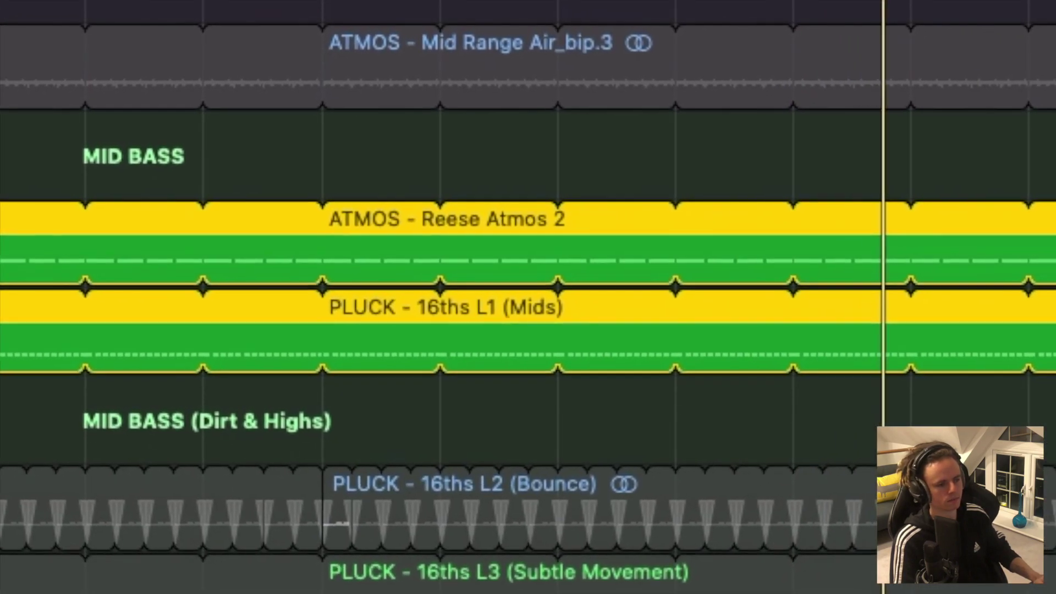
Step: Solo ATMOS - Mid Range Air, select its looped region, and place the playhead at bar 20
left_click(179, 145)
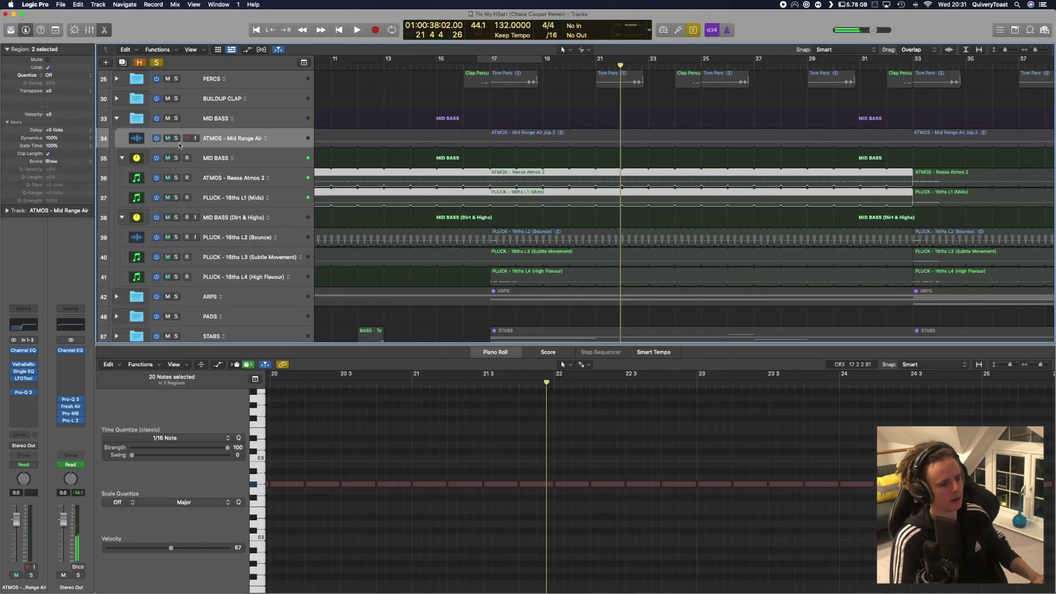
left_click(177, 138)
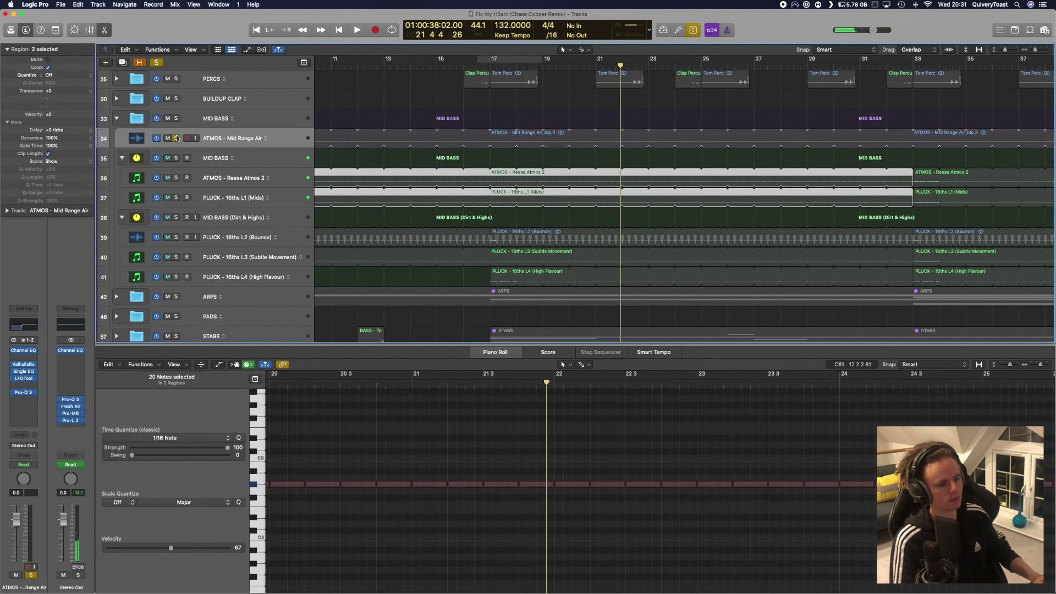
left_click(394, 134)
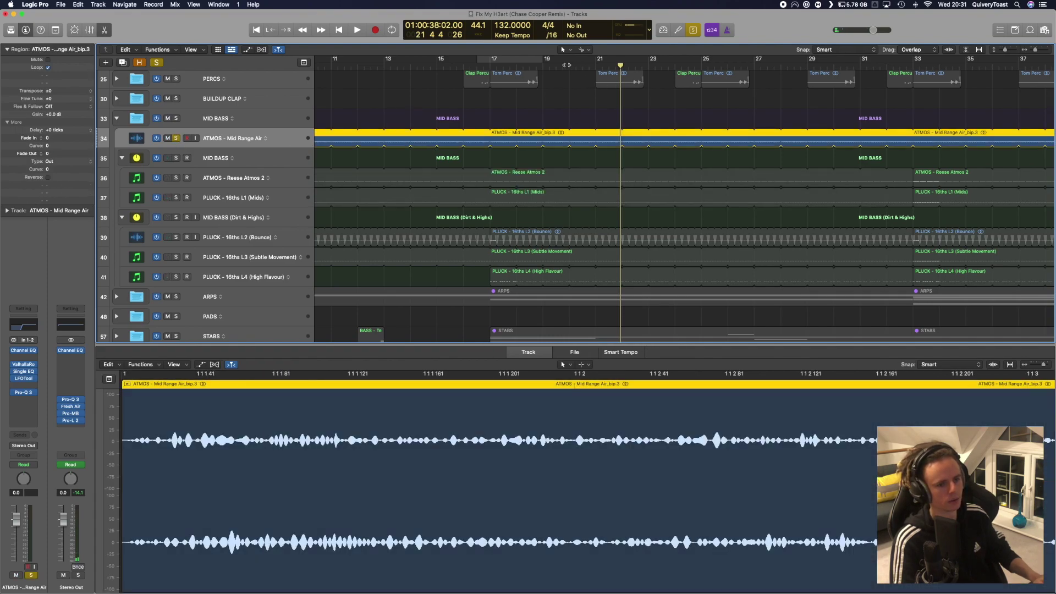
left_click(567, 65)
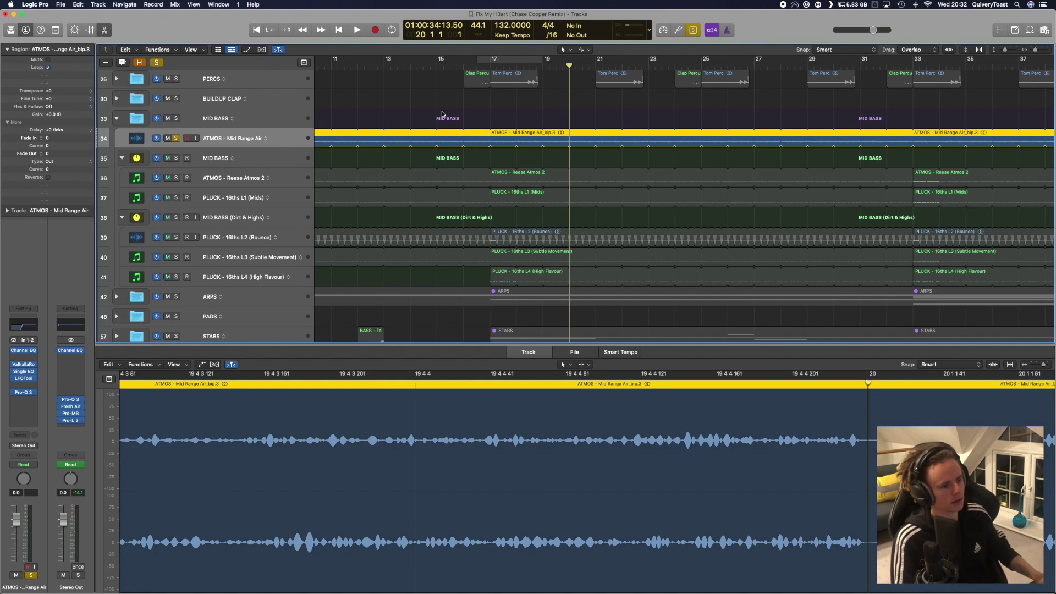
Step: Examine ValhallaRoom and Single Band EQ on ATMOS - Mid Range Air, and audition the layer from bar 20
key("super+Right")
left_click(23, 364)
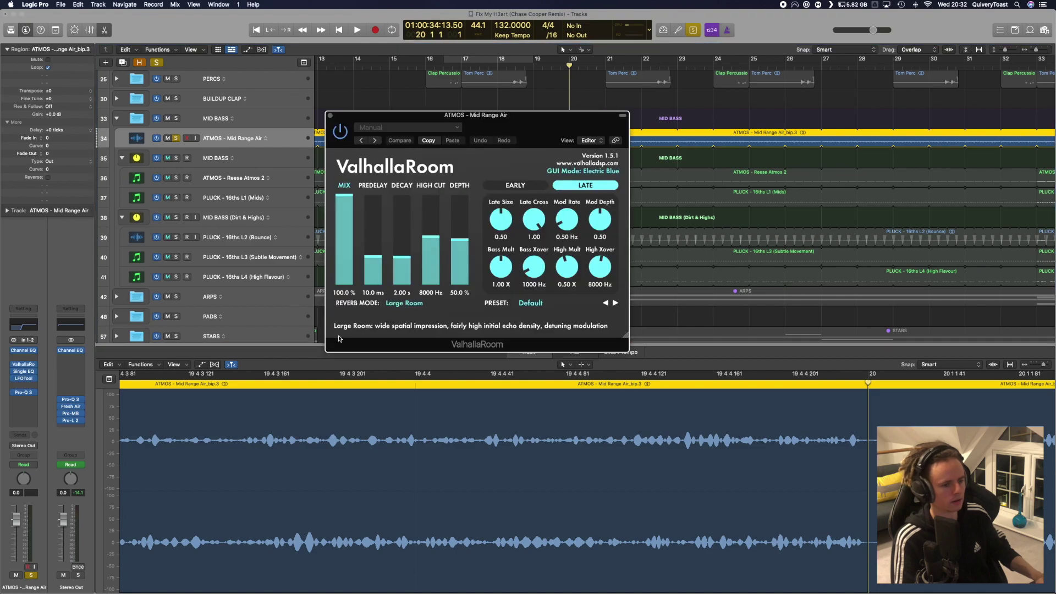
left_click(331, 116)
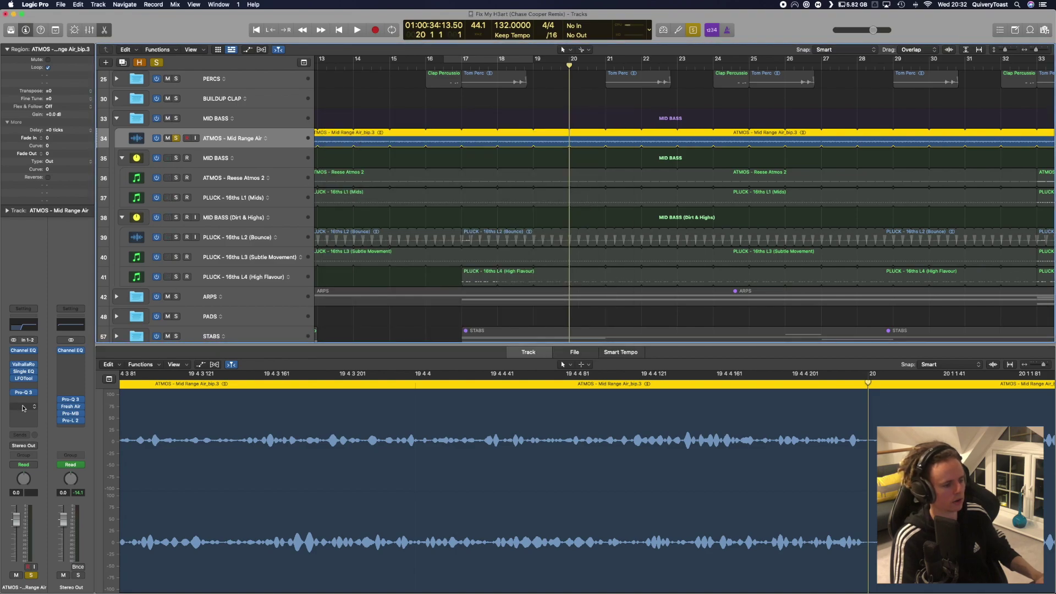
left_click(23, 372)
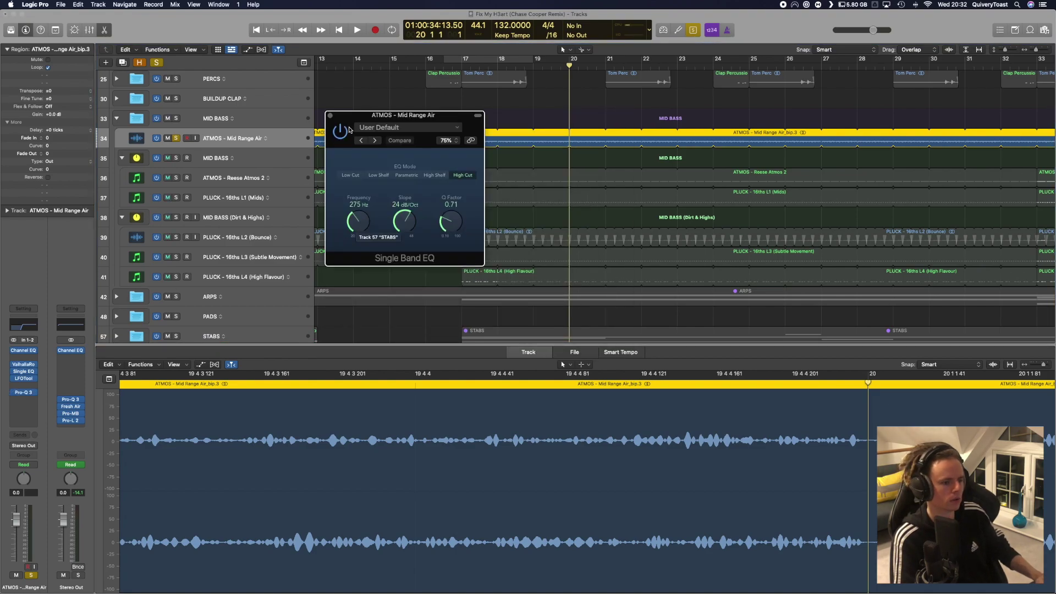
left_click(330, 116)
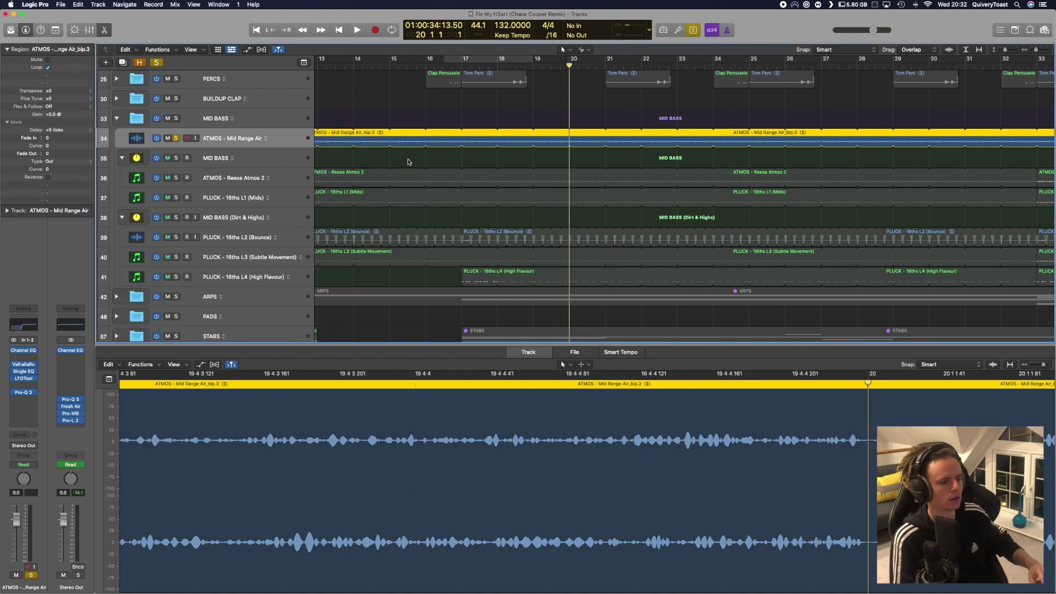
key("space")
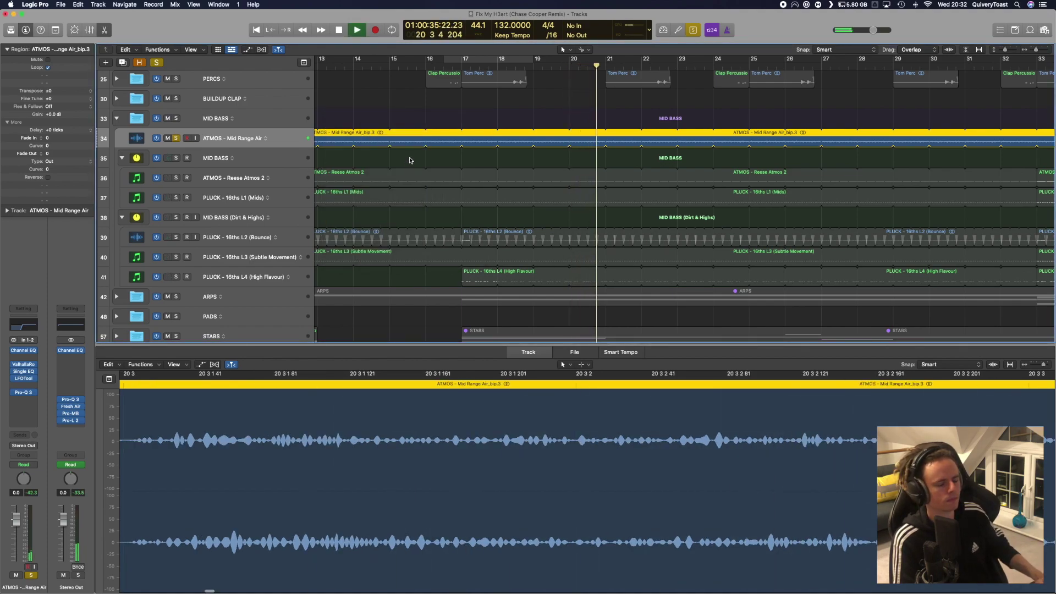
key("space")
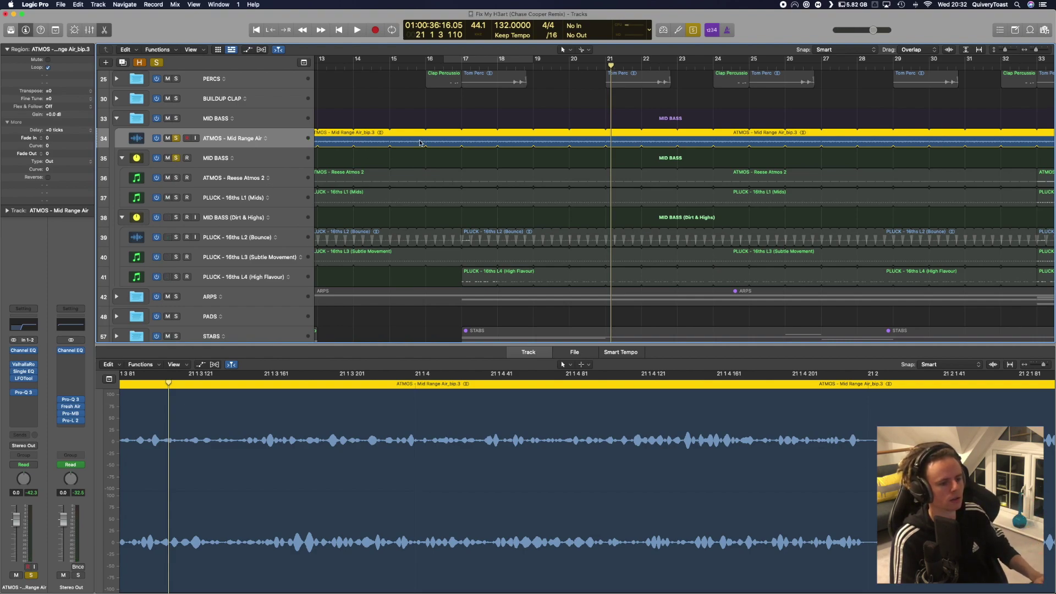
Step: Switch the solo to the MID BASS (Dirt & Highs) layers, and isolate PLUCK - 16ths L2 (Bounce)
key("ctrl+s")
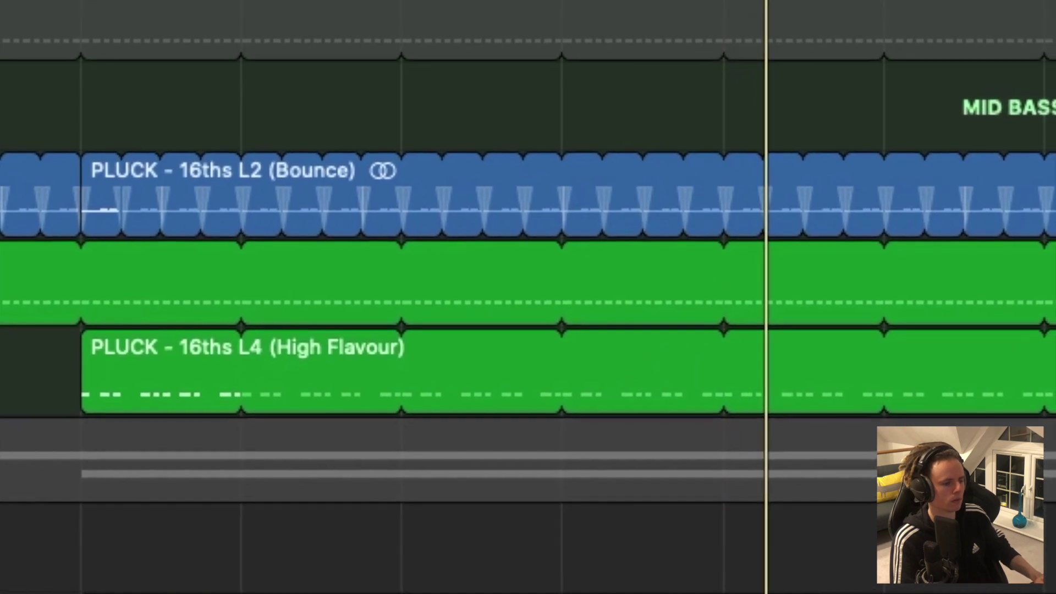
left_click(176, 224)
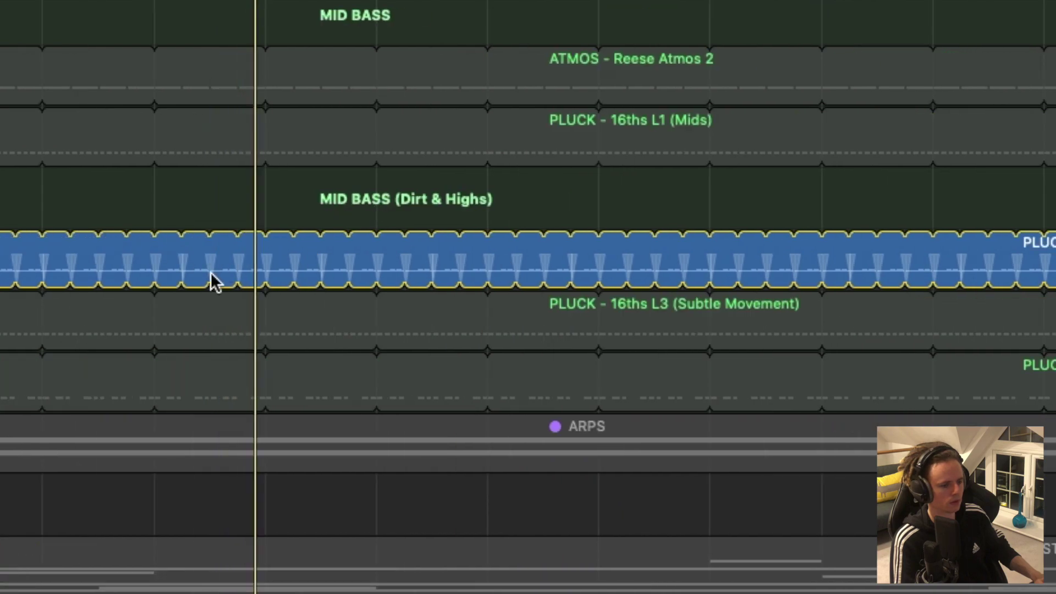
Step: Isolate PLUCK - 16ths L3 (Subtle Movement) in the MID BASS (Dirt & Highs) group, and clear its solo
key("s")
key("Down")
key("s")
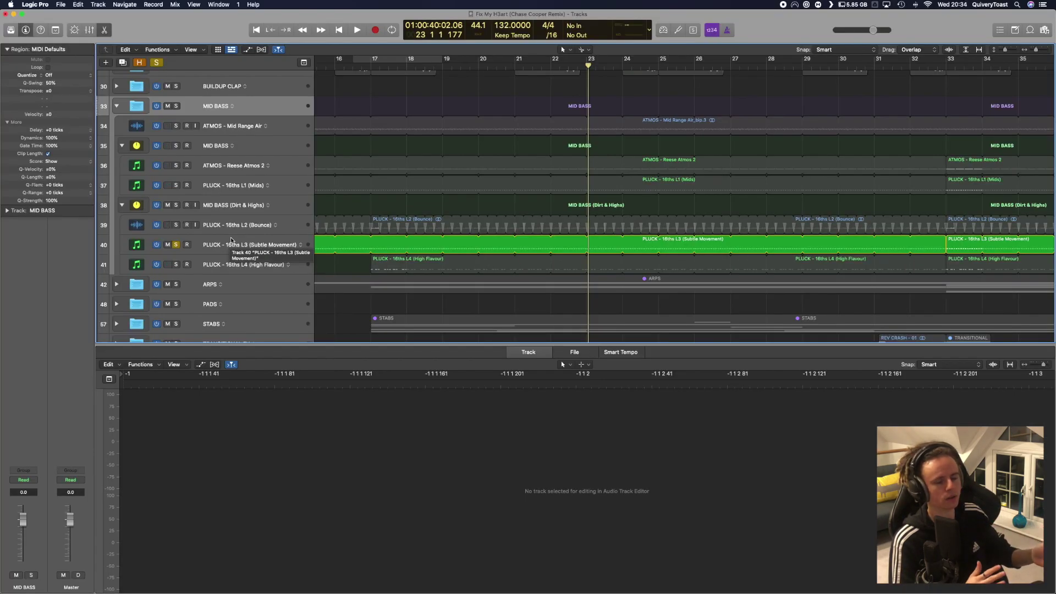
key("s")
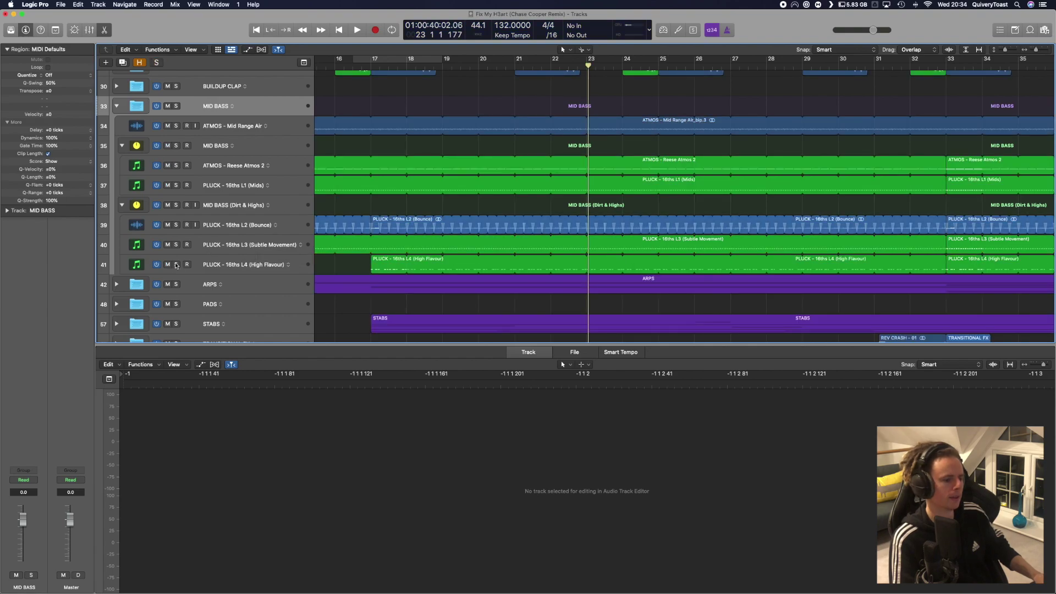
Step: Isolate PLUCK - 16ths L4 (High Flavour), select its looped region, and audition the layer from bar 21
key("Down")
key("s")
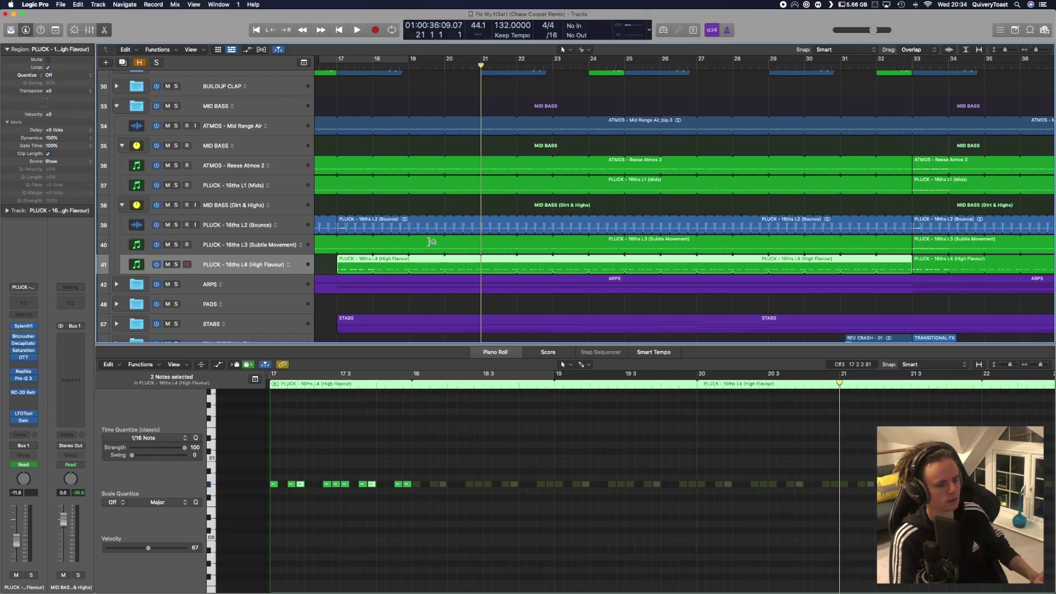
left_click(430, 263)
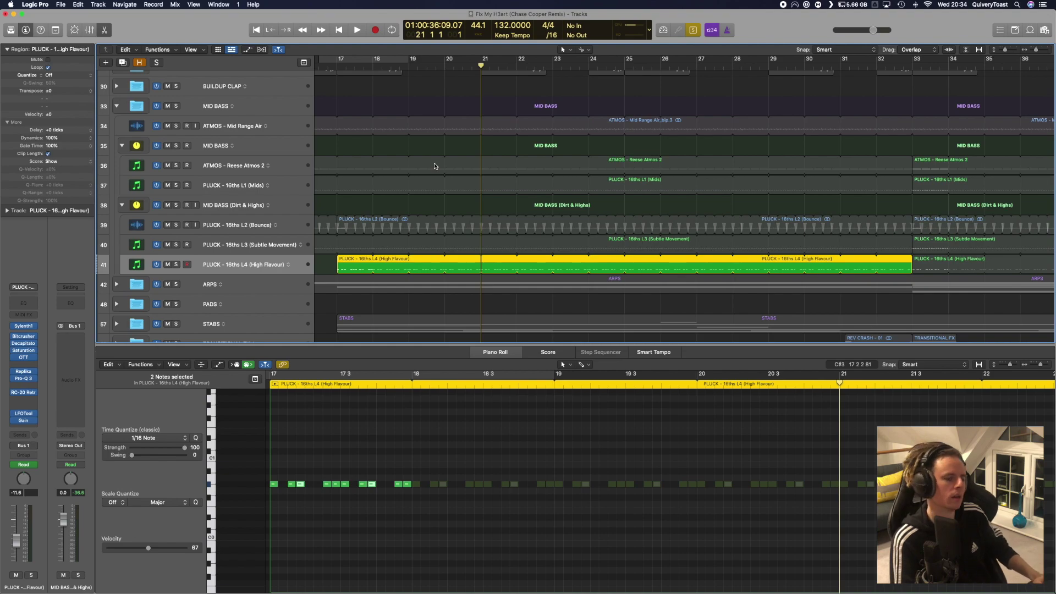
key("space")
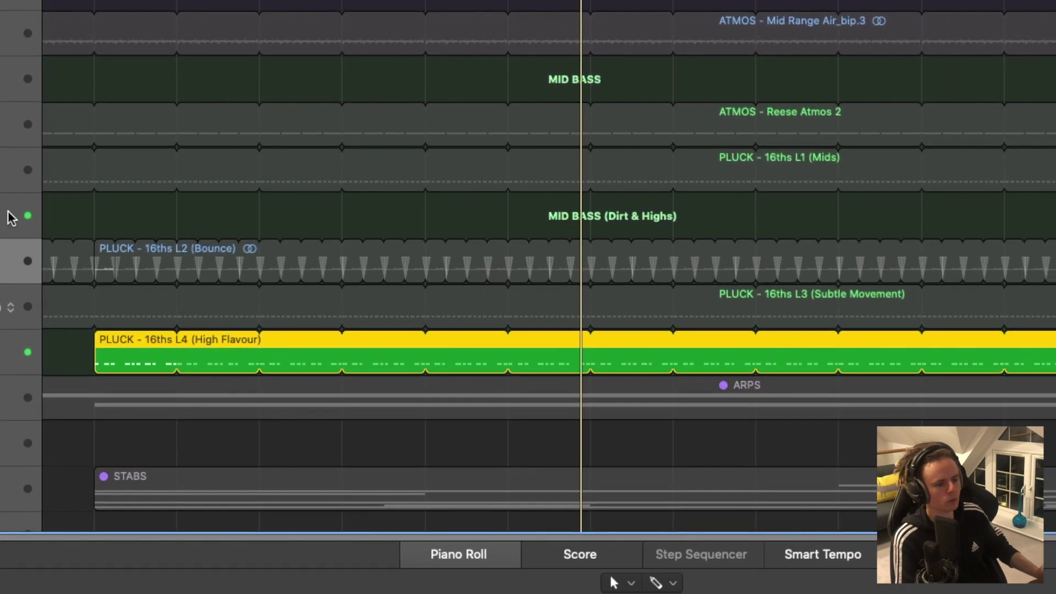
Step: Bring all the MID BASS layers into the solo, add the KICK group, and audition them together
key("super+a")
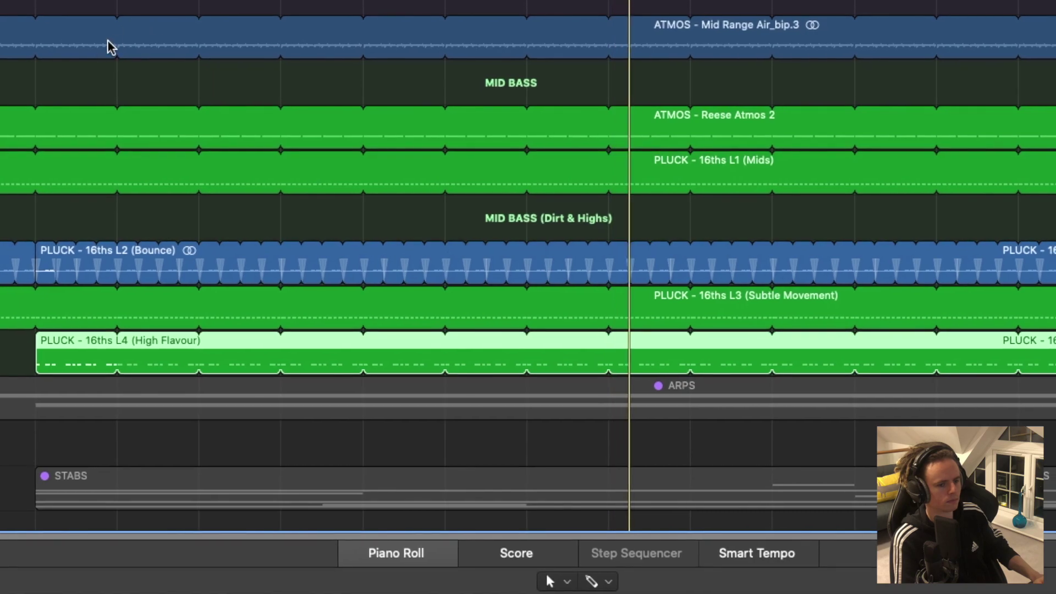
scroll(85, 51, "up", 3)
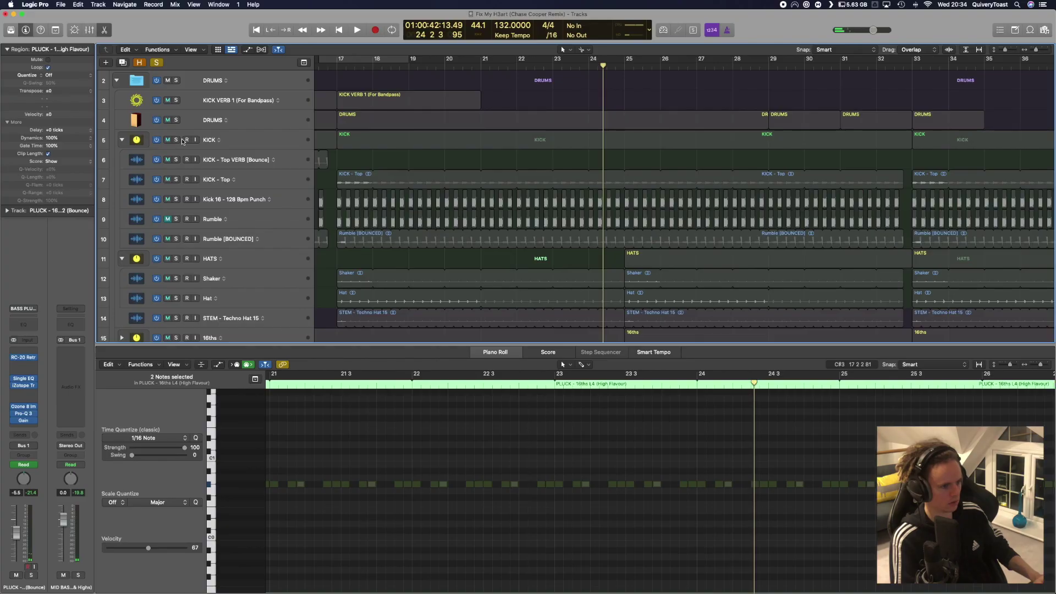
left_click(176, 139)
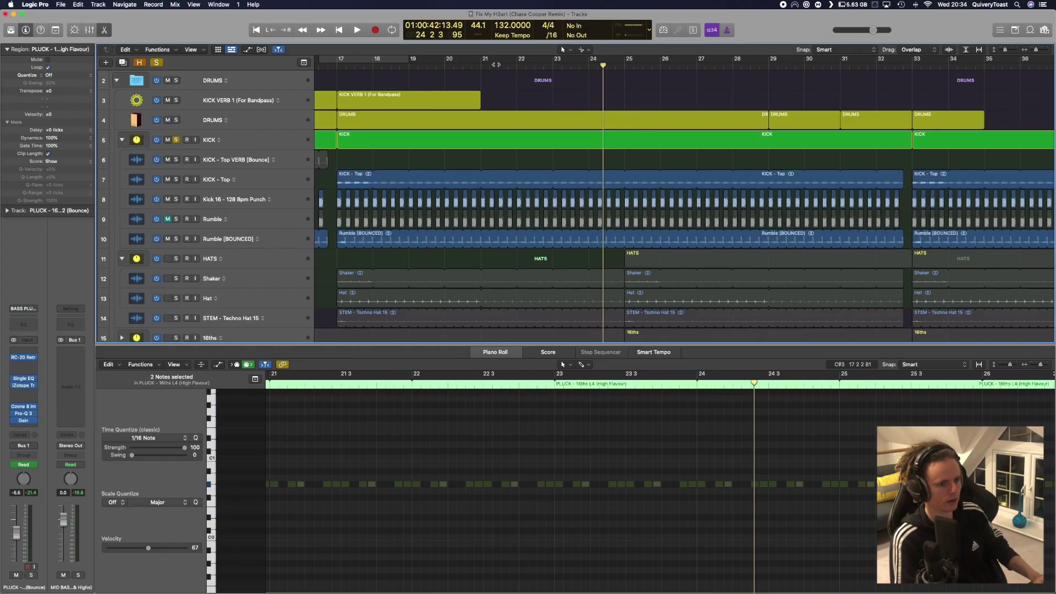
key("space")
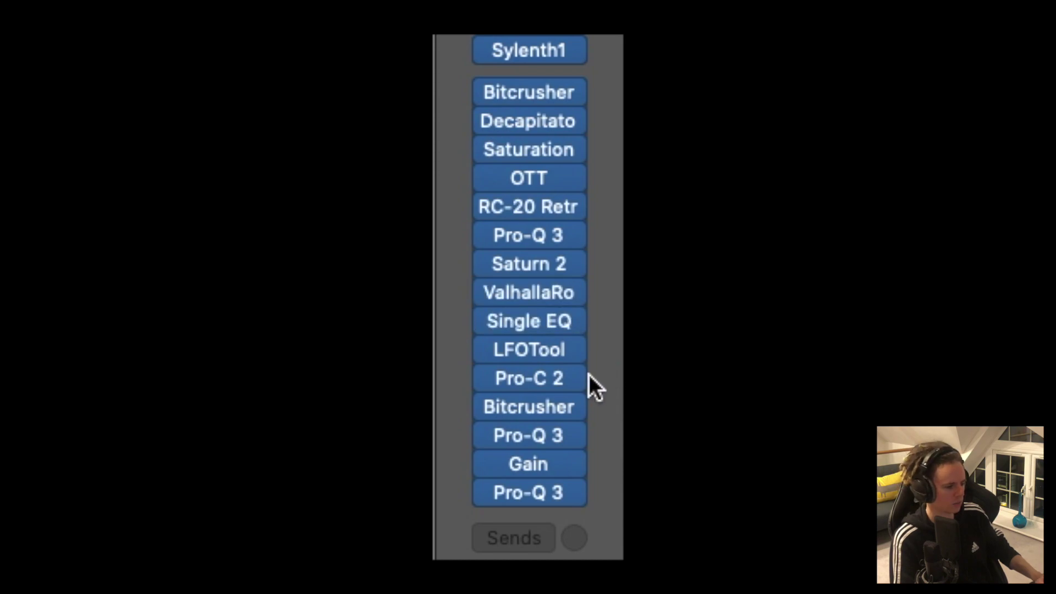
Step: Examine the ARP - Lead Arp insert chain, select its region, and switch the solo to ARP - Plucks (Mid)
mouse_move(532, 343)
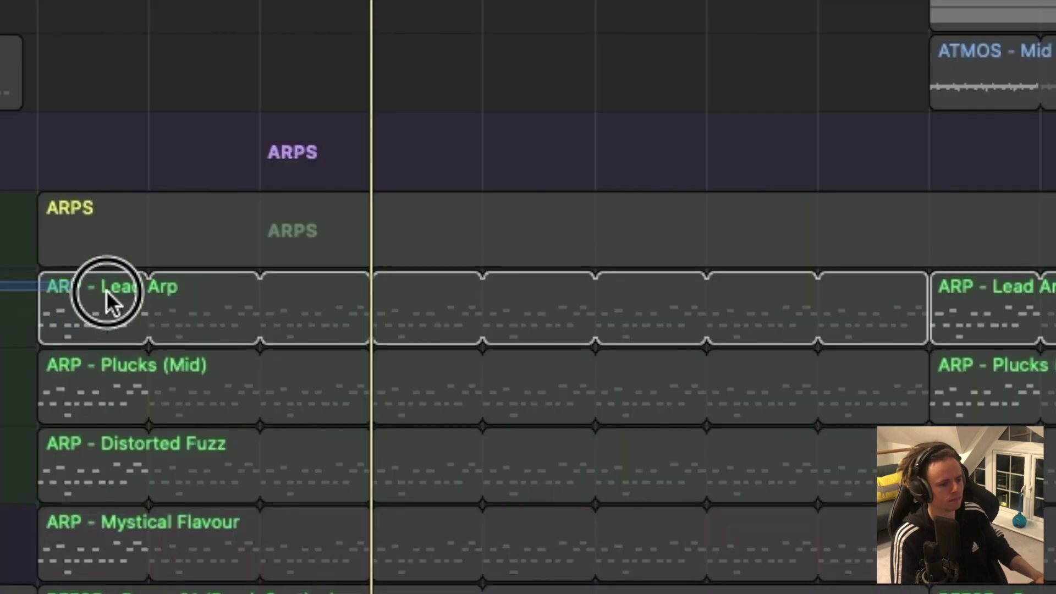
left_click(392, 181)
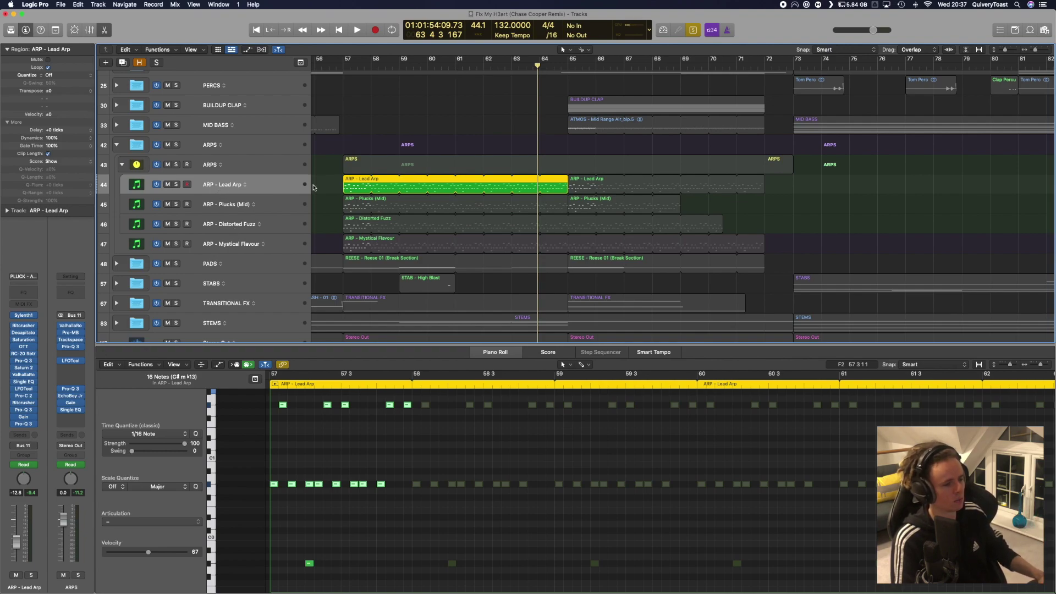
key("Down")
key("s")
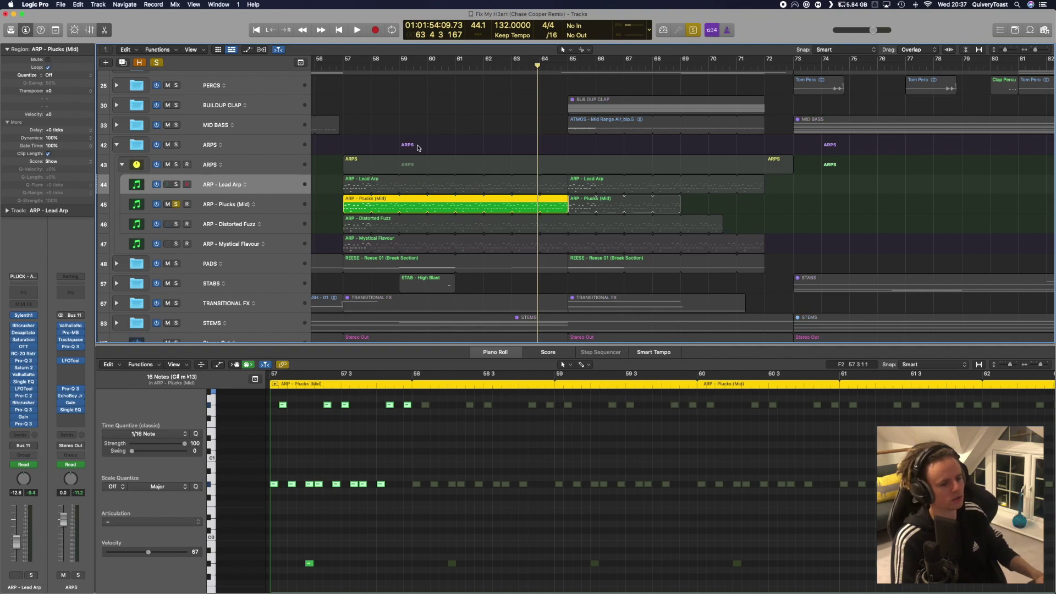
Step: Switch the solo to ARP - Distorted Fuzz, and turn the bypassed inserts from Bitcrusher through LFOTool back on
key("Down")
key("s")
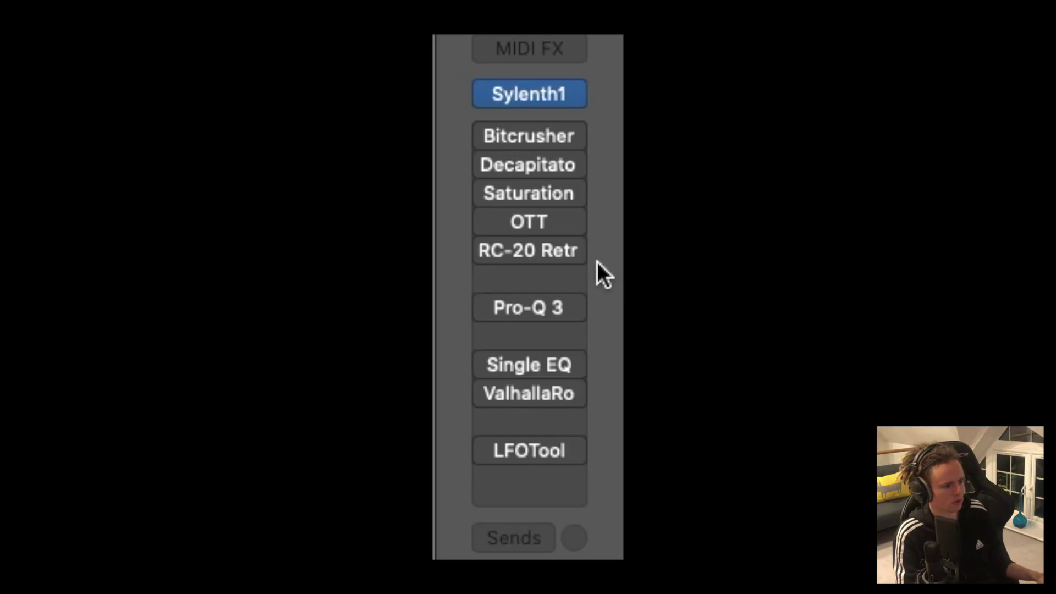
left_click_drag(483, 138, 484, 457)
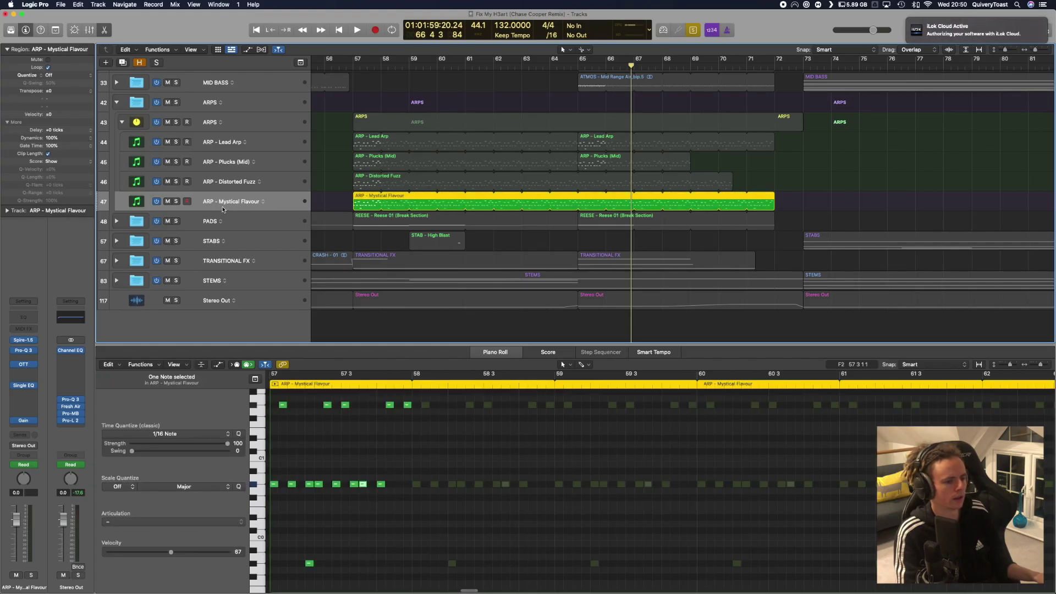
Step: Audition ARP - Mystical Flavour in isolation, and move on to the Lead Arp, Plucks (Mid) and Distorted Fuzz layers
left_click(189, 230)
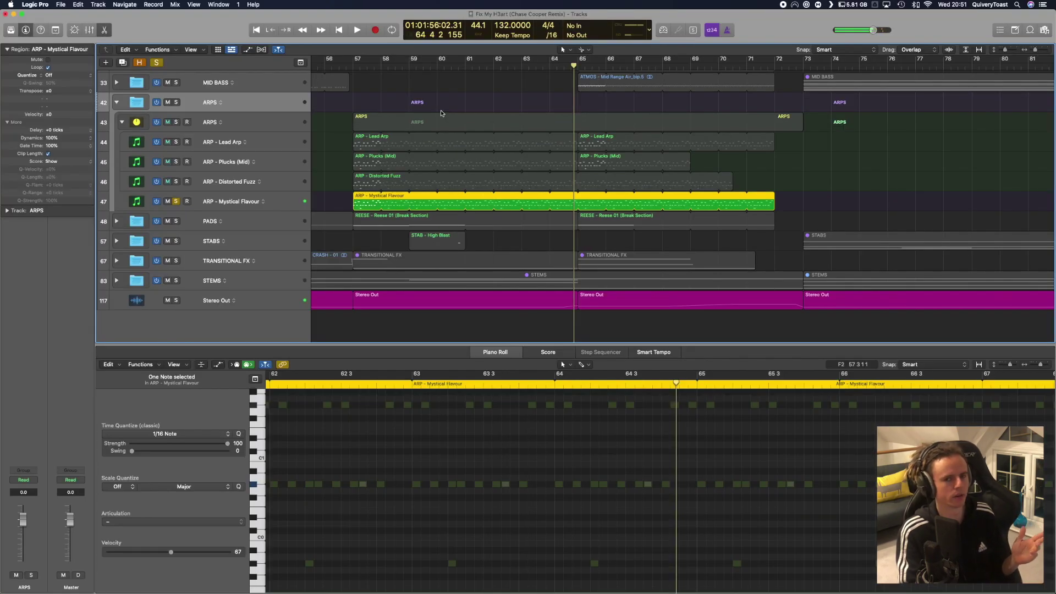
left_click(306, 202)
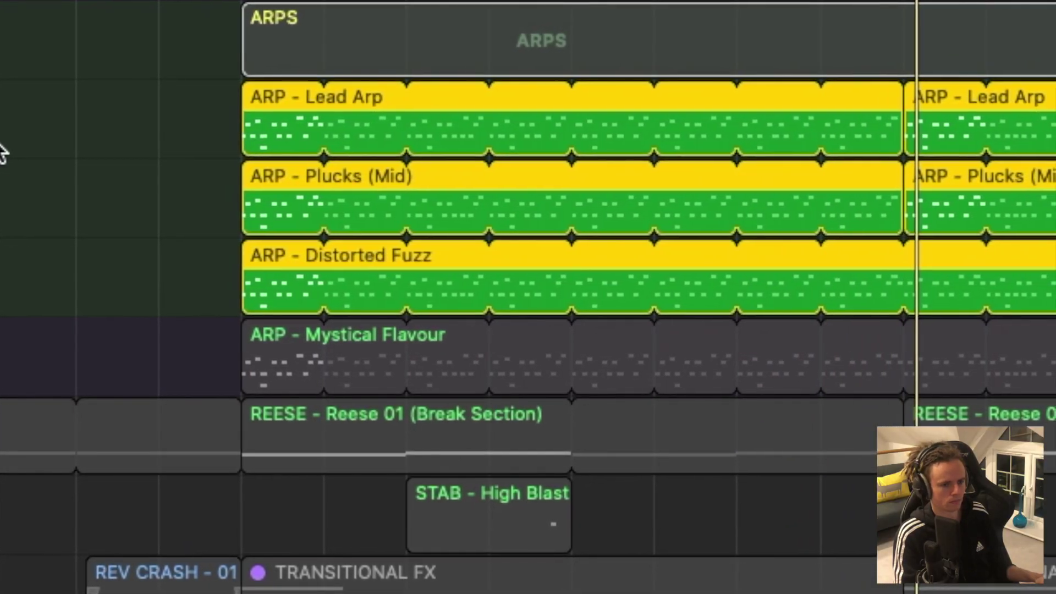
Step: Expand the PAD PARADISE and BASS PADS groups inside the PADS folder, and clear the region selection
key("super+Left")
scroll(528, 297, "right", 10)
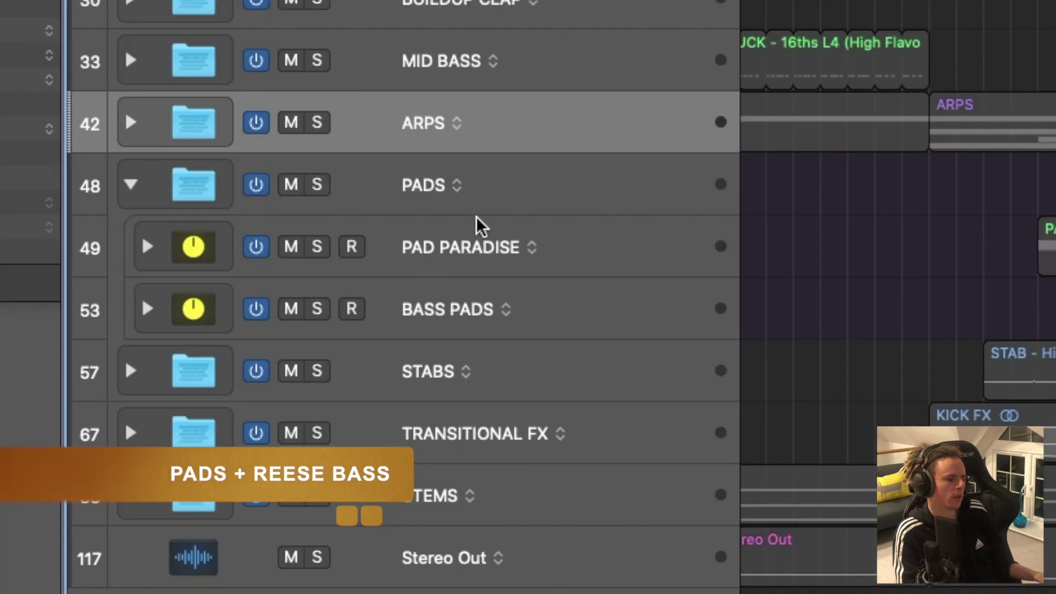
left_click(147, 247)
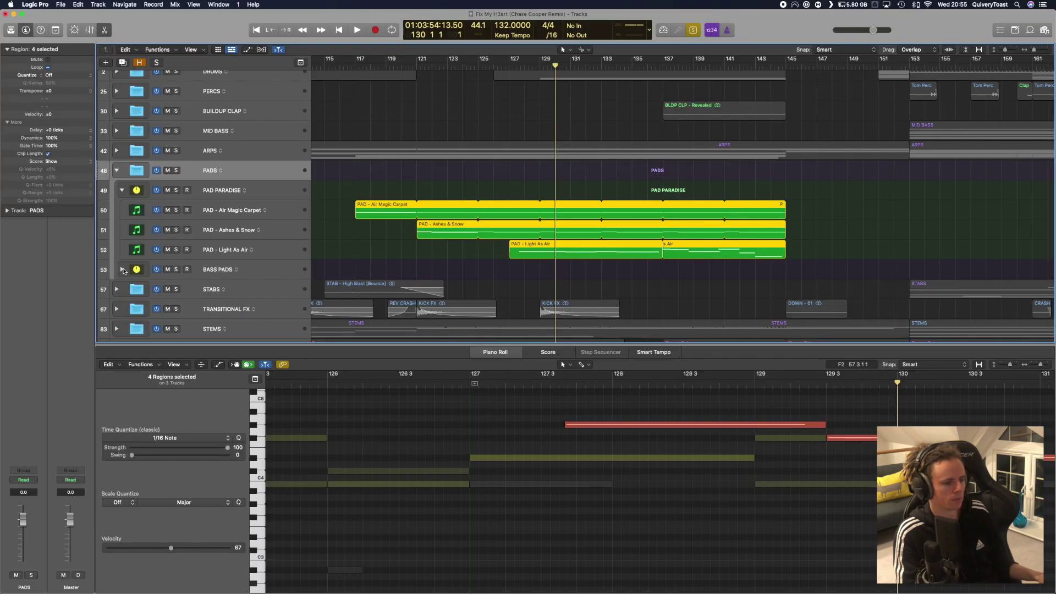
left_click(124, 271)
scroll(363, 242, "down", 2)
left_click(373, 240)
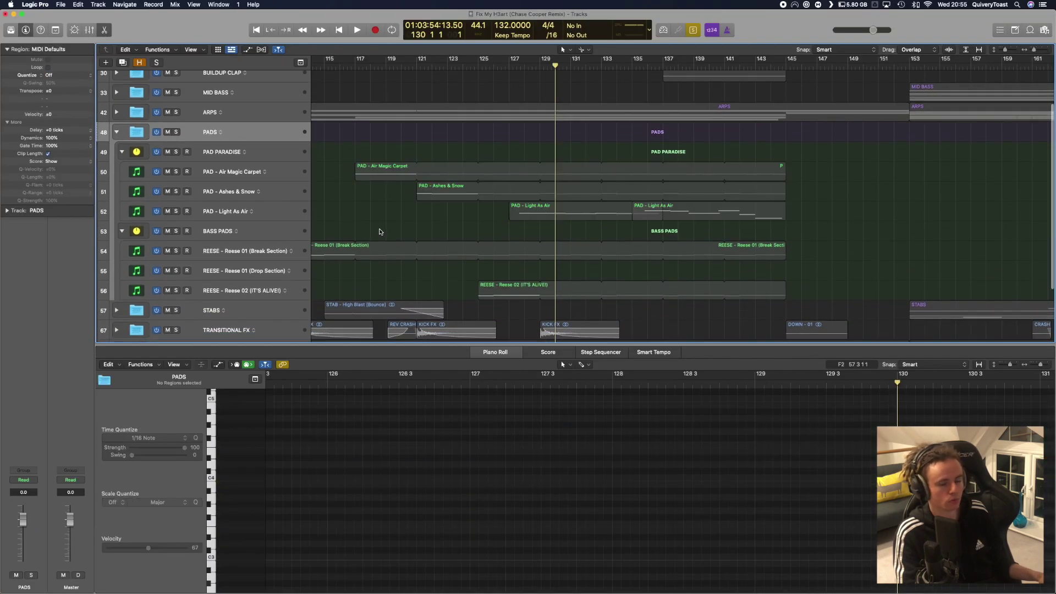
Step: Select and audition REESE - Reese 01 (Break Section), and place the playhead at bar 125
left_click(404, 252)
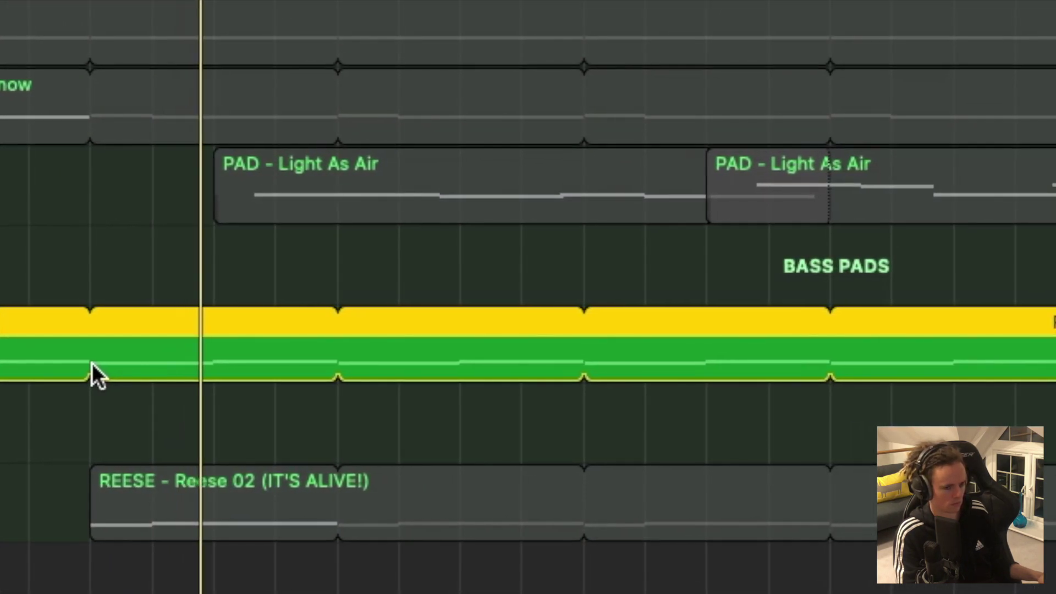
scroll(68, 363, "right", 5)
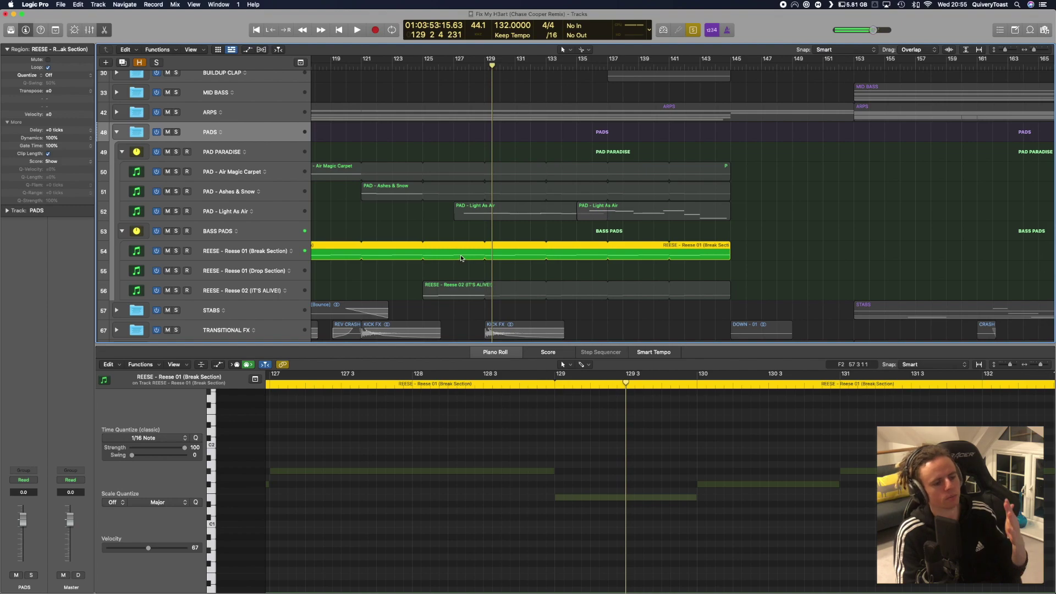
left_click(433, 59)
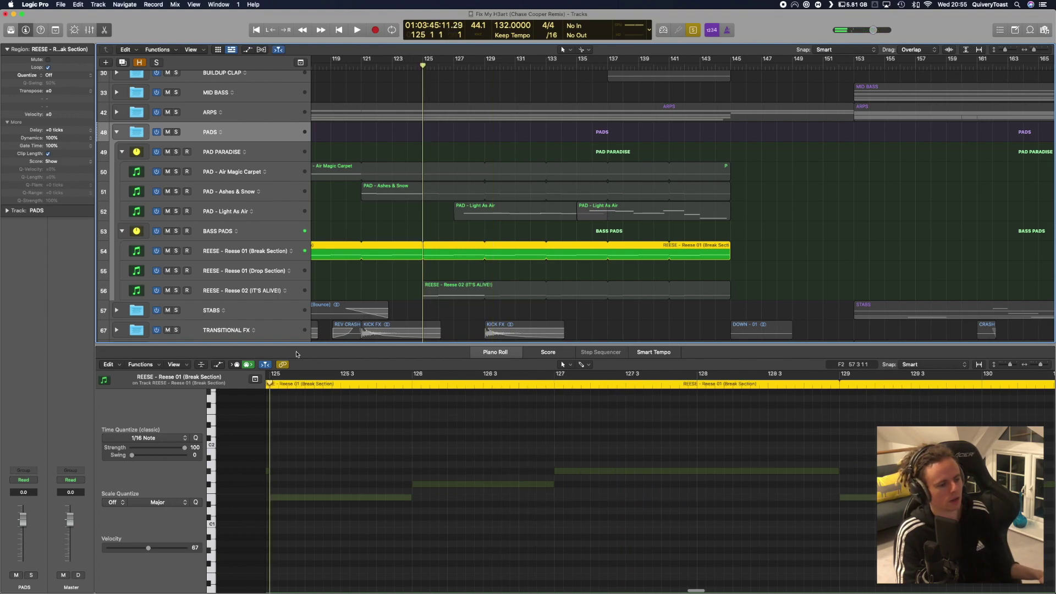
Step: Solo REESE - Reese 02 (IT'S ALIVE!), and select its region and track to audition the layer
left_click(176, 290)
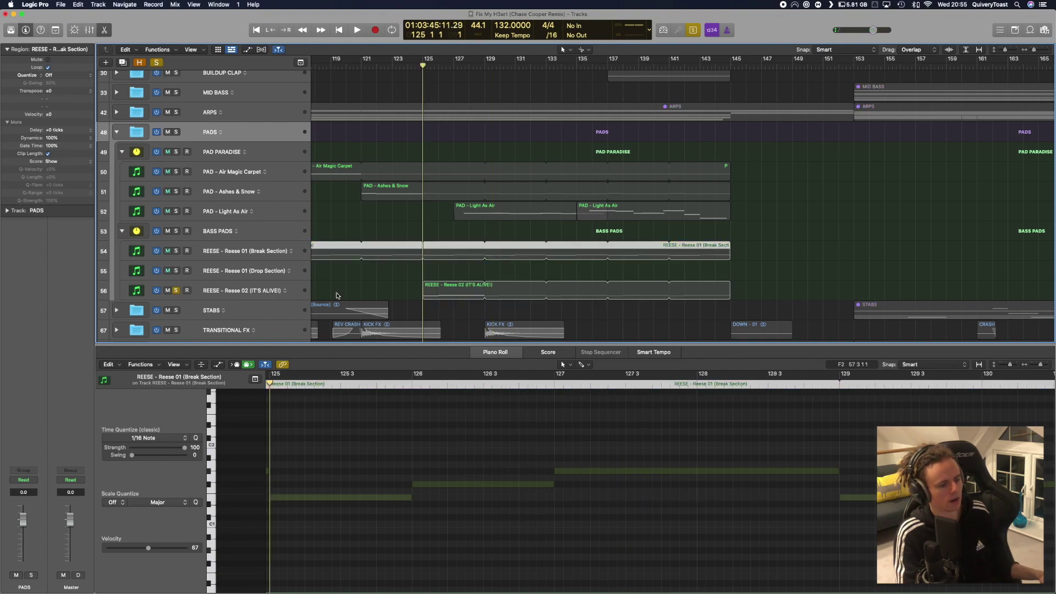
left_click(426, 286)
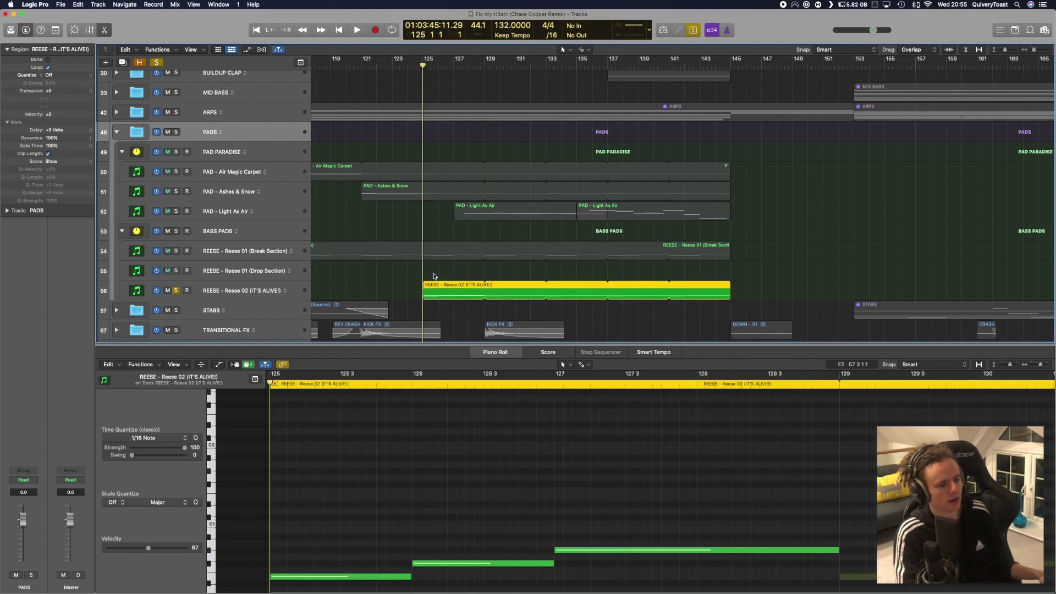
left_click(266, 295)
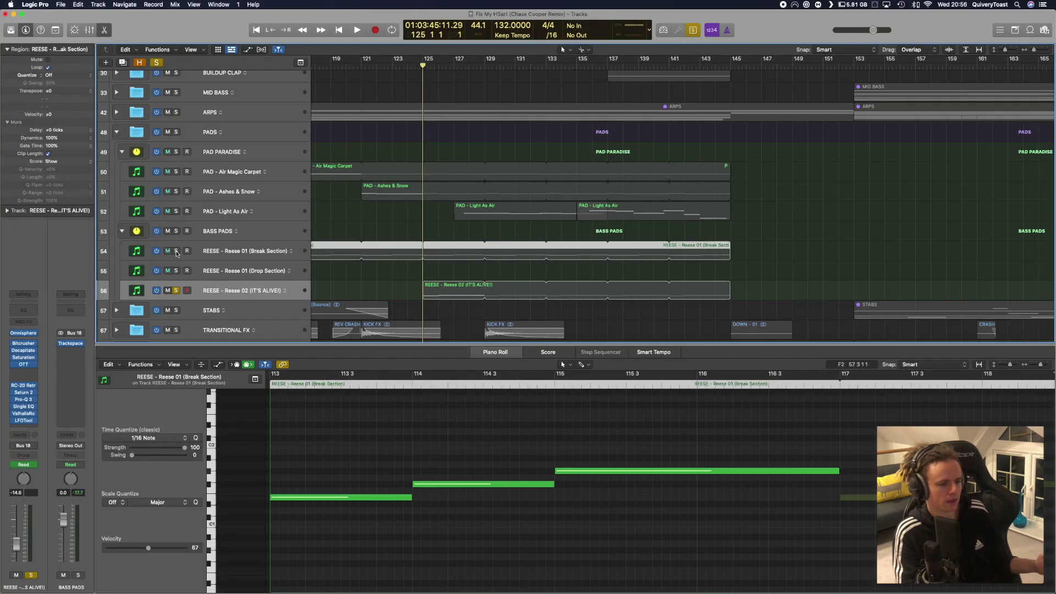
Step: Audition both the Reese 01 (Break Section) and Reese 02 (IT'S ALIVE!) layers from bar 125, and dismiss the System Overload alert
left_click(177, 251)
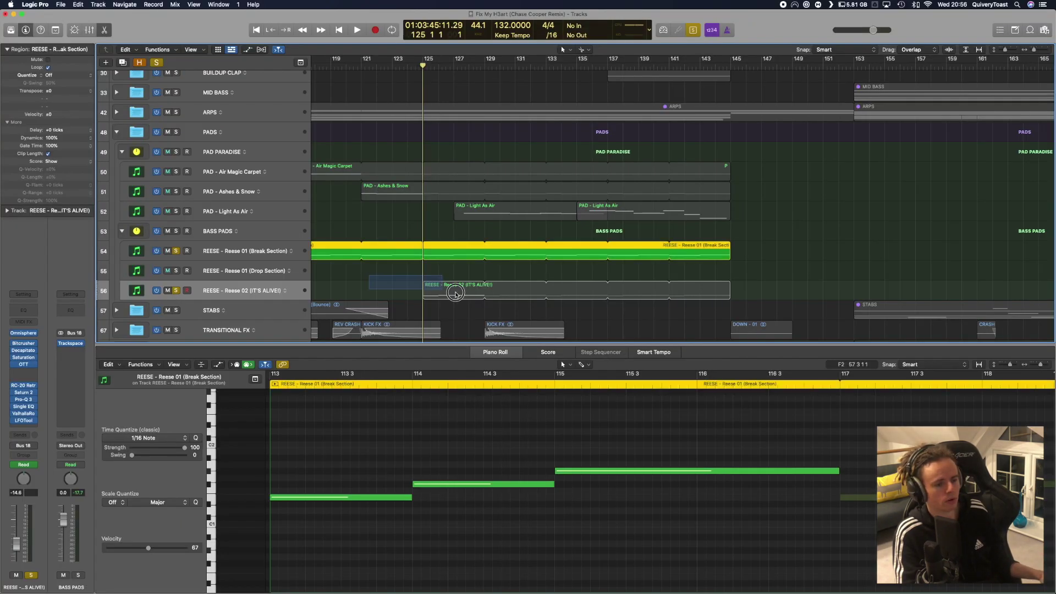
left_click(434, 289, "shift")
key("space")
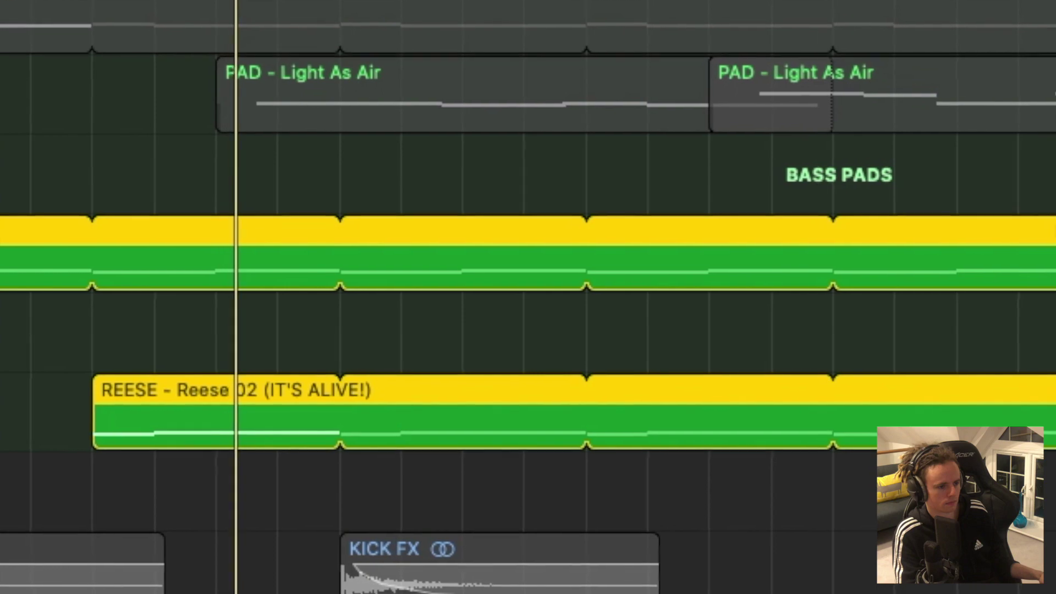
key("m")
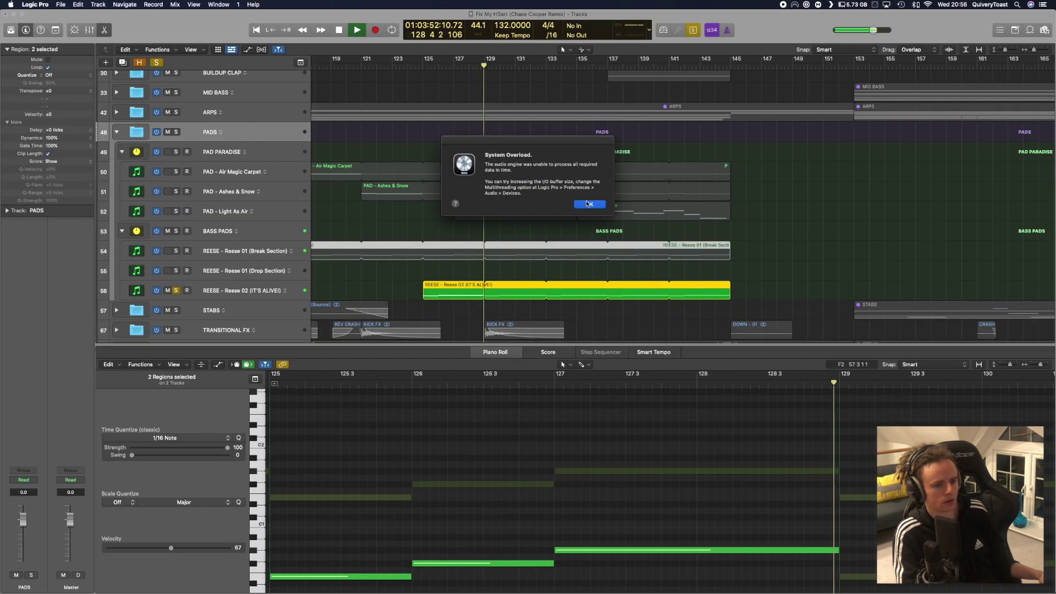
key("Return")
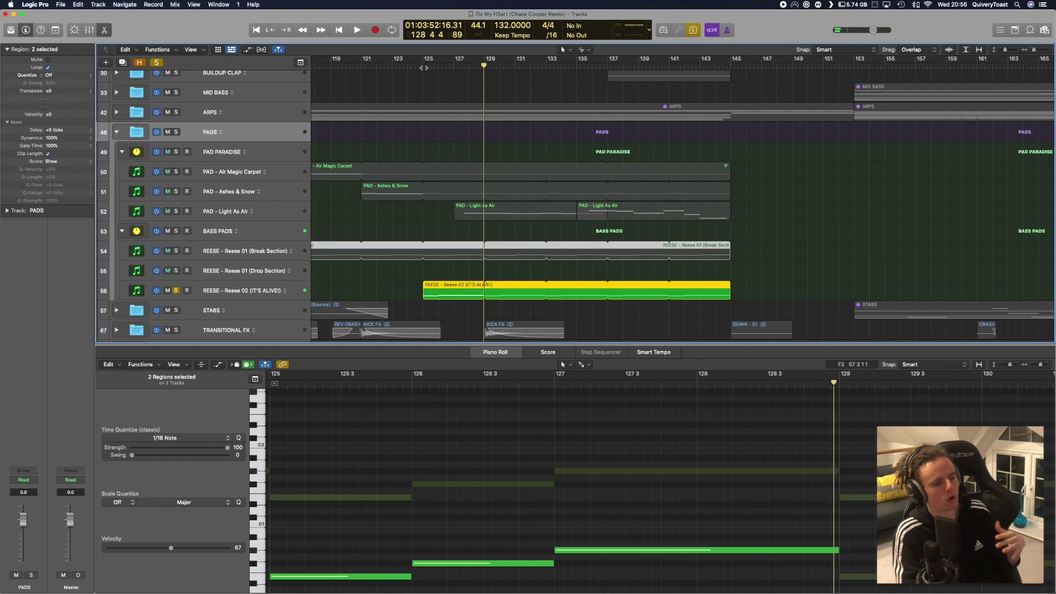
Step: Select the three PAD PARADISE layers' regions, solo the PAD PARADISE group, and select the PAD - Air Magic Carpet region
left_click_drag(401, 165, 407, 215)
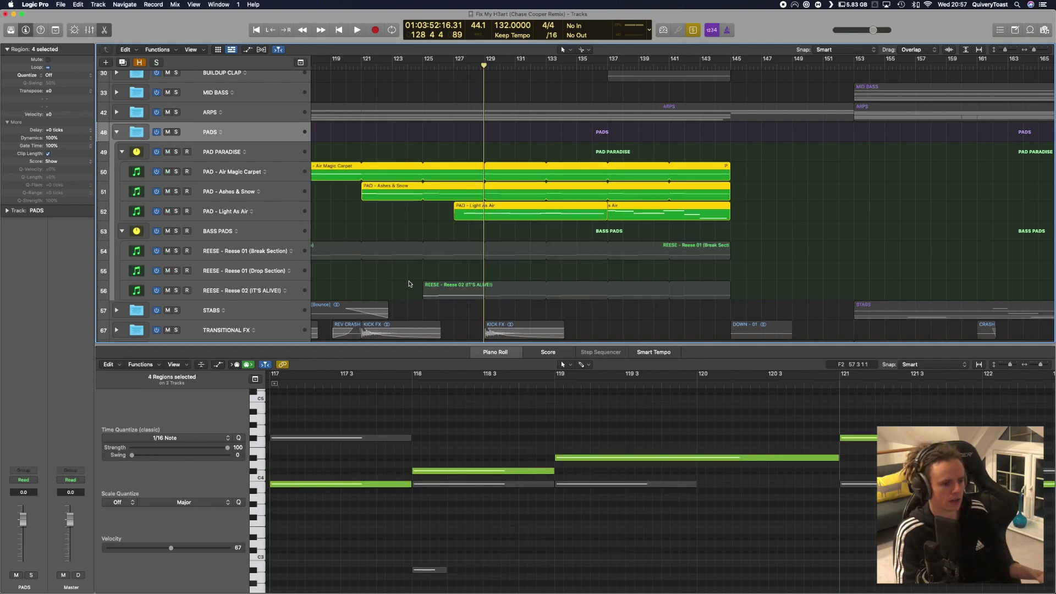
left_click(422, 283)
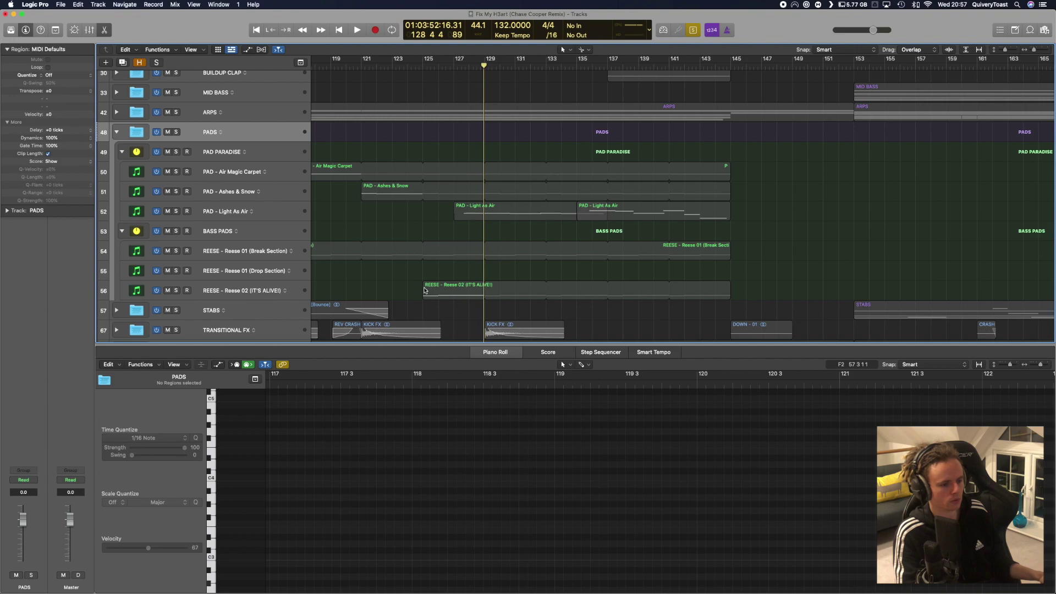
left_click(474, 252)
left_click(421, 226)
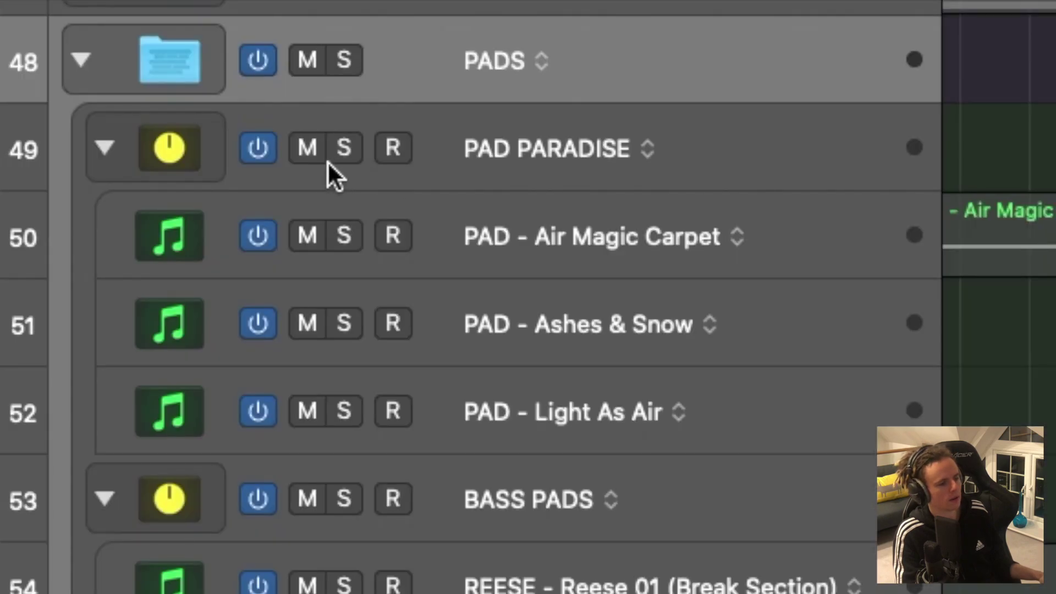
left_click(998, 237)
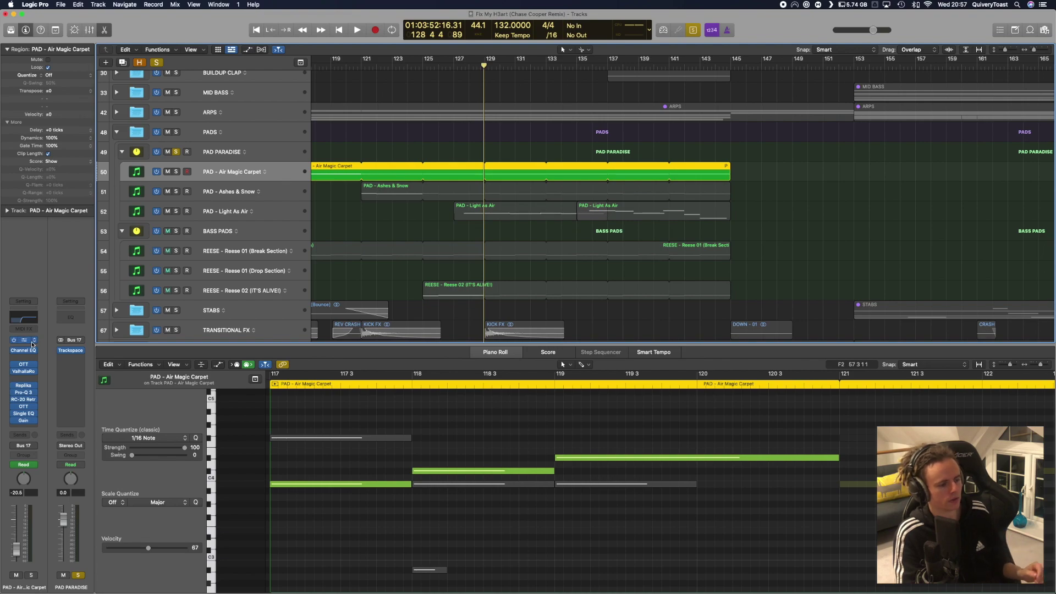
Step: Check the channel inserts of PAD - Ashes & Snow and PAD - Light As Air, and return to PAD - Air Magic Carpet
key("Down")
key("Down")
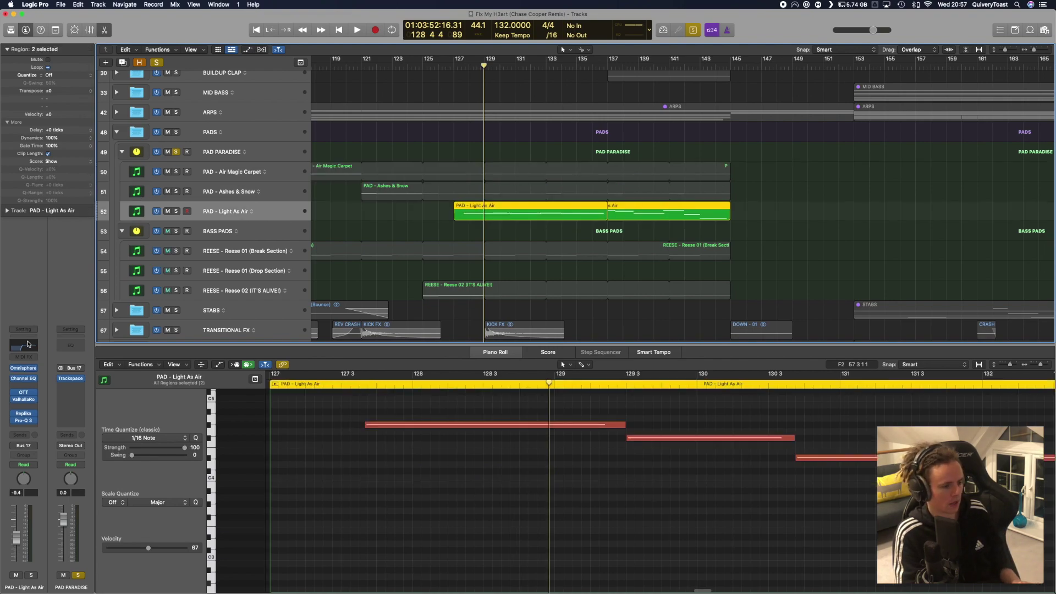
left_click(301, 174)
scroll(404, 139, "left", 2)
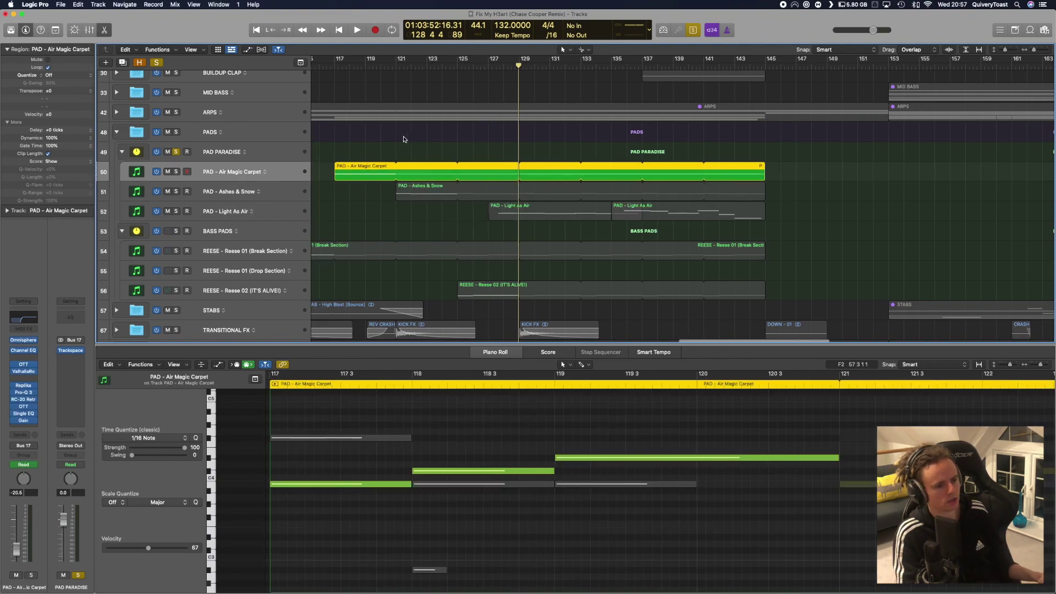
Step: Place the playhead at bar 124 and check the ValhallaRoom and Replika inserts on PAD - Air Magic Carpet
left_click(404, 139)
left_click(501, 170)
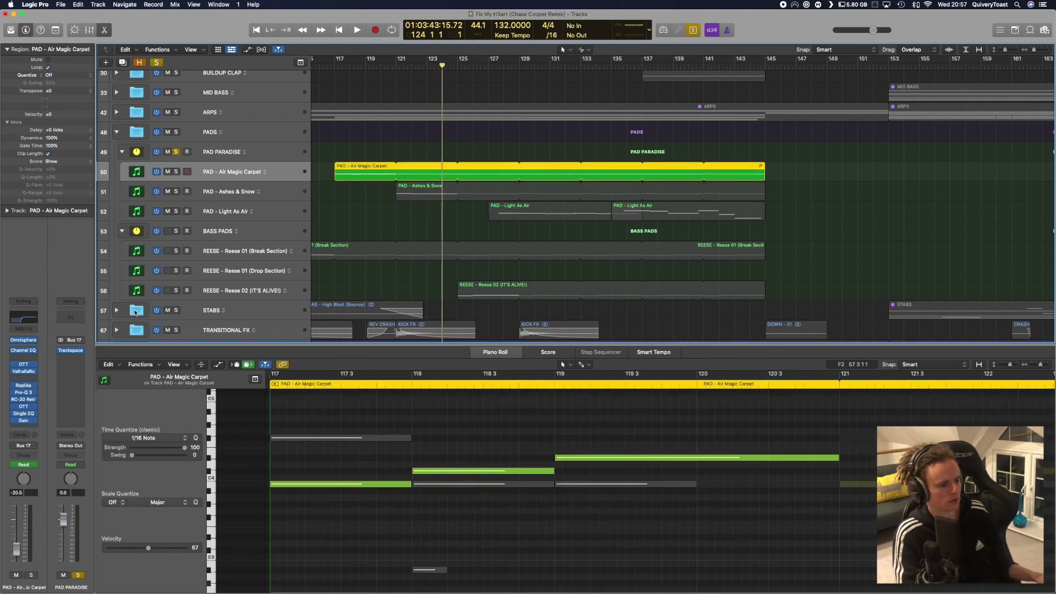
left_click(27, 372)
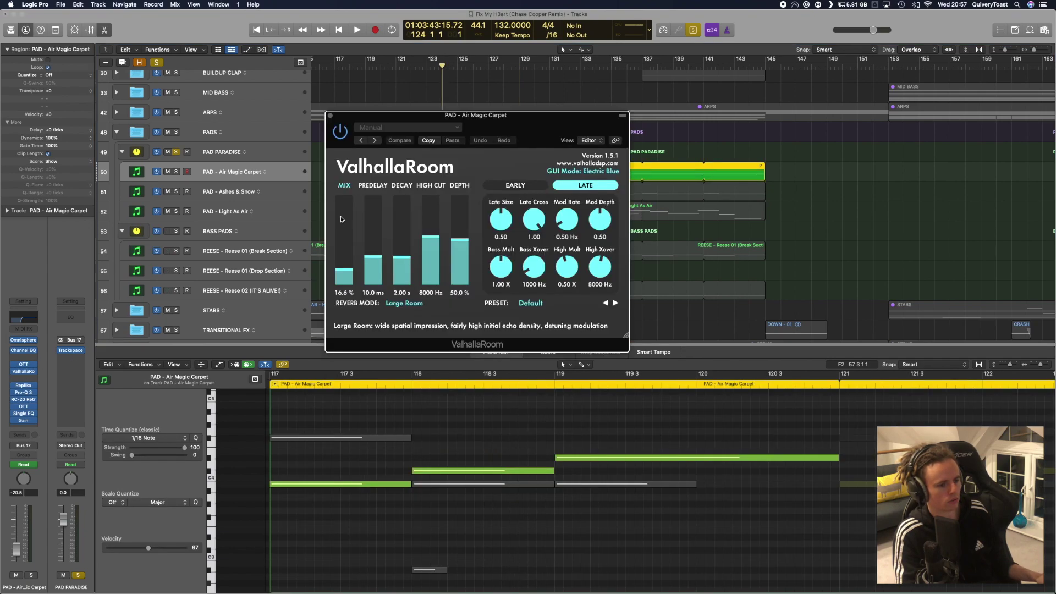
left_click(332, 116)
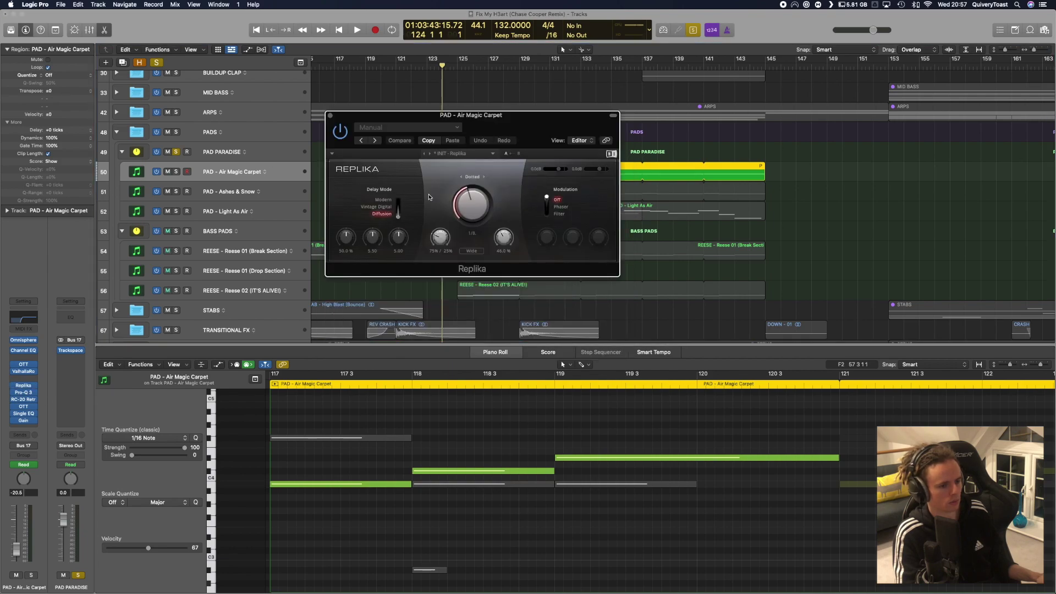
left_click(331, 117)
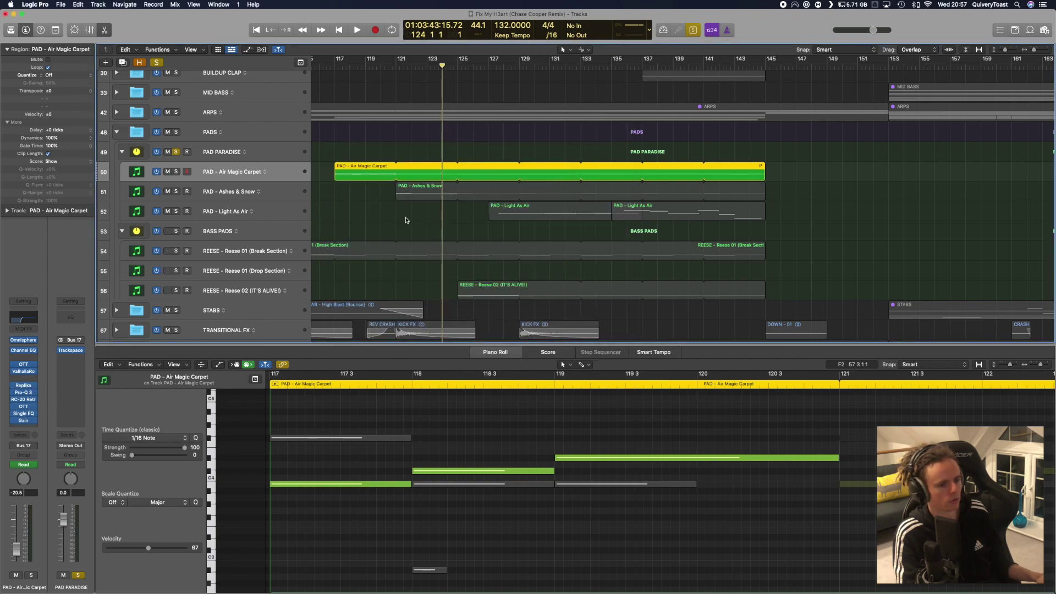
Step: Solo the PAD - Air Magic Carpet track and audition the layer on its own
left_click(407, 217)
scroll(418, 207, "right", 2)
left_click(515, 172)
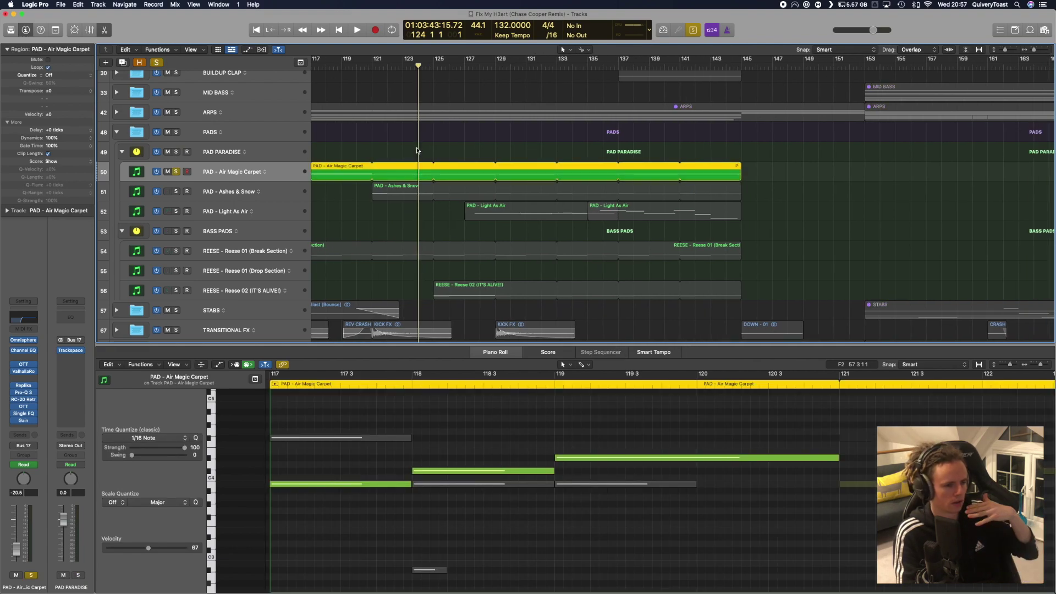
scroll(418, 160, "right", 3)
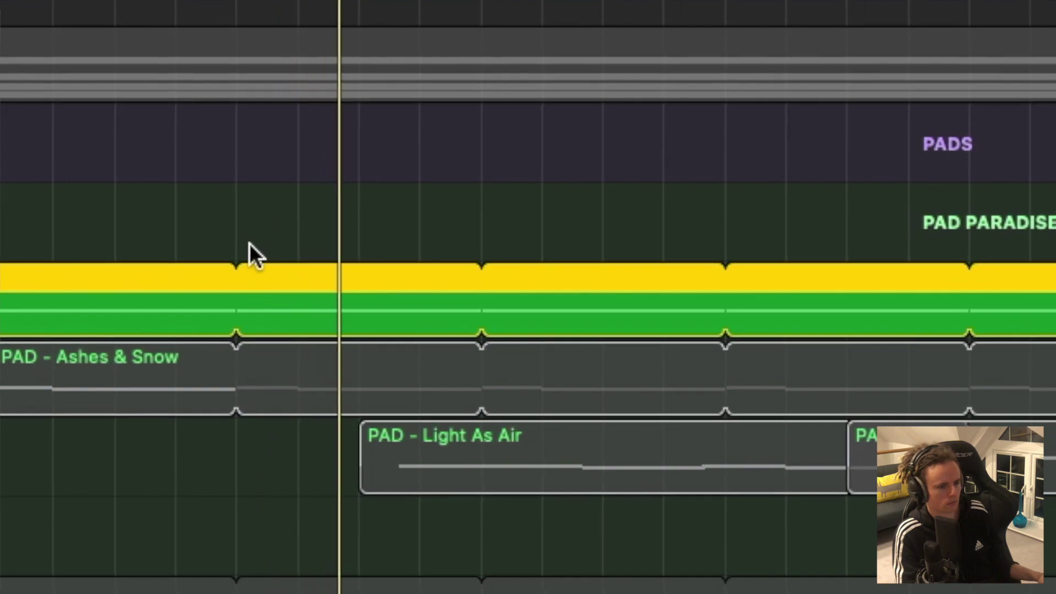
scroll(250, 243, "right", 5)
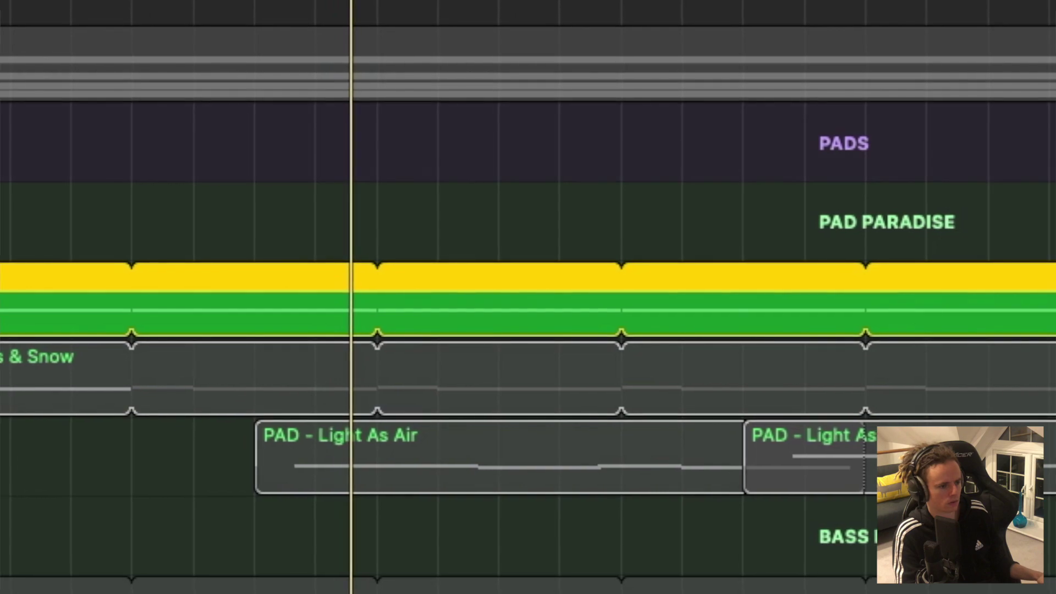
Step: Select the PAD - Ashes & Snow region and audition the layer from bar 125
key("Down")
key("shift+Home")
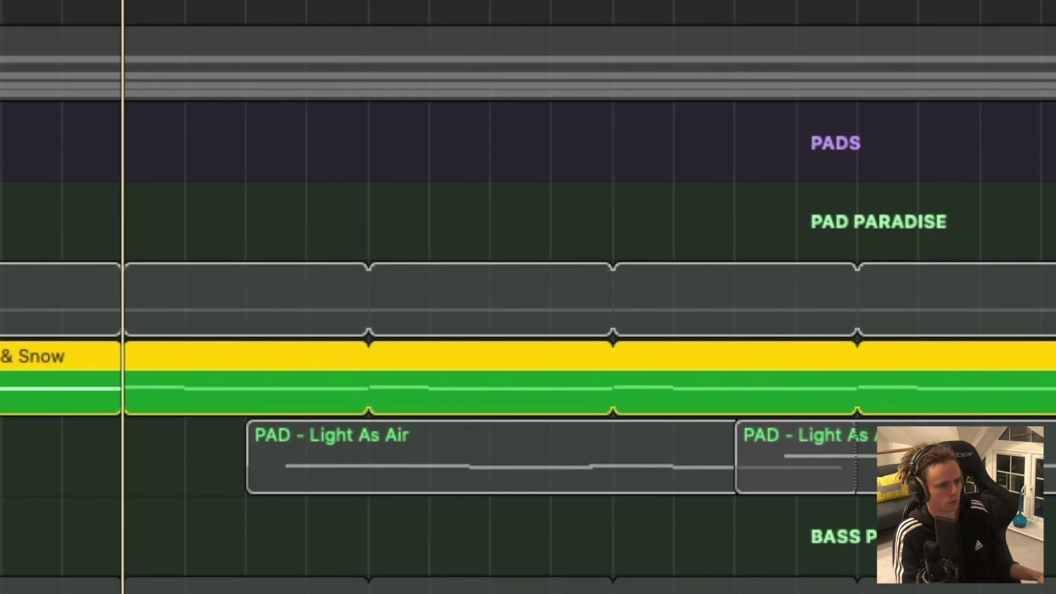
left_click(107, 420)
left_click(88, 364)
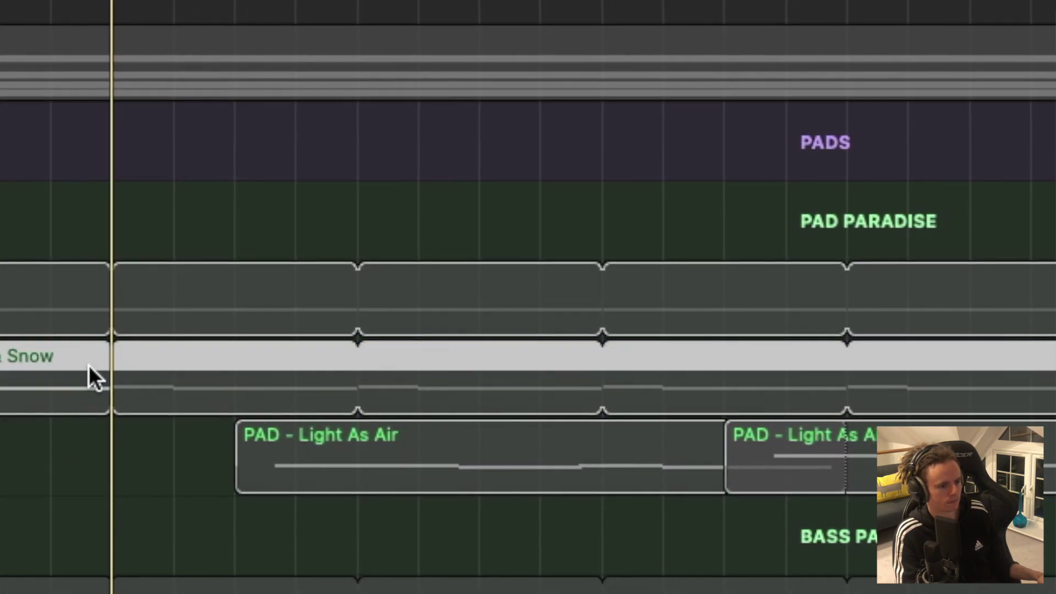
key("space")
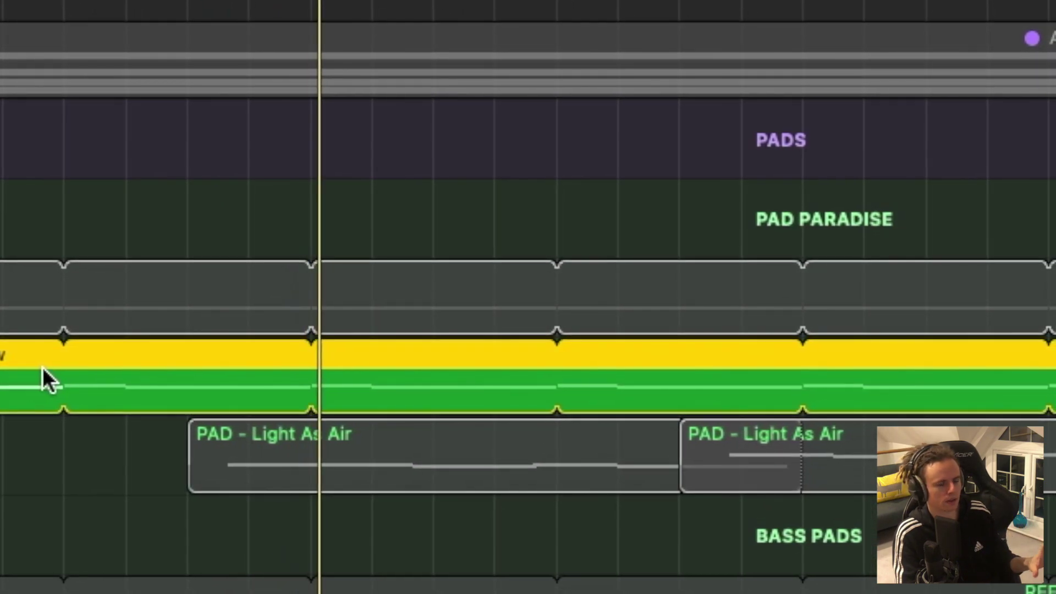
Step: Audition the PAD - Light As Air layer, followed by all three PAD PARADISE layers together
left_click(208, 489)
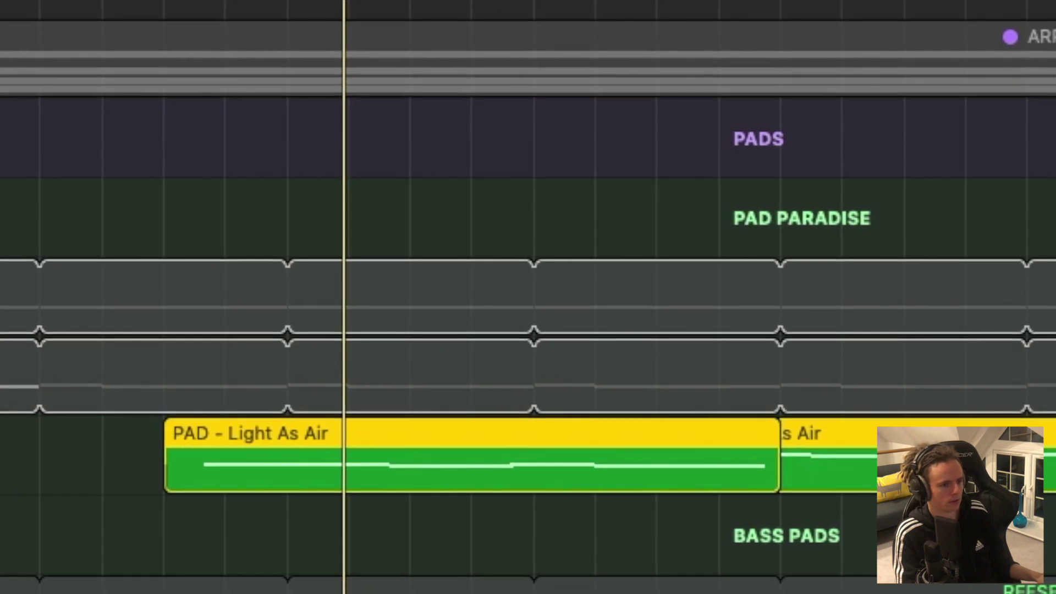
left_click(85, 364)
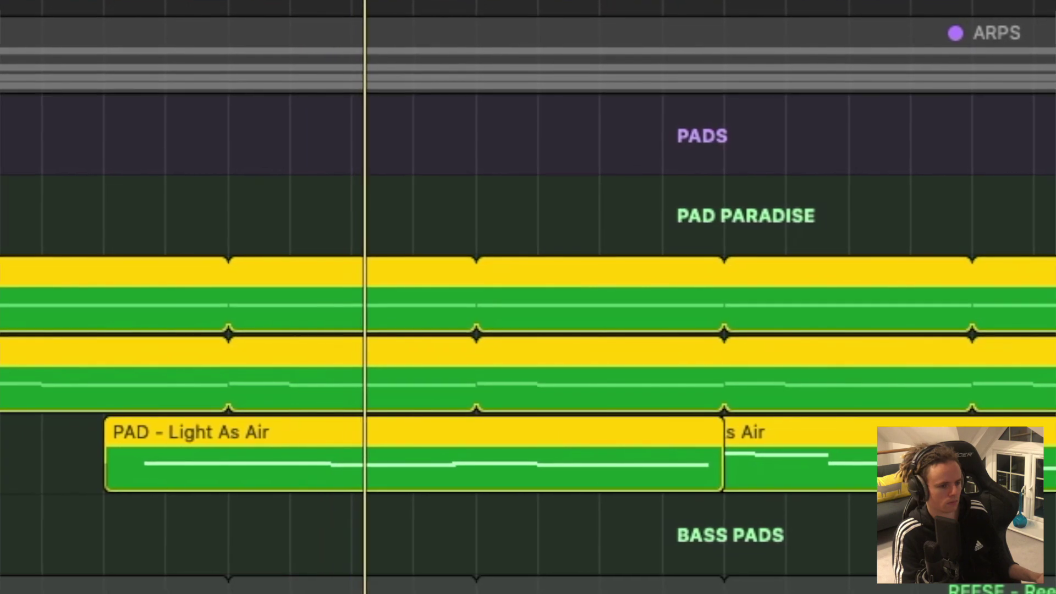
key("m")
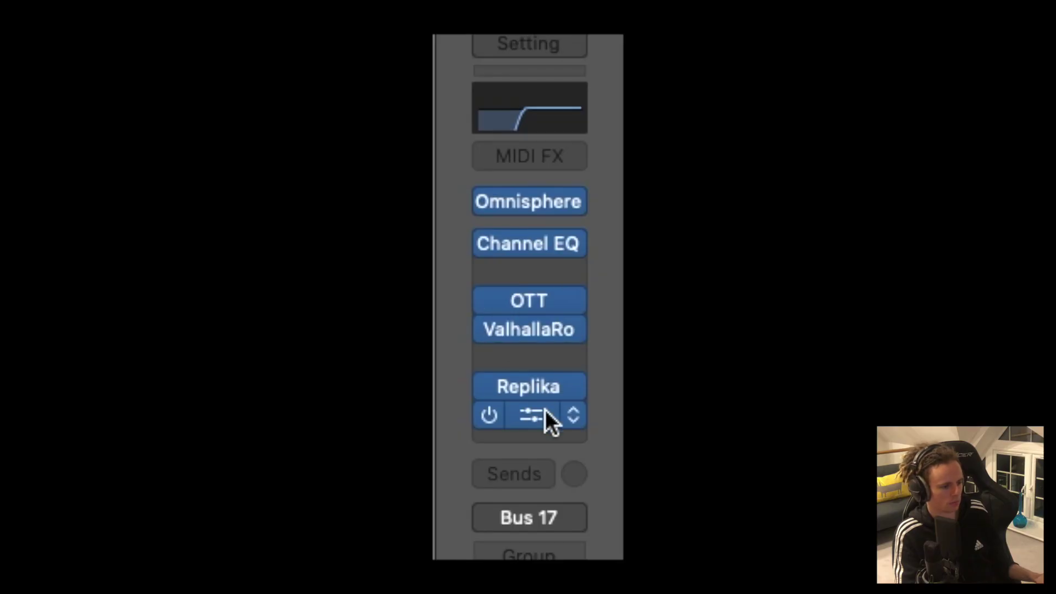
Step: Check the Replika insert on PAD - Light As Air, and solo the PADS folder to audition the pad and reese regions together
left_click(524, 391)
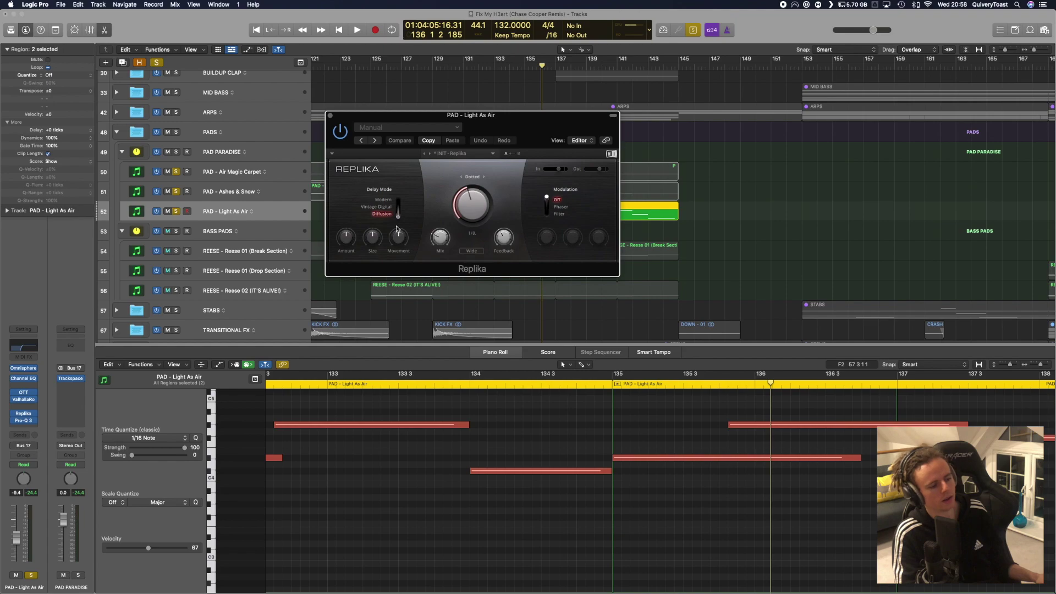
key("super+w")
key("super+Left")
left_click_drag(611, 195, 371, 126)
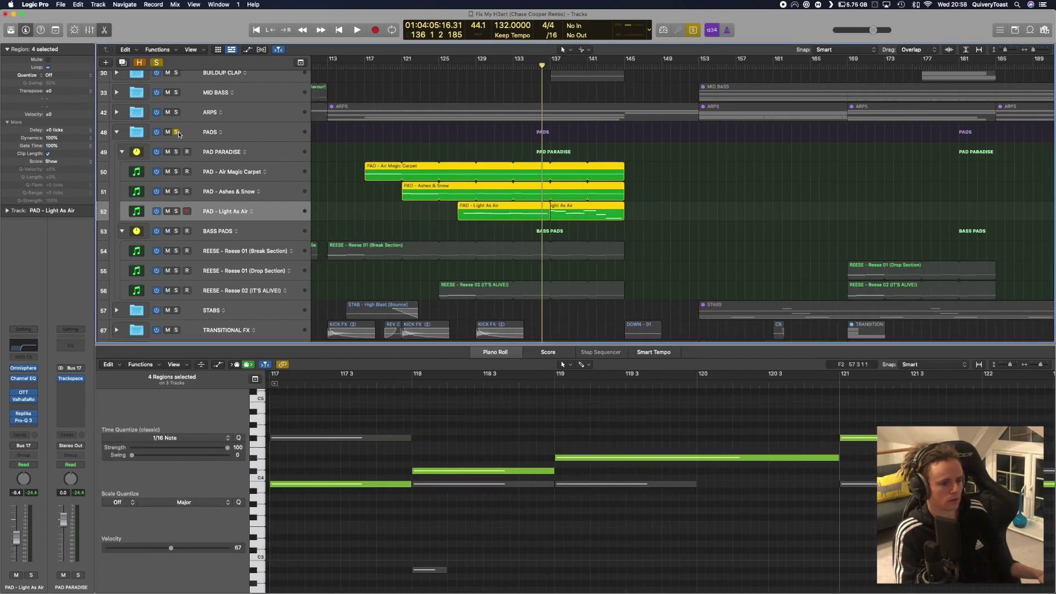
left_click(440, 141)
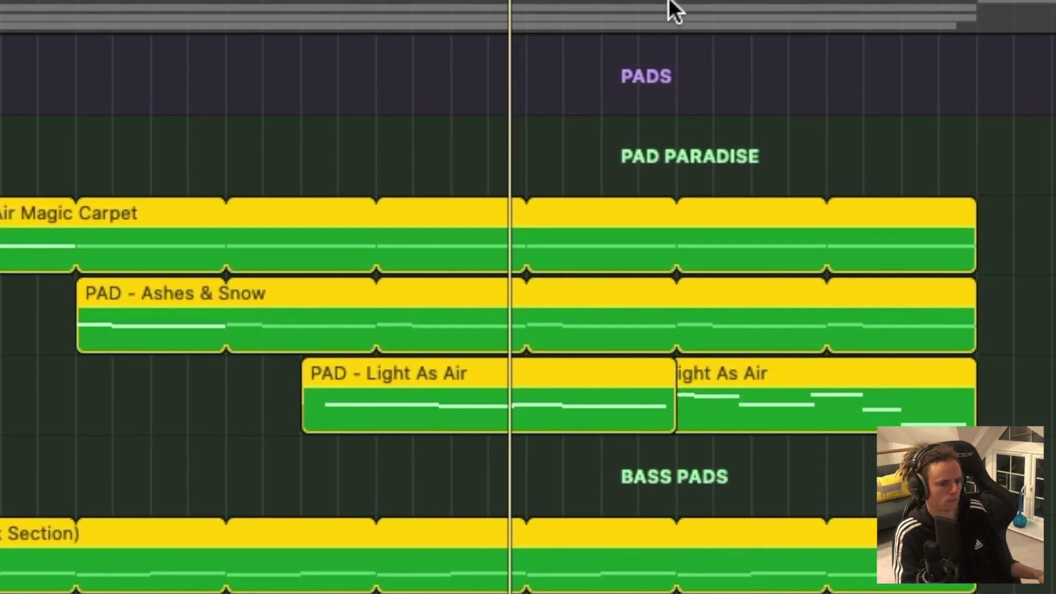
key("super+a")
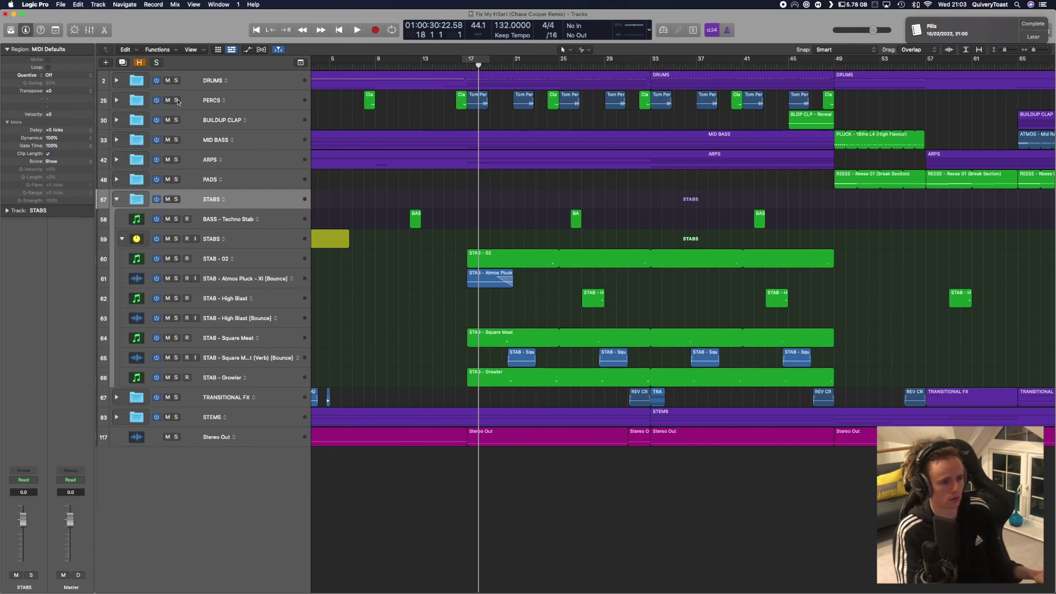
Step: Solo the BASS - Techno Stab track and audition its region at bar 12
key("super+Right")
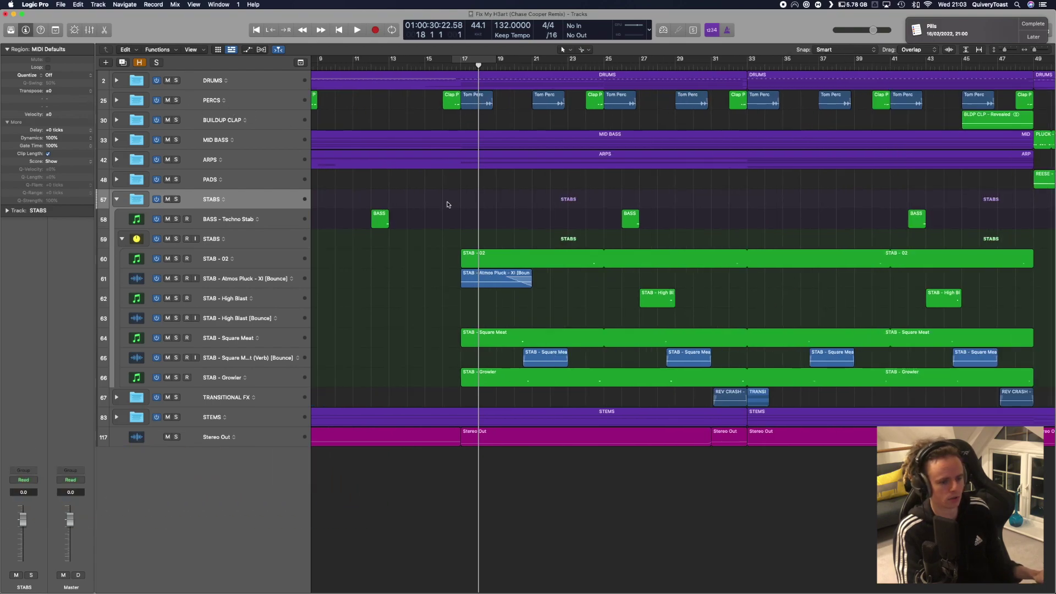
left_click(176, 238)
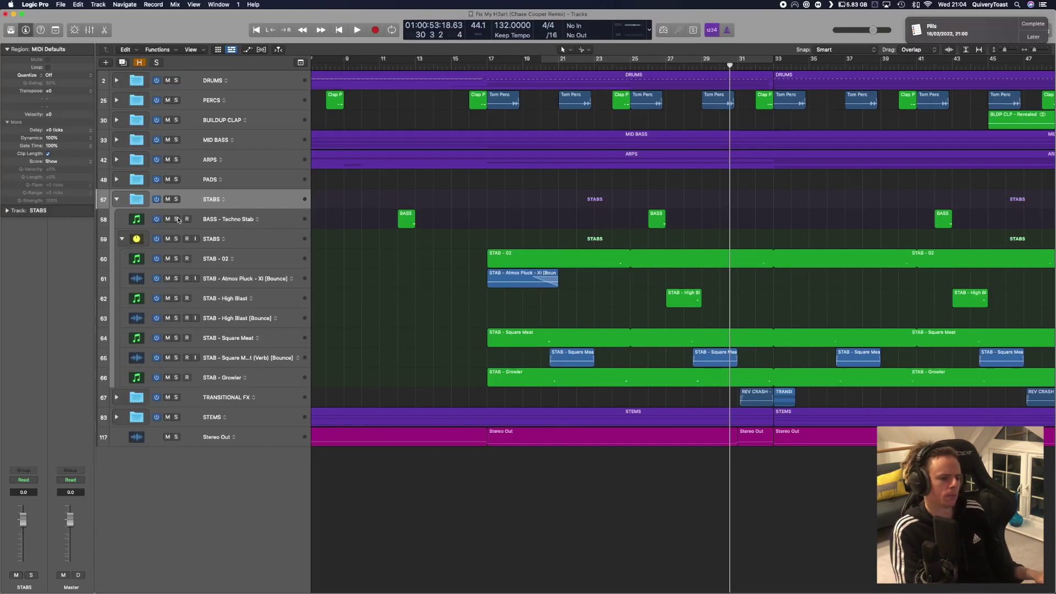
left_click(274, 219)
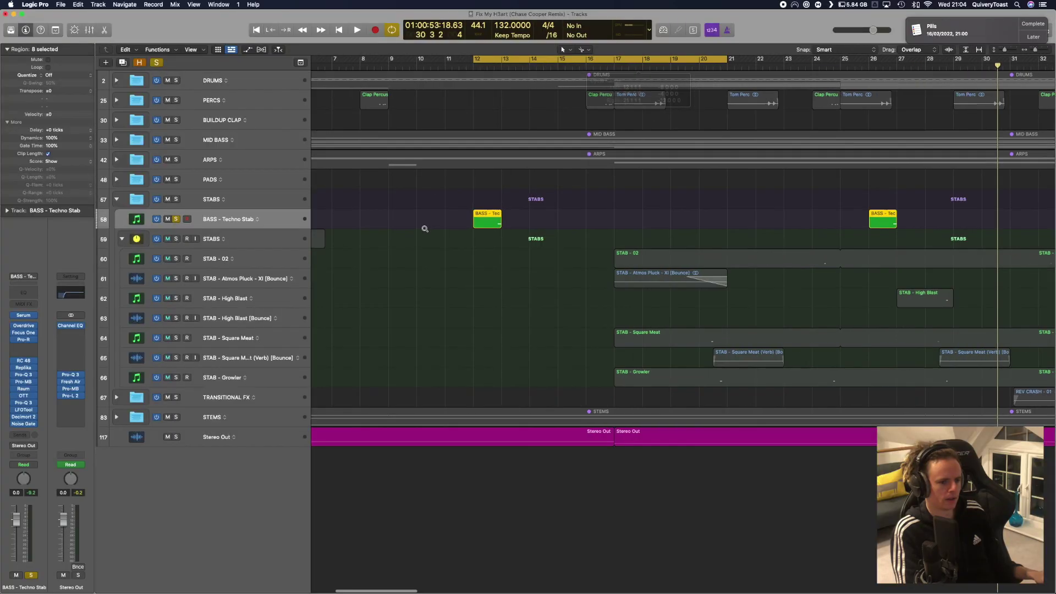
left_click(253, 200)
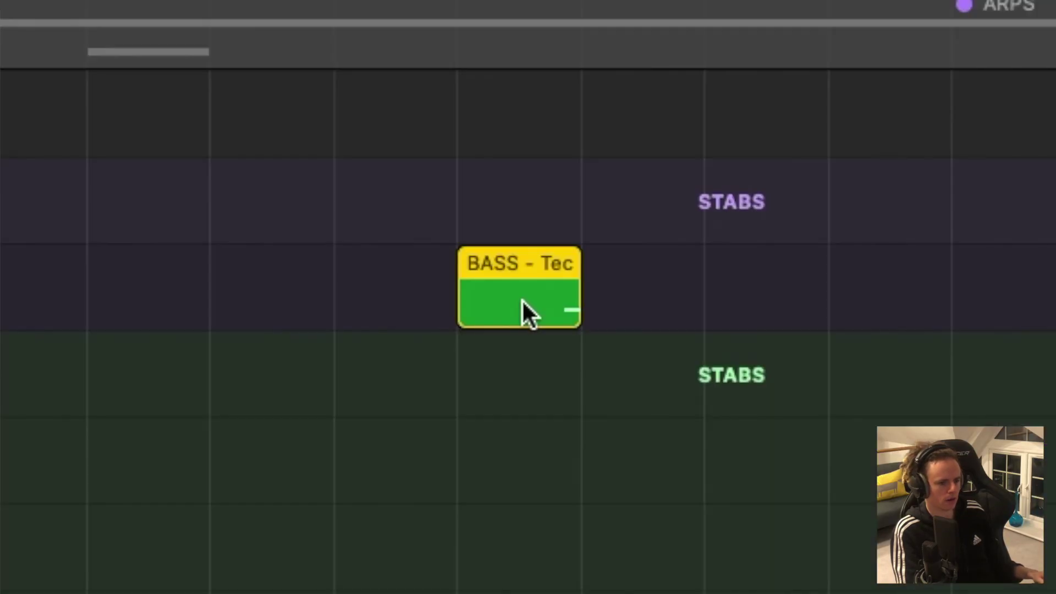
key("shift+space")
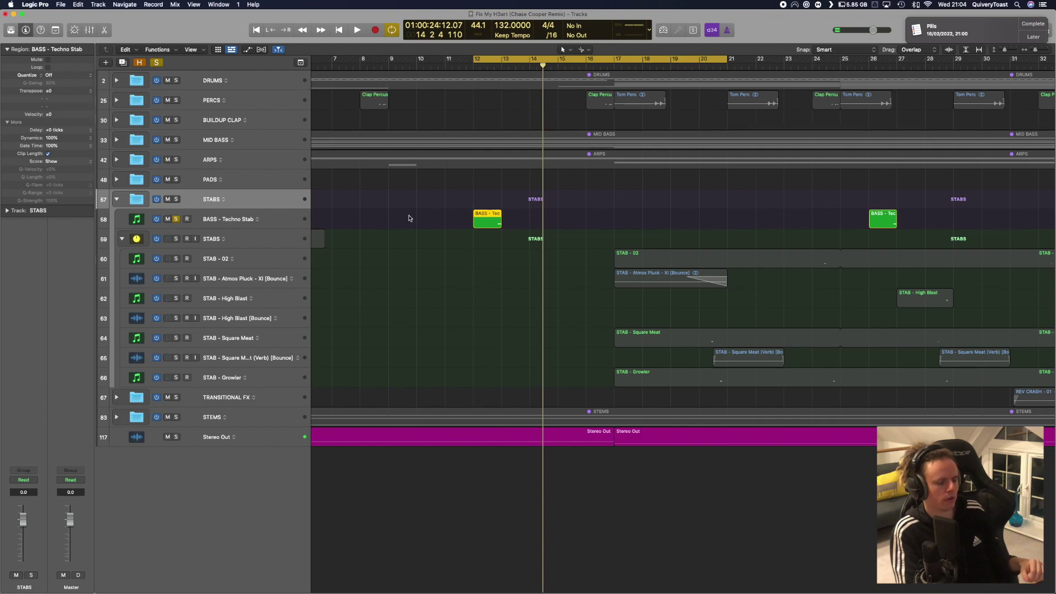
Step: Examine the Replika, Raum and Decimort 2 inserts on the BASS - Techno Stab track
left_click(278, 218)
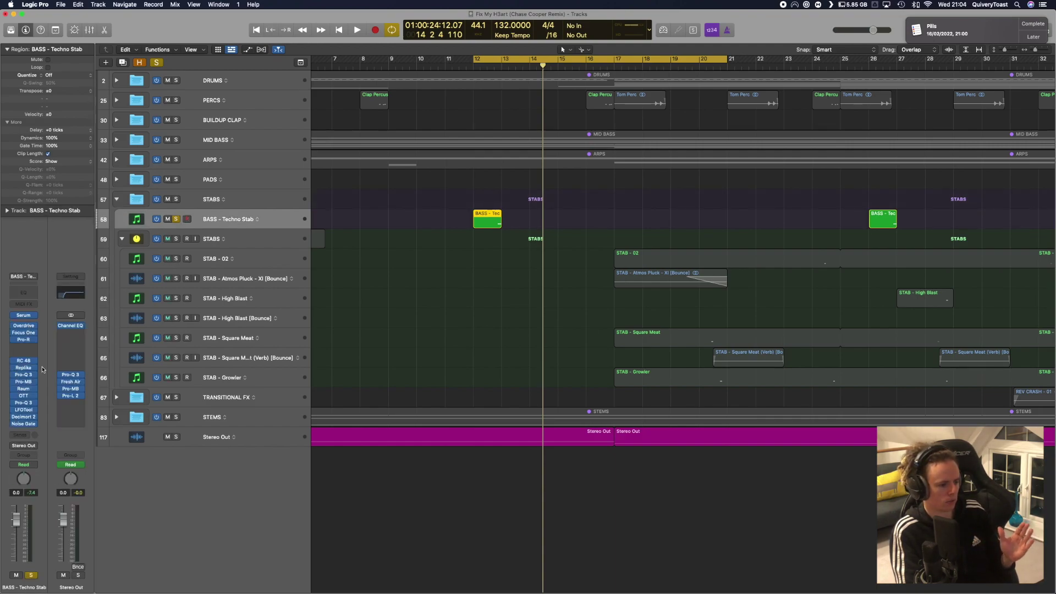
left_click(23, 368)
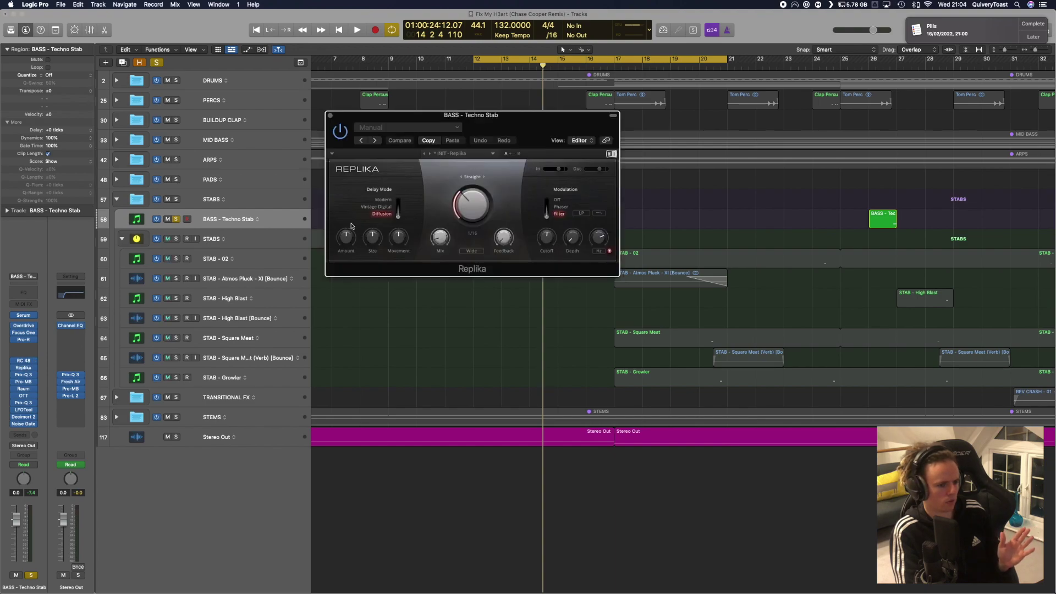
left_click(330, 116)
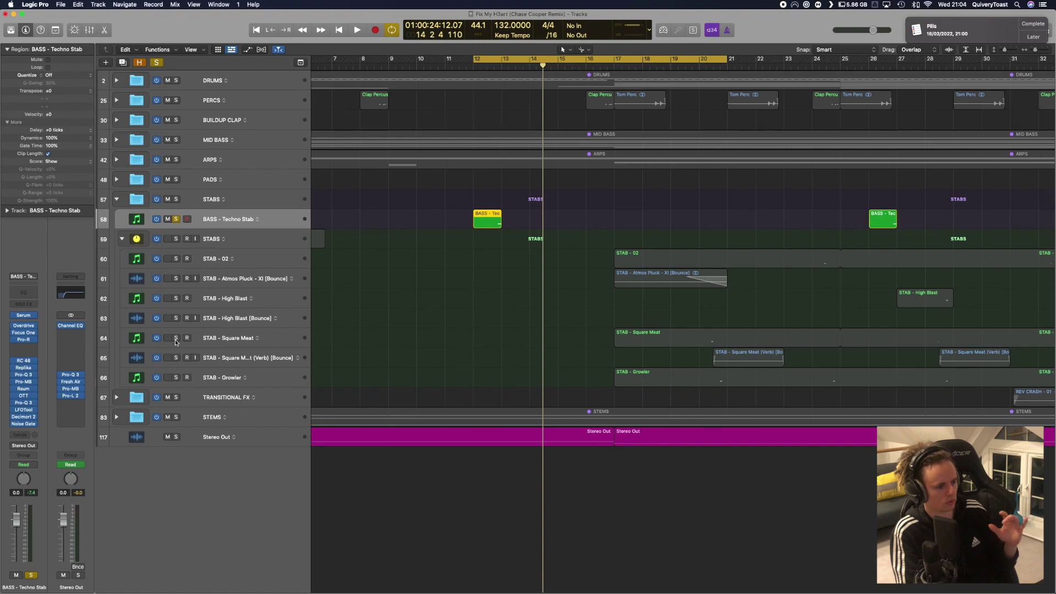
left_click(23, 389)
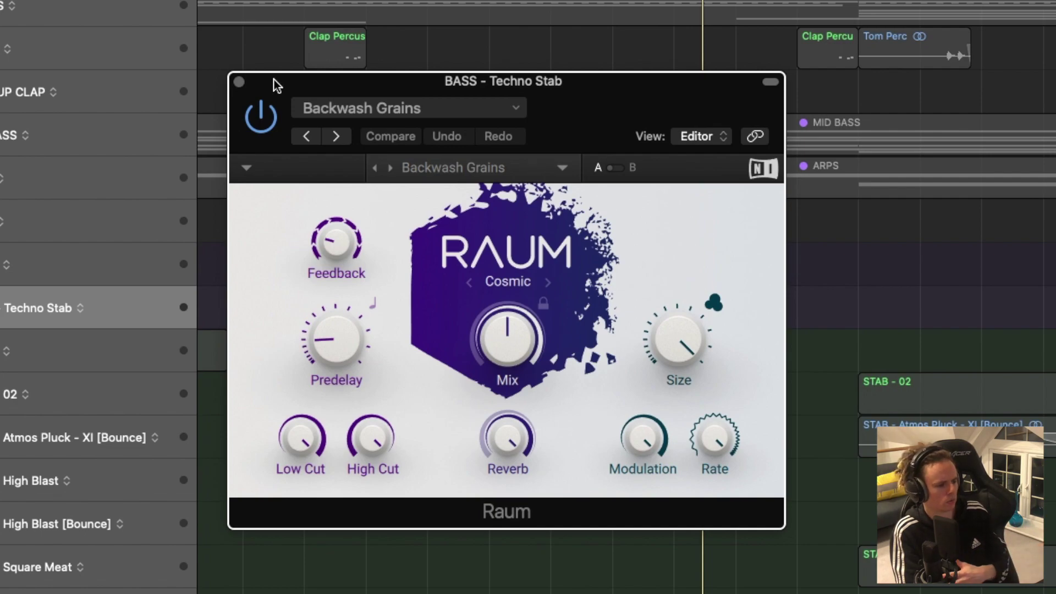
left_click(239, 82)
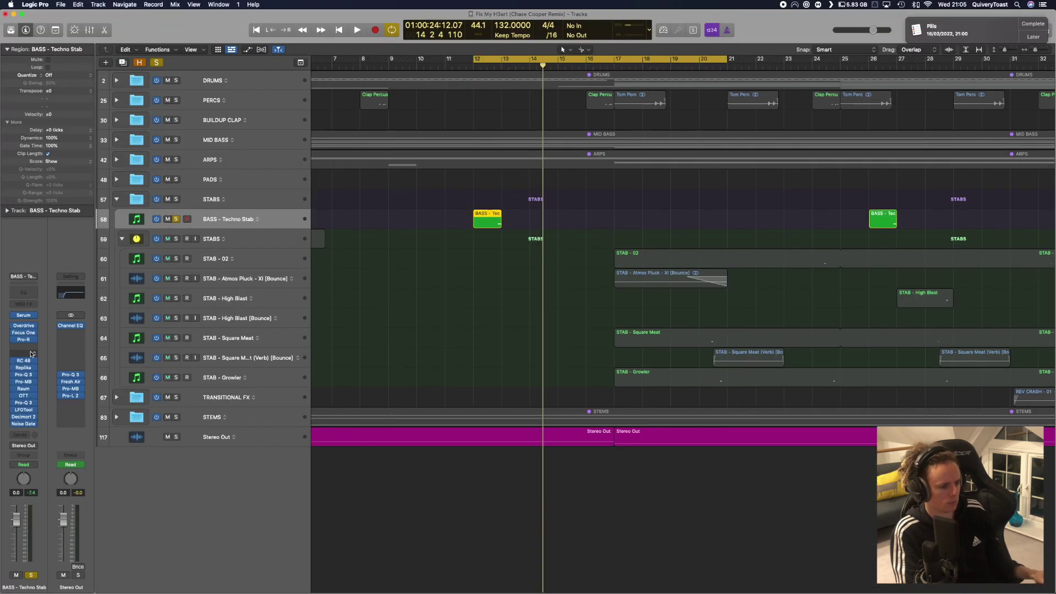
left_click(23, 416)
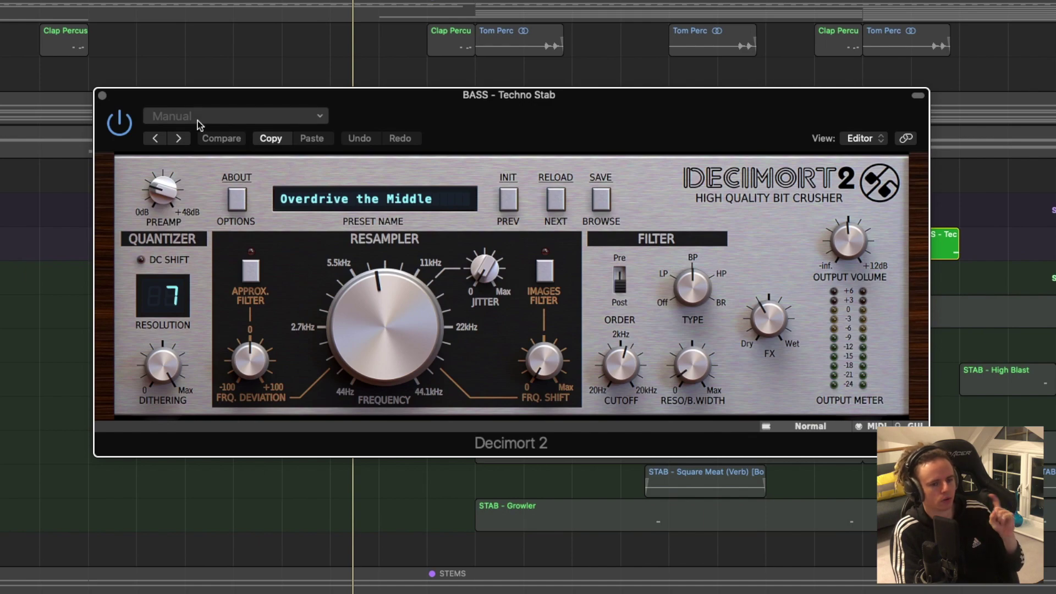
left_click(102, 95)
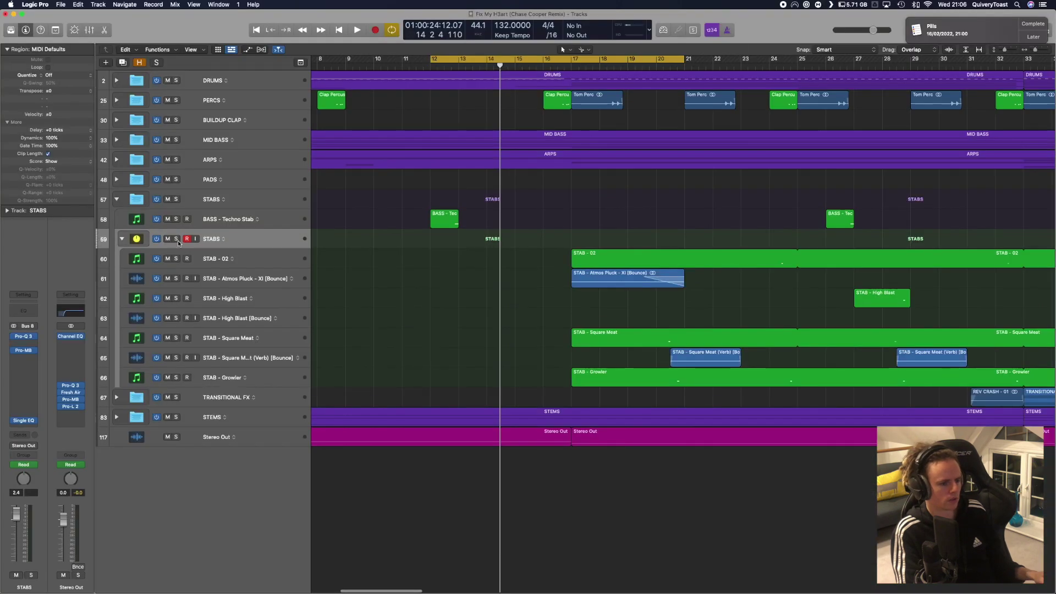
Step: Solo the STABS group, select the STAB - 02 track and place the playhead at bar 24
left_click(176, 238)
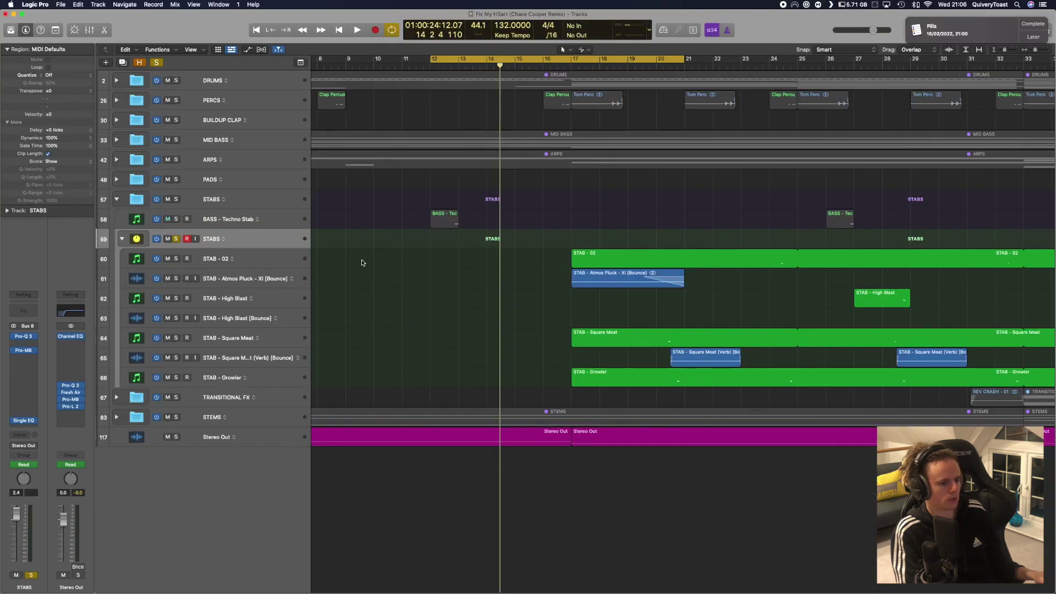
left_click(269, 266)
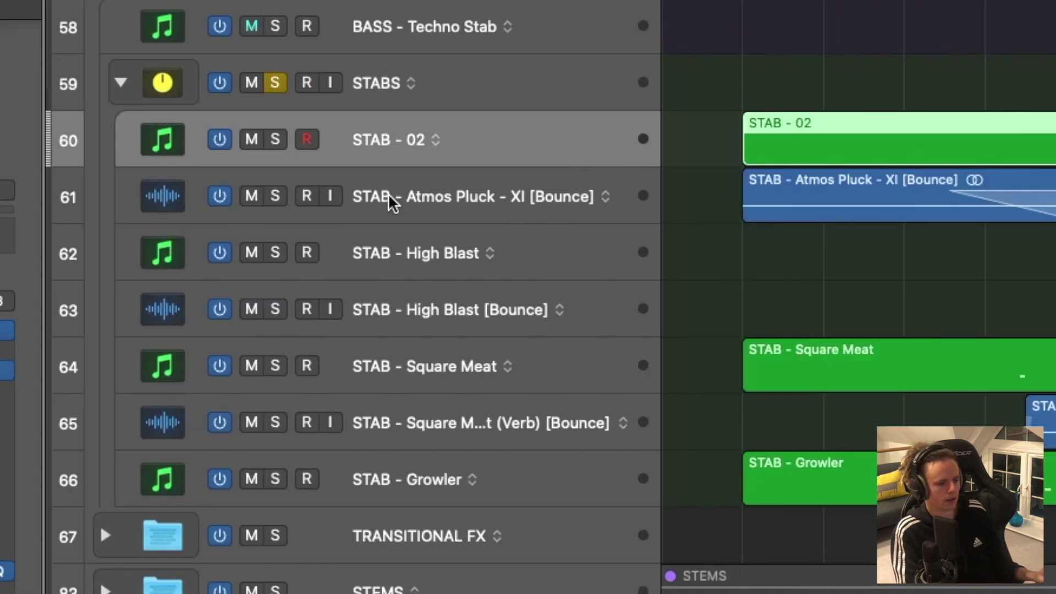
scroll(1045, 169, "right", 3)
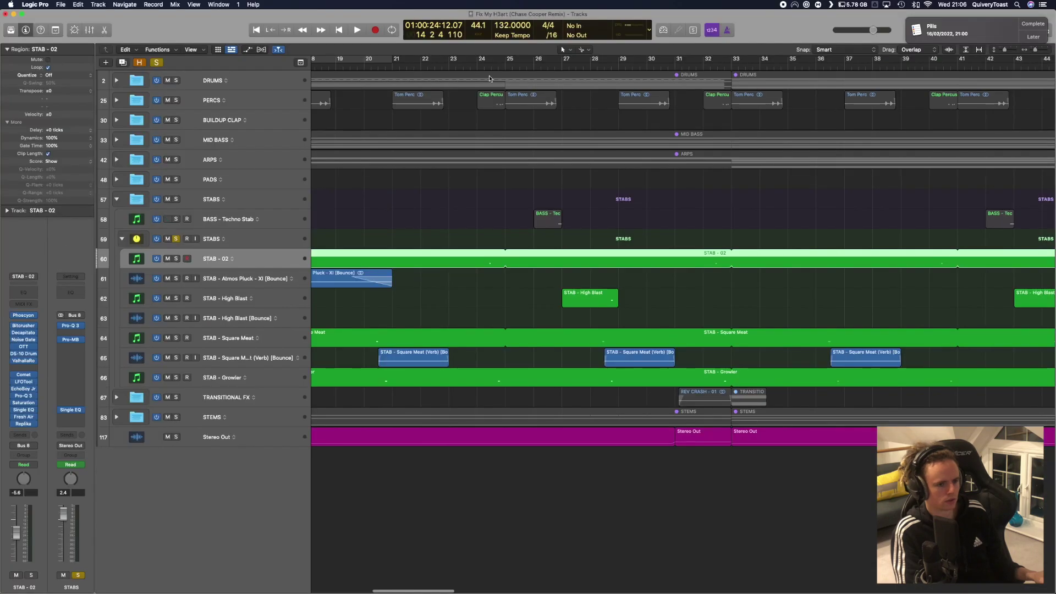
left_click(471, 66)
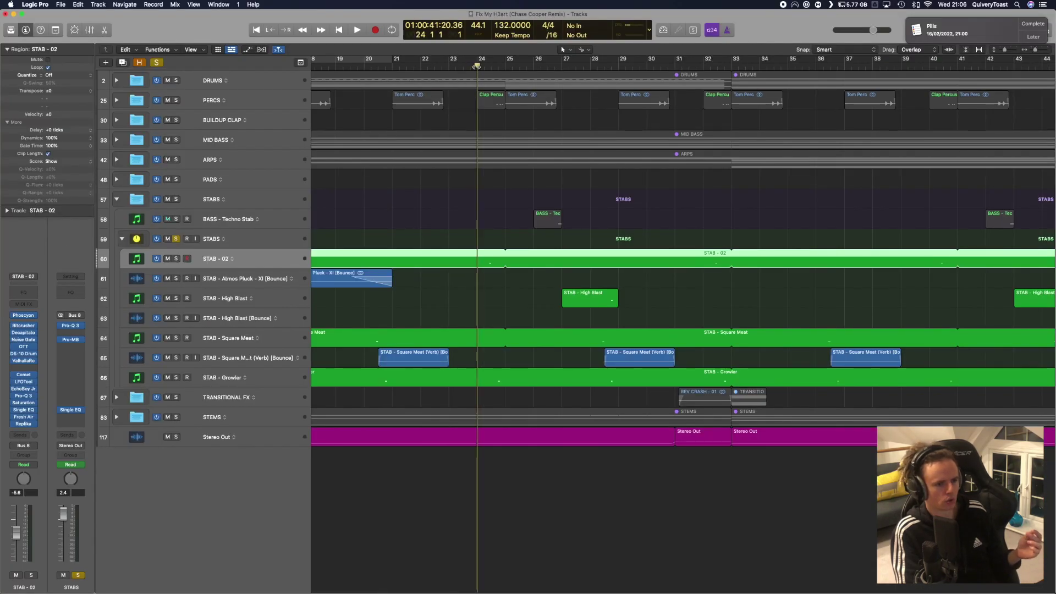
Step: Compare STAB - 02's dry Phoscyon sound with its insert chain from Bitcrusher to Replika
left_click(23, 315)
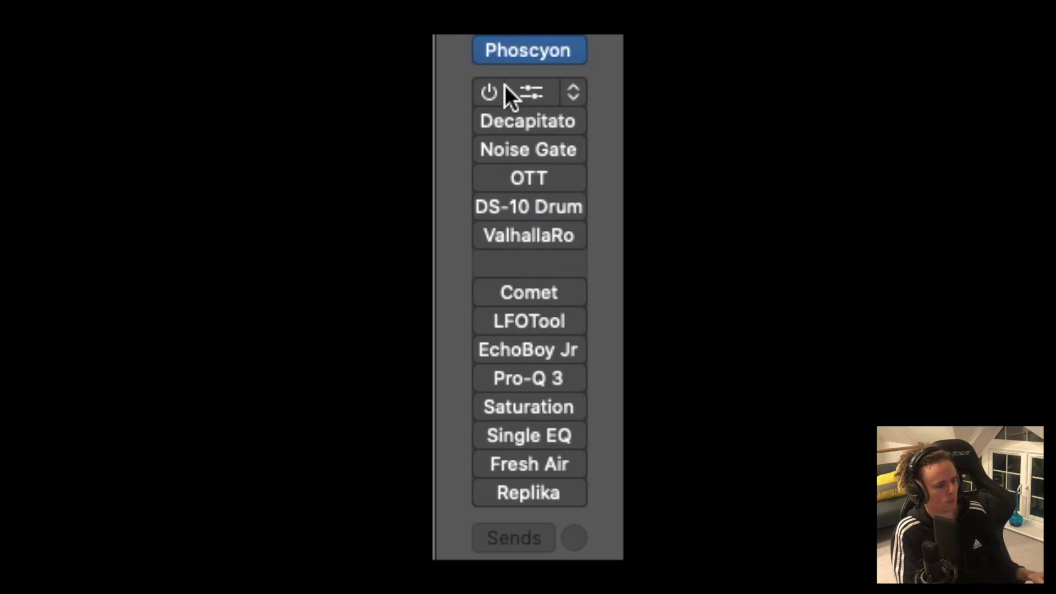
left_click_drag(488, 91, 566, 445)
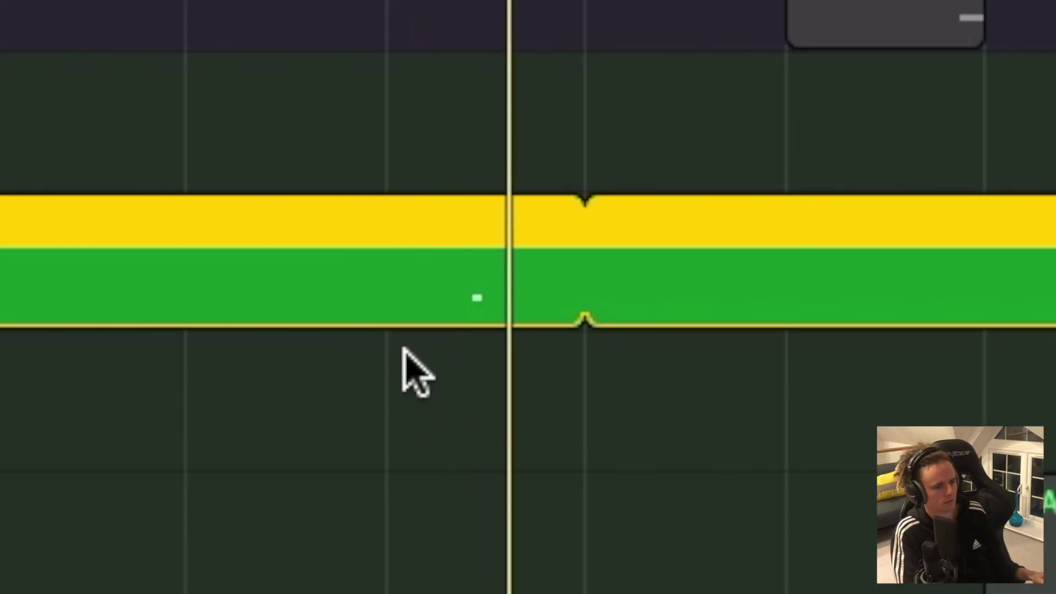
Step: Examine the Noise Gate, OTT and ValhallaRoom inserts on the STAB - 02 track with playback stopped
key("space")
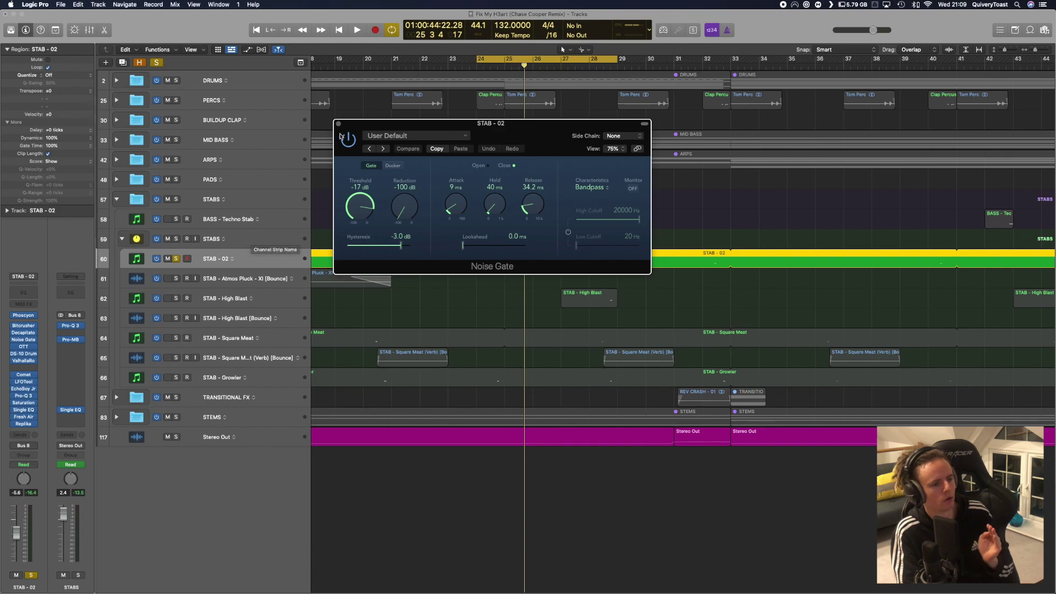
left_click(338, 123)
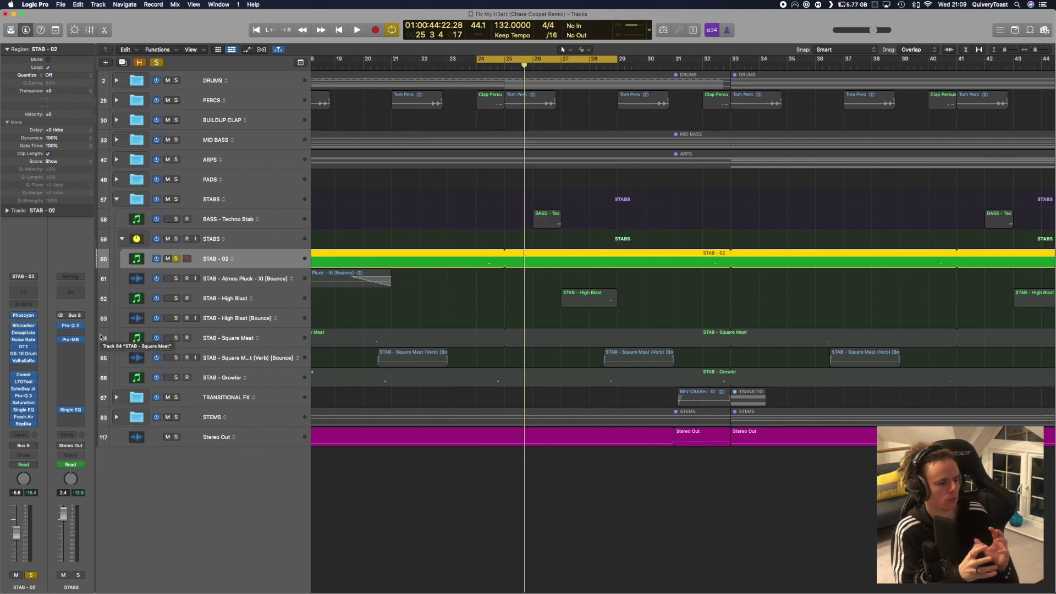
left_click(23, 346)
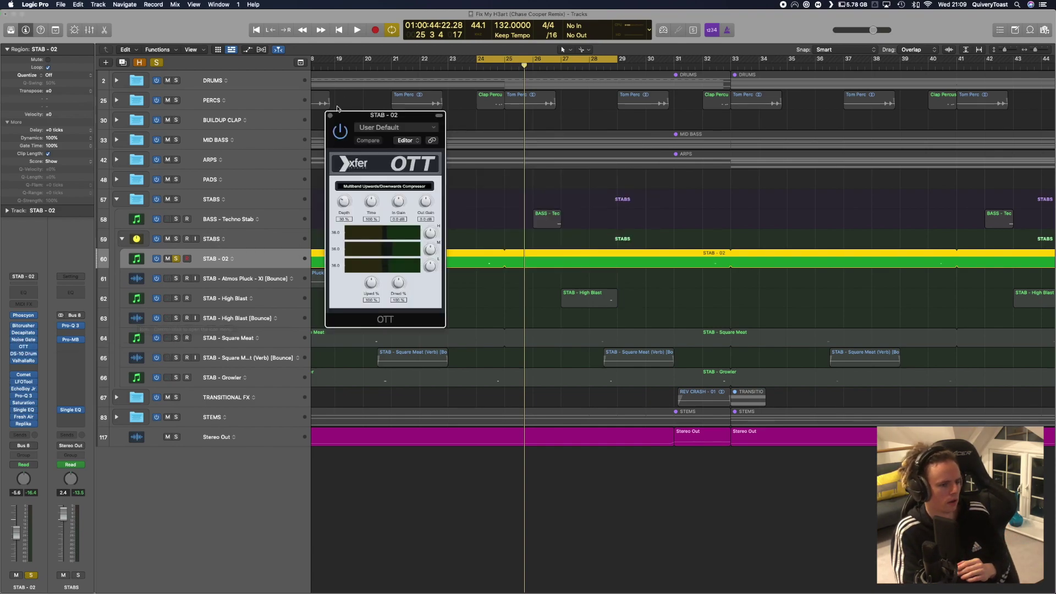
left_click(330, 116)
left_click(23, 360)
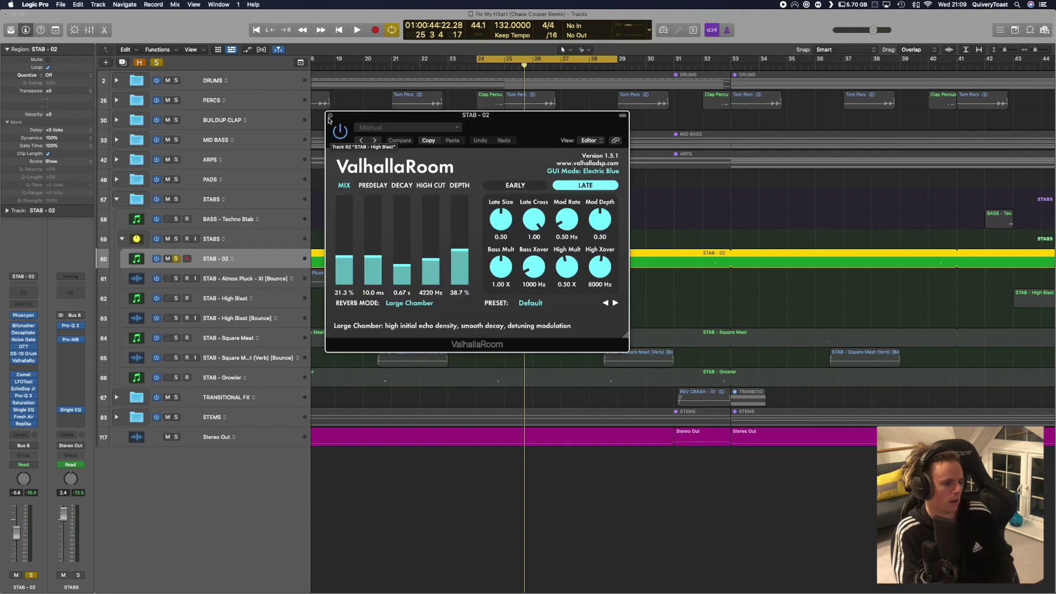
left_click(330, 116)
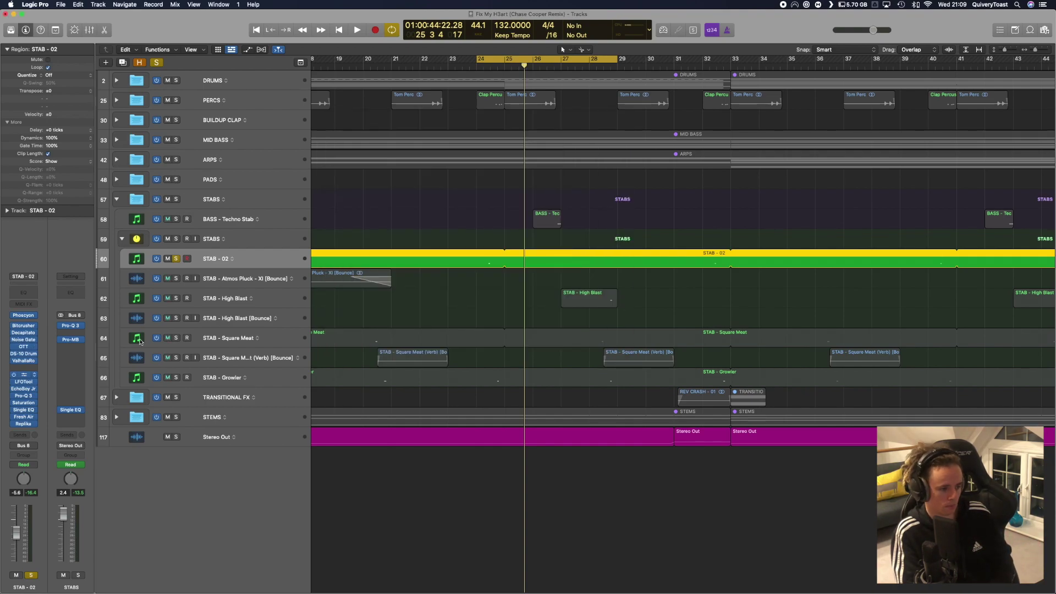
Step: Examine the Comet, LFOTool, EchoBoy Jr and Replika inserts on the STAB - 02 track
left_click(23, 375)
left_click(330, 117)
left_click(23, 382)
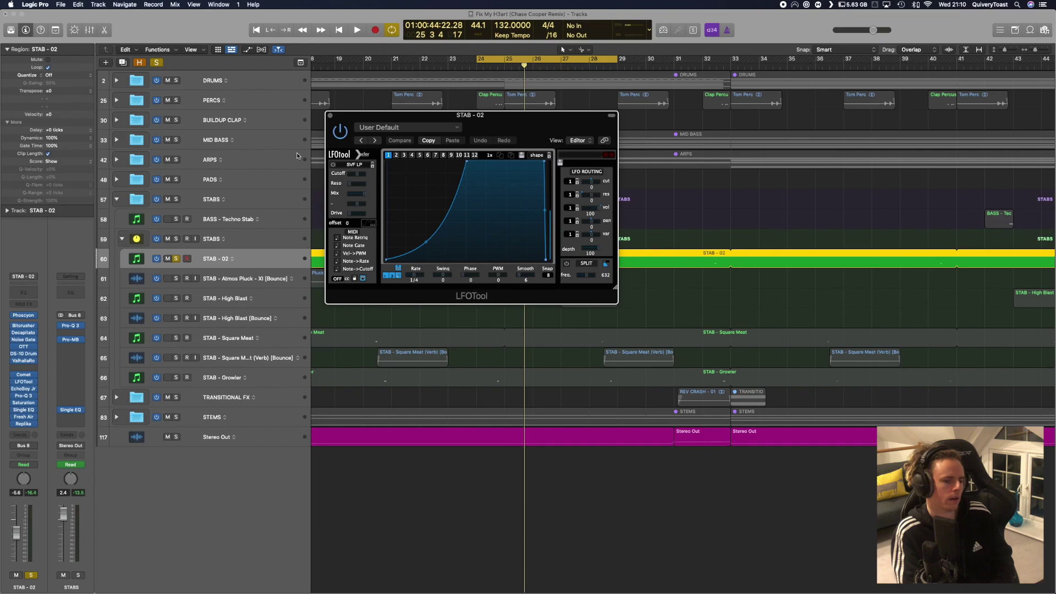
left_click(331, 116)
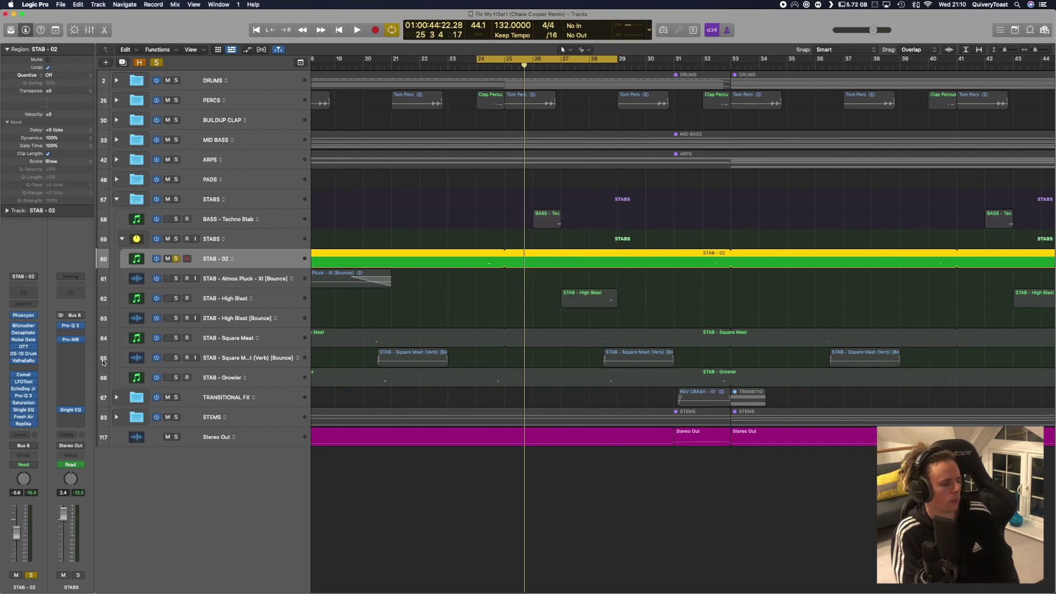
left_click(24, 389)
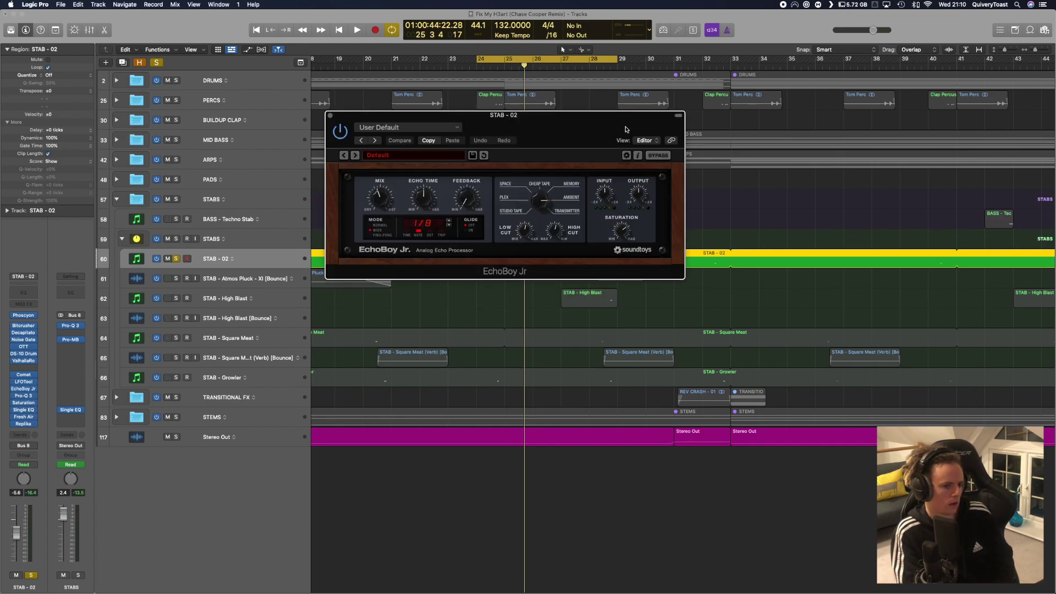
left_click(330, 116)
left_click(23, 423)
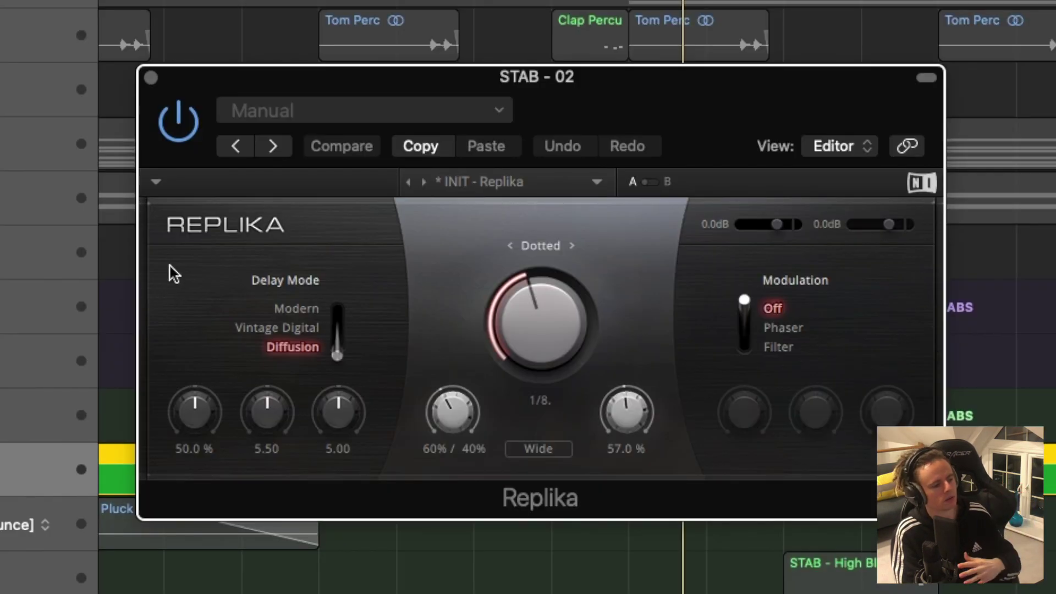
key("super+w")
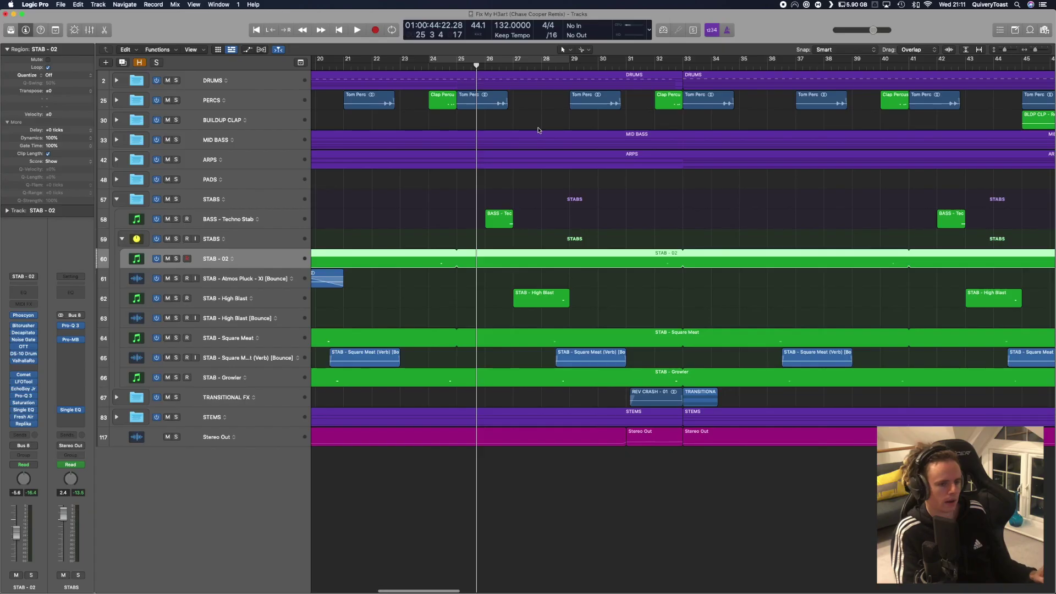
Step: Solo STAB - High Blast, audition its region from bar 28 and compare its insert chain with STAB - 02's
key("period")
left_click(176, 298)
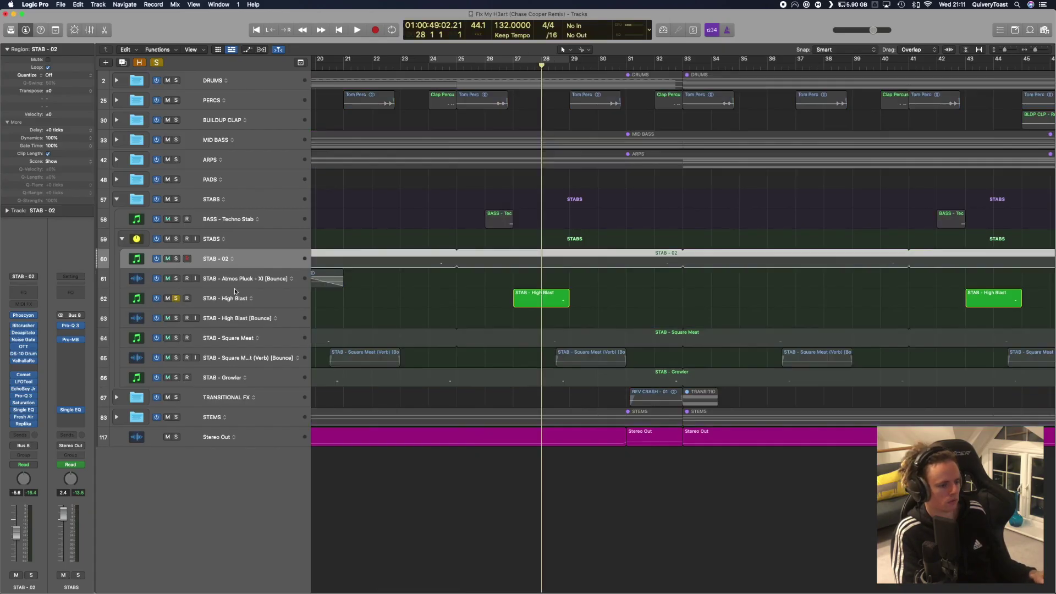
scroll(356, 286, "right", 2)
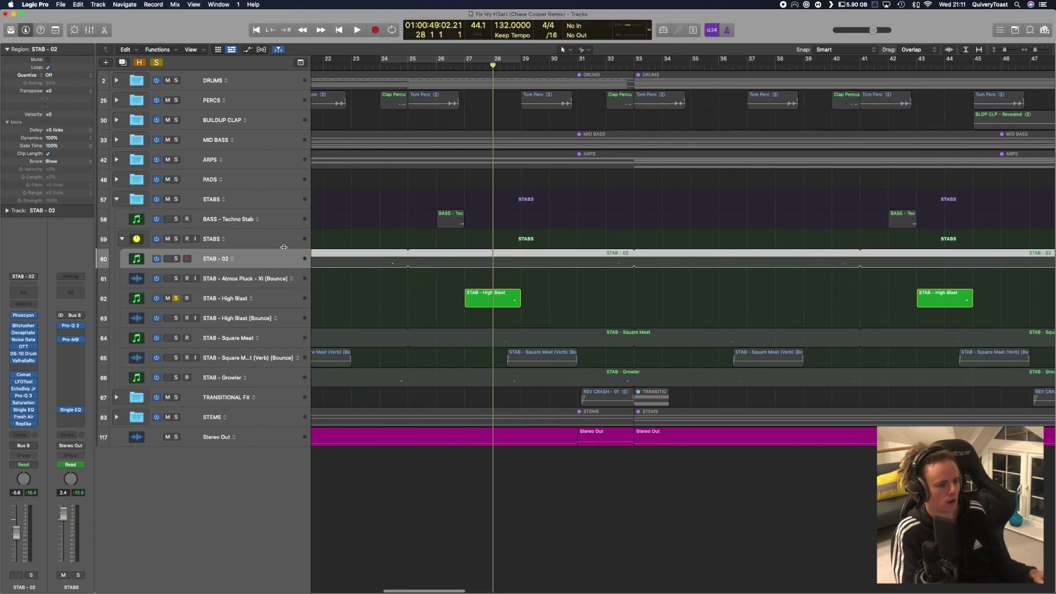
left_click(261, 278)
left_click(514, 299)
key("space")
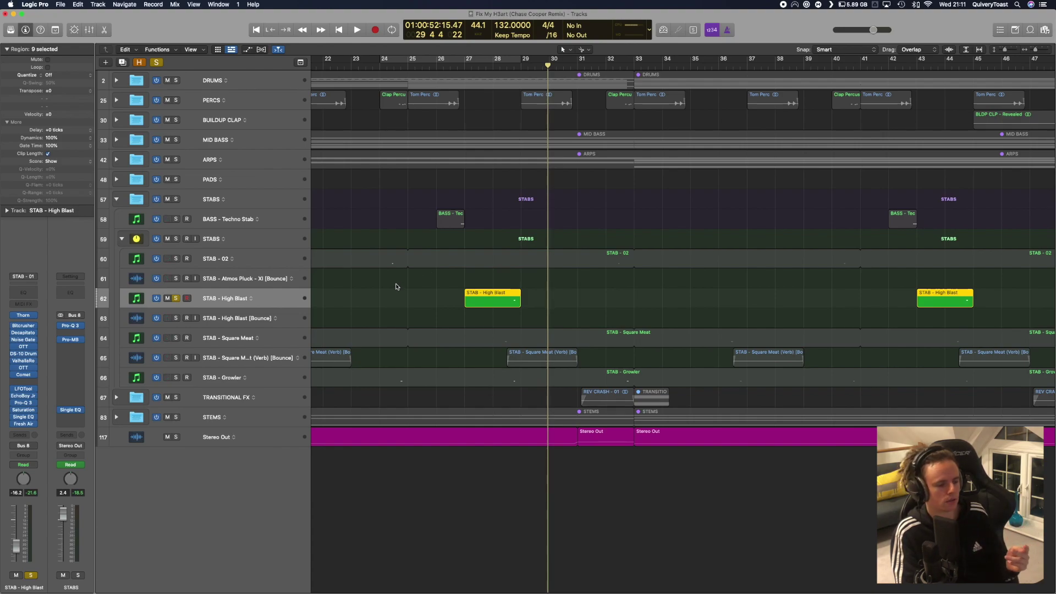
left_click(284, 260)
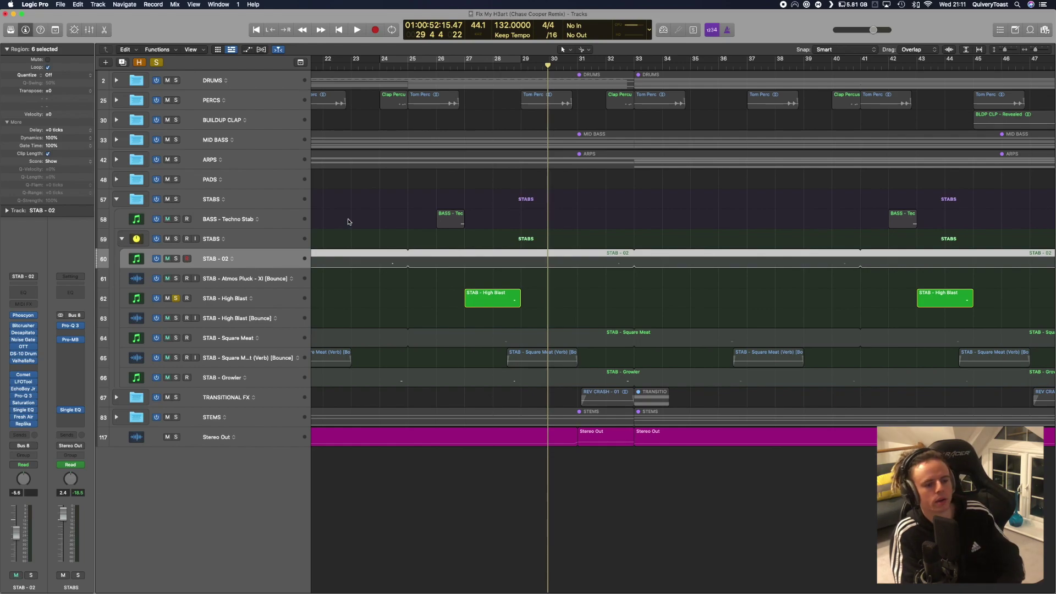
left_click(287, 294)
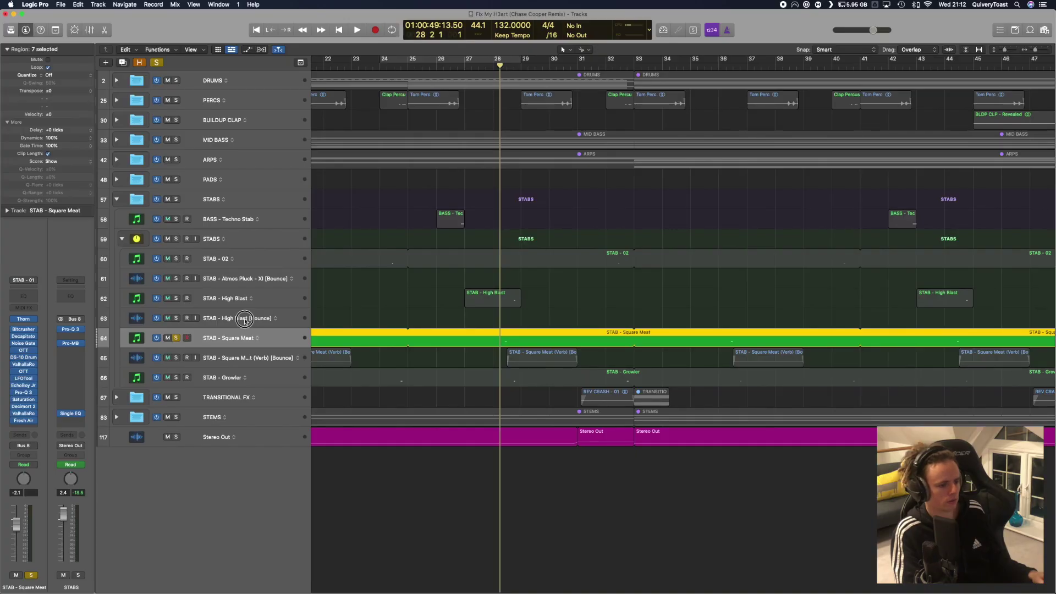
Step: Audition STAB - Square Meat, examine its insert chain and take the track out of solo
left_click(245, 320)
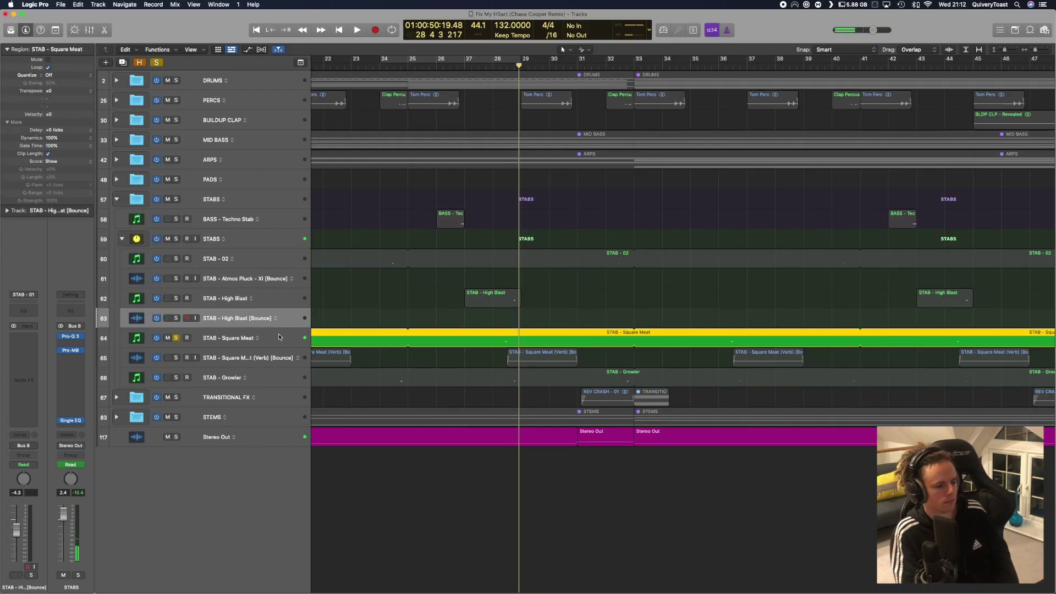
left_click(279, 337)
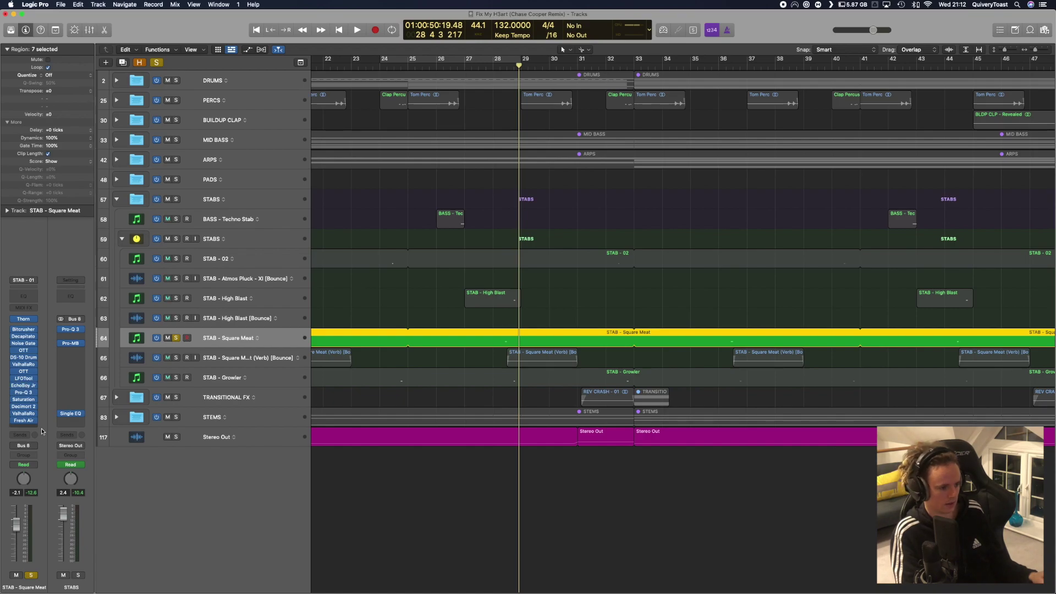
left_click(177, 337)
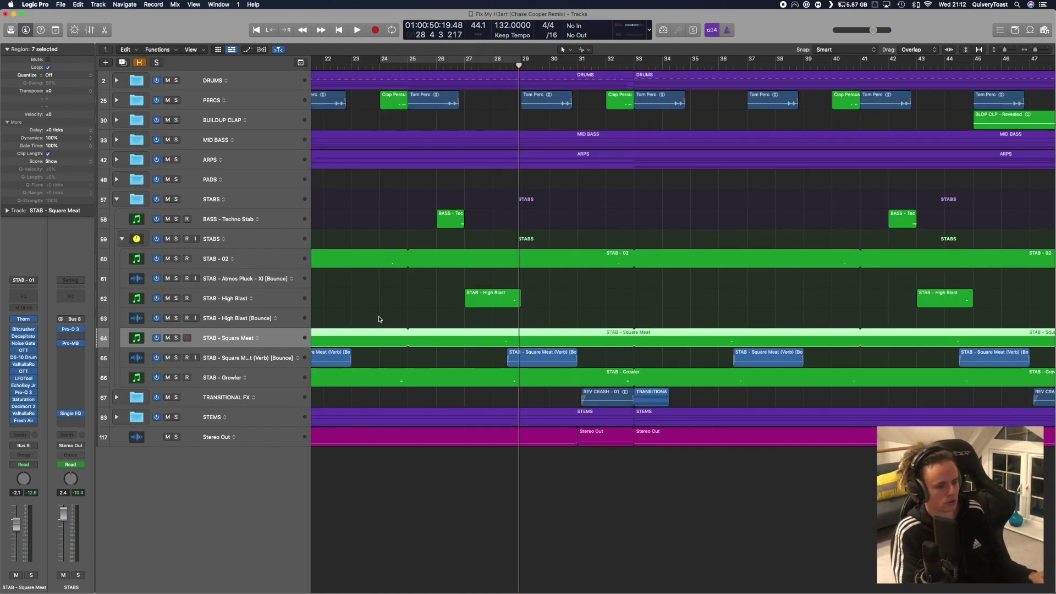
Step: Solo STAB - Growler, audition it from bar 28 beat 3 and switch the solo to the inner STABS stack
left_click(176, 378)
left_click(512, 66)
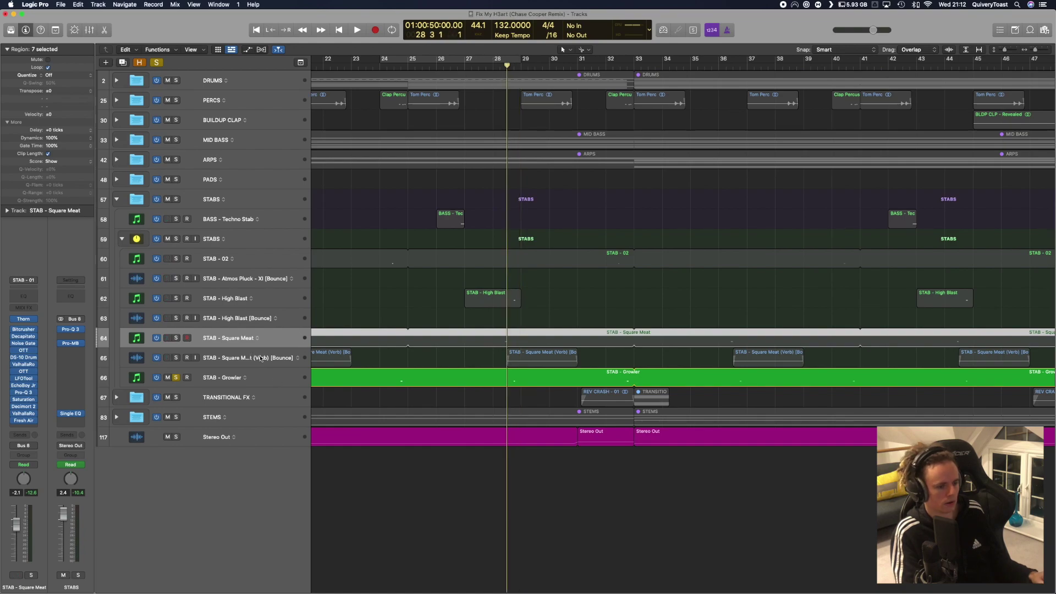
left_click(420, 361)
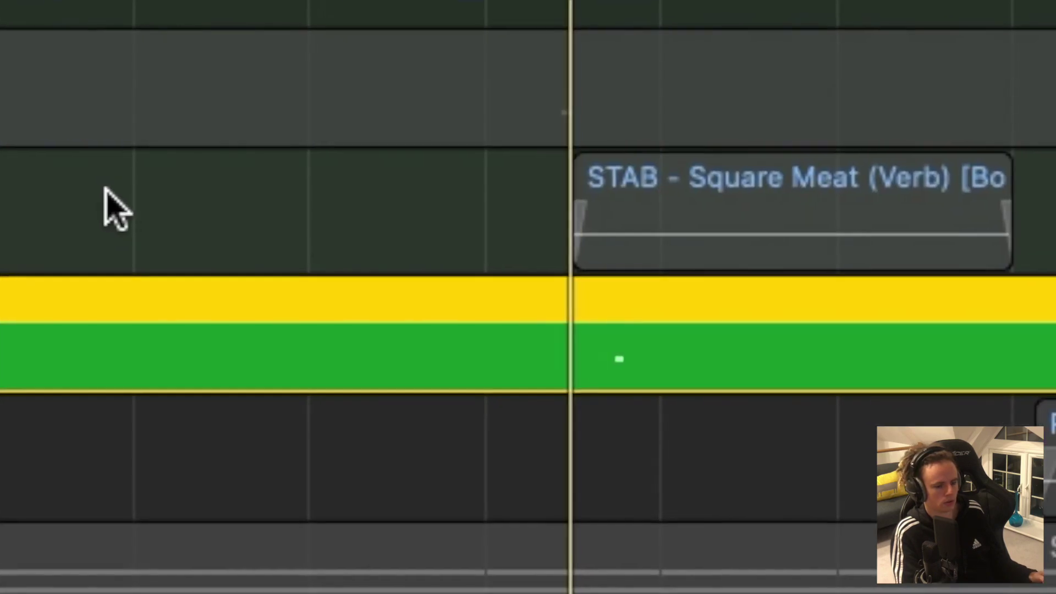
key("space")
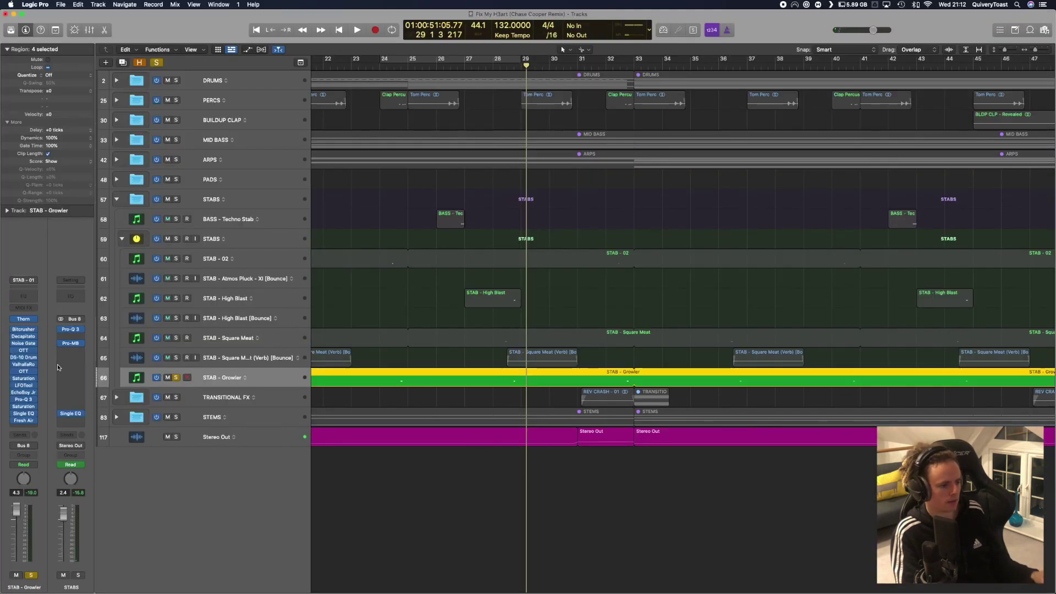
left_click_drag(62, 416, 65, 415)
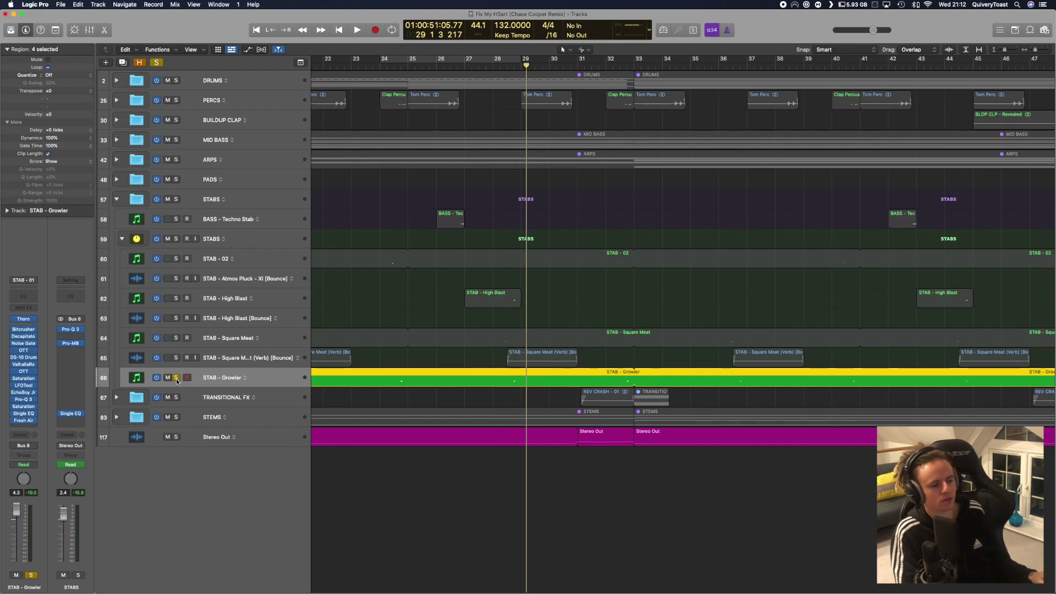
left_click(176, 379)
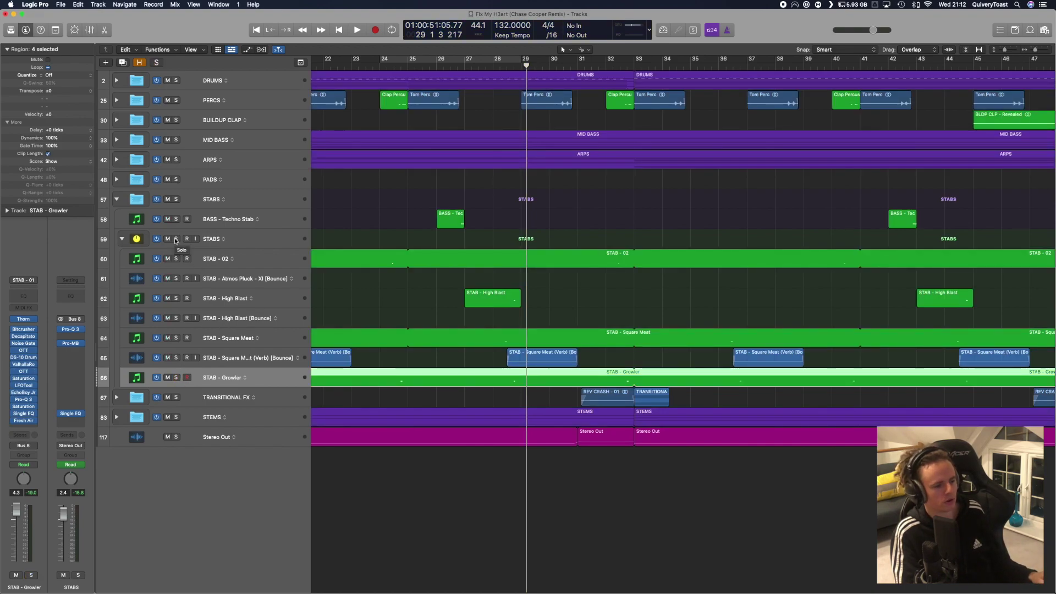
left_click(176, 238)
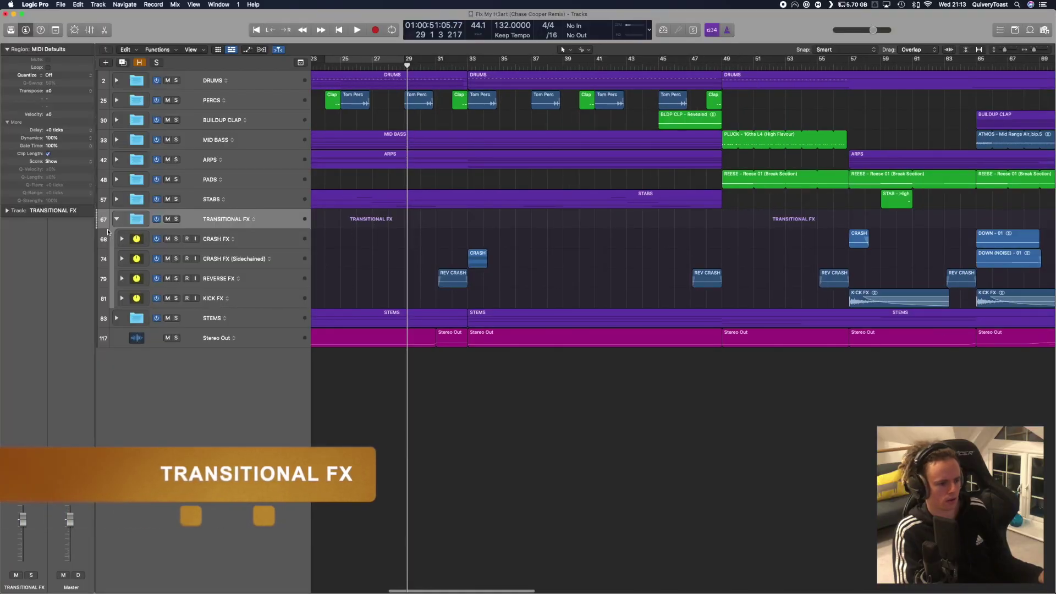
Step: Solo the TRANSITIONAL FX folder, place the playhead at bar 3 and look over its regions along the arrangement
left_click(176, 218)
left_click(426, 170, "ctrl+alt")
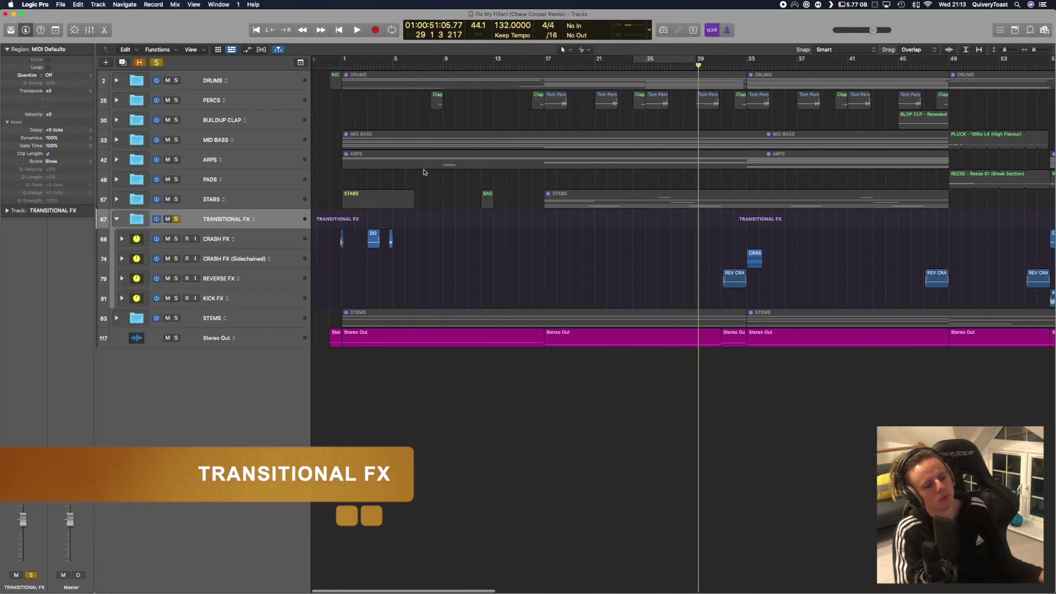
left_click(366, 61)
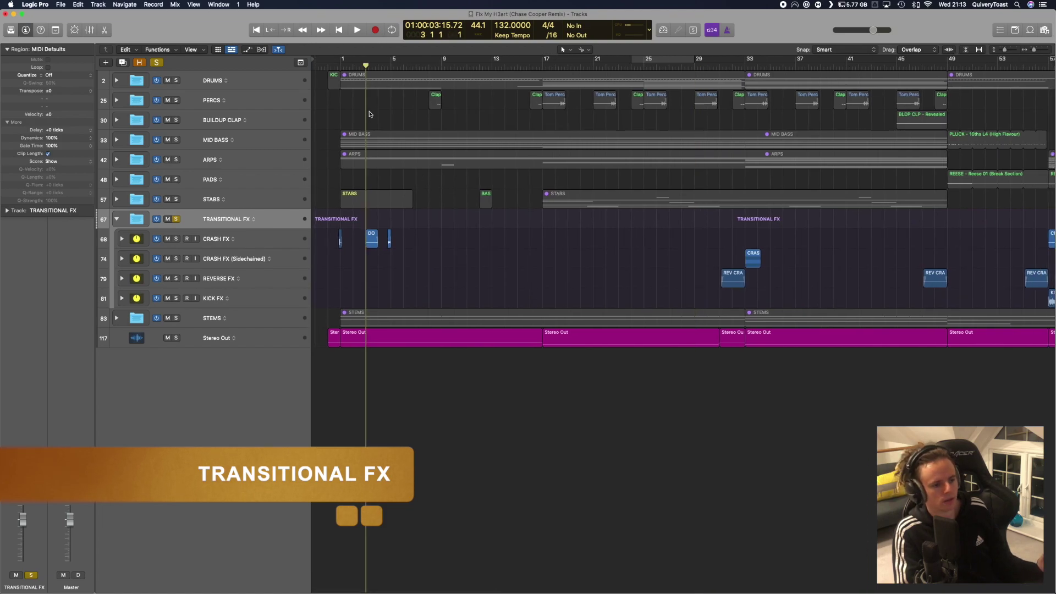
scroll(434, 196, "right", 5)
scroll(434, 196, "right", 5)
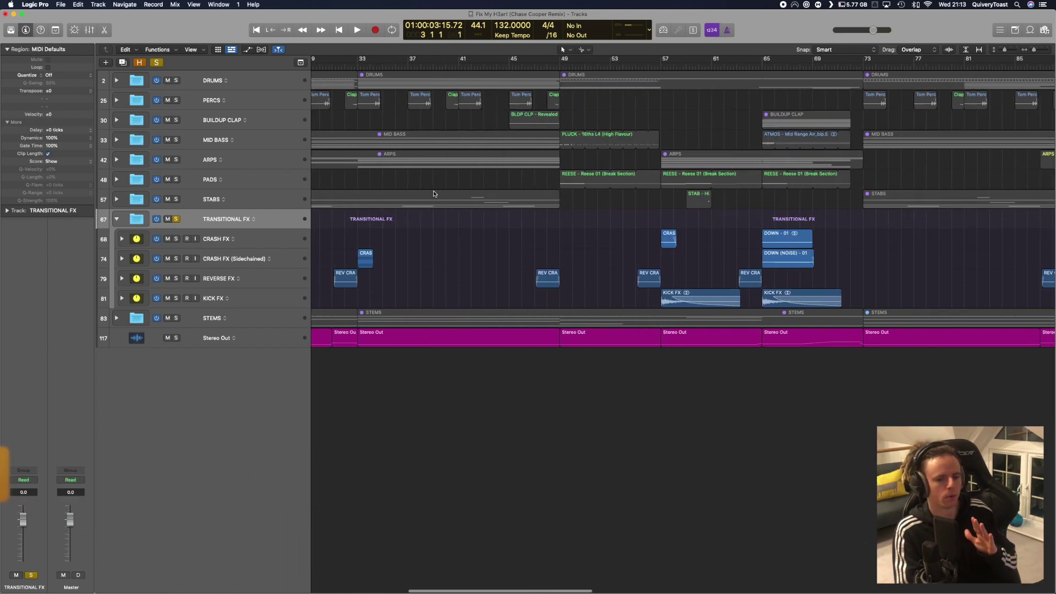
scroll(434, 194, "right", 8)
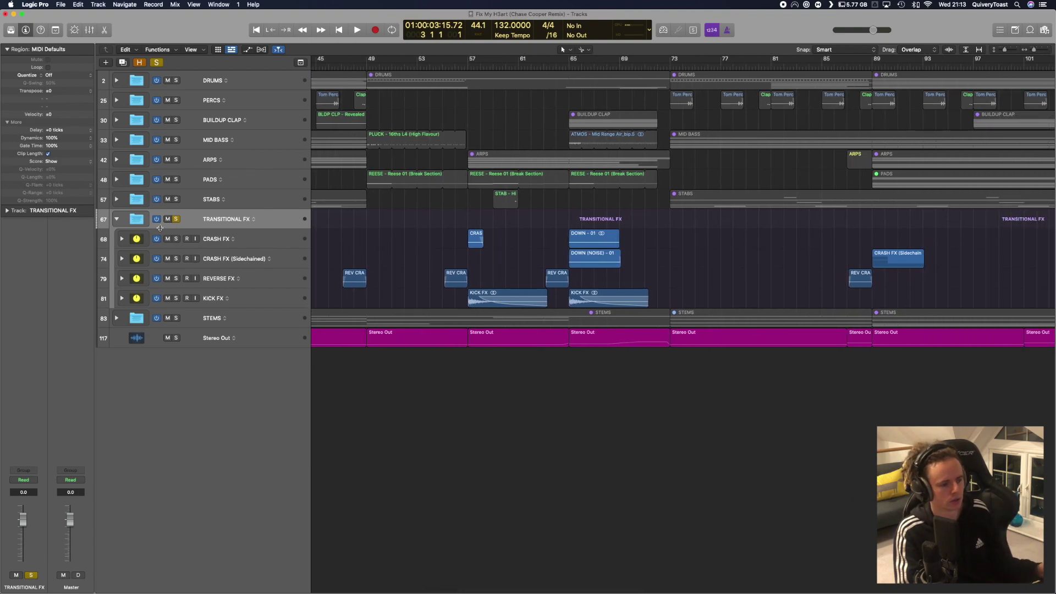
Step: Expand the CRASH FX and CRASH FX (Sidechained) stacks and examine the Bus 10 insert chain on CRASH FX
left_click(121, 239)
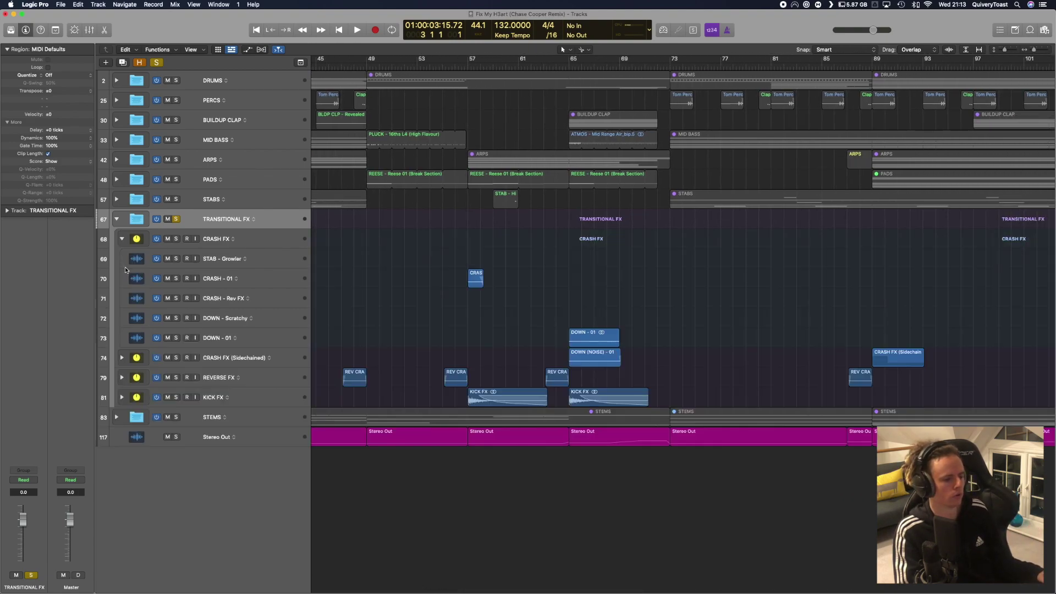
left_click(122, 358)
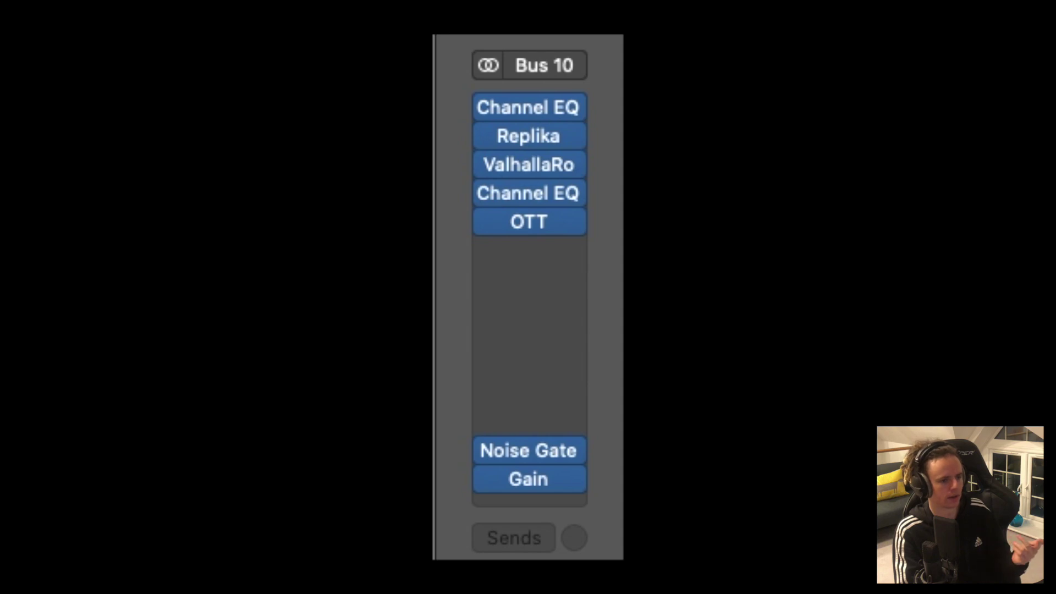
mouse_move(525, 170)
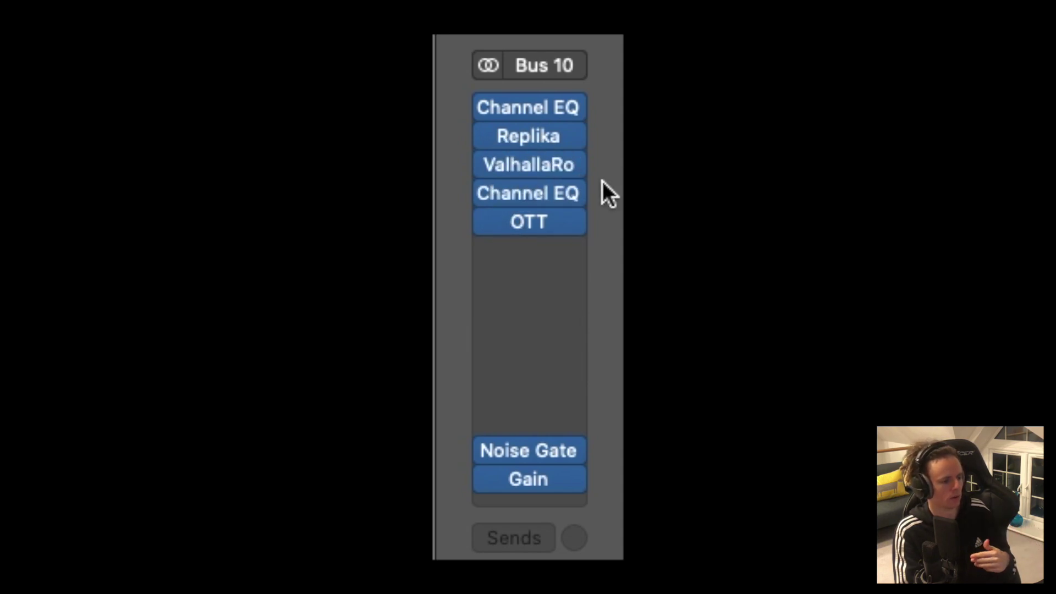
mouse_move(523, 194)
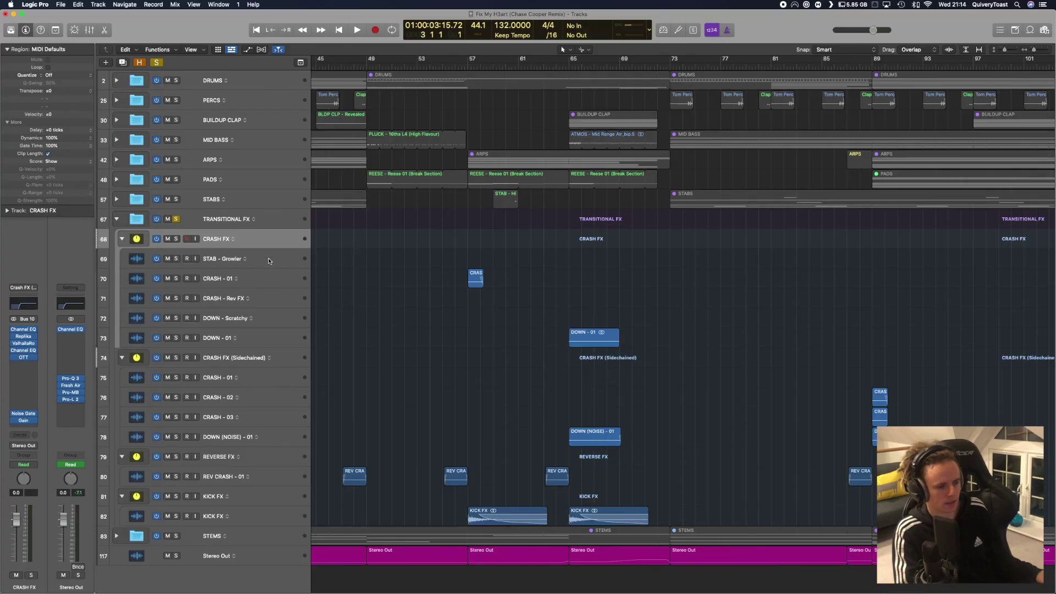
Step: Solo CRASH - 01 in the CRASH FX stack in place of the TRANSITIONAL FX folder and audition its region at bar 57
left_click(270, 261)
scroll(552, 223, "up", 5)
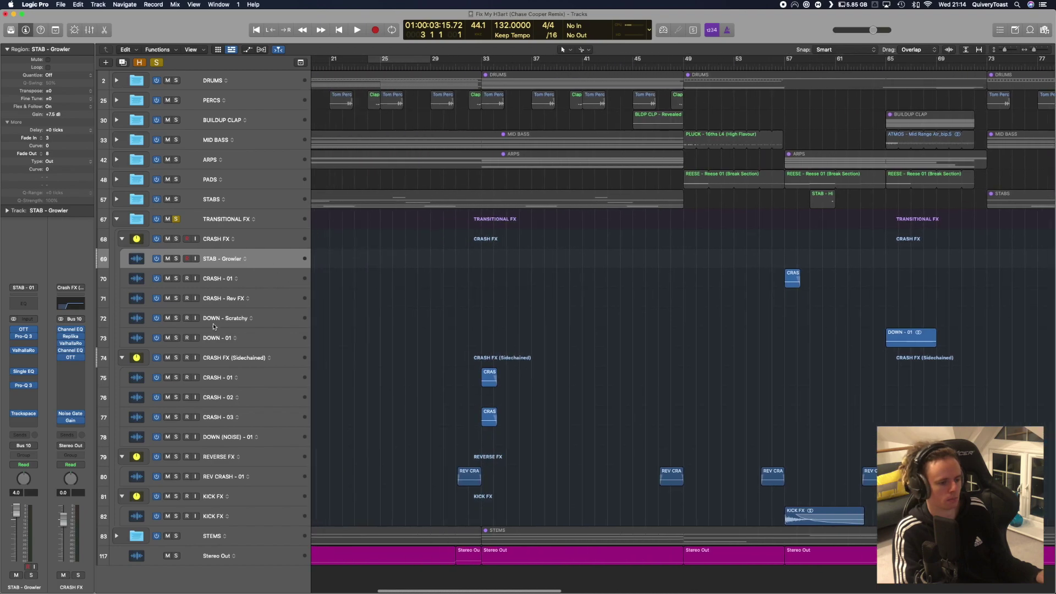
scroll(552, 223, "right", 10)
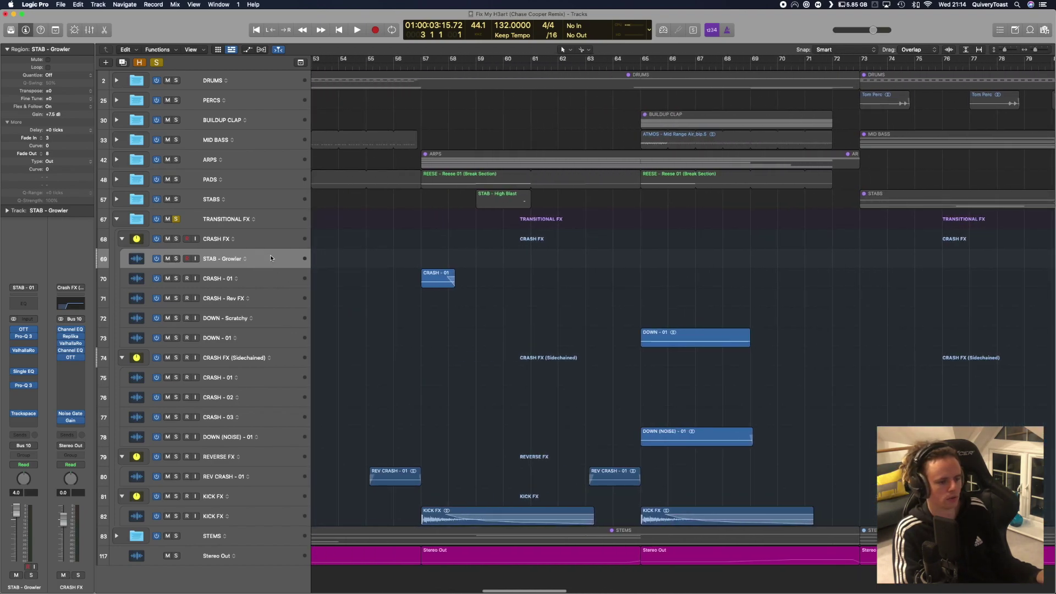
left_click(176, 281)
key("c")
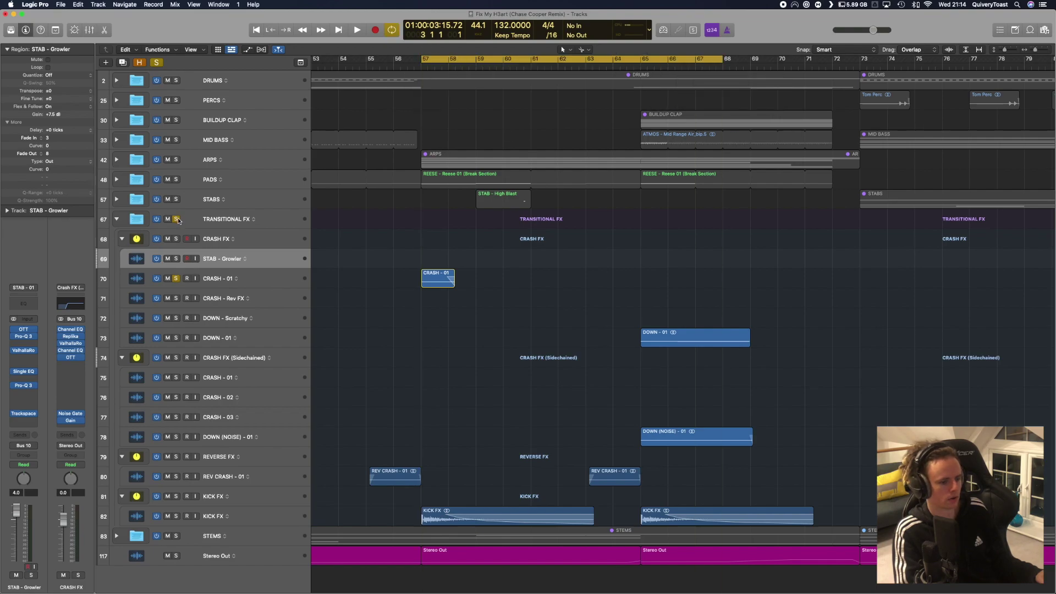
left_click(437, 279)
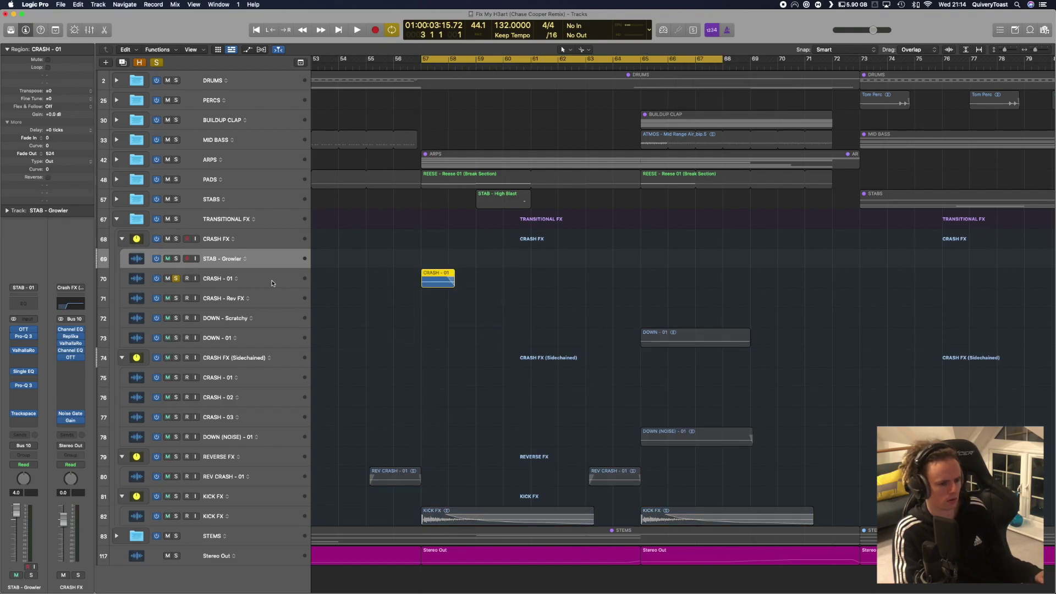
key("space")
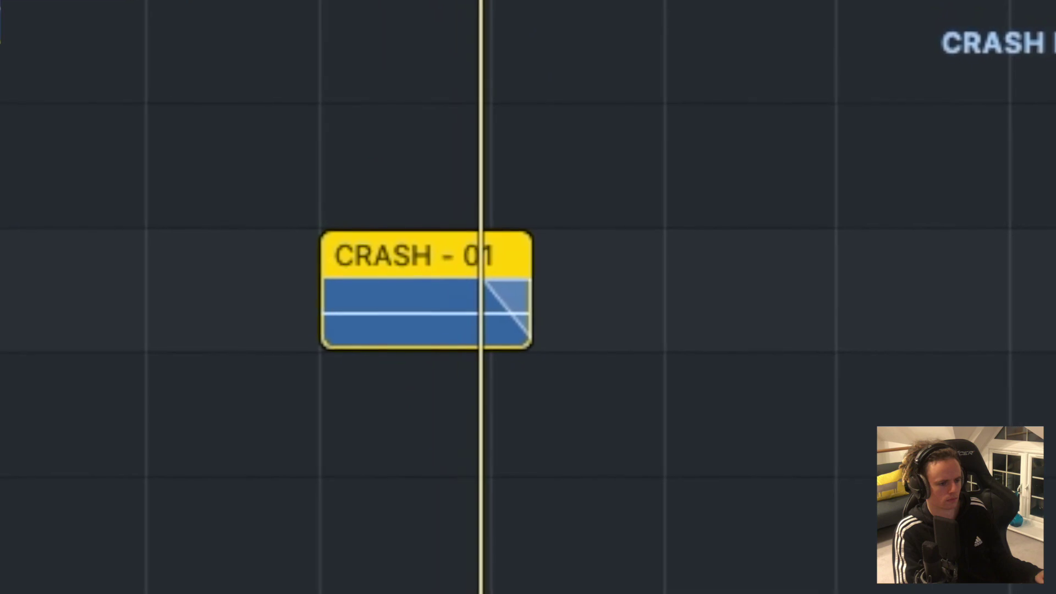
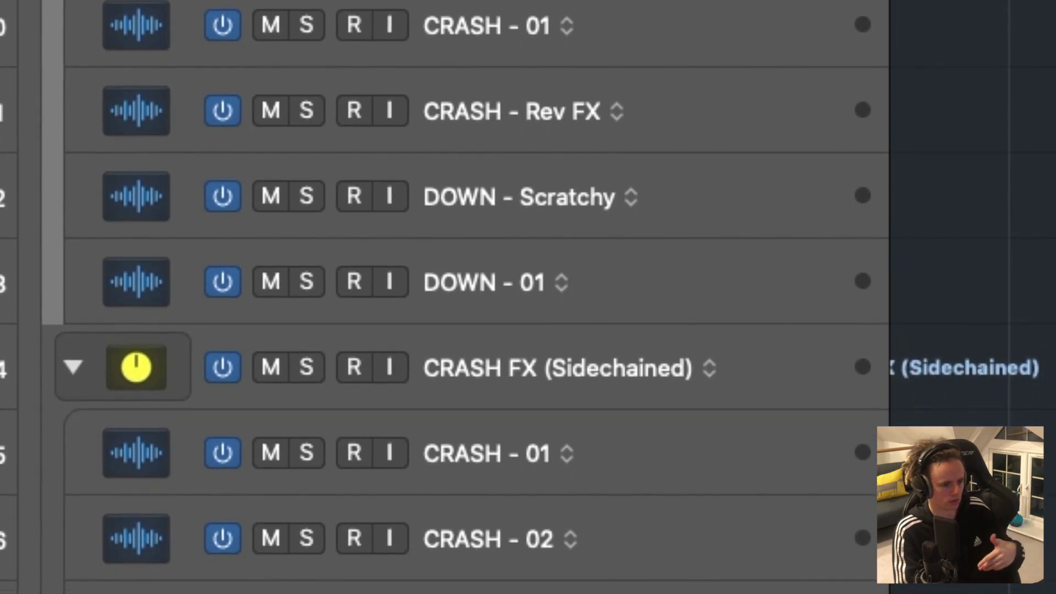
Step: Examine the Bus 12 insert chain on the CRASH FX (Sidechained) stack, including its LFOTool insert
scroll(850, 66, "down", 5)
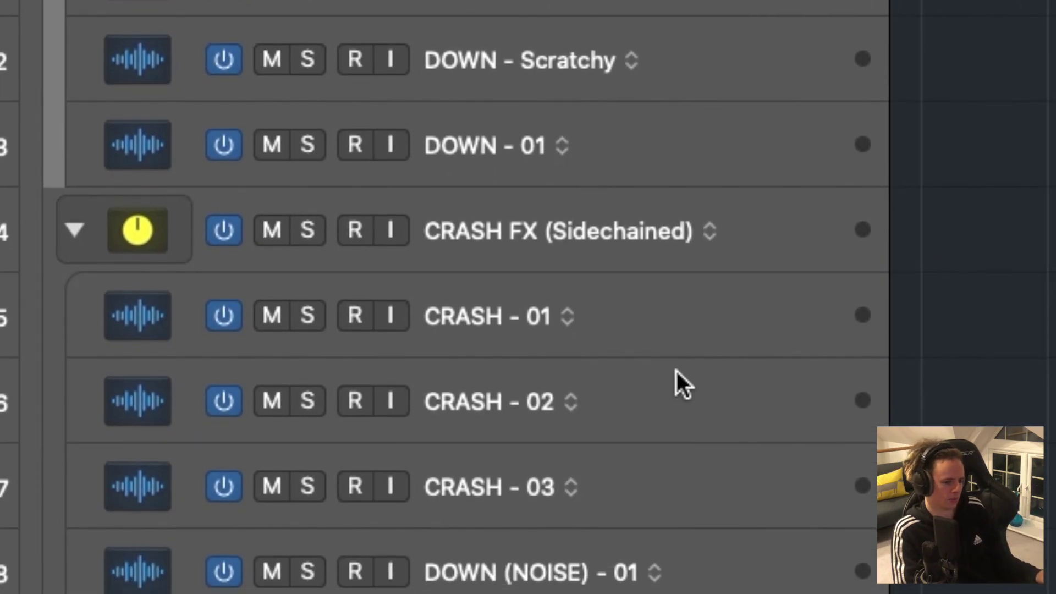
left_click(354, 258)
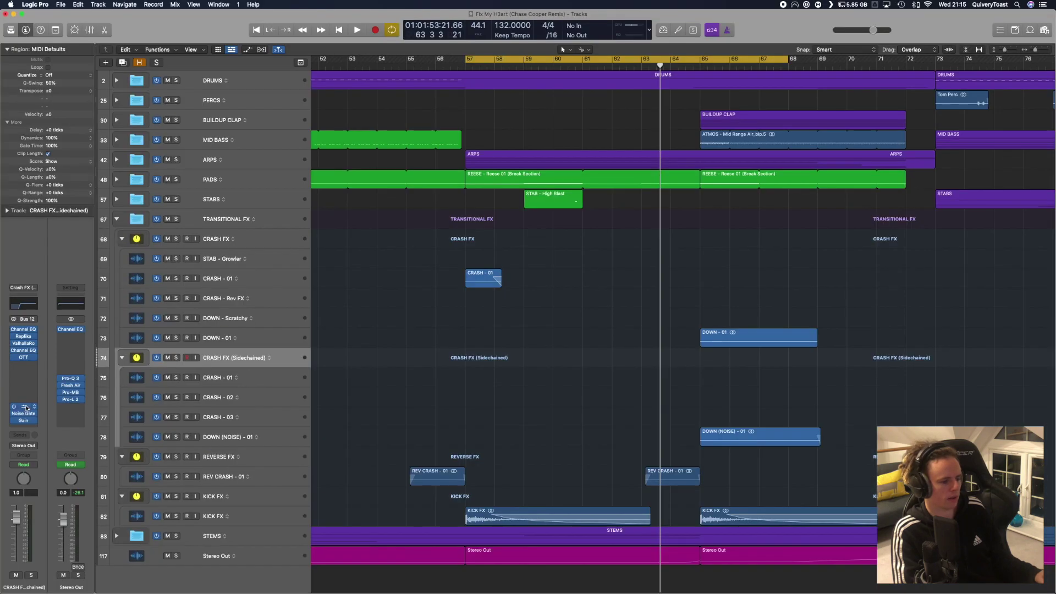
key("v")
left_click(332, 115)
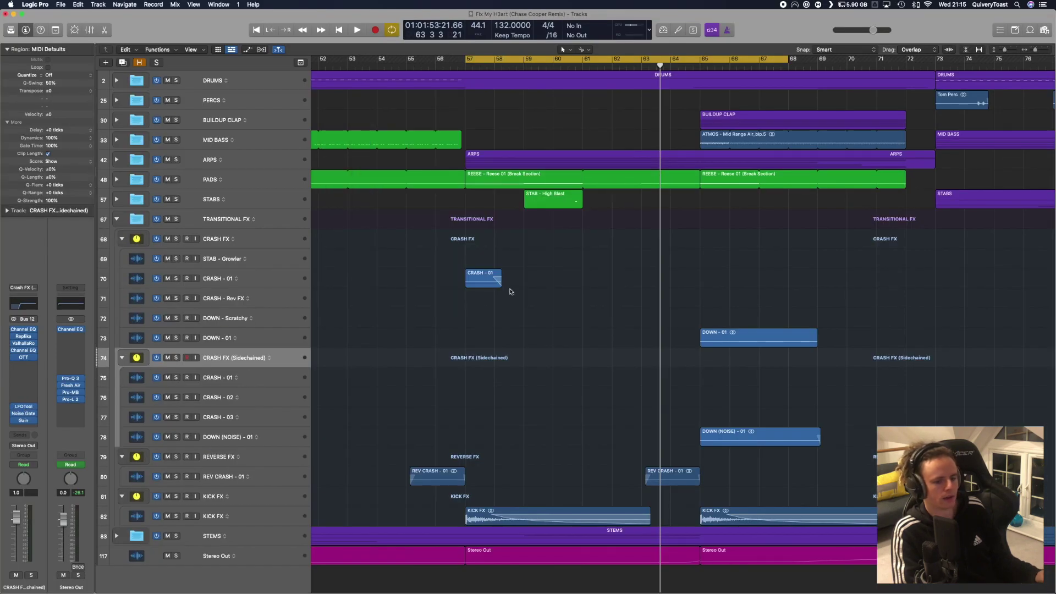
scroll(507, 293, "right", 3)
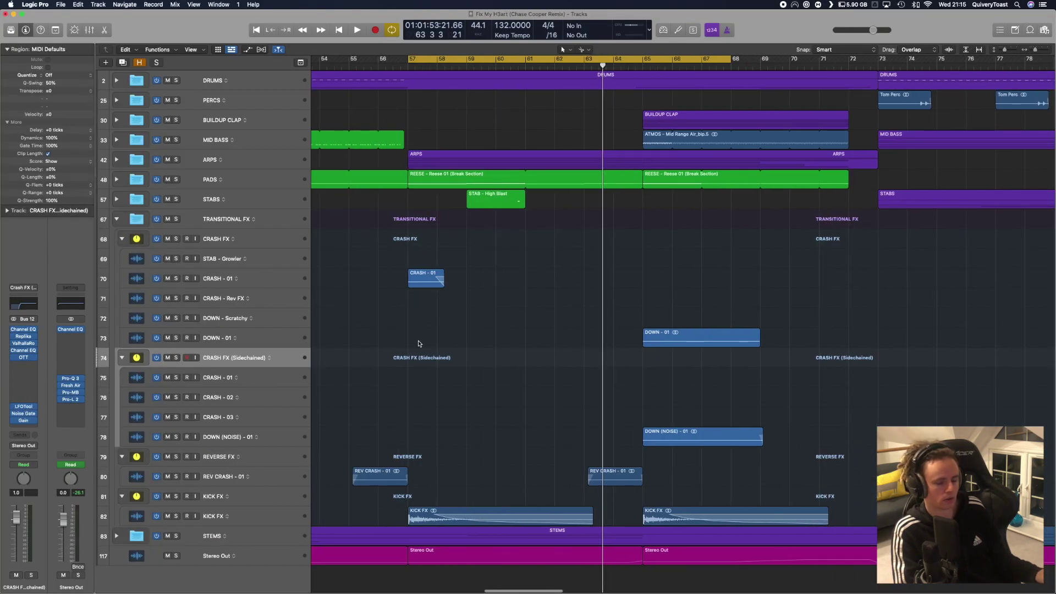
left_click(286, 378)
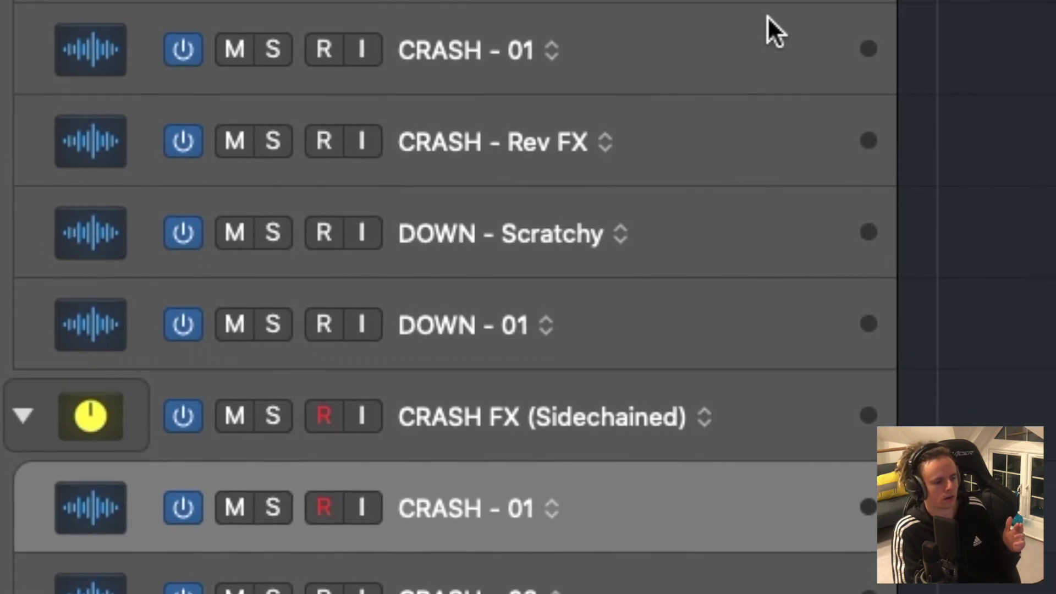
left_click(769, 22)
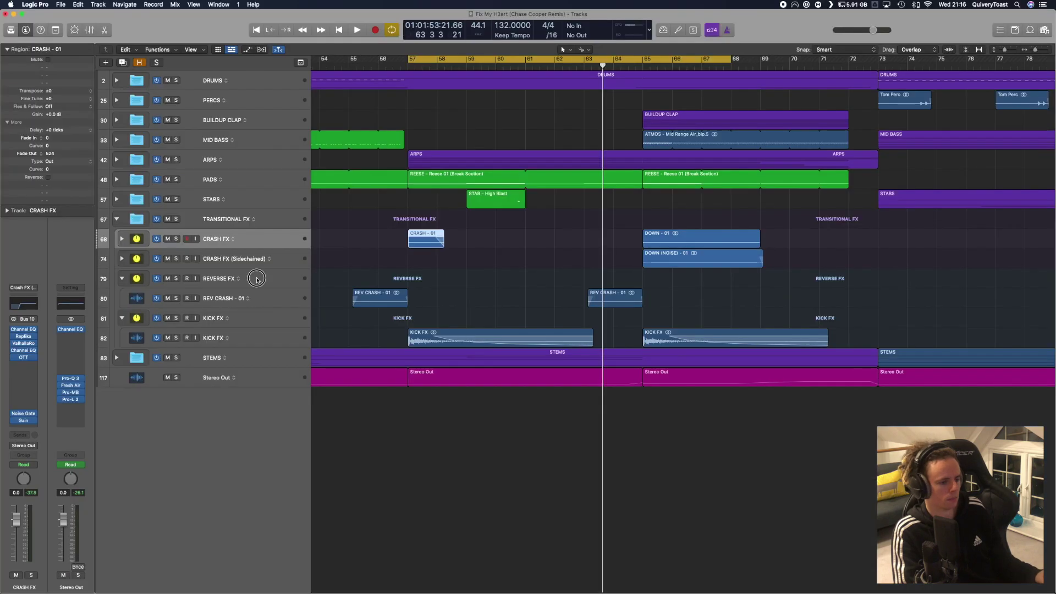
Step: Solo and audition REV CRASH - 01 in the REVERSE FX stack and examine its ValhallaRoom settings
left_click(264, 278)
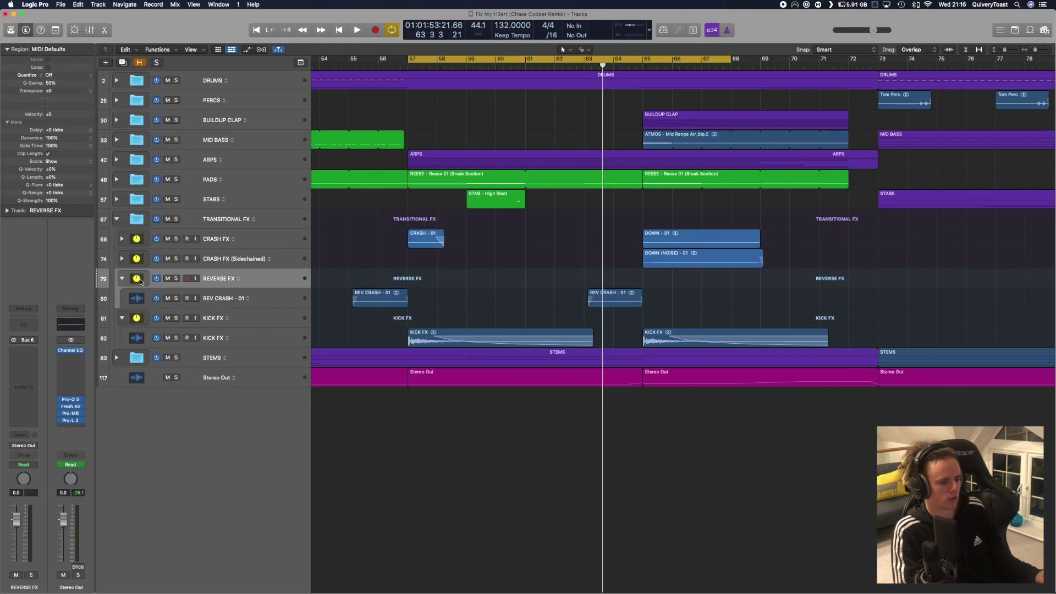
left_click(176, 298)
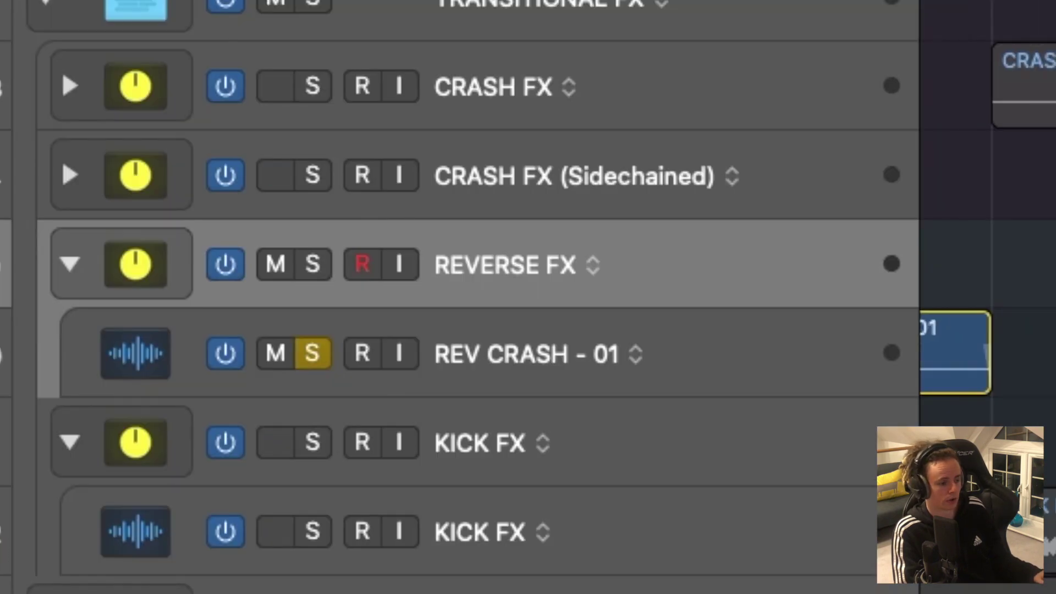
left_click(273, 302)
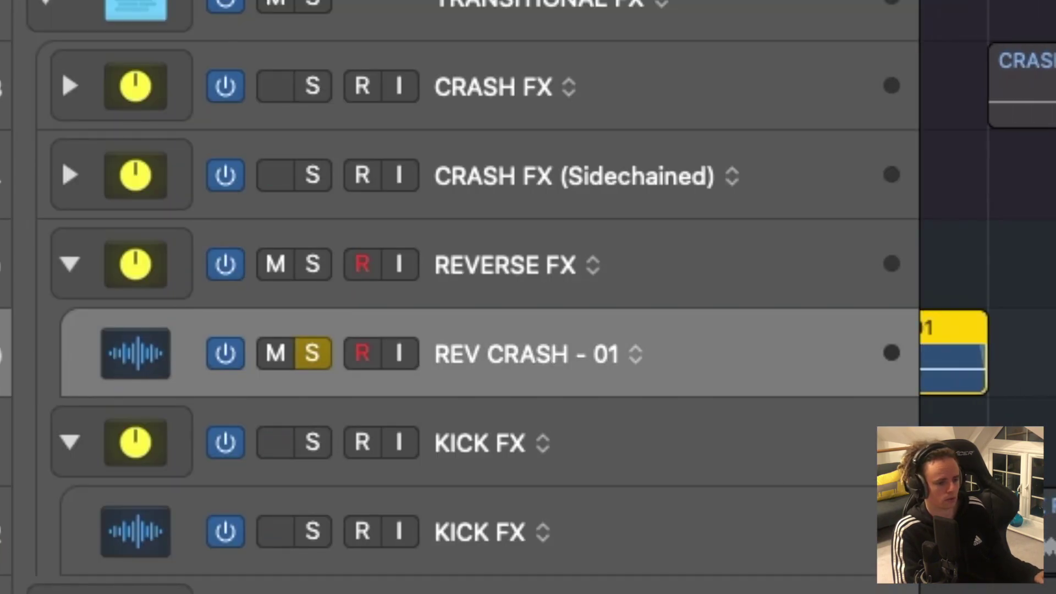
scroll(497, 262, "right", 2)
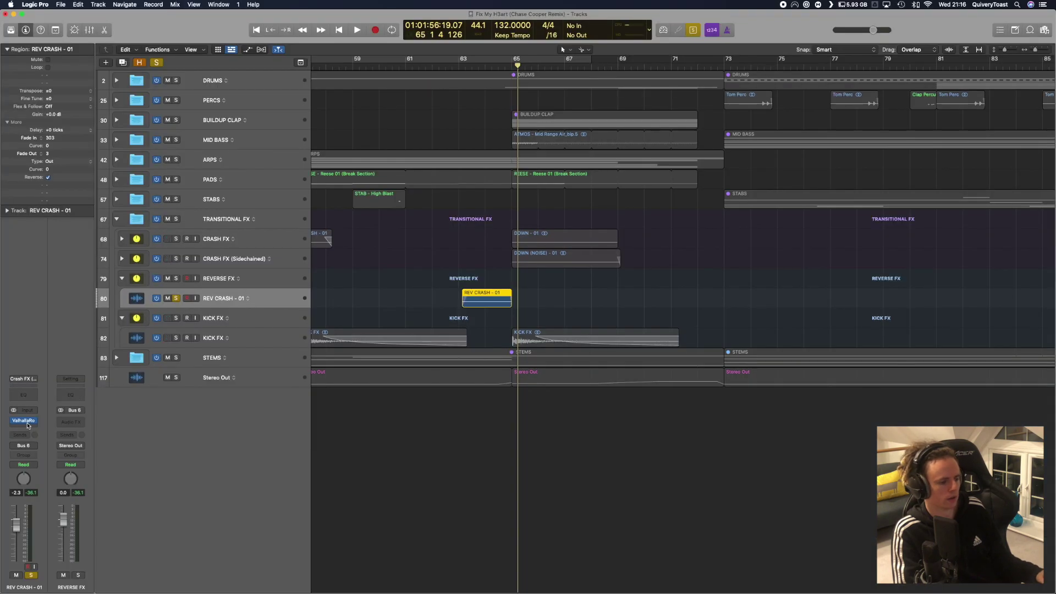
left_click(24, 422)
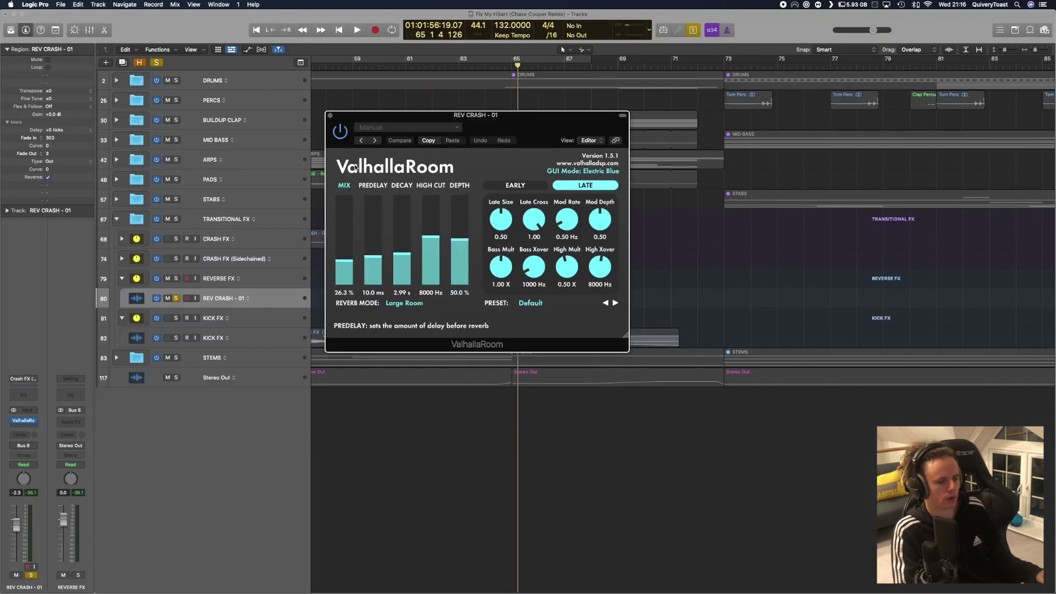
left_click(332, 117)
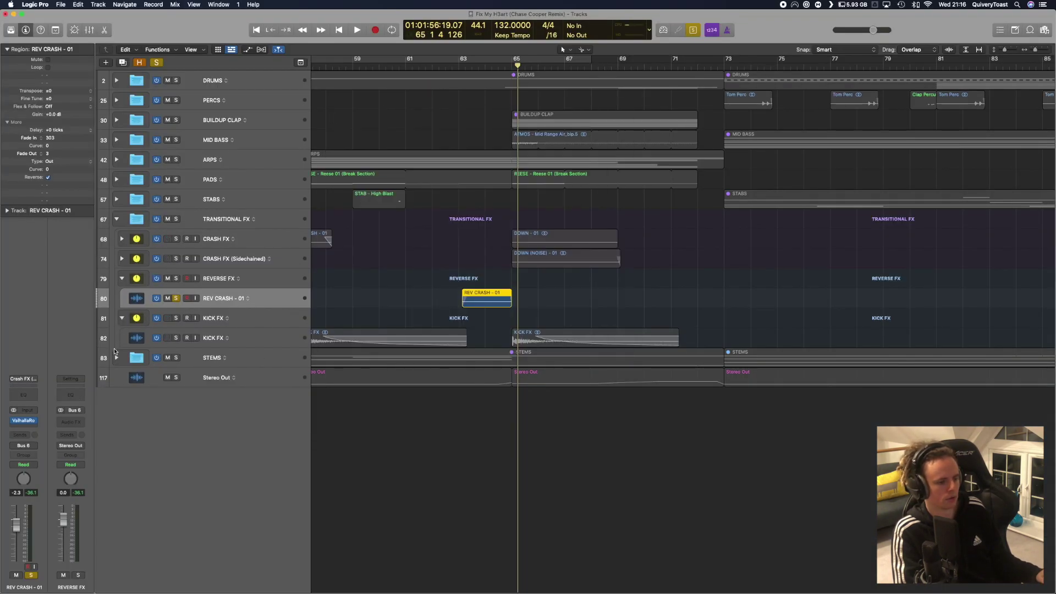
Step: Expand the STEMS folder and VOCALS stack, then solo REVERSE VOX and audition its region at bar 77
left_click(116, 358)
left_click(121, 377)
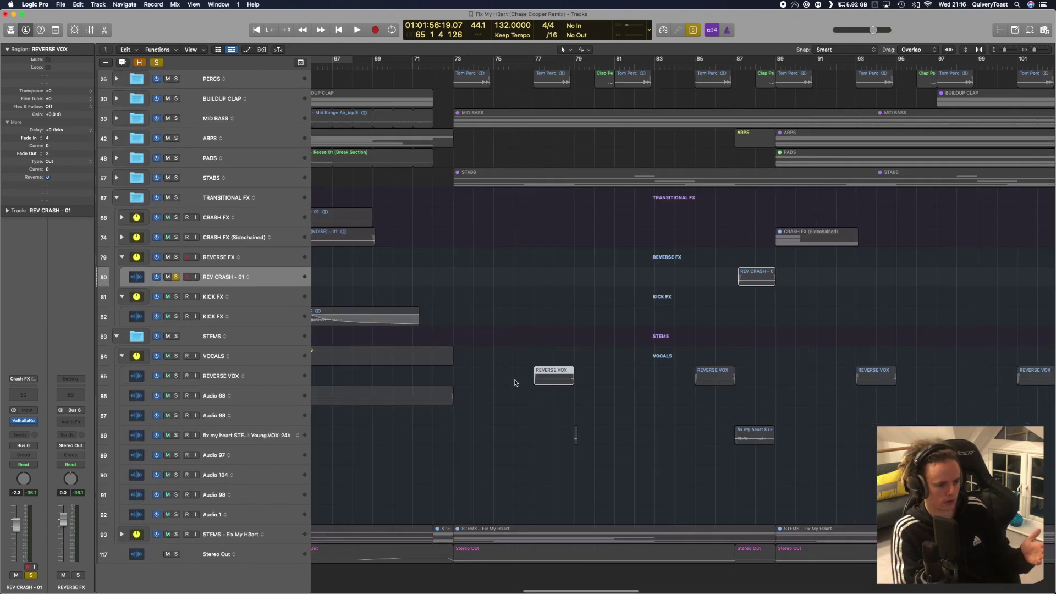
left_click(511, 353)
left_click(466, 376)
key("ctrl+s")
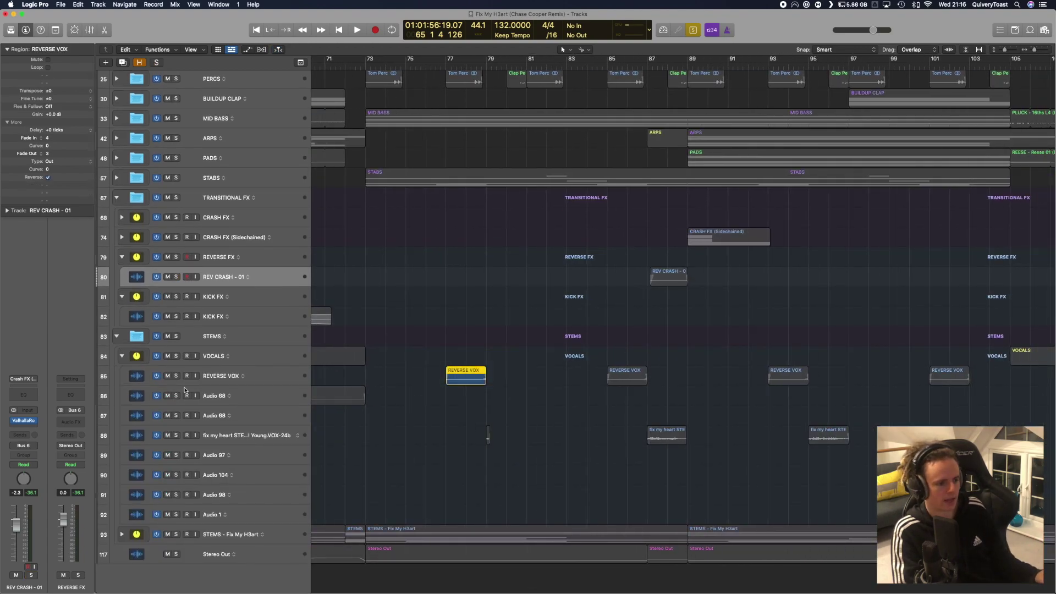
left_click(176, 376)
left_click(472, 66)
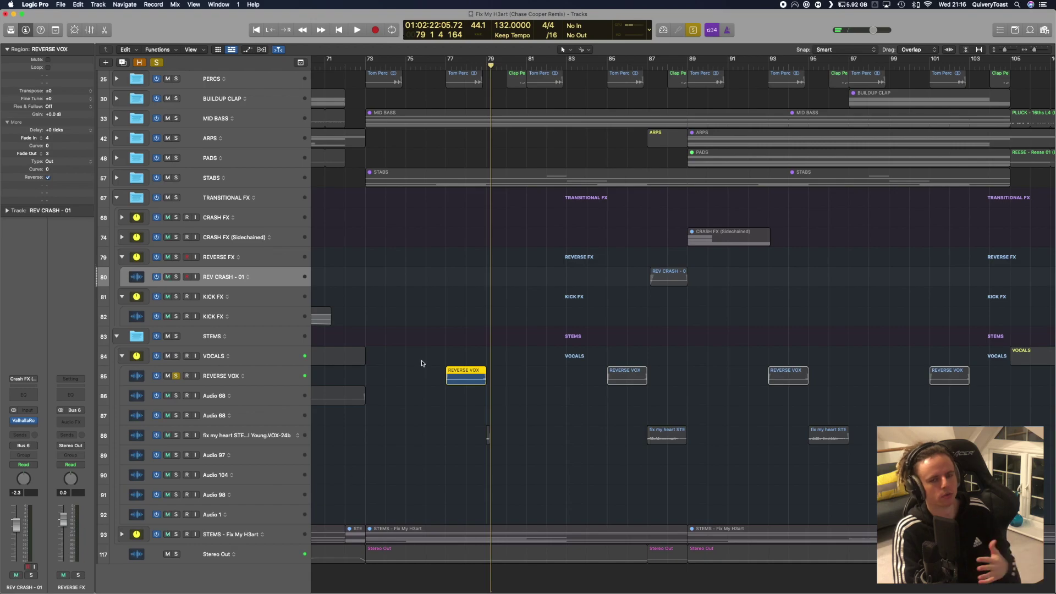
Step: Solo the KICK FX audio track inside the KICK FX stack and audition its region at bar 57
scroll(422, 363, "left", 5)
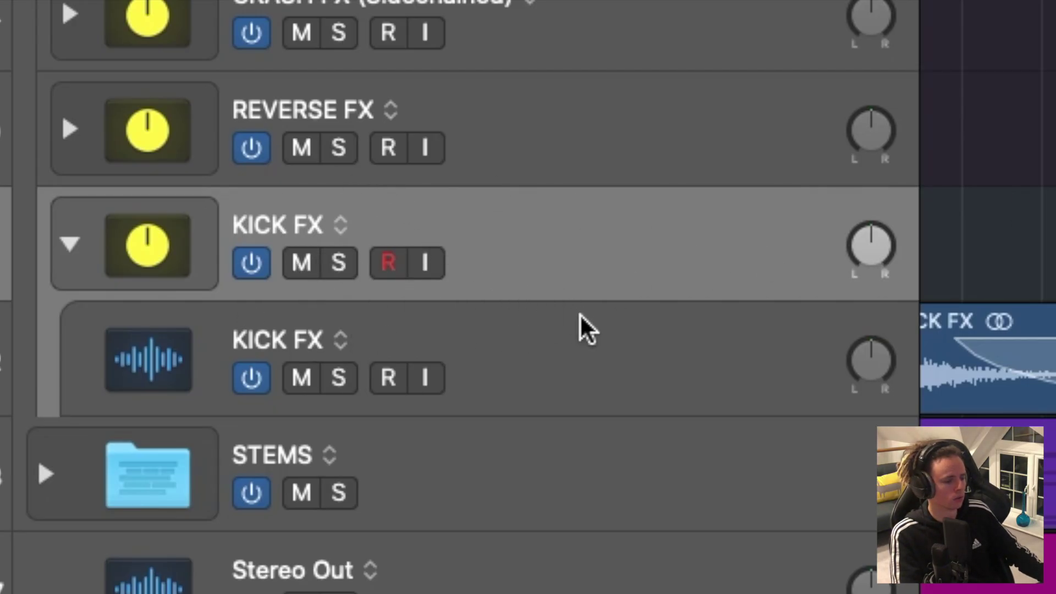
left_click(596, 319)
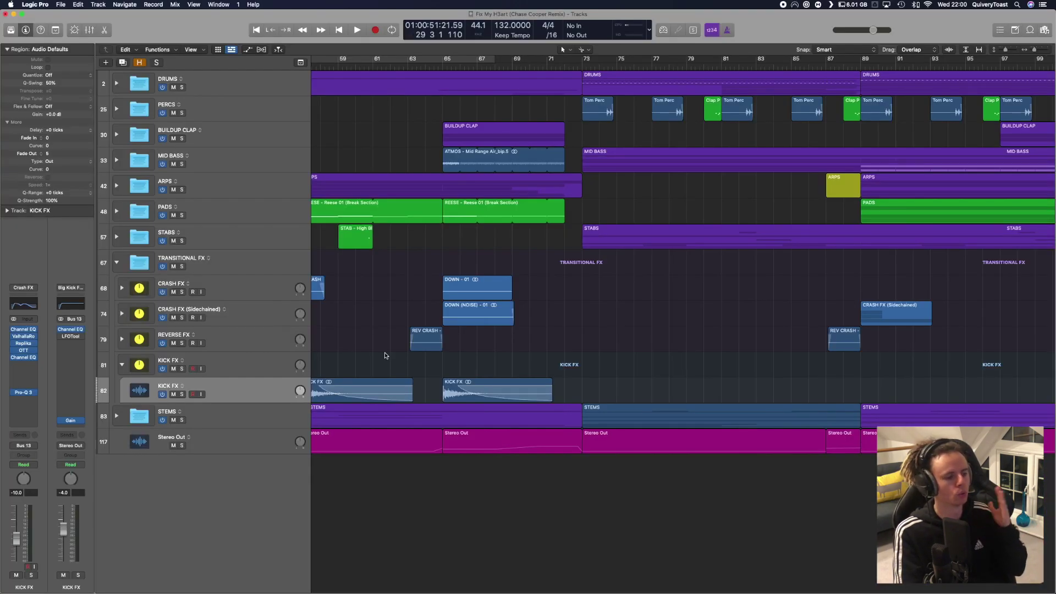
scroll(385, 354, "up", 3)
scroll(412, 357, "left", 4)
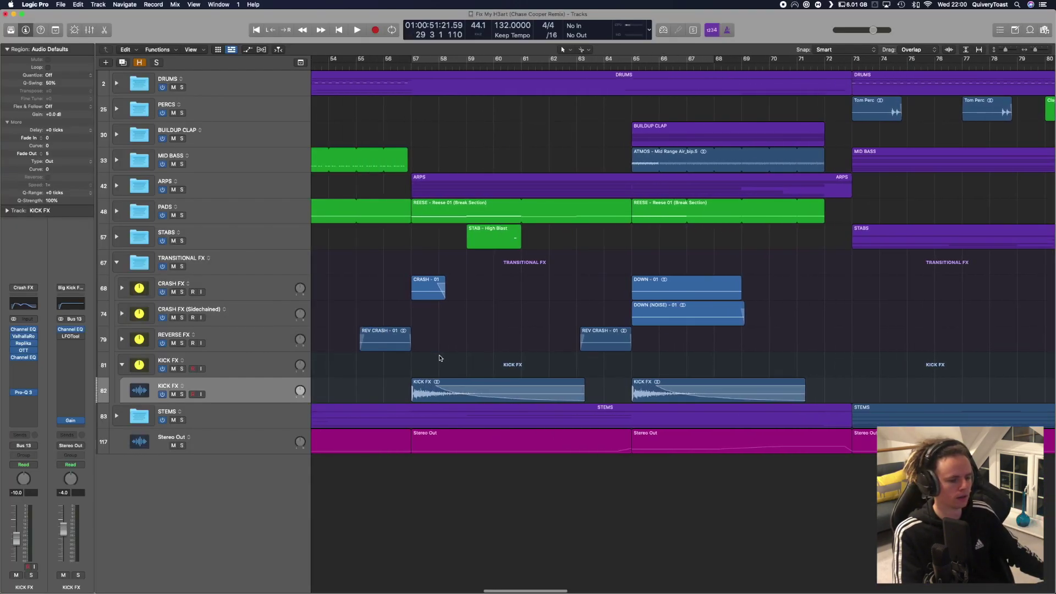
left_click(182, 394)
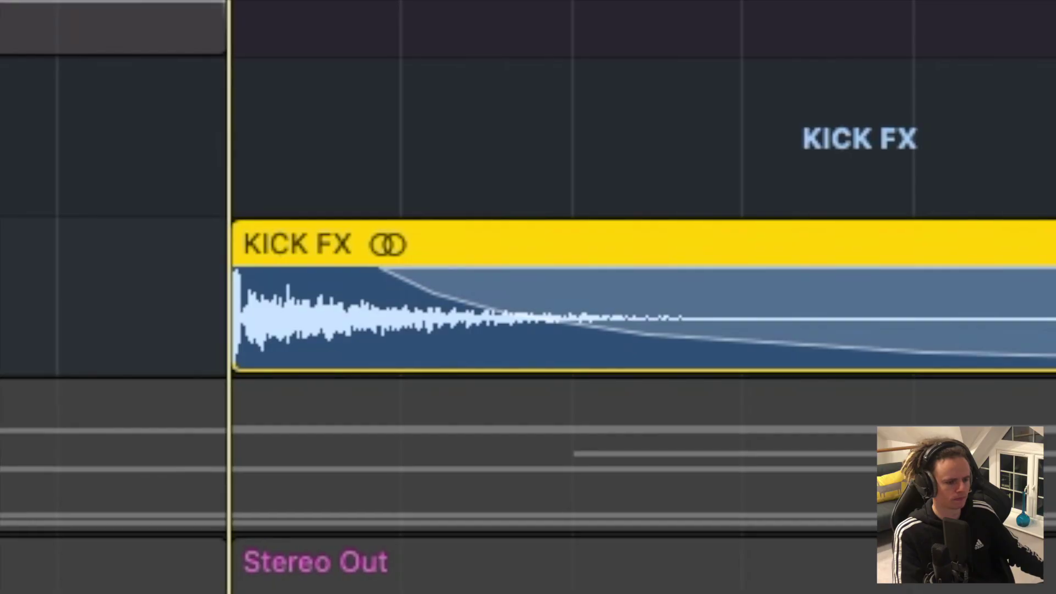
key("space")
key("space")
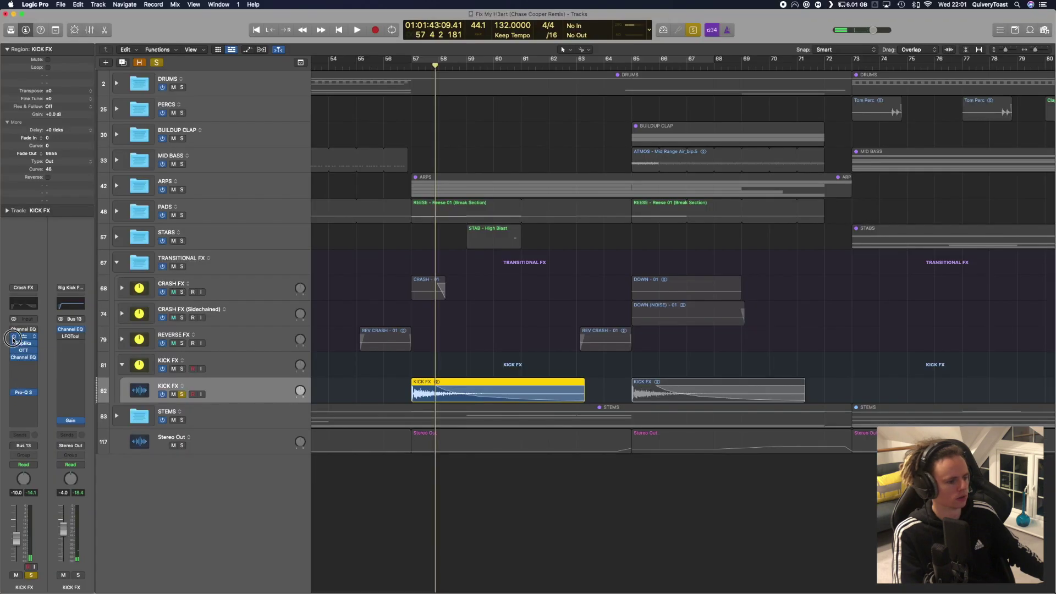
Step: Bypass the KICK FX track's inserts, then re-enable and examine its Channel EQ, ValhallaRoom, Replika, OTT and second Channel EQ
left_click_drag(13, 337, 16, 396)
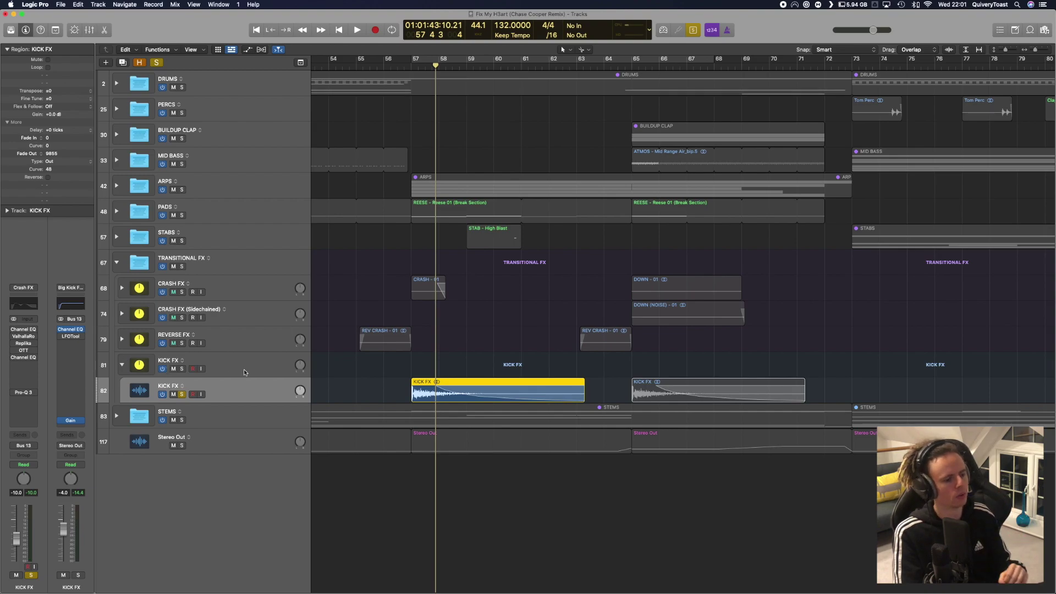
left_click(26, 332)
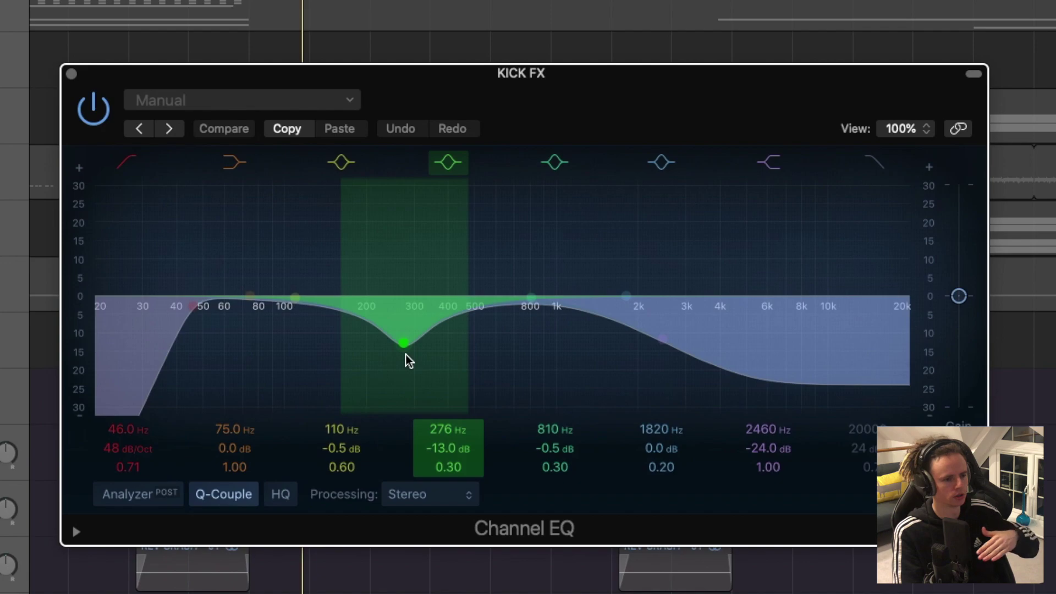
left_click(15, 333)
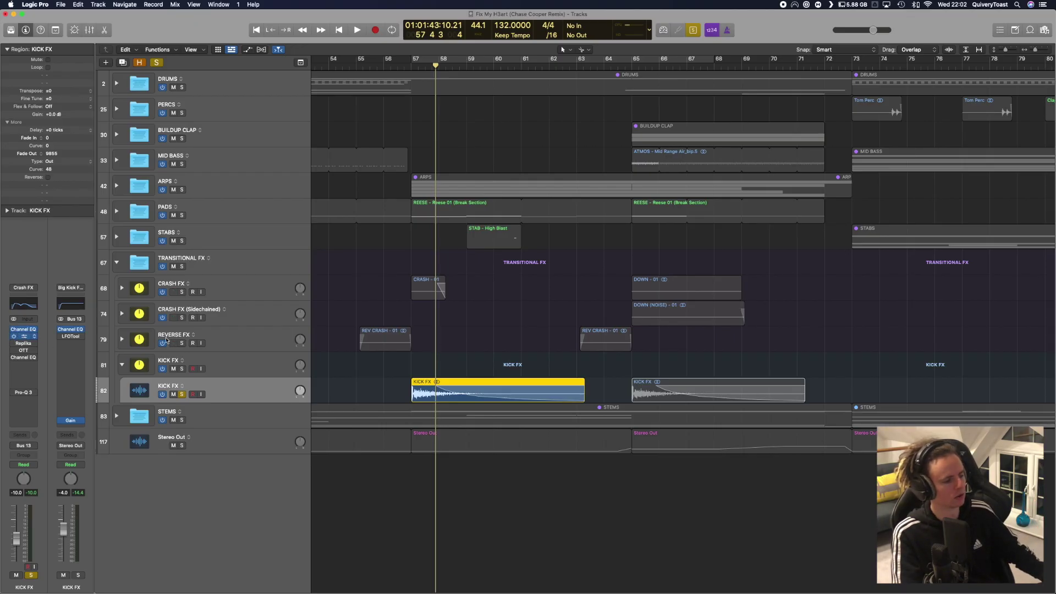
left_click(23, 365)
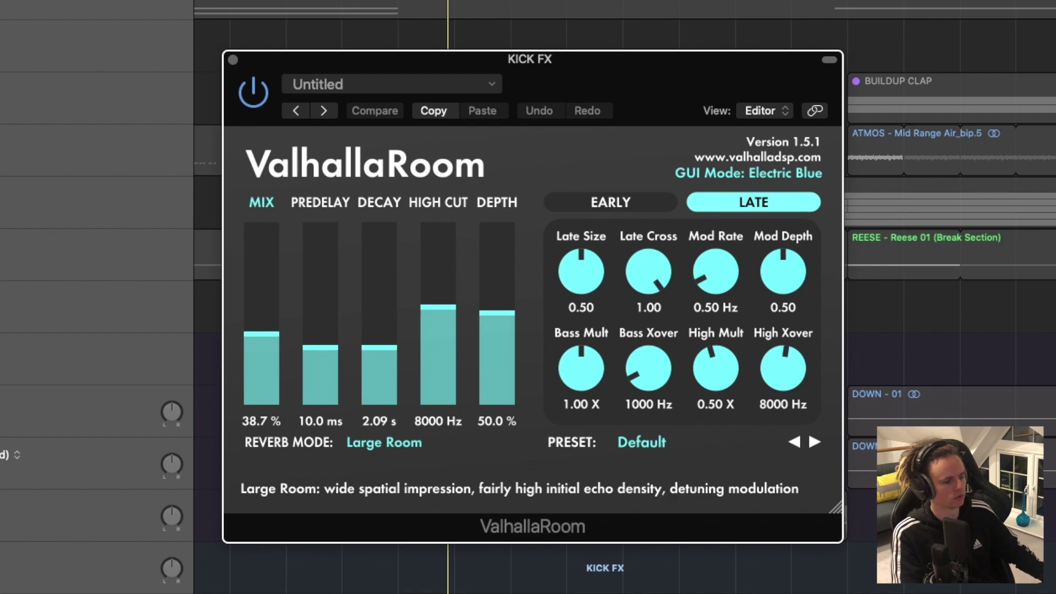
left_click(40, 384)
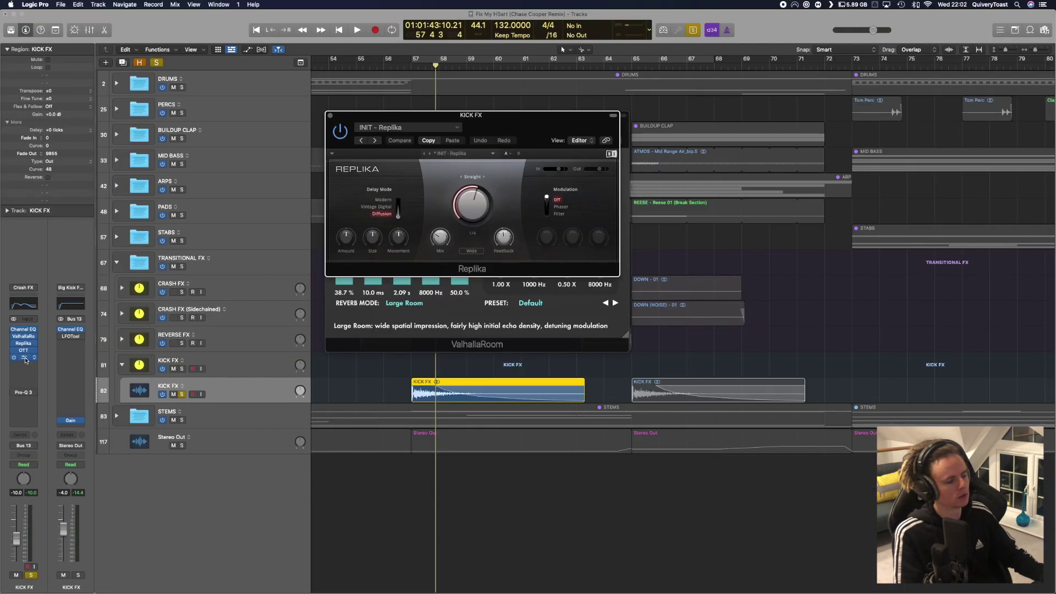
left_click(23, 357)
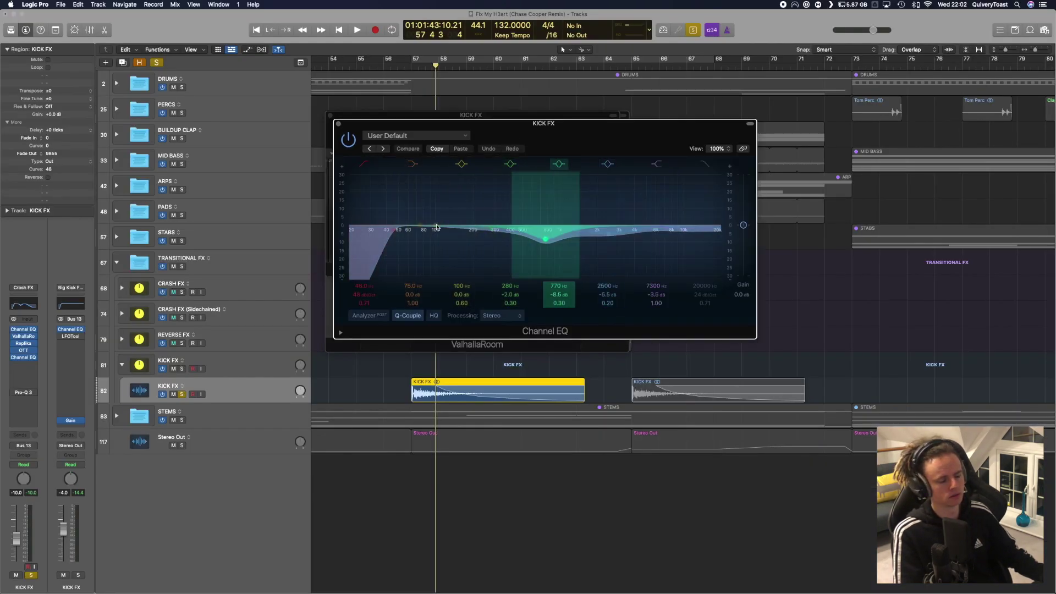
left_click(338, 125)
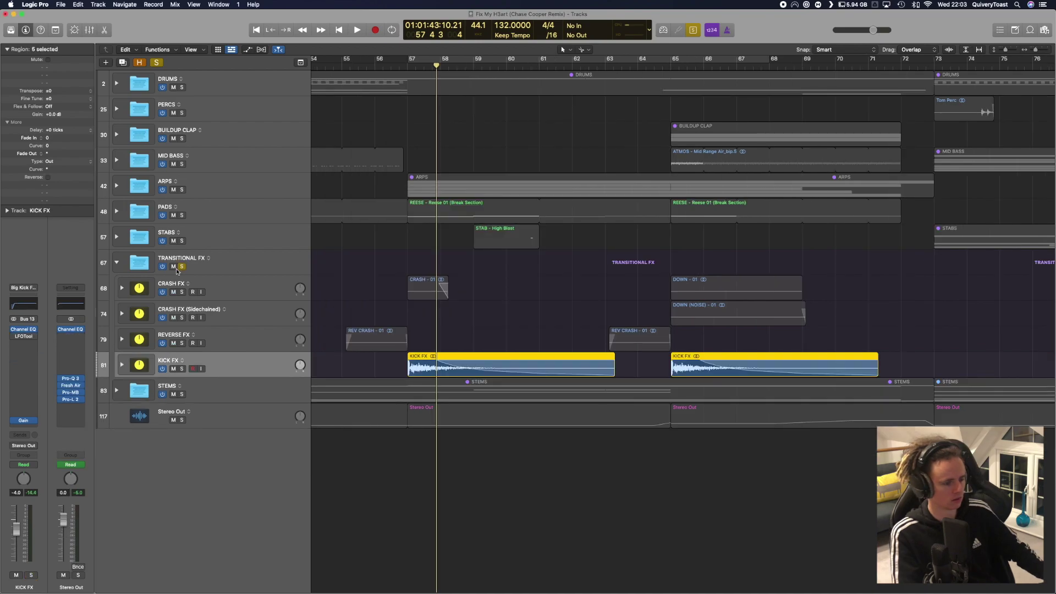
Step: Solo the whole TRANSITIONAL FX folder and audition its crash, reverse and kick effects together through bar 65
left_click(322, 284)
left_click(200, 272)
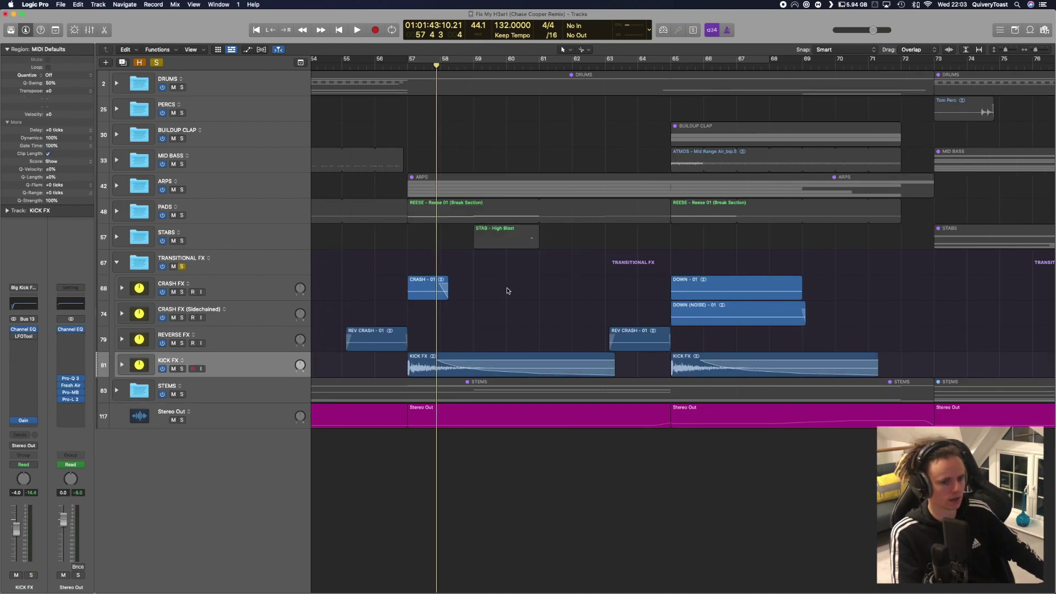
scroll(495, 288, "right", 8)
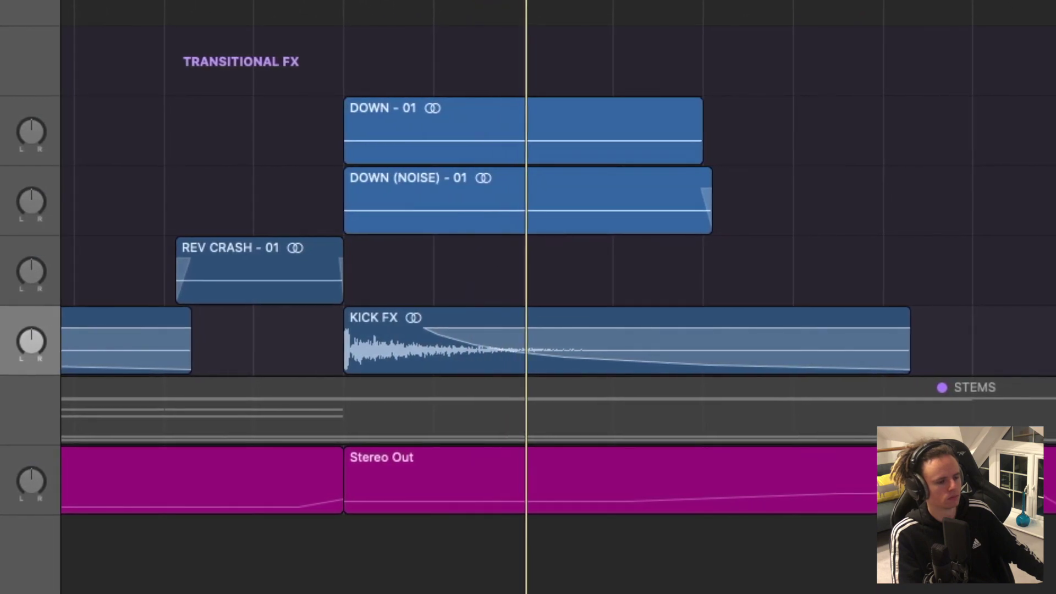
Step: Expand the STEMS folder and look through its vocal and stem tracks
key("m")
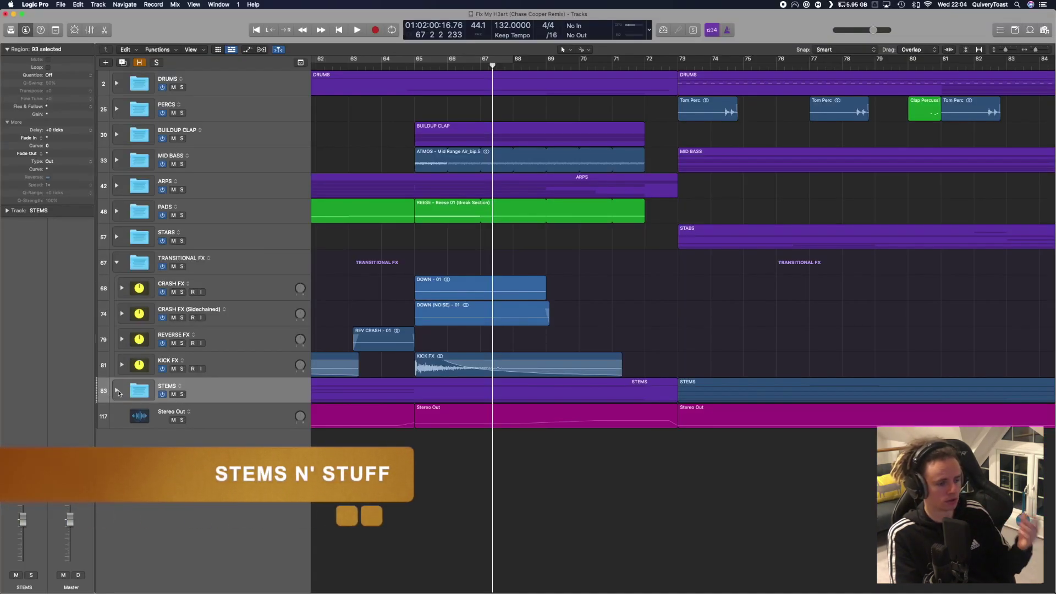
left_click(116, 391)
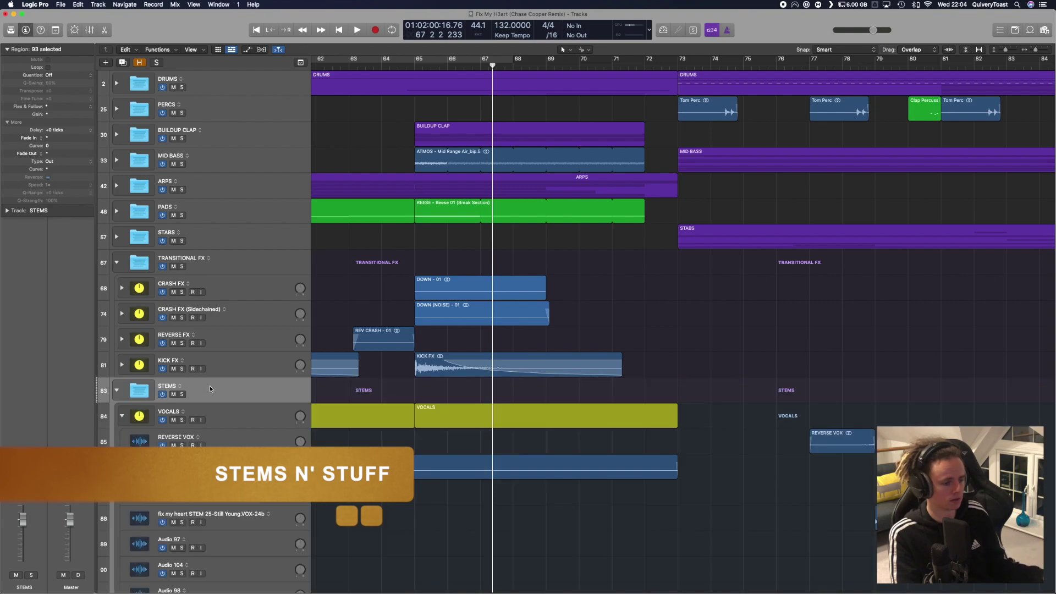
scroll(289, 325, "down", 4)
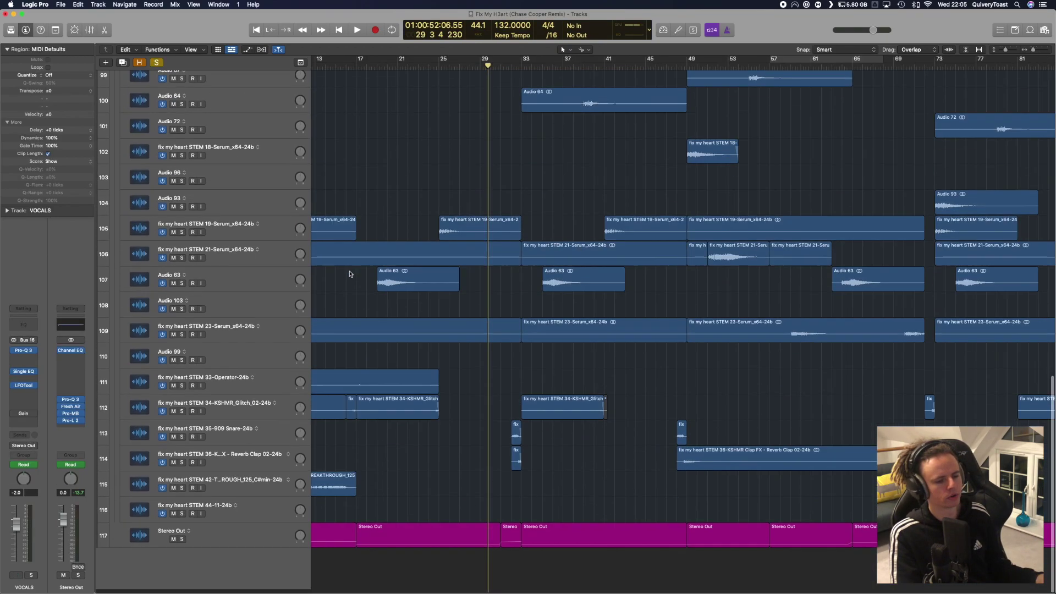
Step: Turn off solo on the STEMS - Fix My H3art stack and look over its stem regions
scroll(330, 189, "up", 8)
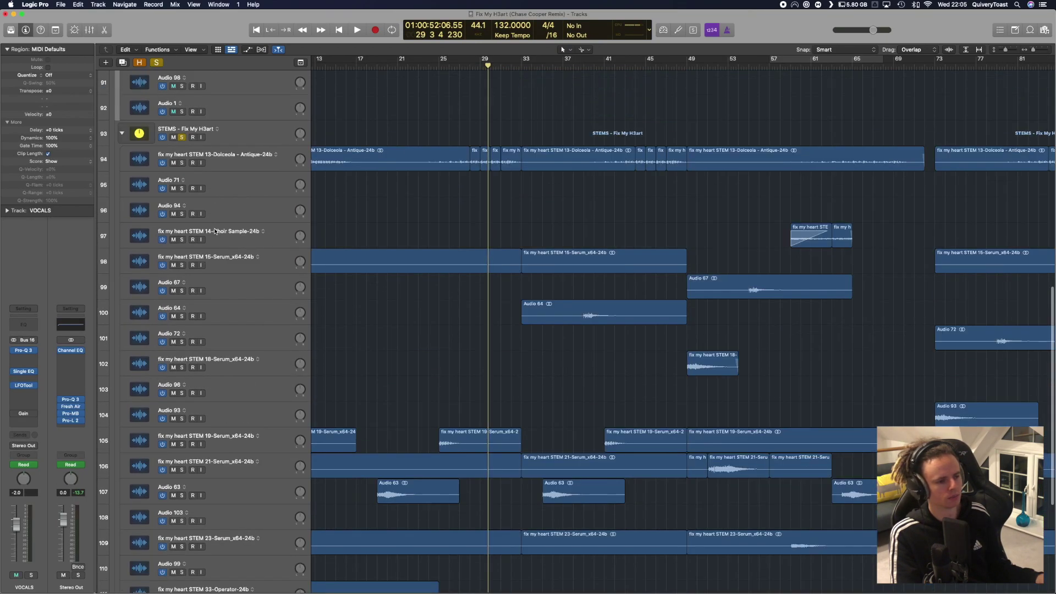
left_click(183, 138)
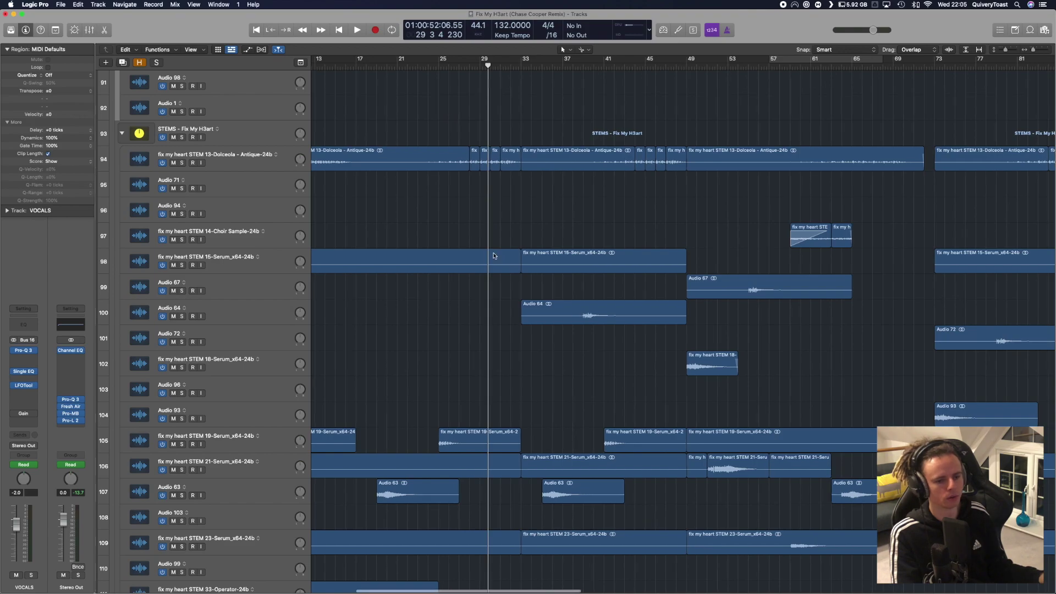
scroll(494, 255, "right", 5)
scroll(455, 294, "left", 5)
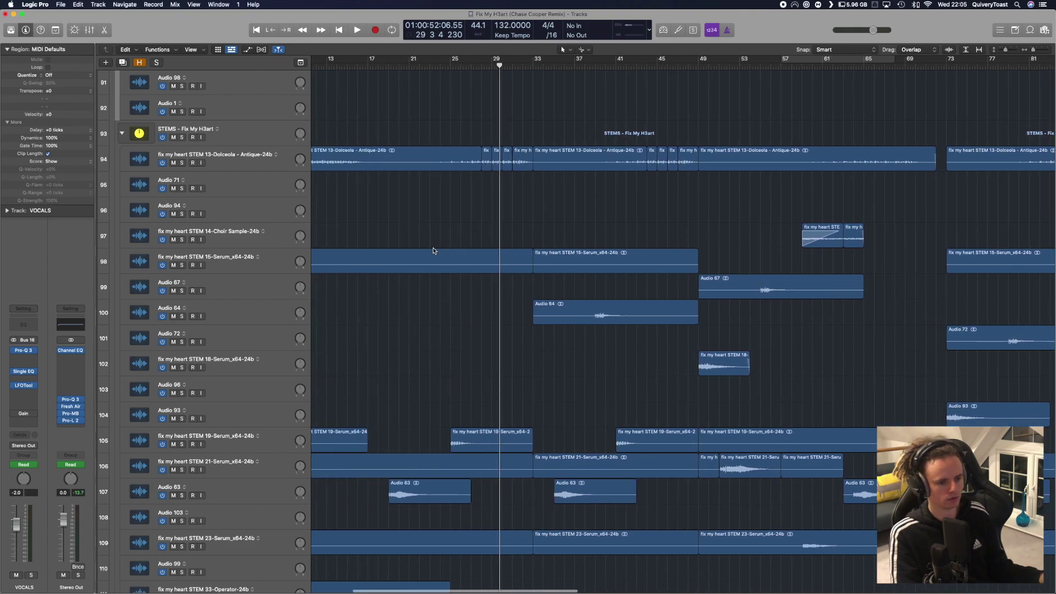
scroll(402, 319, "down", 1)
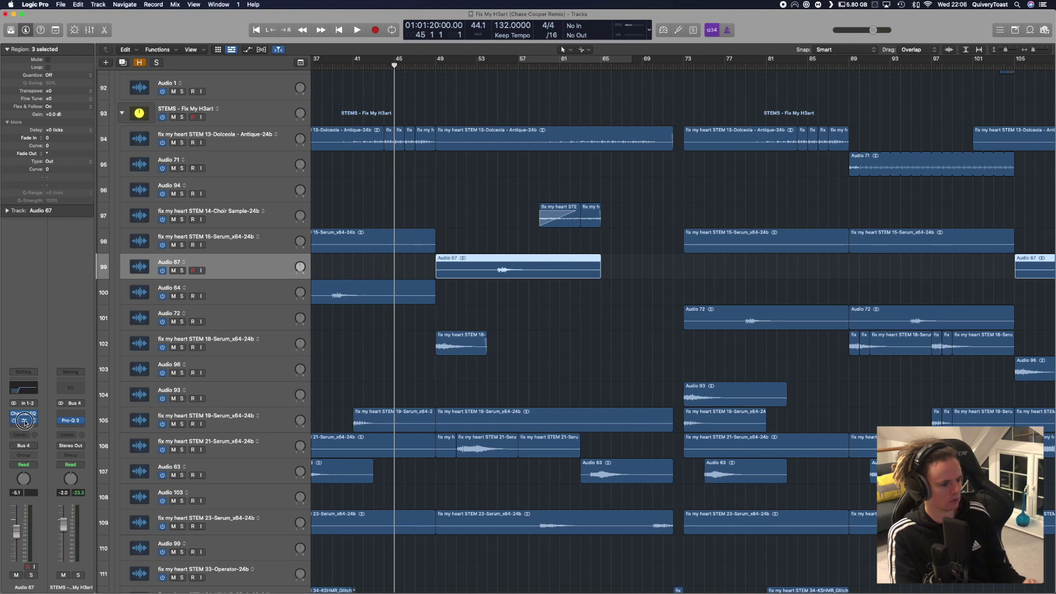
Step: Examine the RC-20 Retro Color insert on Audio 67, close it, and move the track selection down to Audio 93
left_click(23, 420)
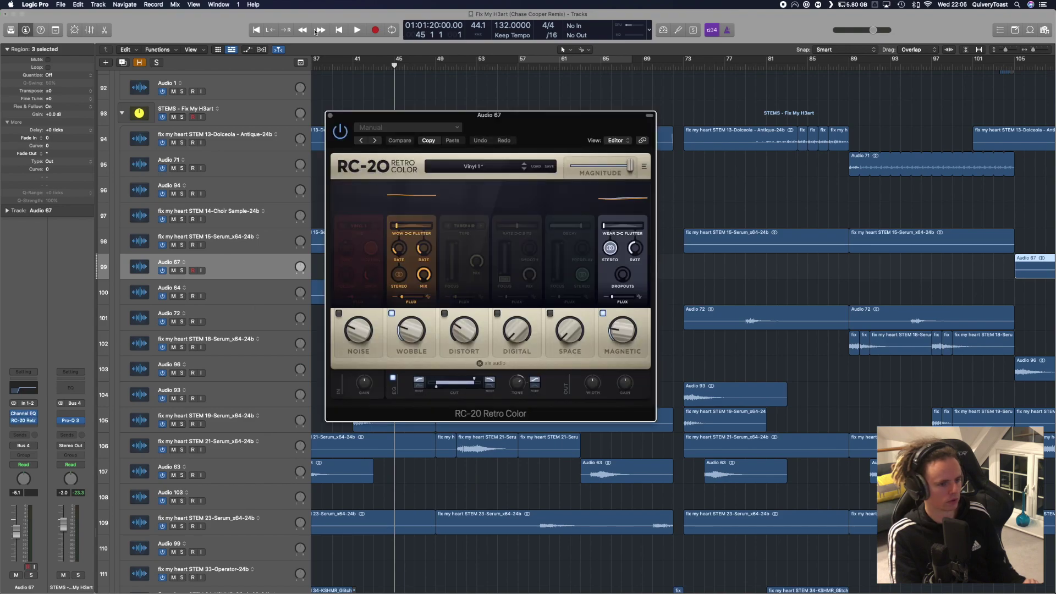
left_click(329, 115)
key("Down")
key("Down")
key("Down")
key("Down")
key("Down")
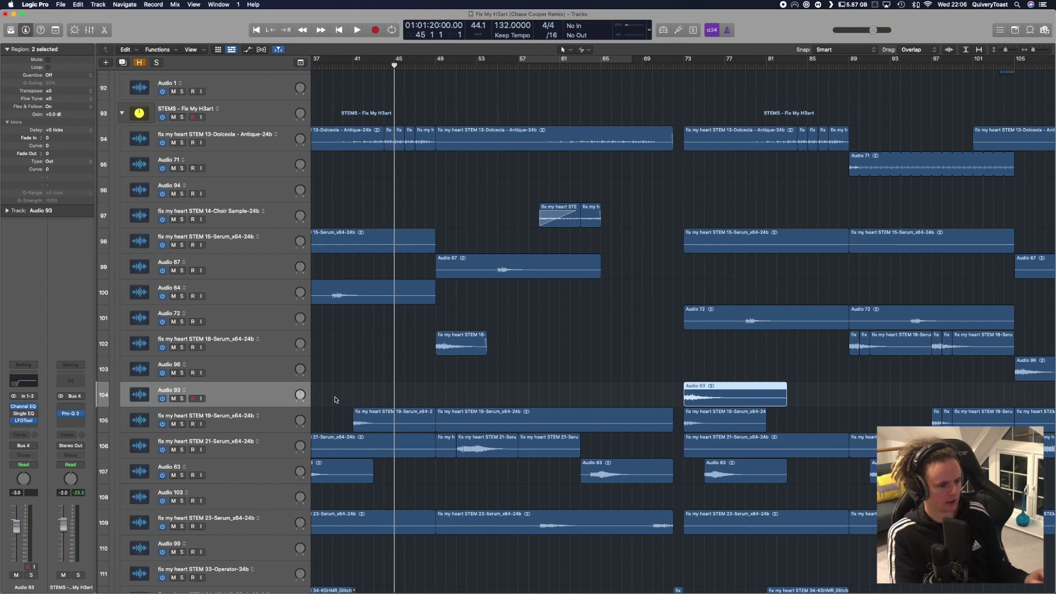
Step: Select the fix my heart STEM 19-Serum_x64-24b track and survey the vocal and stem regions across the arrangement
scroll(333, 400, "down", 3)
scroll(336, 434, "down", 5)
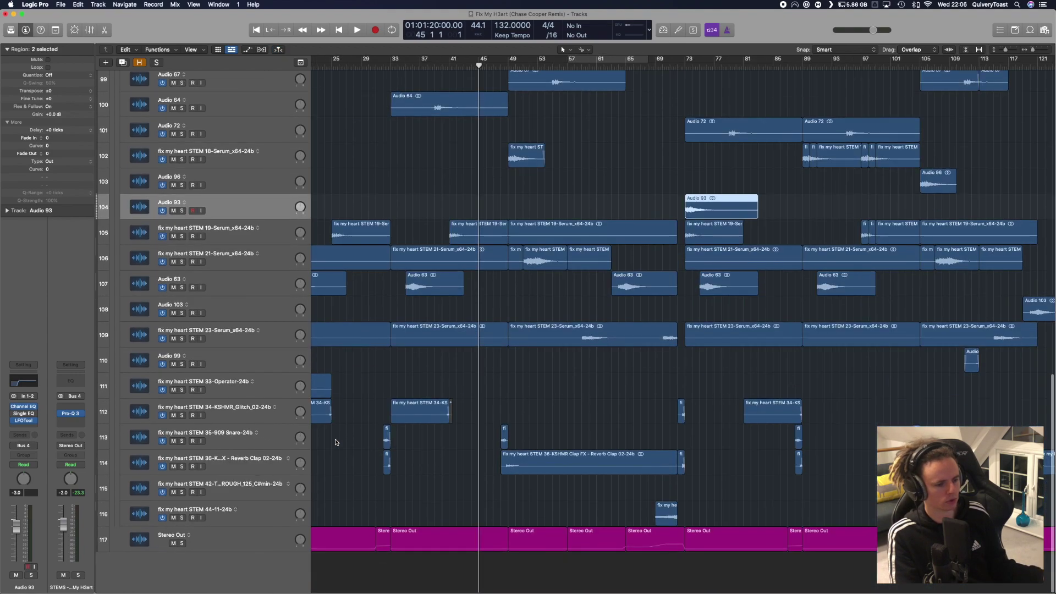
left_click(227, 232)
scroll(366, 179, "up", 3)
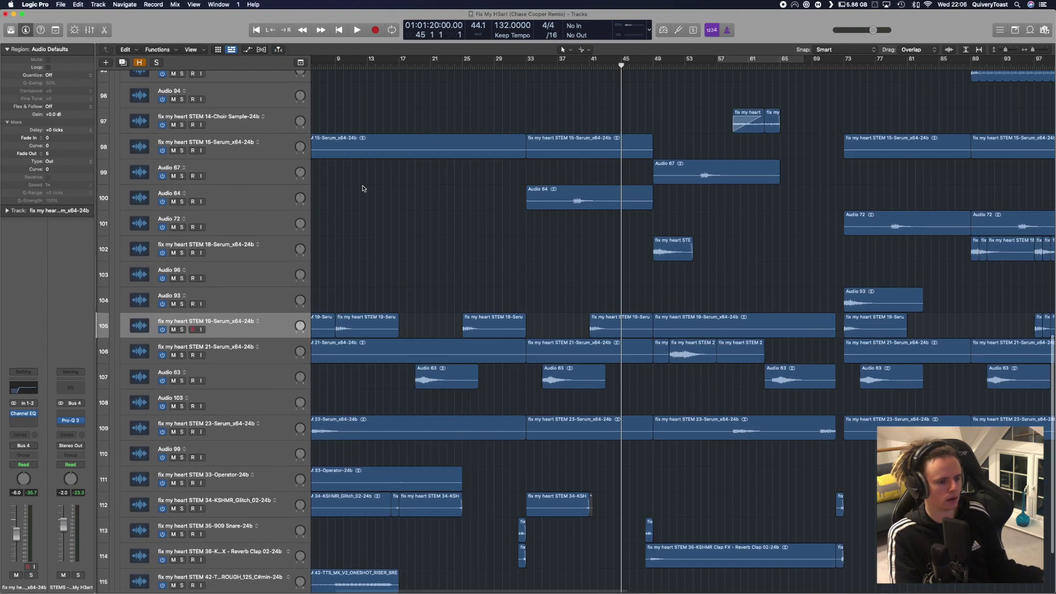
left_click(405, 242, "ctrl+alt")
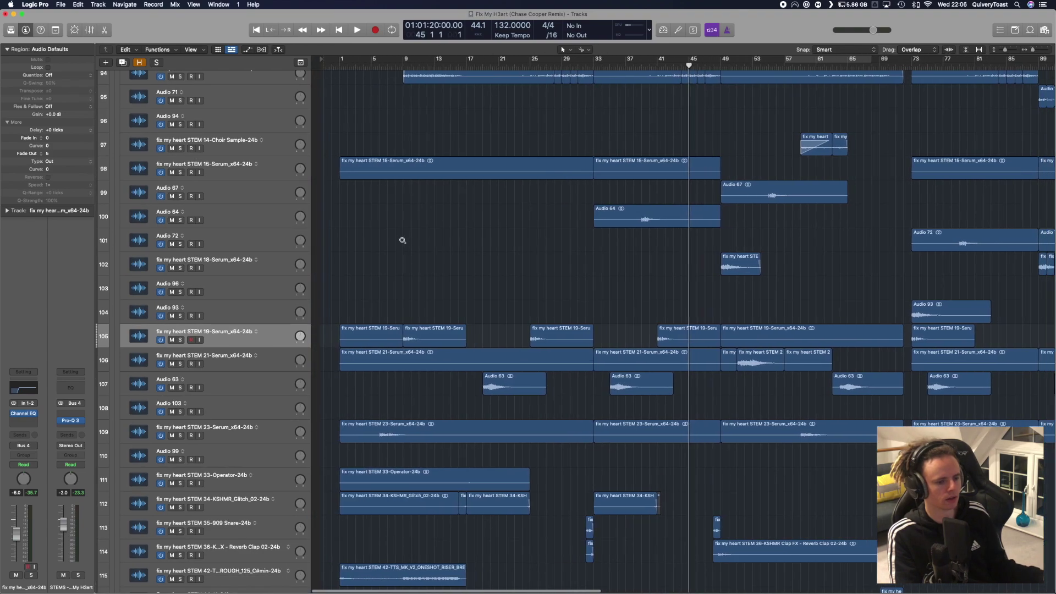
scroll(400, 214, "right", 3)
scroll(400, 206, "up", 5)
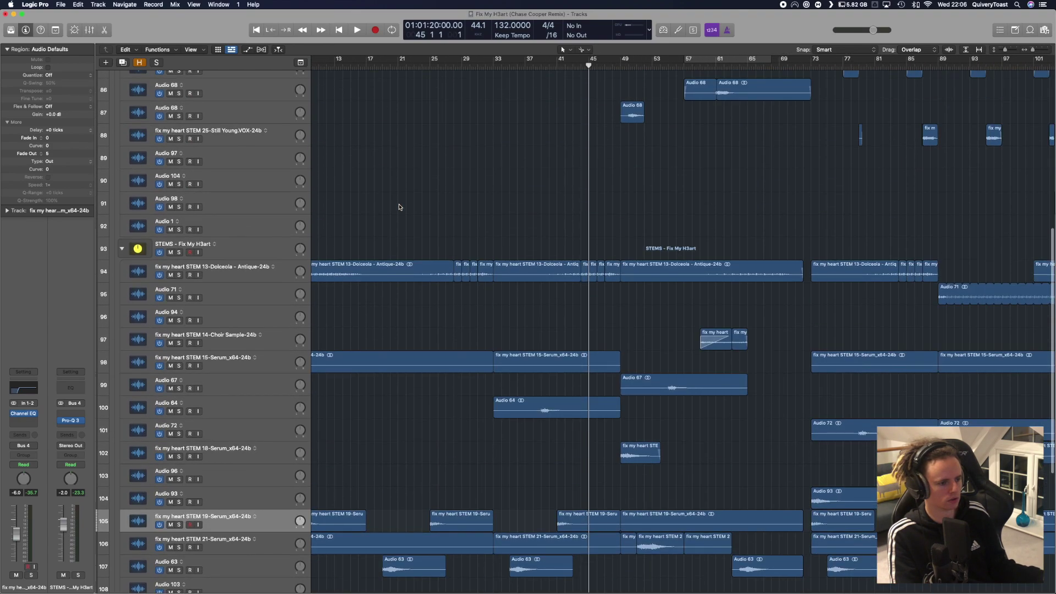
scroll(220, 297, "up", 2)
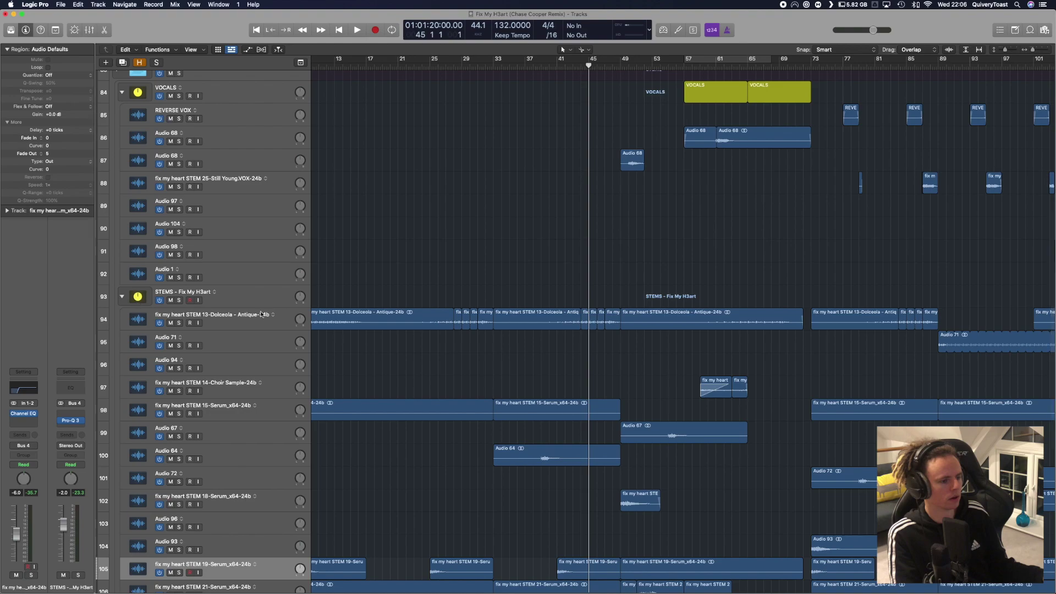
scroll(555, 341, "down", 7)
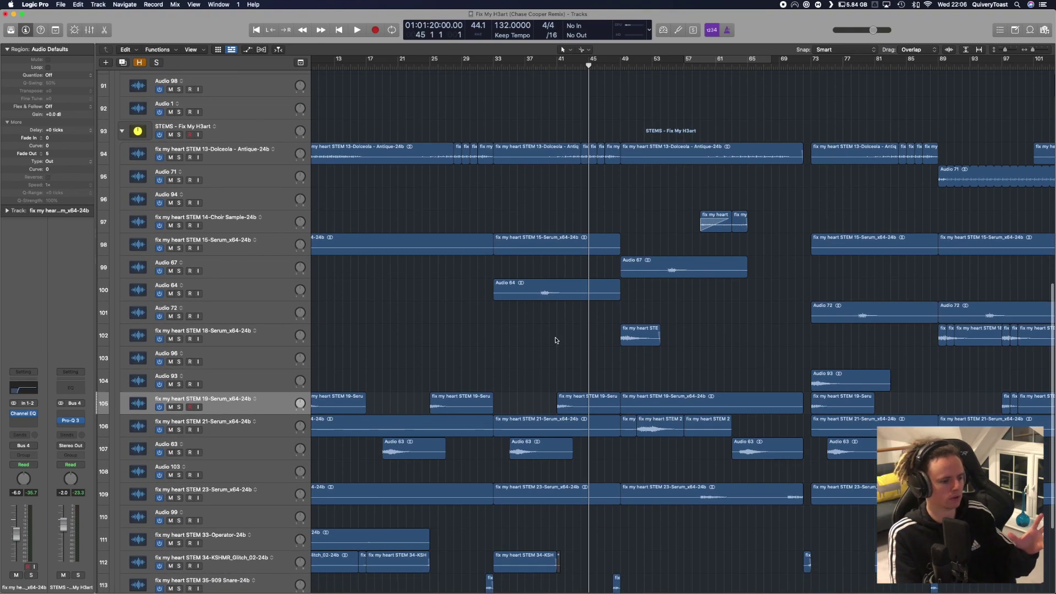
scroll(551, 275, "right", 2)
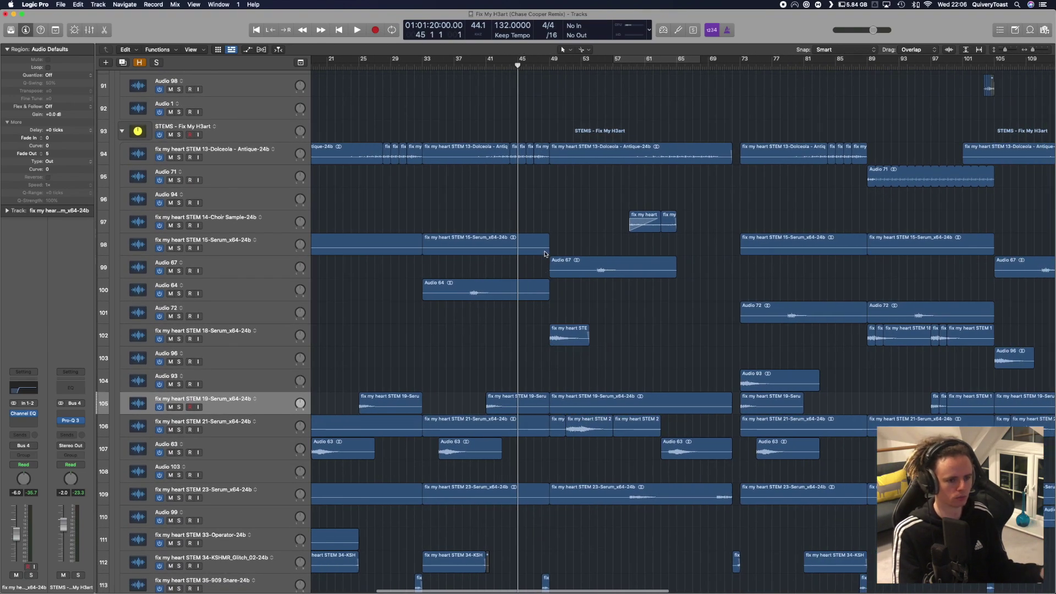